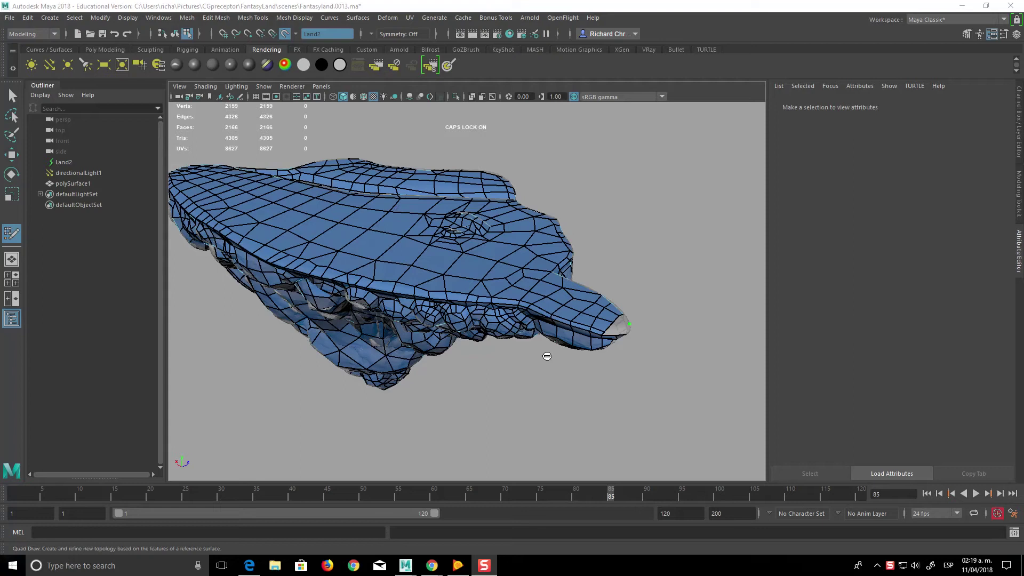
Step: Orbit to a low side view and fill a gap in the rock retopology with a new face
{"action": "mouse_move", "coordinate": [559, 341]}
{"action": "right_mouse_down", "text": "alt"}
{"action": "mouse_move", "coordinate": [608, 414]}
{"action": "mouse_move", "coordinate": [635, 361]}
{"action": "mouse_move", "coordinate": [578, 322]}
{"action": "right_mouse_up", "text": "alt"}
{"action": "mouse_move", "coordinate": [578, 322]}
{"action": "left_mouse_down", "text": "alt"}
{"action": "mouse_move", "coordinate": [467, 339]}
{"action": "mouse_move", "coordinate": [507, 373]}
{"action": "left_mouse_up", "text": "alt"}
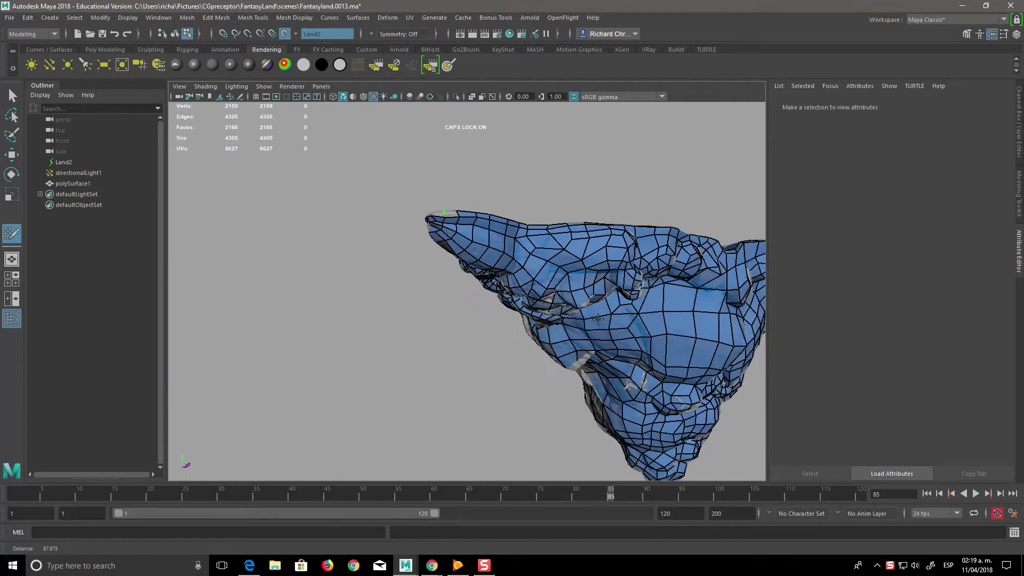
{"action": "right_click_drag", "start_coordinate": [506, 374], "coordinate": [522, 391], "text": "alt"}
{"action": "mouse_move", "coordinate": [522, 391]}
{"action": "left_mouse_down", "text": "alt"}
{"action": "mouse_move", "coordinate": [615, 366]}
{"action": "mouse_move", "coordinate": [515, 371]}
{"action": "mouse_move", "coordinate": [697, 394]}
{"action": "left_mouse_up", "text": "alt"}
{"action": "mouse_move", "coordinate": [696, 394]}
{"action": "middle_mouse_down", "text": "alt"}
{"action": "mouse_move", "coordinate": [660, 385]}
{"action": "mouse_move", "coordinate": [629, 396]}
{"action": "middle_mouse_up", "text": "alt"}
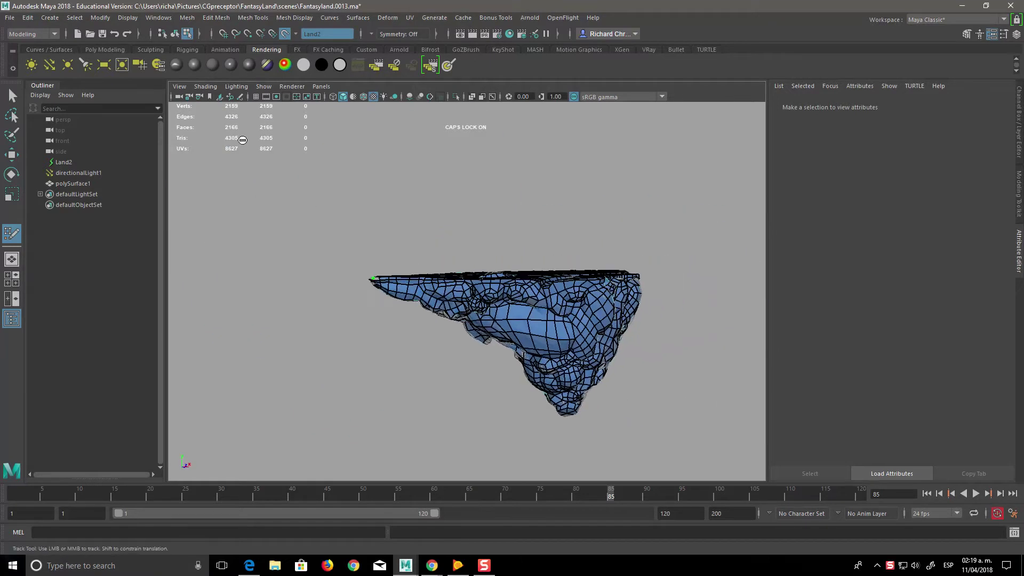
{"action": "right_click_drag", "start_coordinate": [501, 384], "coordinate": [527, 396], "text": "alt"}
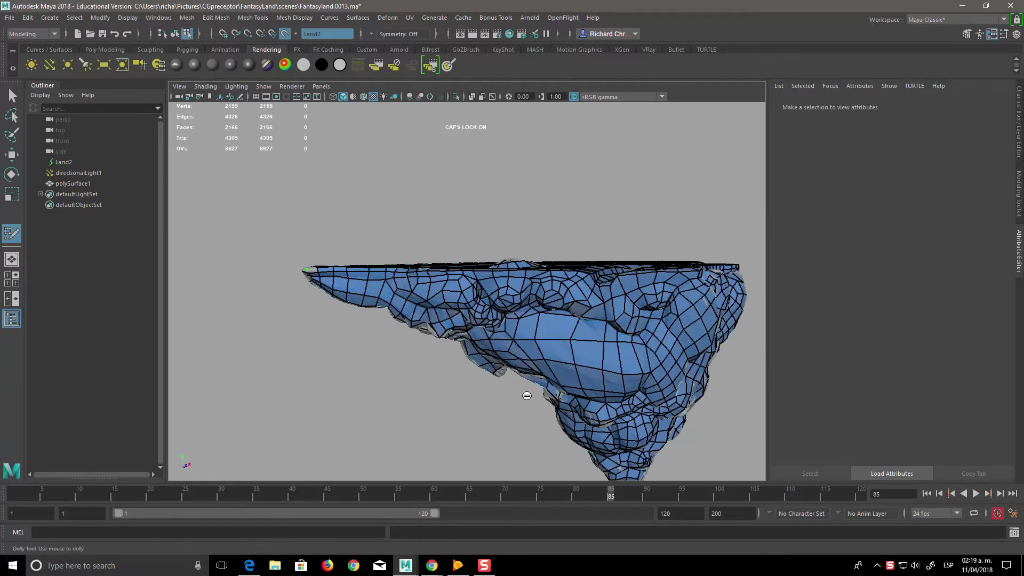
{"action": "right_click_drag", "start_coordinate": [359, 338], "coordinate": [470, 421], "text": "alt"}
{"action": "mouse_move", "coordinate": [470, 421]}
{"action": "left_mouse_down", "text": "alt"}
{"action": "mouse_move", "coordinate": [569, 384]}
{"action": "mouse_move", "coordinate": [606, 435]}
{"action": "mouse_move", "coordinate": [537, 384]}
{"action": "left_mouse_up", "text": "alt"}
{"action": "middle_click_drag", "start_coordinate": [537, 384], "coordinate": [447, 355], "text": "alt"}
{"action": "mouse_move", "coordinate": [447, 355]}
{"action": "left_mouse_down", "text": "alt"}
{"action": "mouse_move", "coordinate": [476, 372]}
{"action": "mouse_move", "coordinate": [513, 435]}
{"action": "left_mouse_up", "text": "alt"}
{"action": "middle_click_drag", "start_coordinate": [512, 434], "coordinate": [436, 295], "text": "alt"}
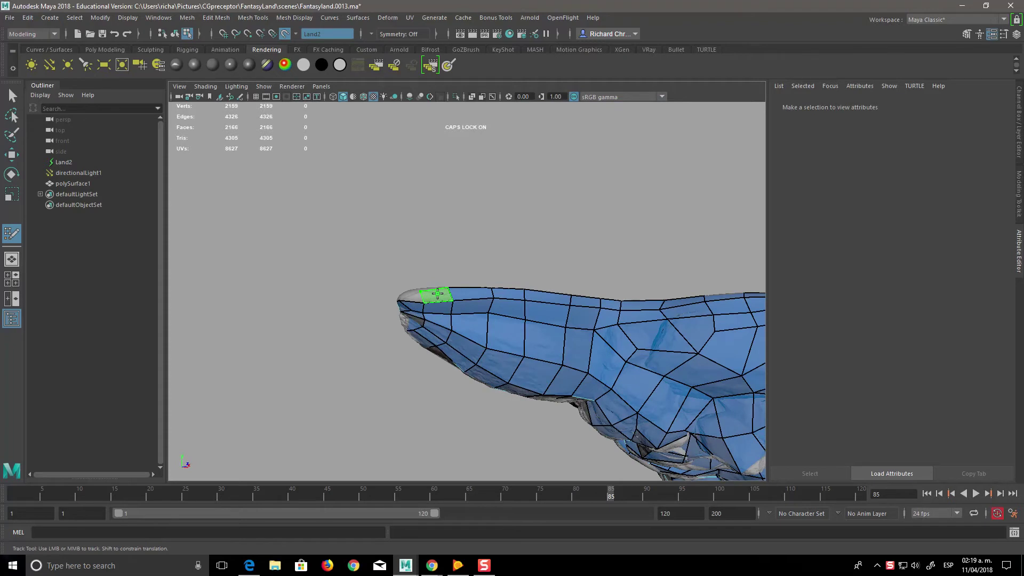
{"action": "mouse_move", "coordinate": [549, 270]}
{"action": "left_mouse_down", "text": "alt"}
{"action": "mouse_move", "coordinate": [501, 226]}
{"action": "mouse_move", "coordinate": [576, 258]}
{"action": "left_mouse_up", "text": "alt"}
{"action": "mouse_move", "coordinate": [576, 258]}
{"action": "right_mouse_down", "text": "alt"}
{"action": "mouse_move", "coordinate": [664, 374]}
{"action": "mouse_move", "coordinate": [619, 352]}
{"action": "right_mouse_up", "text": "alt"}
{"action": "left_click_drag", "start_coordinate": [619, 352], "coordinate": [571, 331], "text": "alt"}
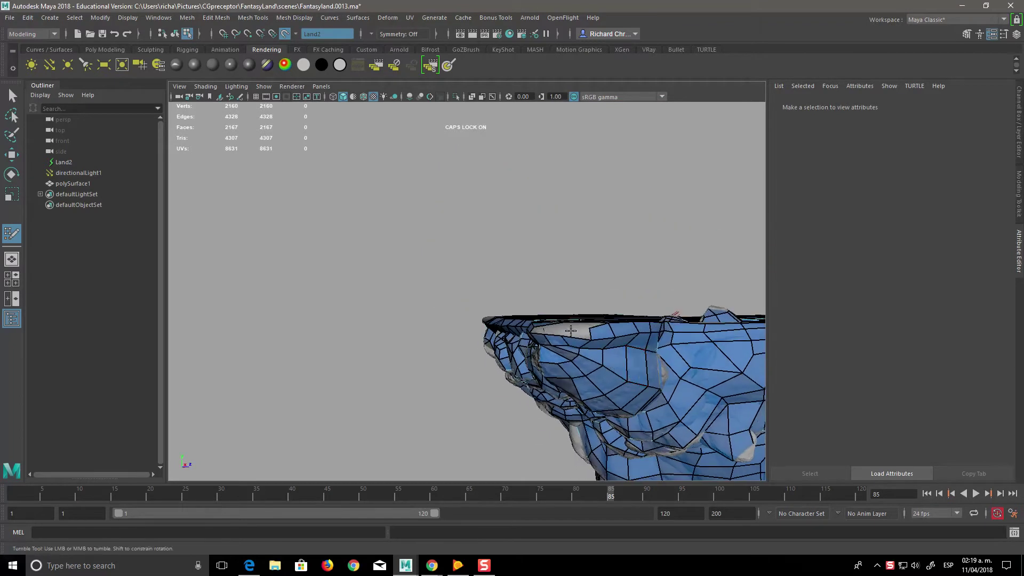
{"action": "left_click", "coordinate": [615, 420]}
Step: Add a new face at the rock's tip, undoing it once and restoring it
{"action": "mouse_move", "coordinate": [479, 369]}
{"action": "left_mouse_down", "text": "alt"}
{"action": "mouse_move", "coordinate": [475, 407]}
{"action": "mouse_move", "coordinate": [558, 419]}
{"action": "mouse_move", "coordinate": [578, 435]}
{"action": "mouse_move", "coordinate": [715, 401]}
{"action": "left_mouse_up", "text": "alt"}
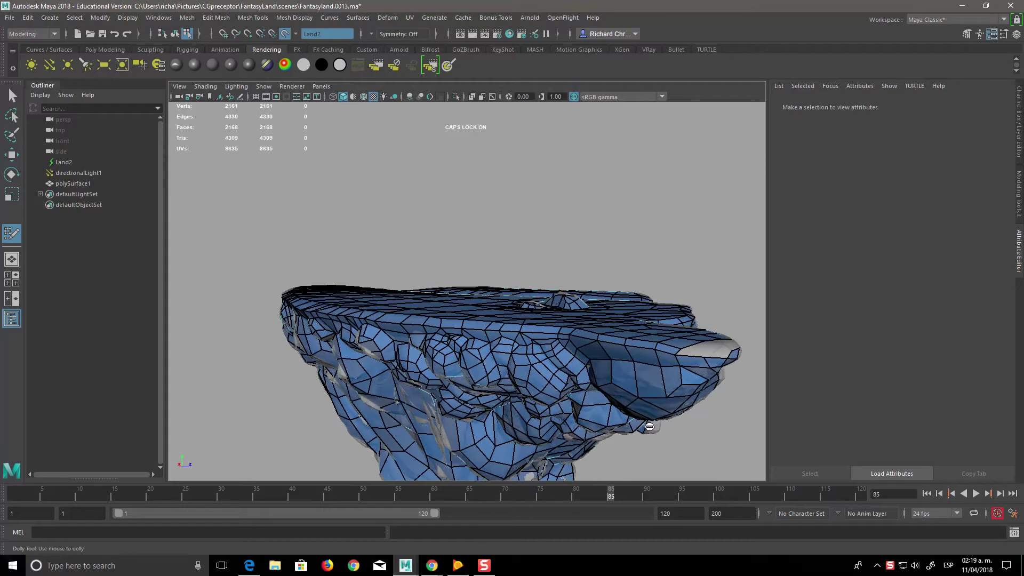
{"action": "left_click_drag", "start_coordinate": [647, 425], "coordinate": [695, 386], "text": "alt"}
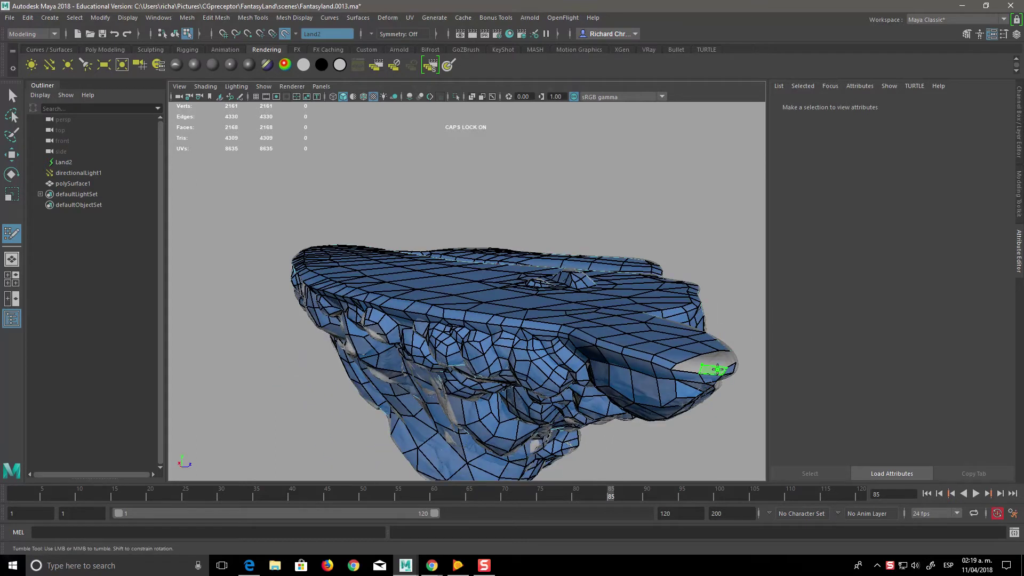
{"action": "left_click", "coordinate": [686, 366]}
{"action": "key", "text": "Return"}
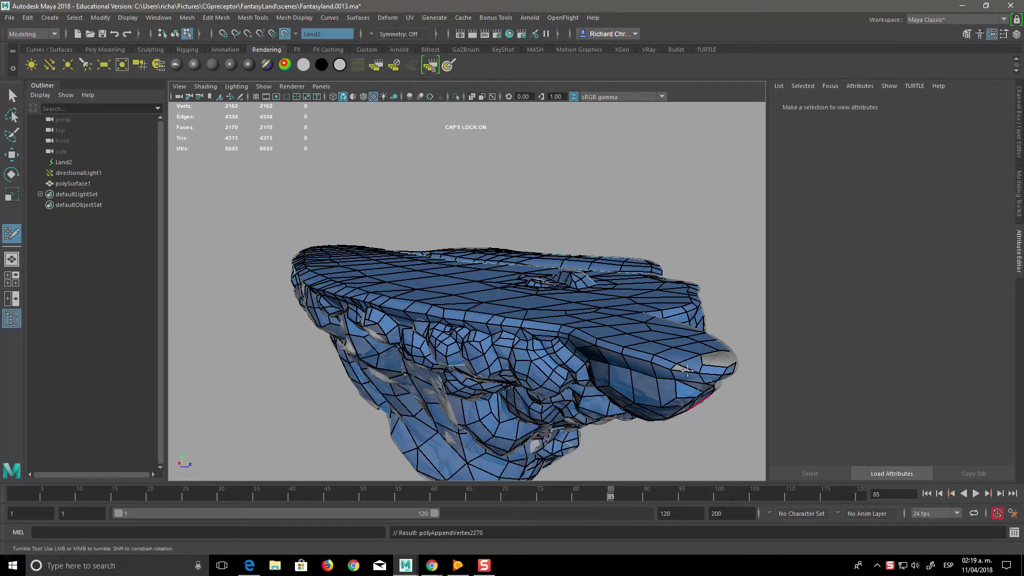
{"action": "key", "text": "ctrl+z"}
{"action": "key", "text": "Return"}
Step: Fill the remaining gaps near the snout and underside with new faces
{"action": "mouse_move", "coordinate": [723, 416]}
{"action": "left_mouse_down", "text": "alt"}
{"action": "mouse_move", "coordinate": [648, 407]}
{"action": "mouse_move", "coordinate": [600, 440]}
{"action": "mouse_move", "coordinate": [522, 439]}
{"action": "left_mouse_up", "text": "alt"}
{"action": "key", "text": "Return"}
{"action": "left_click", "coordinate": [501, 437]}
{"action": "left_click", "coordinate": [500, 431]}
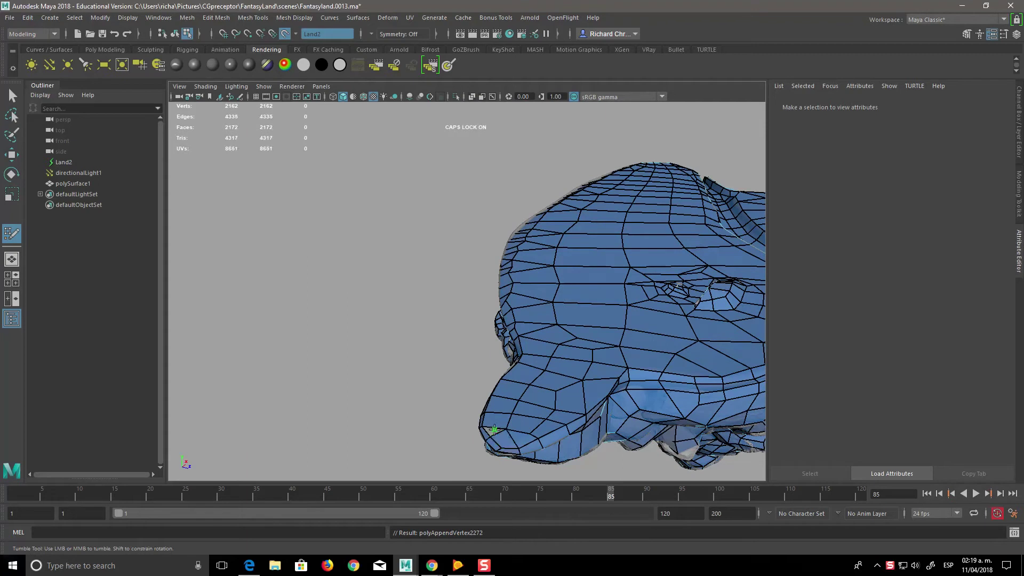
{"action": "key", "text": "Return"}
{"action": "left_click_drag", "start_coordinate": [592, 474], "coordinate": [523, 398], "text": "alt"}
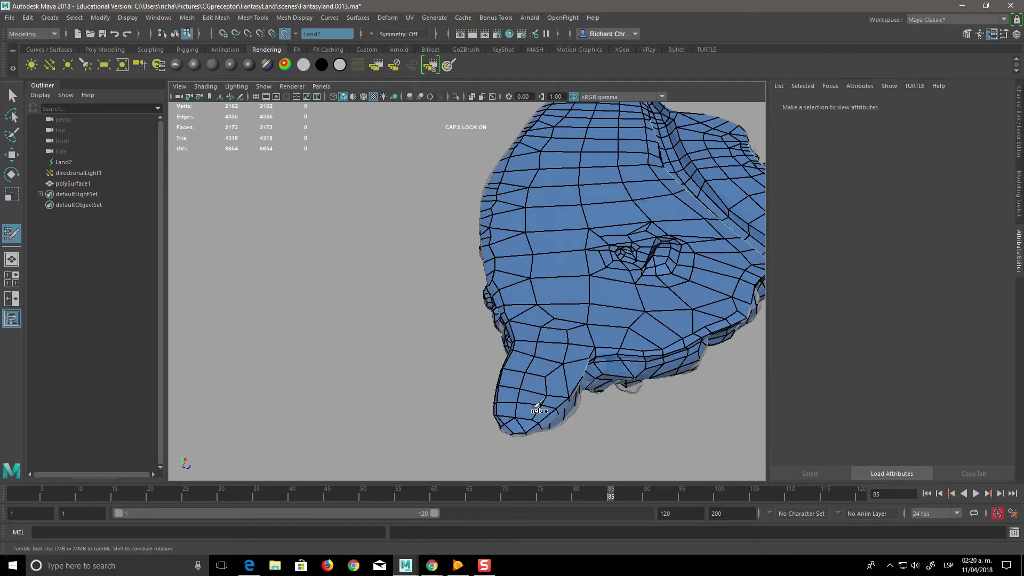
{"action": "mouse_move", "coordinate": [630, 435]}
{"action": "left_mouse_down", "text": "alt"}
{"action": "mouse_move", "coordinate": [576, 361]}
{"action": "mouse_move", "coordinate": [599, 371]}
{"action": "left_mouse_up", "text": "alt"}
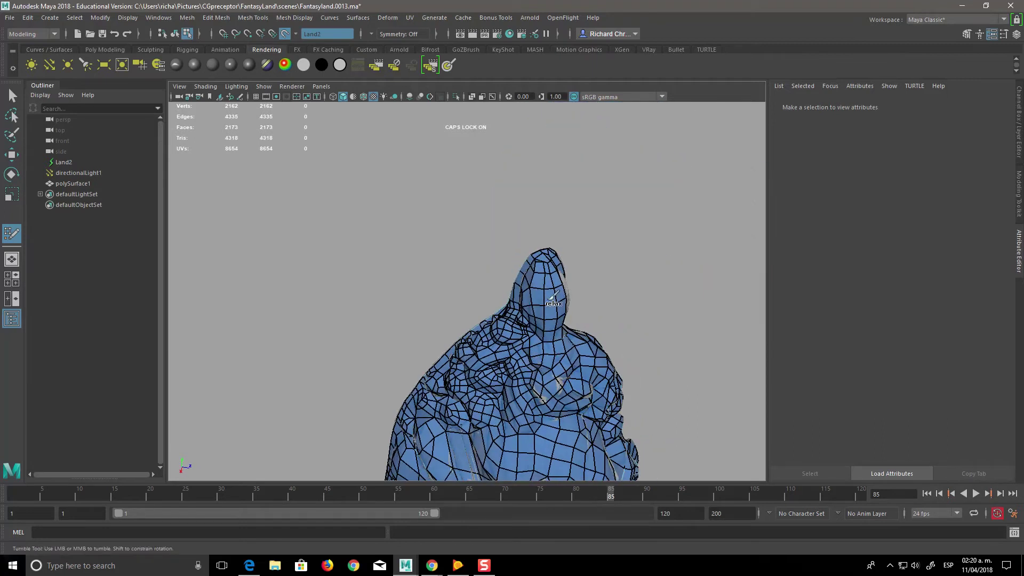
{"action": "left_click_drag", "start_coordinate": [530, 327], "coordinate": [536, 354], "text": "alt"}
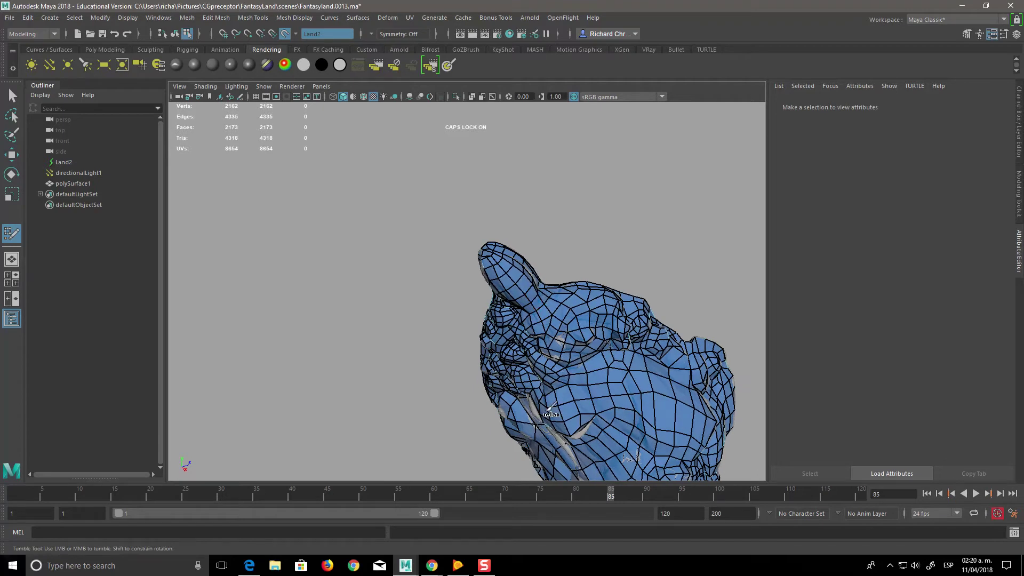
{"action": "mouse_move", "coordinate": [633, 393]}
{"action": "left_mouse_down", "text": "alt"}
{"action": "mouse_move", "coordinate": [532, 395]}
{"action": "mouse_move", "coordinate": [572, 384]}
{"action": "mouse_move", "coordinate": [549, 370]}
{"action": "left_mouse_up", "text": "alt"}
Step: Select the Land2 reference mesh in the Outliner and hide it
{"action": "key", "text": "w"}
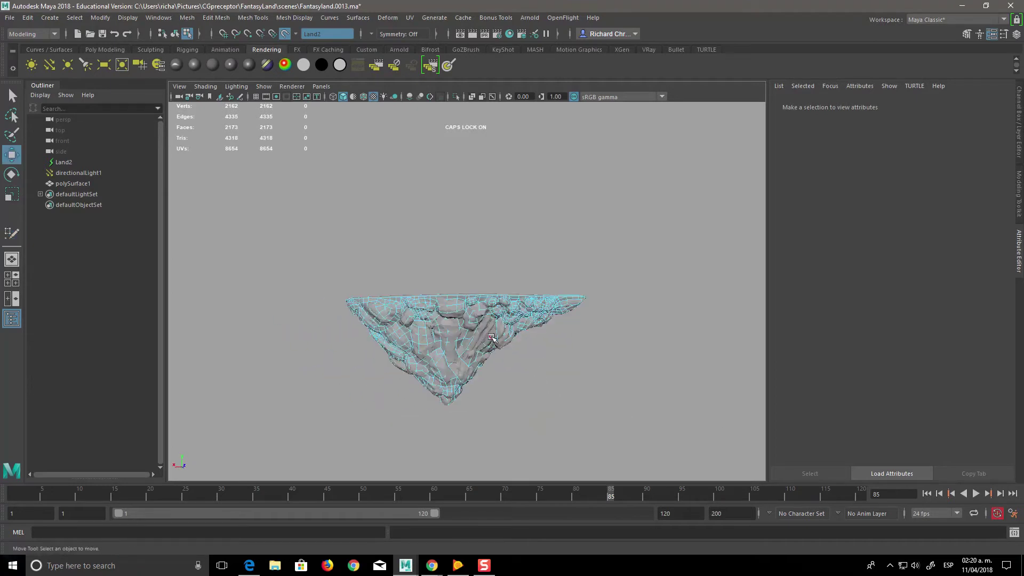
{"action": "right_click_drag", "start_coordinate": [490, 342], "coordinate": [541, 246]}
{"action": "left_click", "coordinate": [495, 332]}
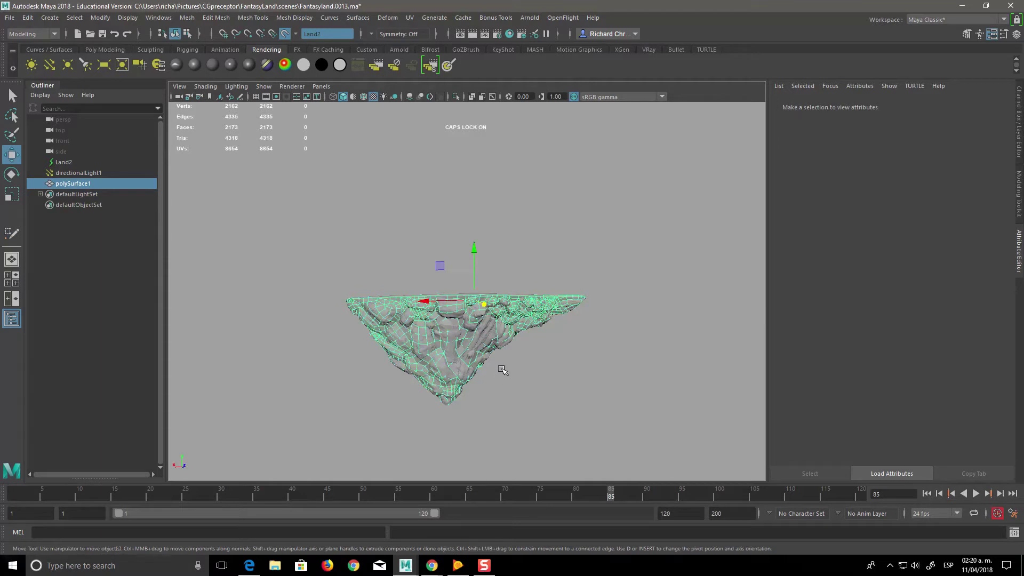
{"action": "left_click", "coordinate": [66, 162]}
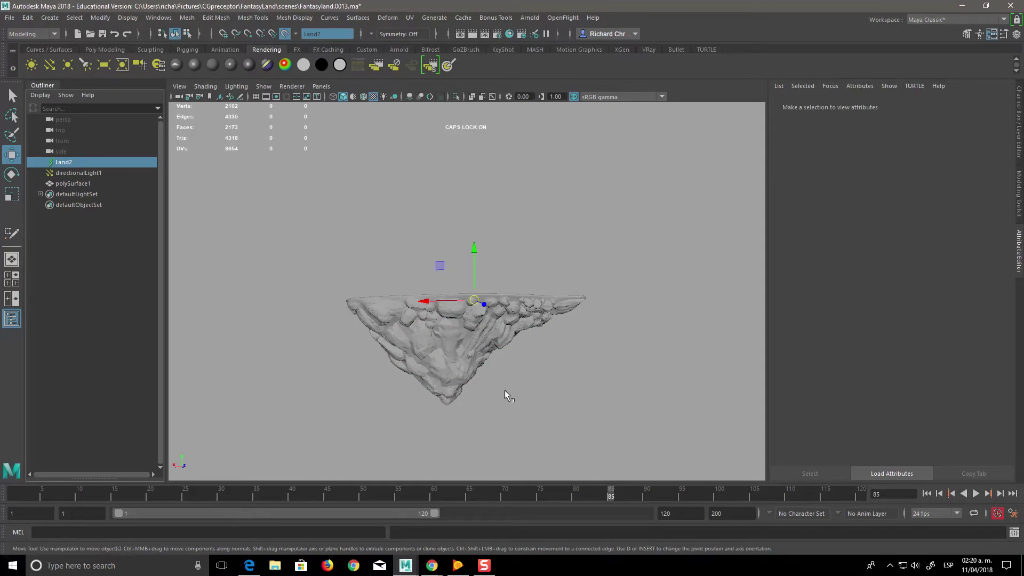
{"action": "key", "text": "ctrl+h"}
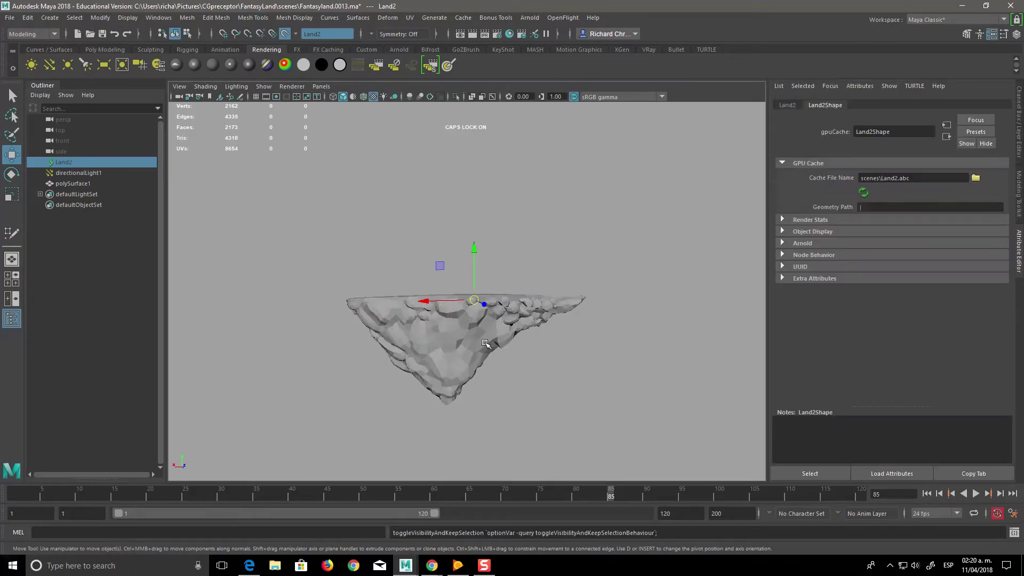
Step: Deselect the rock and show the Channel Box in the side panel
{"action": "left_click", "coordinate": [487, 344]}
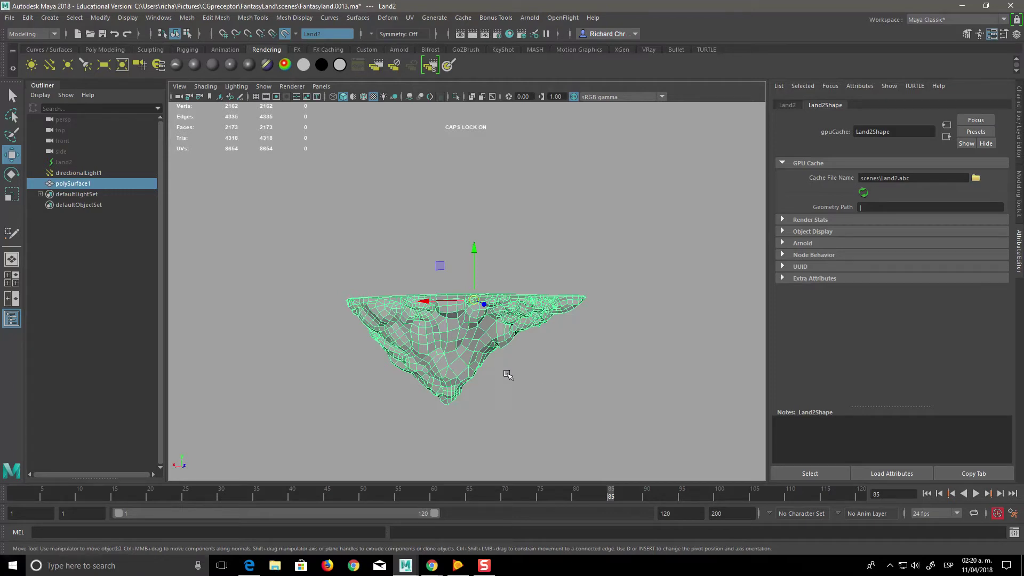
{"action": "left_click", "coordinate": [504, 369]}
{"action": "mouse_move", "coordinate": [504, 369]}
{"action": "left_mouse_down", "text": "alt"}
{"action": "mouse_move", "coordinate": [520, 451]}
{"action": "mouse_move", "coordinate": [675, 377]}
{"action": "mouse_move", "coordinate": [594, 381]}
{"action": "left_mouse_up", "text": "alt"}
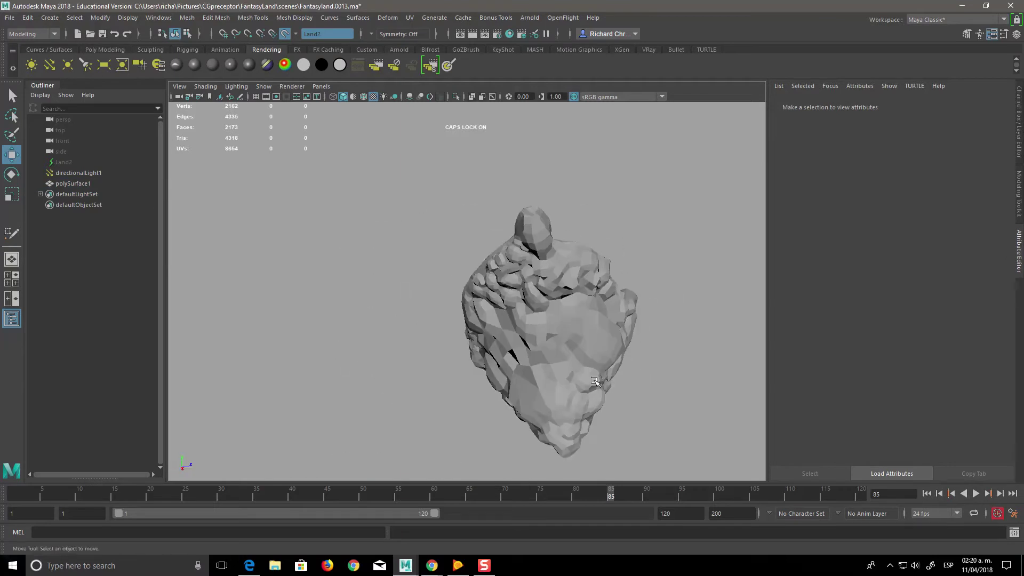
{"action": "left_click", "coordinate": [1012, 128]}
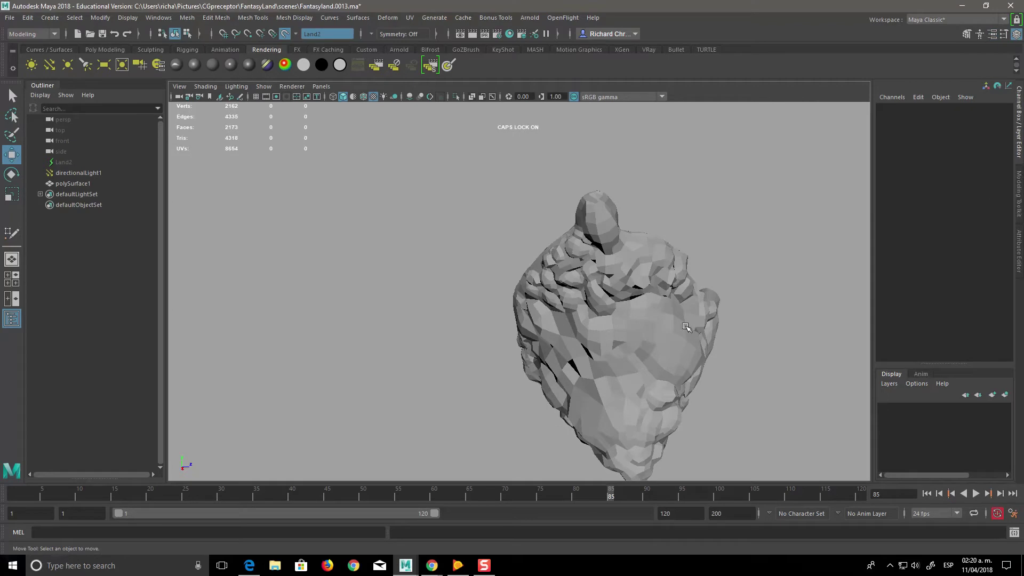
Step: Select polySurface1 and run Delete History from the Poly Modeling shelf
{"action": "left_click", "coordinate": [635, 349]}
{"action": "scroll", "coordinate": [927, 290], "scroll_direction": "down", "scroll_amount": 5}
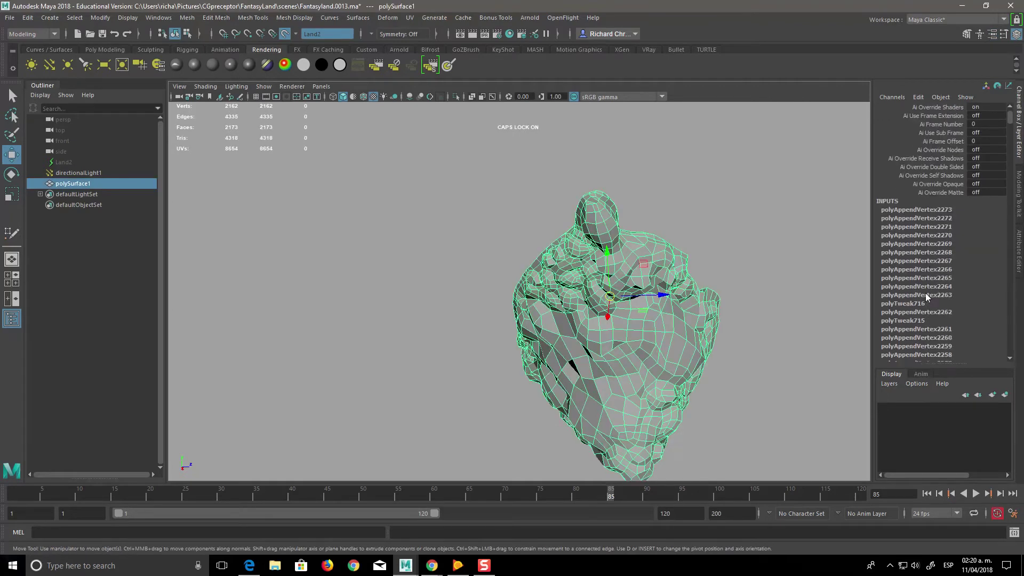
{"action": "scroll", "coordinate": [928, 285], "scroll_direction": "down", "scroll_amount": 5}
{"action": "mouse_move", "coordinate": [1012, 122]}
{"action": "left_mouse_down"}
{"action": "mouse_move", "coordinate": [1012, 345]}
{"action": "mouse_move", "coordinate": [1003, 105]}
{"action": "left_mouse_up"}
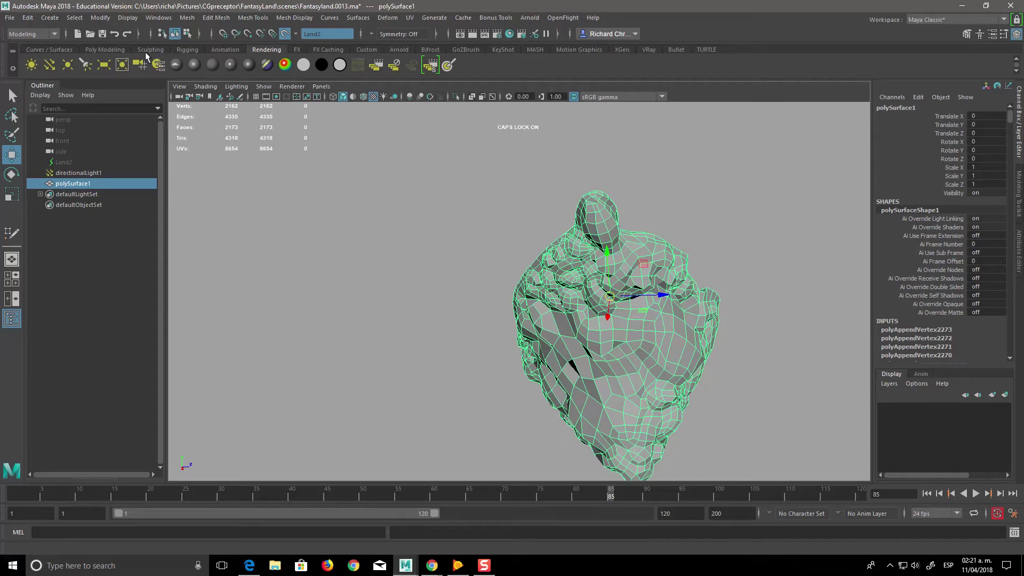
{"action": "left_click", "coordinate": [118, 53]}
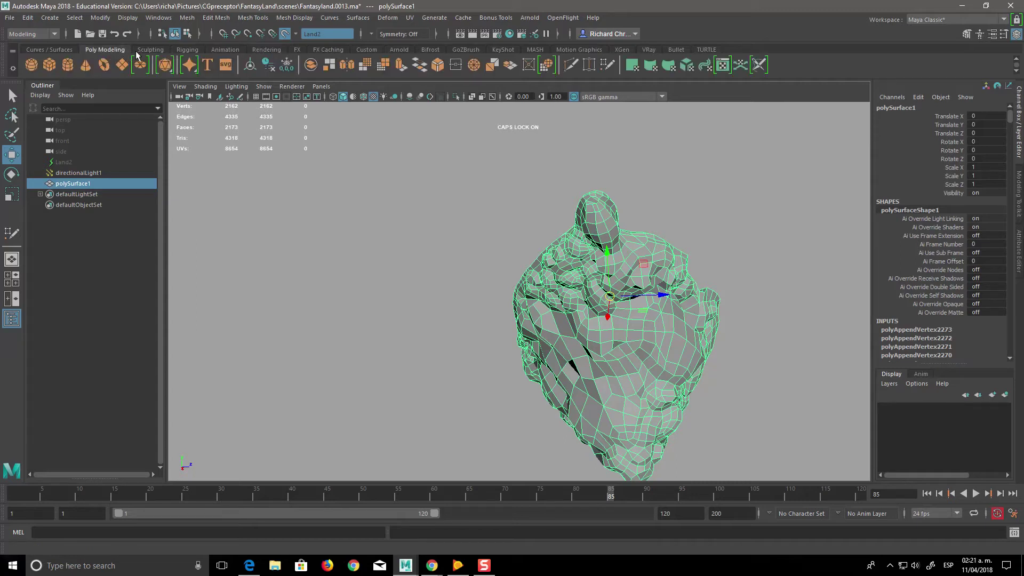
{"action": "left_click", "coordinate": [270, 64]}
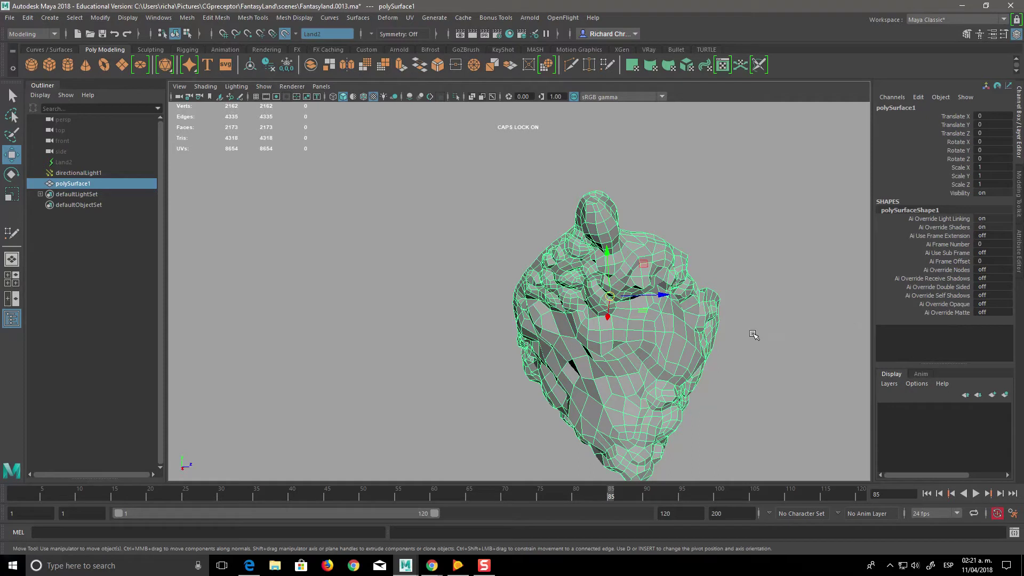
{"action": "mouse_move", "coordinate": [630, 403]}
{"action": "left_mouse_down", "text": "alt"}
{"action": "mouse_move", "coordinate": [572, 375]}
{"action": "mouse_move", "coordinate": [294, 169]}
{"action": "left_mouse_up", "text": "alt"}
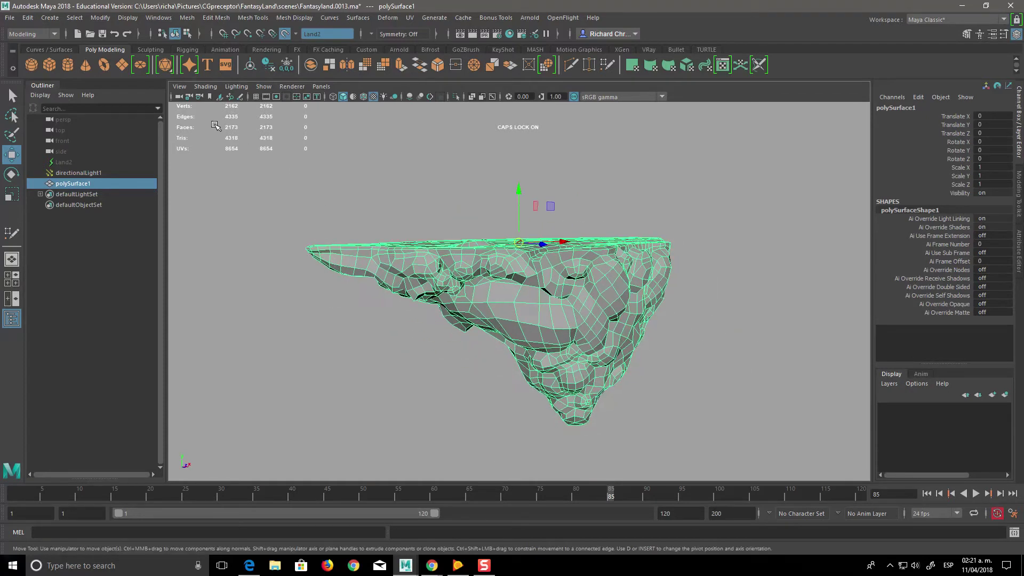
{"action": "left_click_drag", "start_coordinate": [375, 258], "coordinate": [542, 350], "text": "alt"}
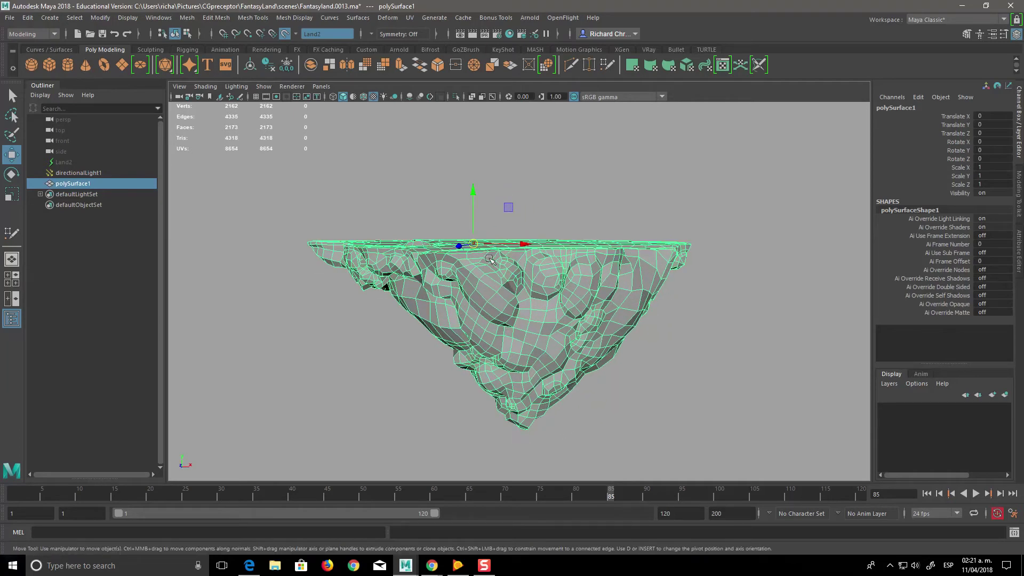
{"action": "left_click", "coordinate": [187, 17]}
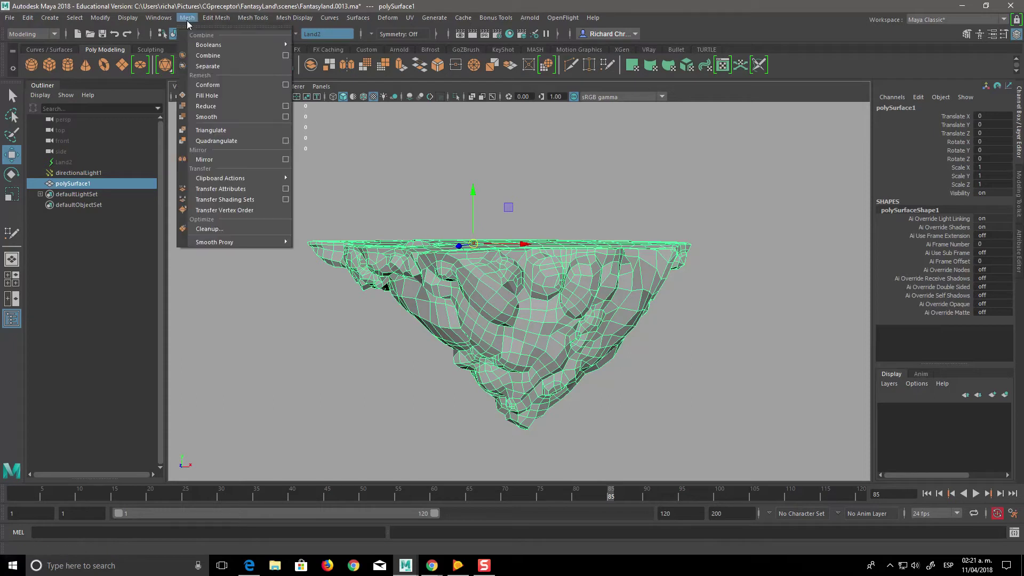
Step: Run Mesh Cleanup for faces with more than 4 sides, then undo it
{"action": "left_click", "coordinate": [221, 229]}
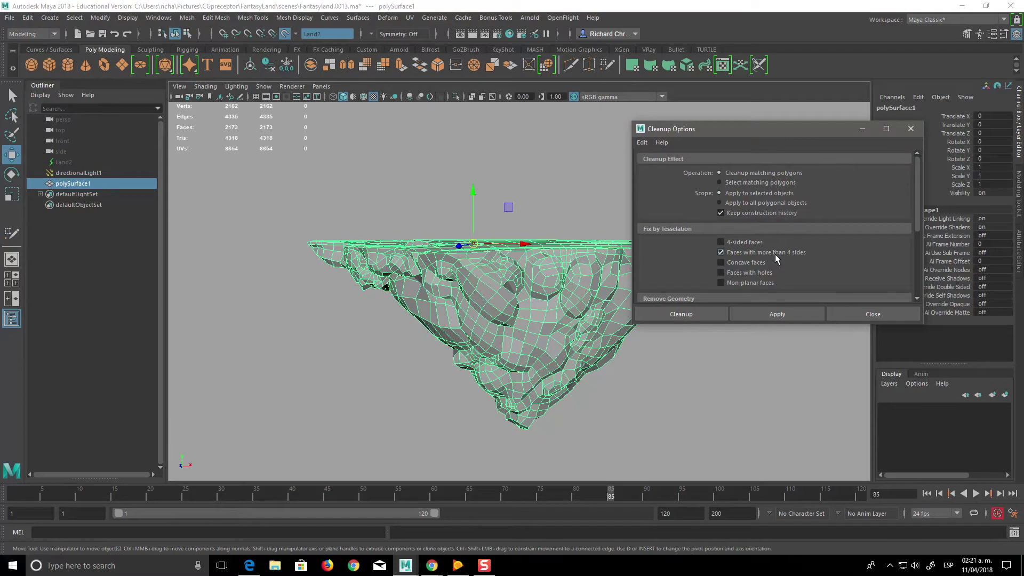
{"action": "left_click", "coordinate": [693, 312]}
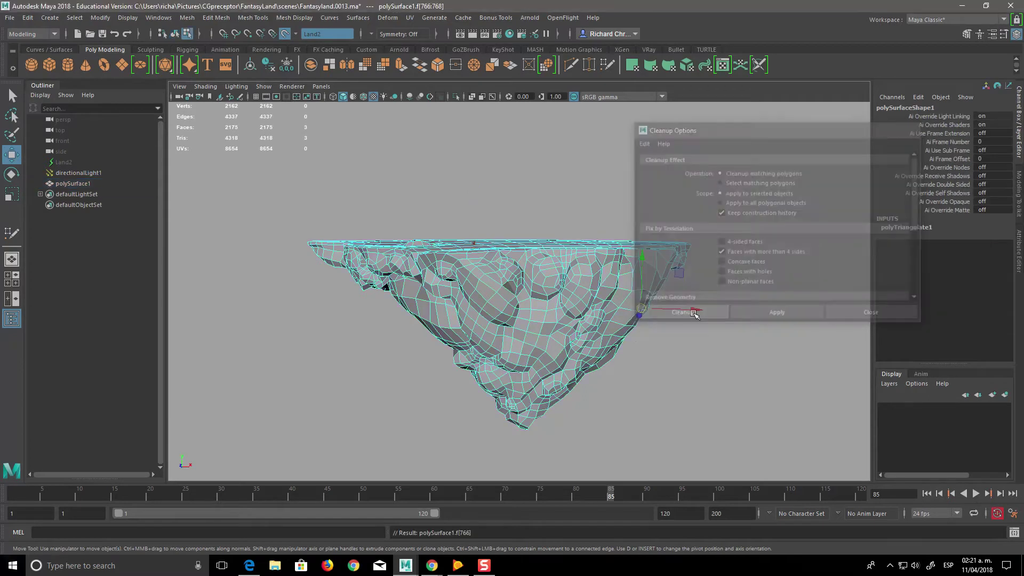
{"action": "mouse_move", "coordinate": [586, 363]}
{"action": "left_mouse_down", "text": "alt"}
{"action": "mouse_move", "coordinate": [595, 338]}
{"action": "mouse_move", "coordinate": [518, 328]}
{"action": "mouse_move", "coordinate": [539, 331]}
{"action": "mouse_move", "coordinate": [540, 377]}
{"action": "mouse_move", "coordinate": [522, 361]}
{"action": "left_mouse_up", "text": "alt"}
{"action": "scroll", "coordinate": [519, 329], "scroll_direction": "up", "scroll_amount": 5}
{"action": "scroll", "coordinate": [563, 332], "scroll_direction": "up", "scroll_amount": 5}
{"action": "scroll", "coordinate": [563, 333], "scroll_direction": "up", "scroll_amount": 3}
{"action": "scroll", "coordinate": [557, 385], "scroll_direction": "up", "scroll_amount": 4}
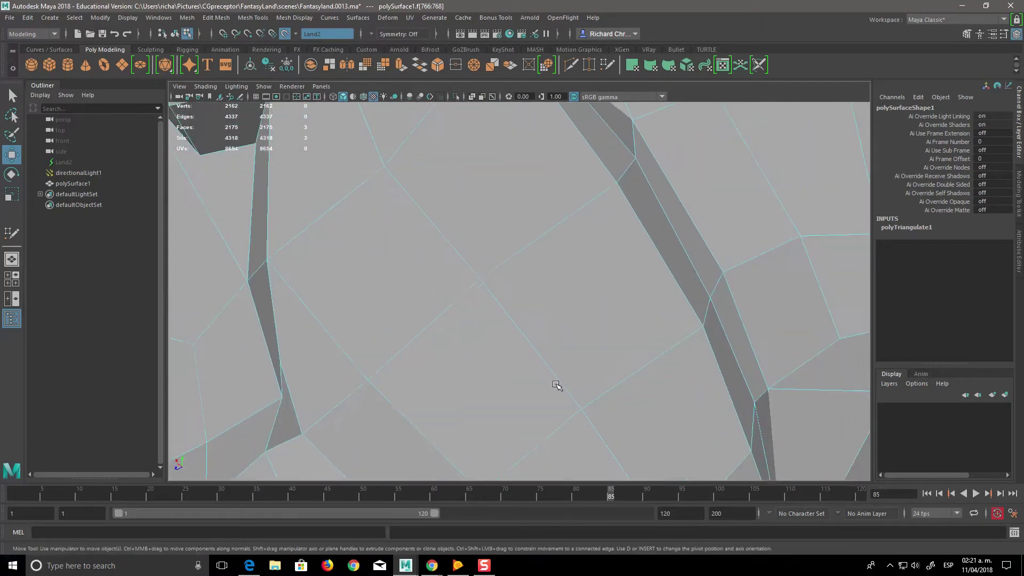
{"action": "key", "text": "ctrl+z"}
{"action": "key", "text": "ctrl+z"}
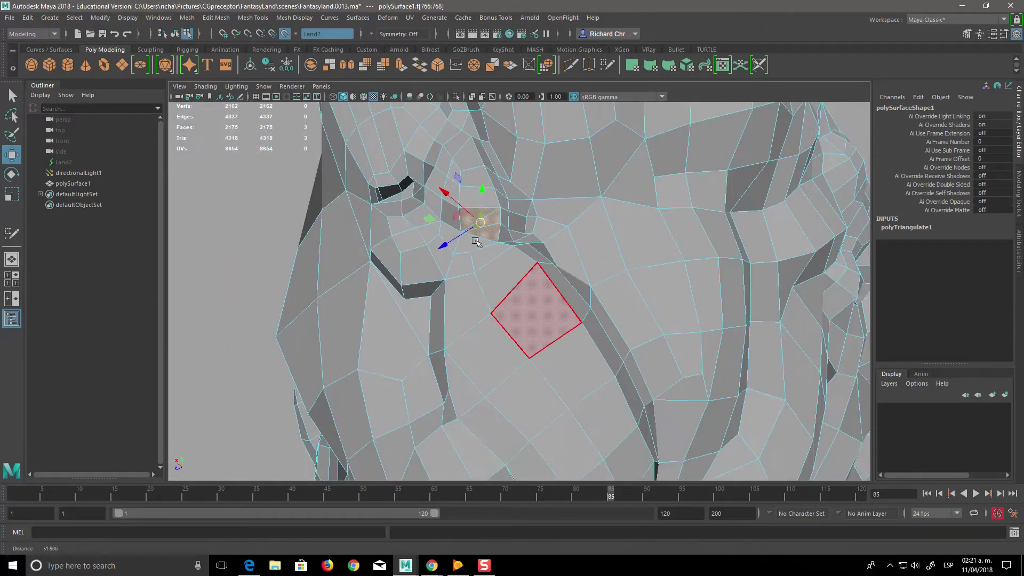
{"action": "key", "text": "ctrl+z"}
{"action": "key", "text": "ctrl+z"}
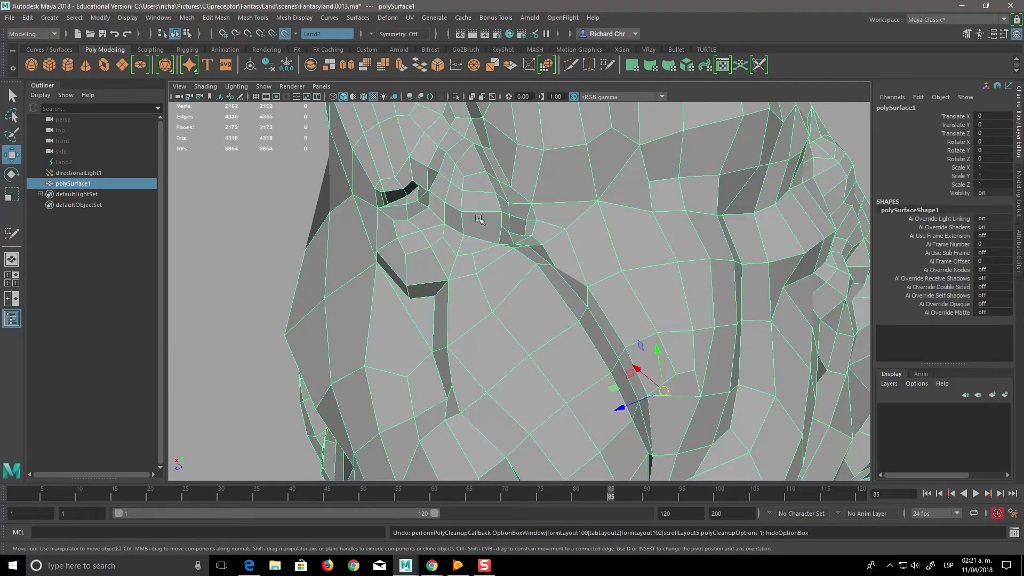
{"action": "scroll", "coordinate": [530, 303], "scroll_direction": "down", "scroll_amount": 10}
{"action": "left_click_drag", "start_coordinate": [530, 303], "coordinate": [496, 297], "text": "alt"}
Step: Rerun Cleanup with the rock selected and zoom onto the flagged face f[766]
{"action": "left_click", "coordinate": [193, 20]}
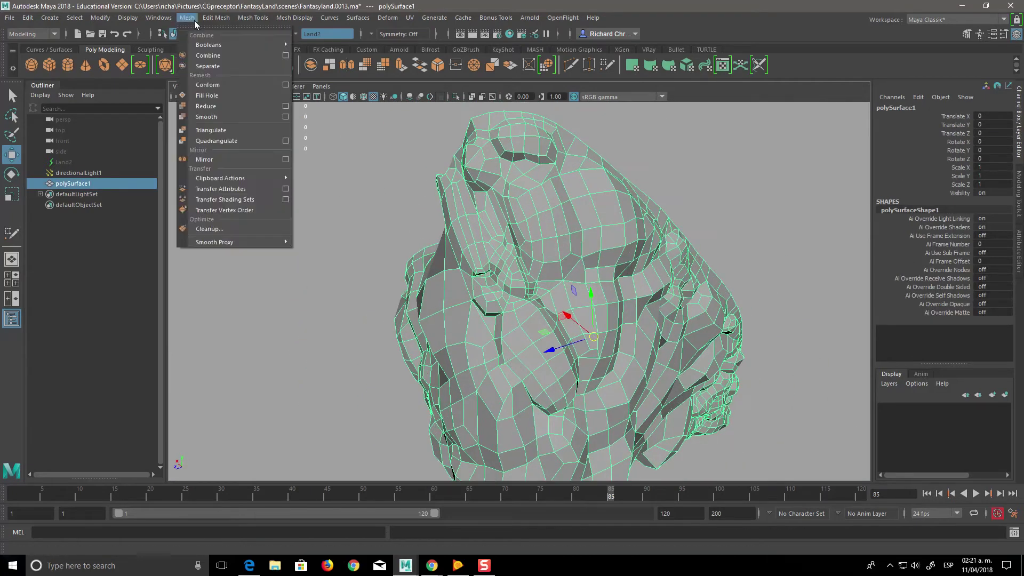
{"action": "left_click", "coordinate": [349, 160]}
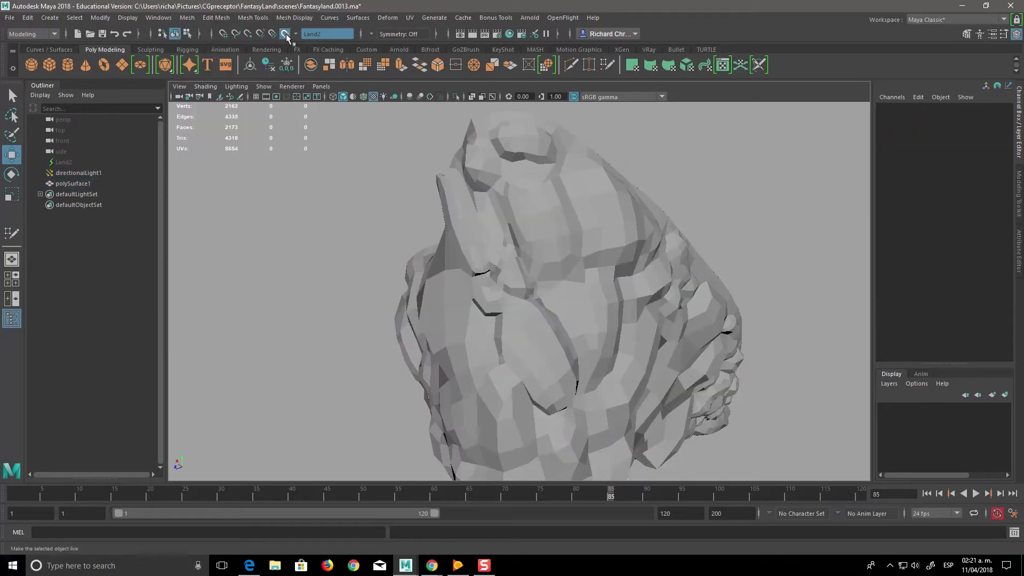
{"action": "left_click", "coordinate": [187, 18]}
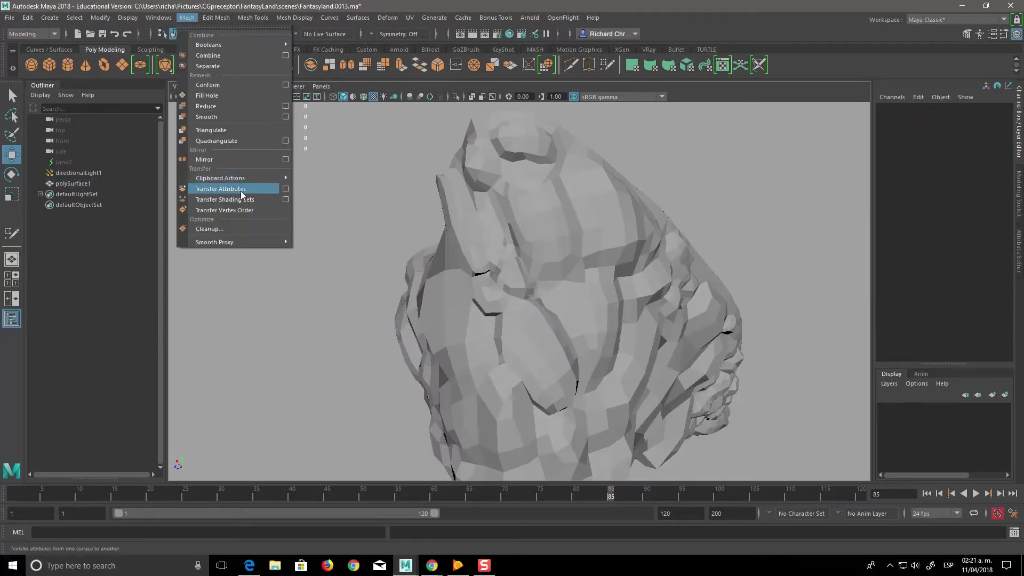
{"action": "left_click", "coordinate": [223, 229]}
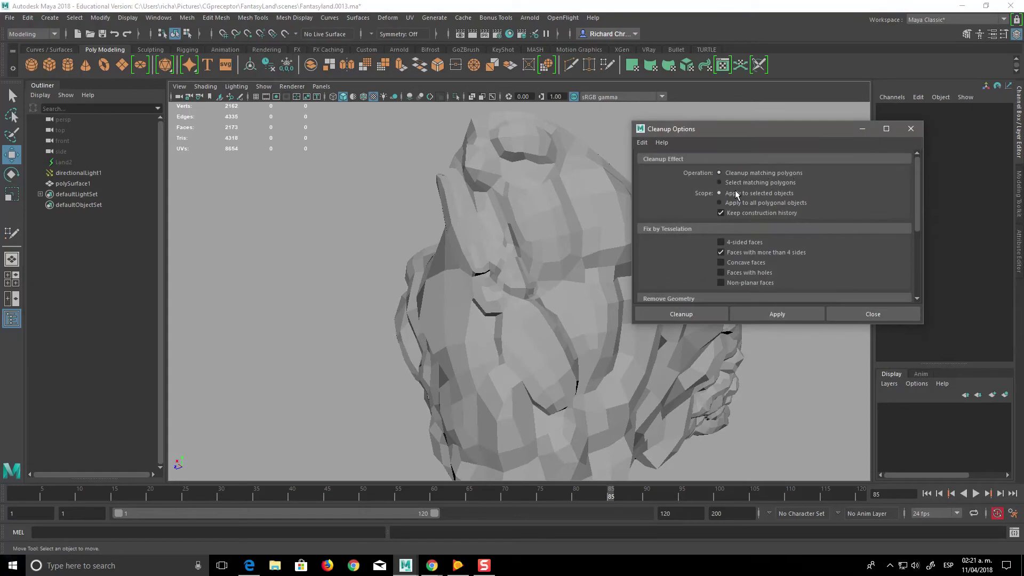
{"action": "left_click", "coordinate": [580, 342]}
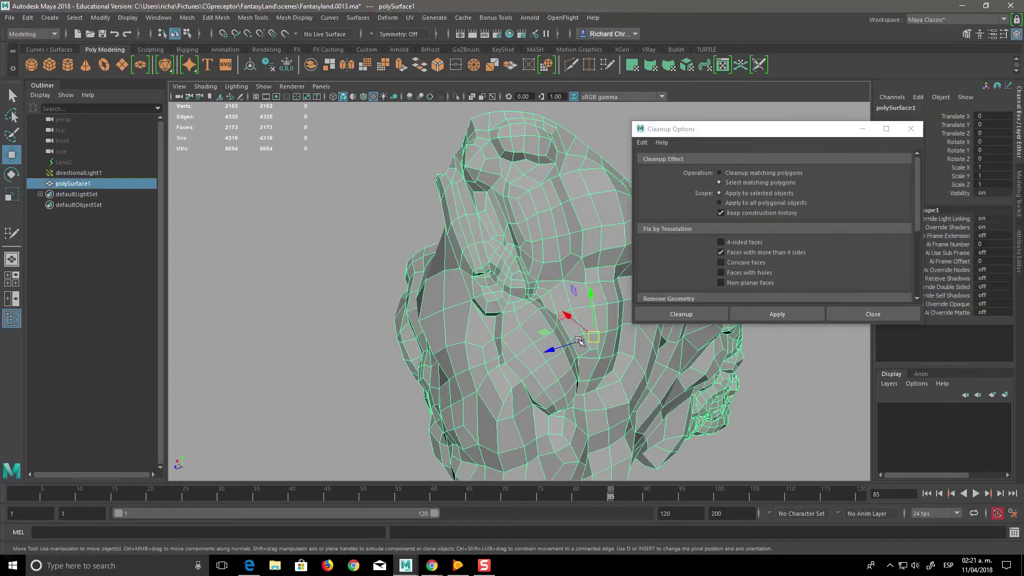
{"action": "left_click", "coordinate": [681, 314]}
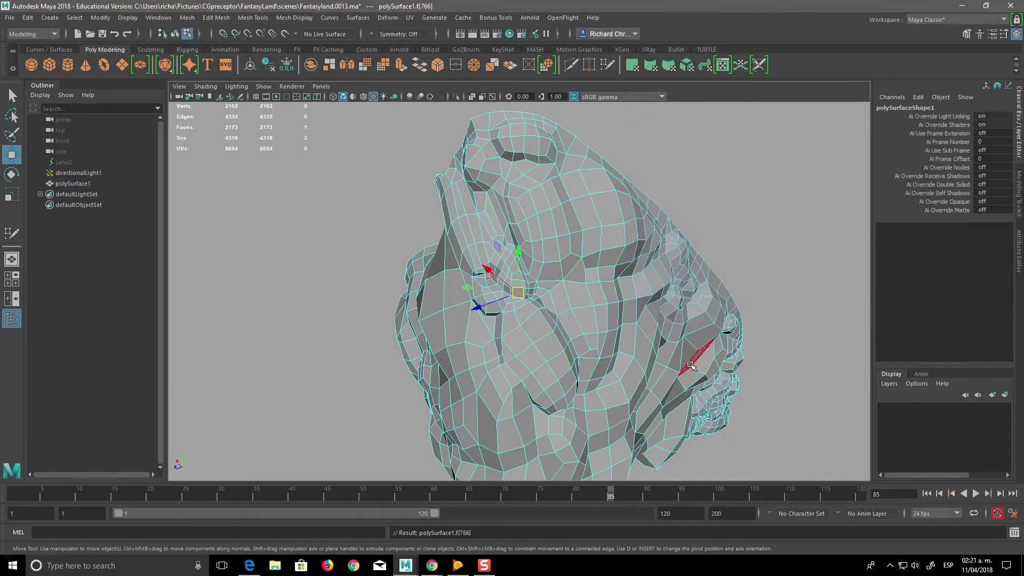
{"action": "mouse_move", "coordinate": [533, 277]}
{"action": "left_mouse_down", "text": "alt"}
{"action": "mouse_move", "coordinate": [476, 253]}
{"action": "mouse_move", "coordinate": [595, 428]}
{"action": "left_mouse_up", "text": "alt"}
{"action": "right_click_drag", "start_coordinate": [595, 428], "coordinate": [589, 498], "text": "alt"}
{"action": "scroll", "coordinate": [421, 296], "scroll_direction": "up", "scroll_amount": 2}
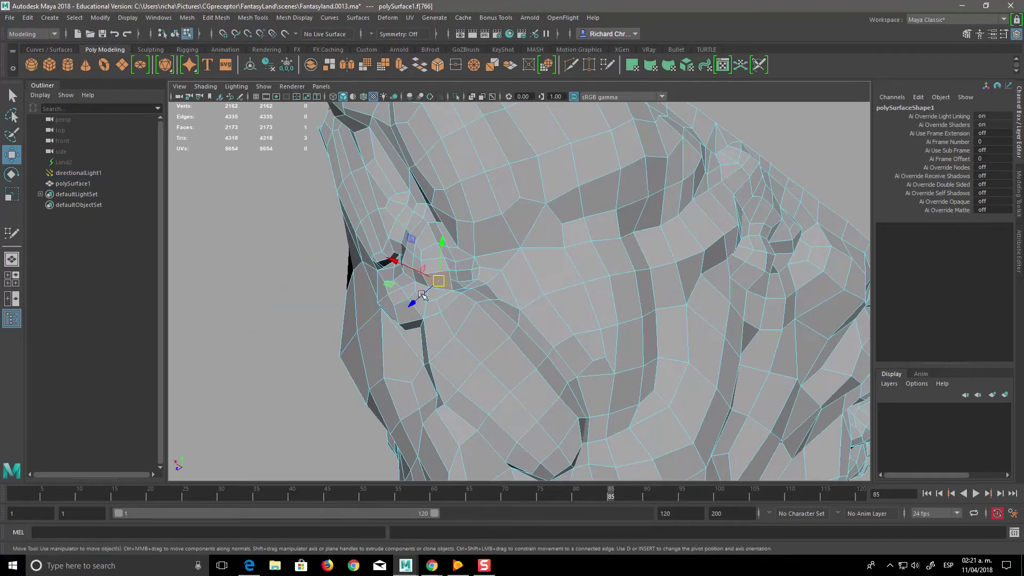
{"action": "scroll", "coordinate": [467, 318], "scroll_direction": "up", "scroll_amount": 2}
{"action": "scroll", "coordinate": [427, 315], "scroll_direction": "up", "scroll_amount": 3}
{"action": "scroll", "coordinate": [386, 308], "scroll_direction": "up", "scroll_amount": 2}
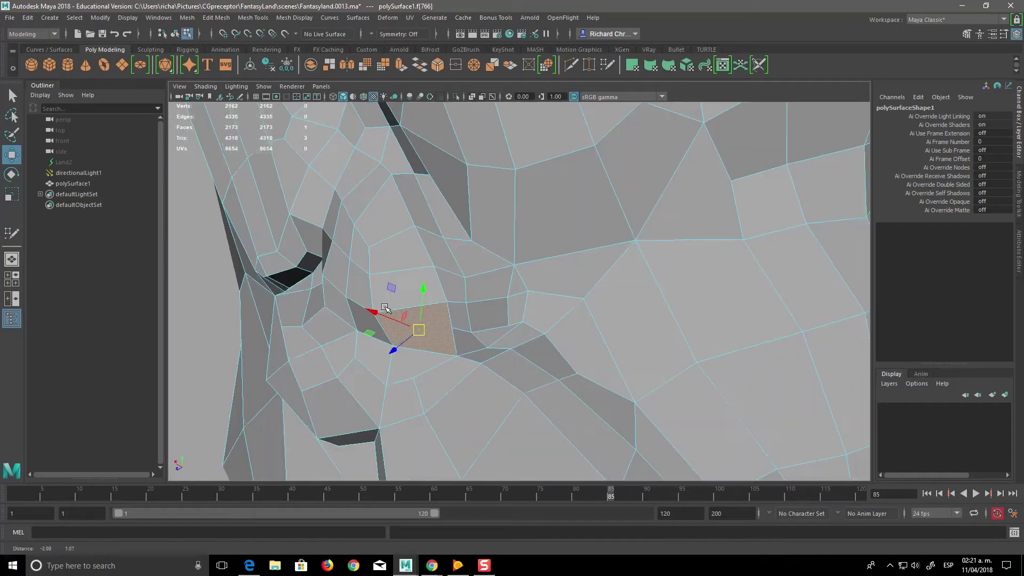
{"action": "key", "text": "ctrl+z"}
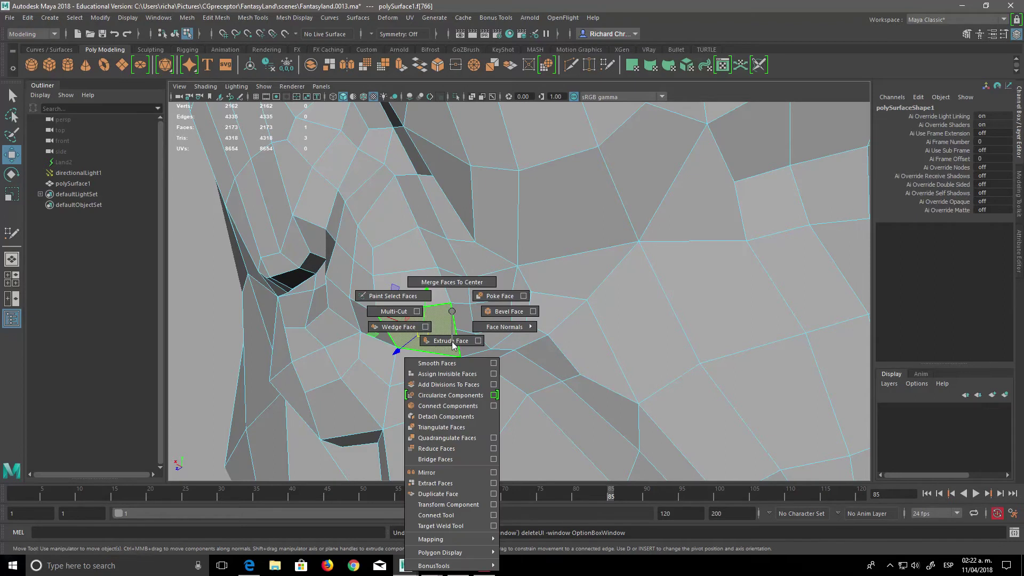
Step: Multi-Cut across face f[766] between two opposite edges, giving 2,174 faces
{"action": "right_click_drag", "start_coordinate": [440, 315], "coordinate": [433, 336], "text": "shift"}
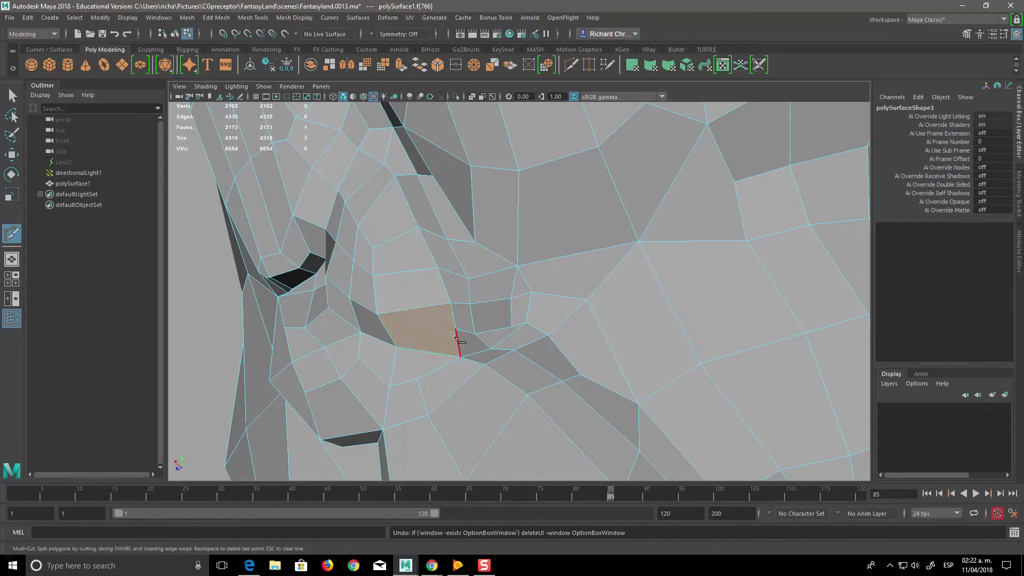
{"action": "left_click", "coordinate": [456, 330]}
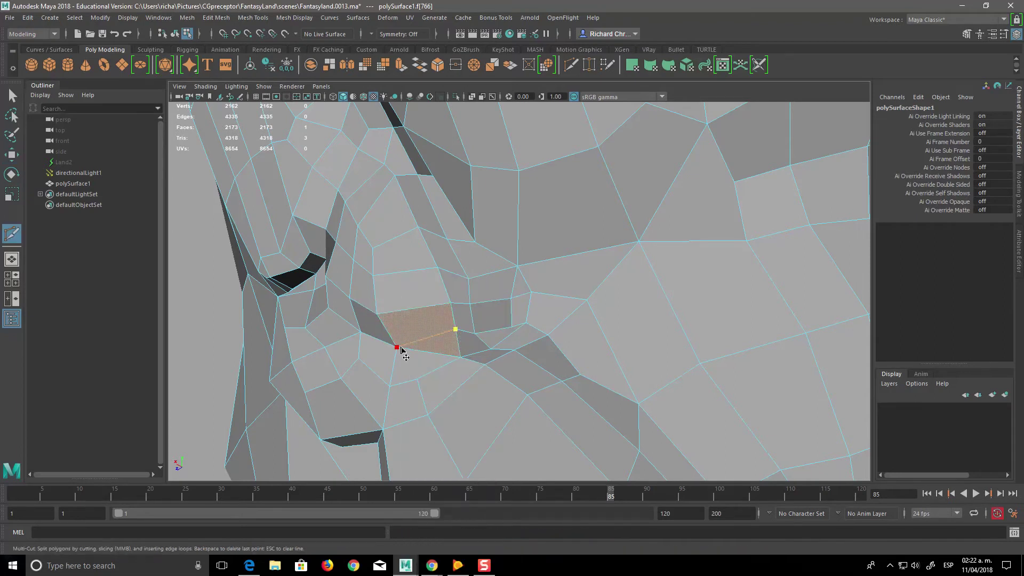
{"action": "left_click", "coordinate": [397, 347]}
{"action": "right_click", "coordinate": [397, 348]}
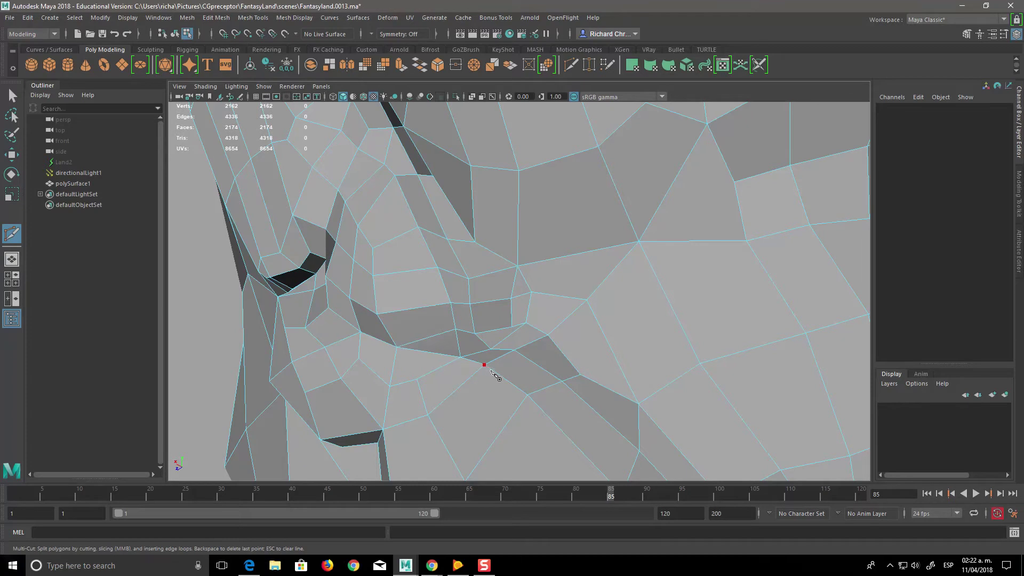
{"action": "right_click_drag", "start_coordinate": [487, 366], "coordinate": [436, 292], "text": "alt"}
{"action": "left_click_drag", "start_coordinate": [436, 293], "coordinate": [479, 325], "text": "alt"}
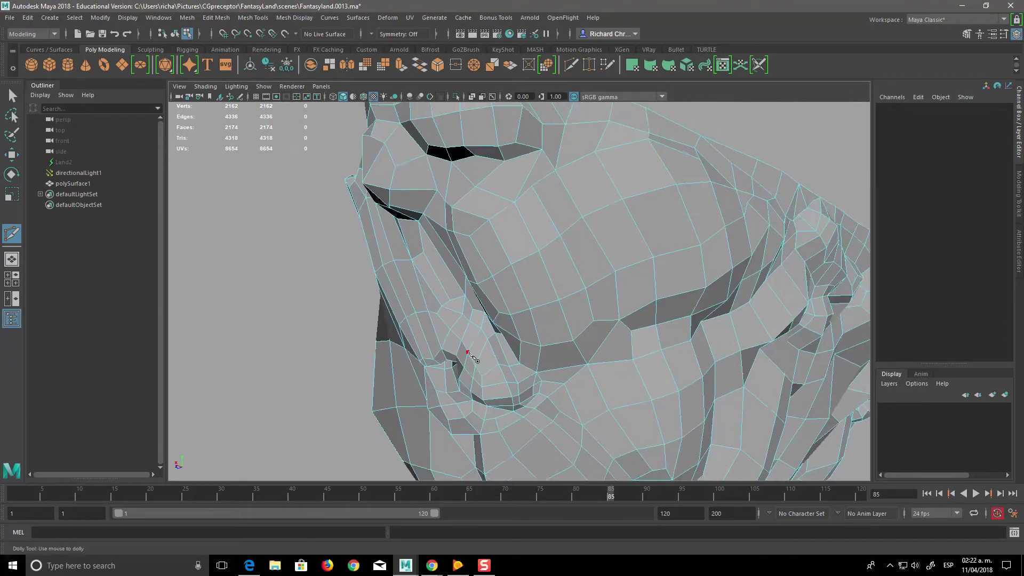
{"action": "right_click_drag", "start_coordinate": [498, 262], "coordinate": [548, 237]}
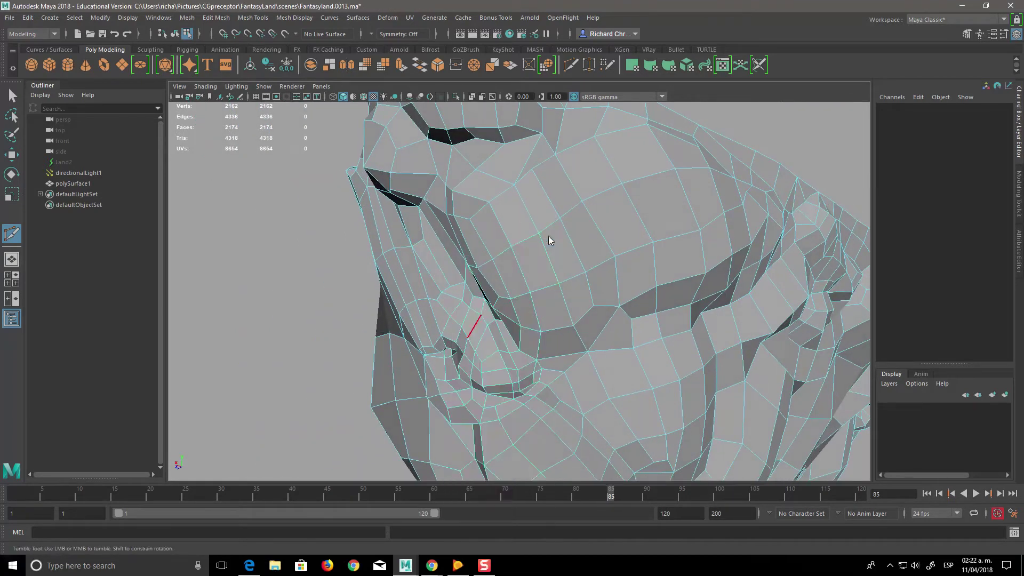
{"action": "scroll", "coordinate": [602, 405], "scroll_direction": "down", "scroll_amount": 10}
{"action": "left_click_drag", "start_coordinate": [601, 405], "coordinate": [480, 347], "text": "alt"}
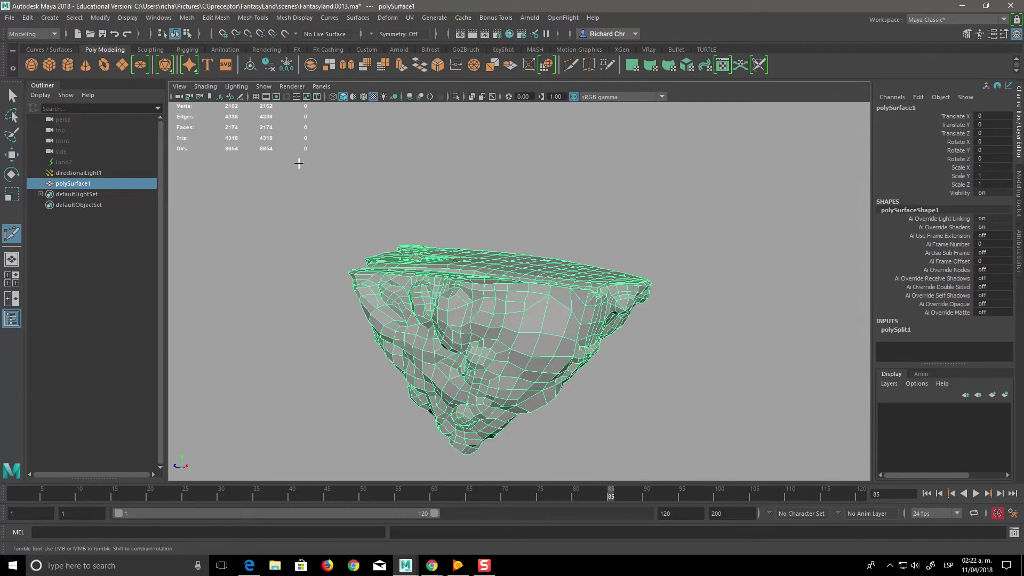
Step: Rerun Cleanup for faces with more than 4 sides to confirm none remain
{"action": "left_click", "coordinate": [187, 18]}
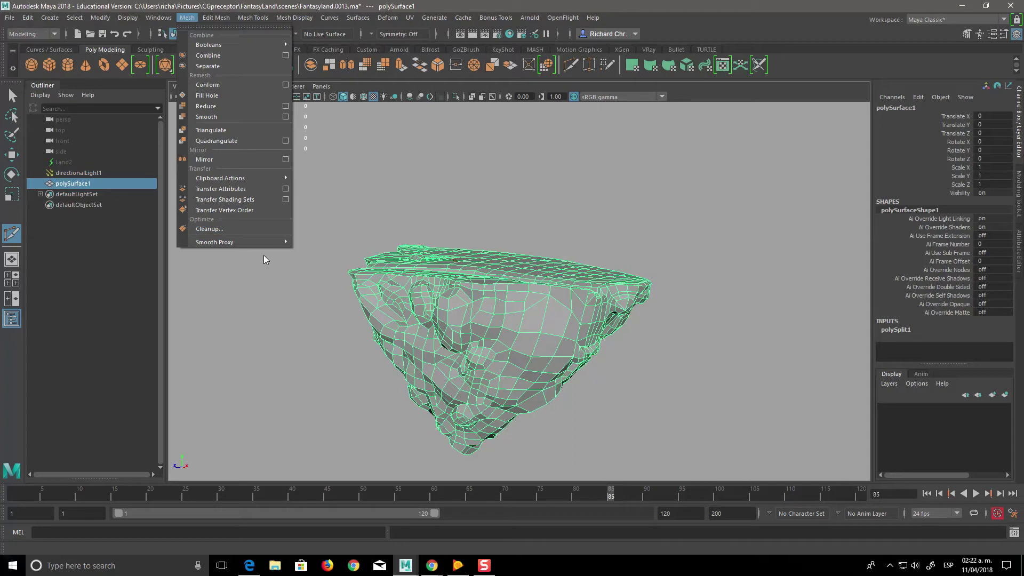
{"action": "left_click", "coordinate": [216, 228]}
{"action": "left_click", "coordinate": [711, 311]}
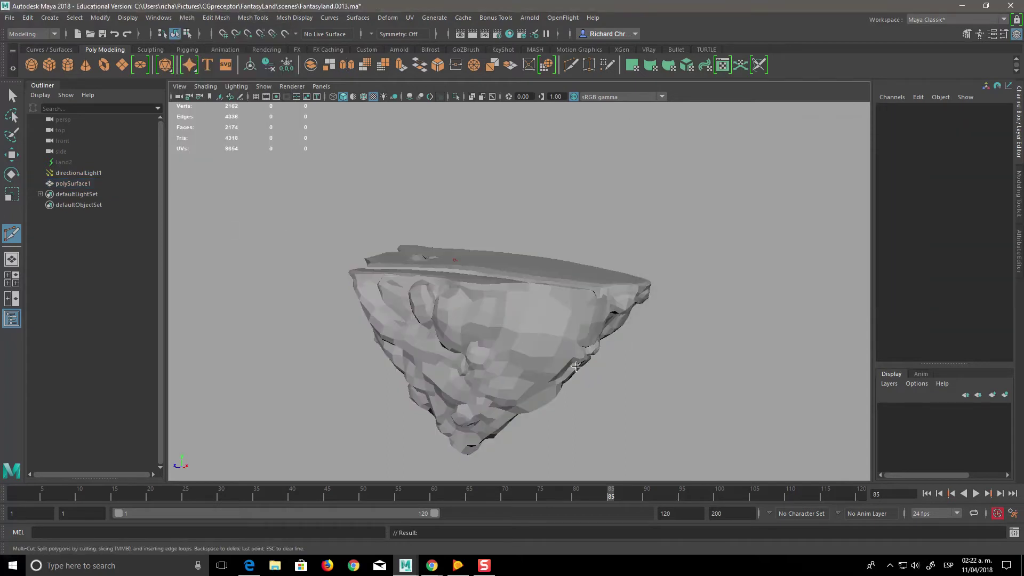
Step: Select polySurface1 and delete its construction history
{"action": "key", "text": "w"}
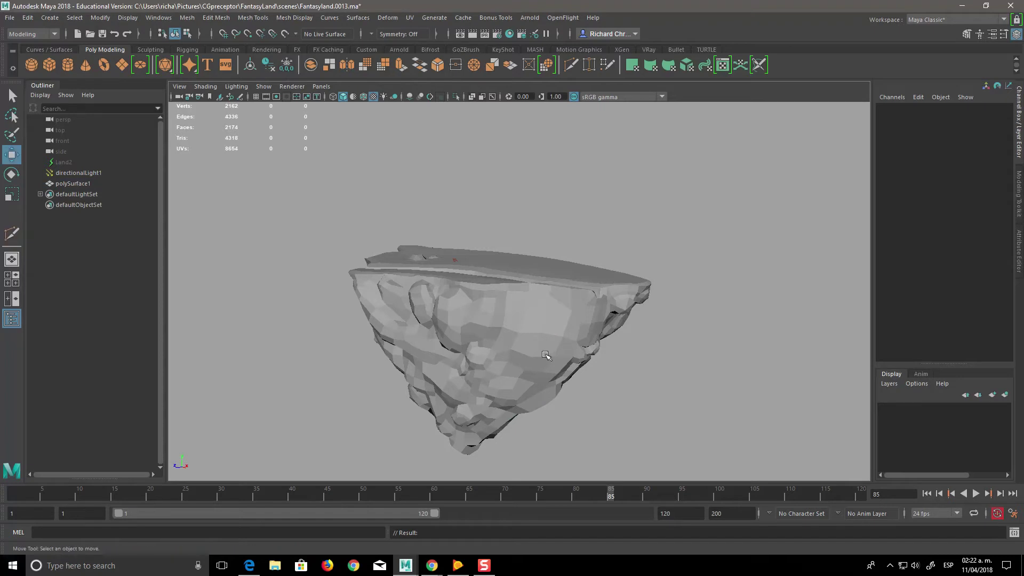
{"action": "left_click", "coordinate": [545, 351]}
{"action": "mouse_move", "coordinate": [590, 412]}
{"action": "left_mouse_down", "text": "alt"}
{"action": "mouse_move", "coordinate": [566, 382]}
{"action": "mouse_move", "coordinate": [594, 389]}
{"action": "left_mouse_up", "text": "alt"}
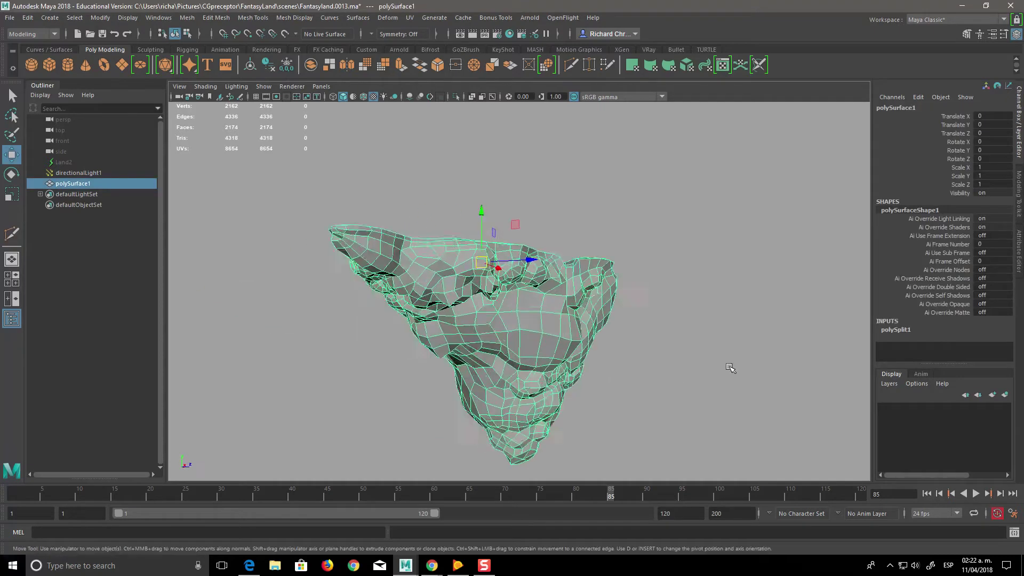
{"action": "mouse_move", "coordinate": [594, 389]}
{"action": "right_mouse_down", "text": "alt"}
{"action": "mouse_move", "coordinate": [601, 424]}
{"action": "mouse_move", "coordinate": [603, 391]}
{"action": "right_mouse_up", "text": "alt"}
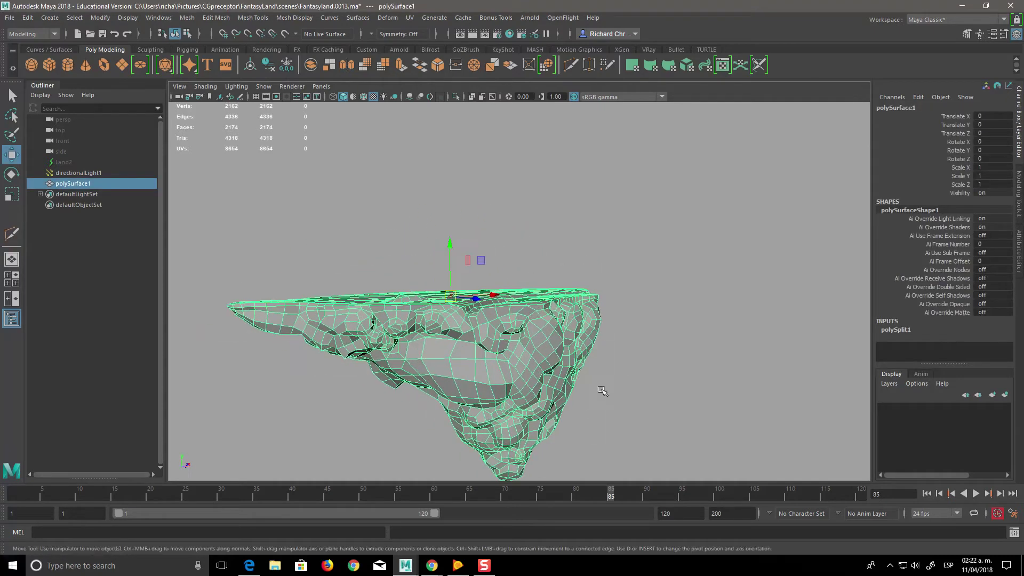
{"action": "left_click", "coordinate": [267, 65]}
{"action": "mouse_move", "coordinate": [623, 431]}
{"action": "left_mouse_down", "text": "alt"}
{"action": "mouse_move", "coordinate": [597, 382]}
{"action": "mouse_move", "coordinate": [623, 369]}
{"action": "mouse_move", "coordinate": [631, 414]}
{"action": "mouse_move", "coordinate": [594, 377]}
{"action": "mouse_move", "coordinate": [778, 372]}
{"action": "mouse_move", "coordinate": [630, 385]}
{"action": "mouse_move", "coordinate": [629, 441]}
{"action": "mouse_move", "coordinate": [629, 388]}
{"action": "mouse_move", "coordinate": [609, 384]}
{"action": "mouse_move", "coordinate": [617, 369]}
{"action": "left_mouse_up", "text": "alt"}
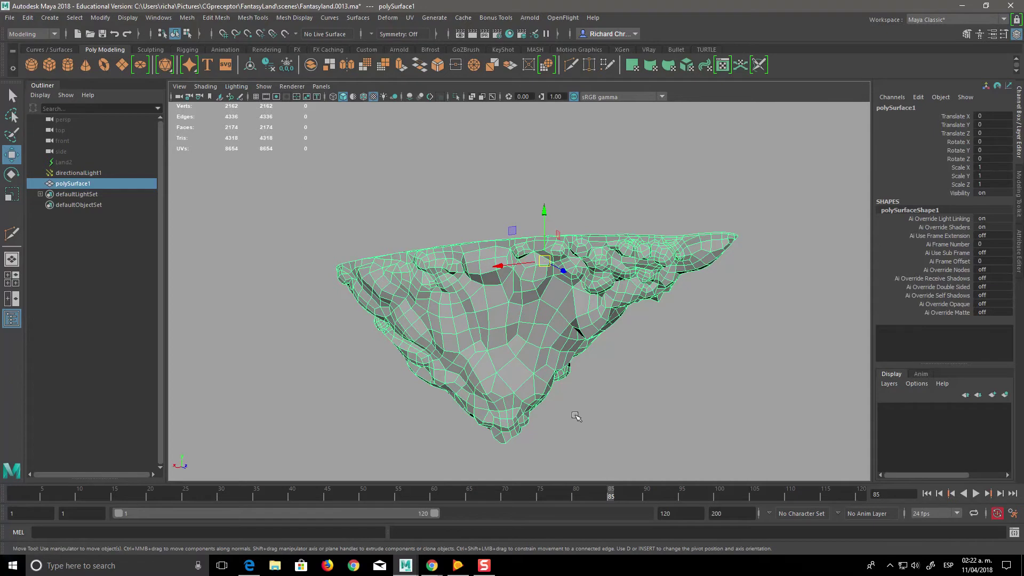
{"action": "left_click", "coordinate": [186, 18]}
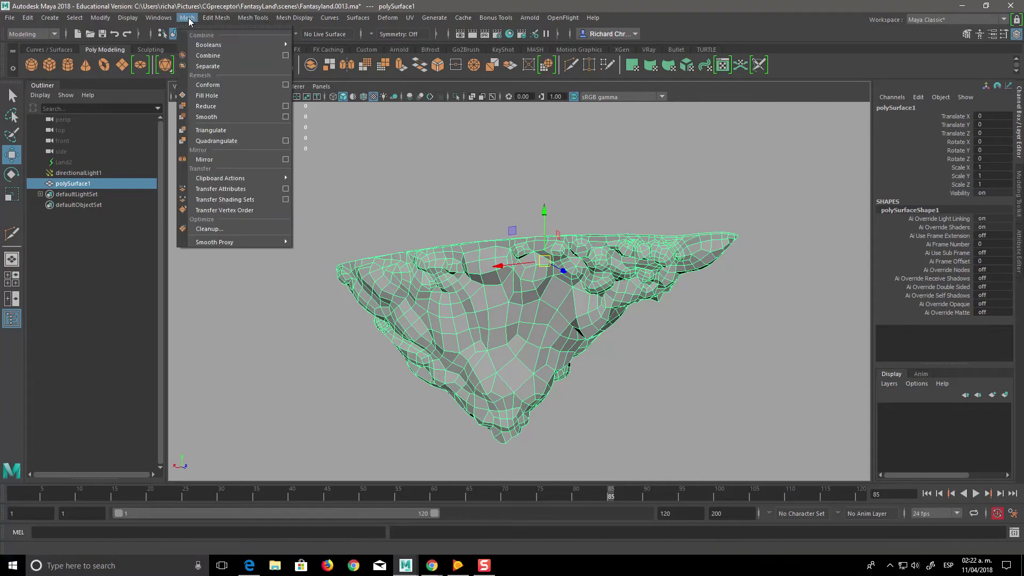
{"action": "left_click", "coordinate": [222, 107]}
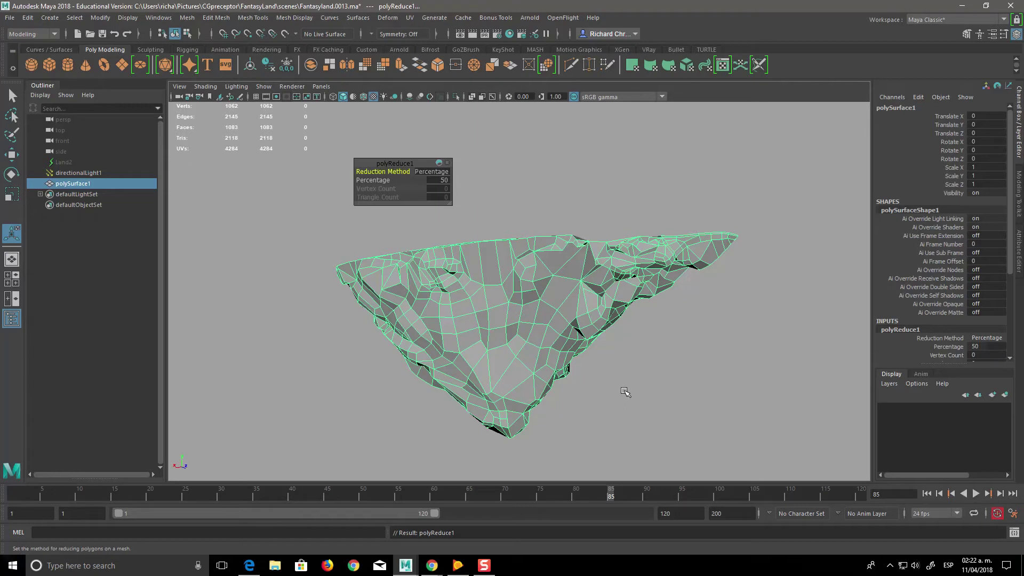
{"action": "left_click_drag", "start_coordinate": [566, 304], "coordinate": [572, 372], "text": "alt"}
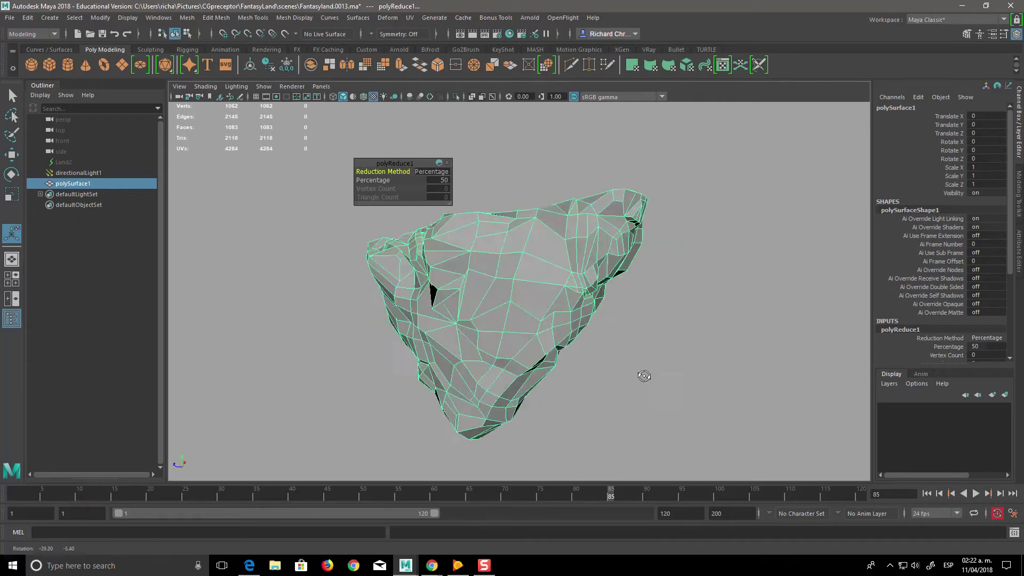
{"action": "left_click_drag", "start_coordinate": [572, 371], "coordinate": [715, 376], "text": "alt"}
{"action": "scroll", "coordinate": [738, 427], "scroll_direction": "up", "scroll_amount": 3}
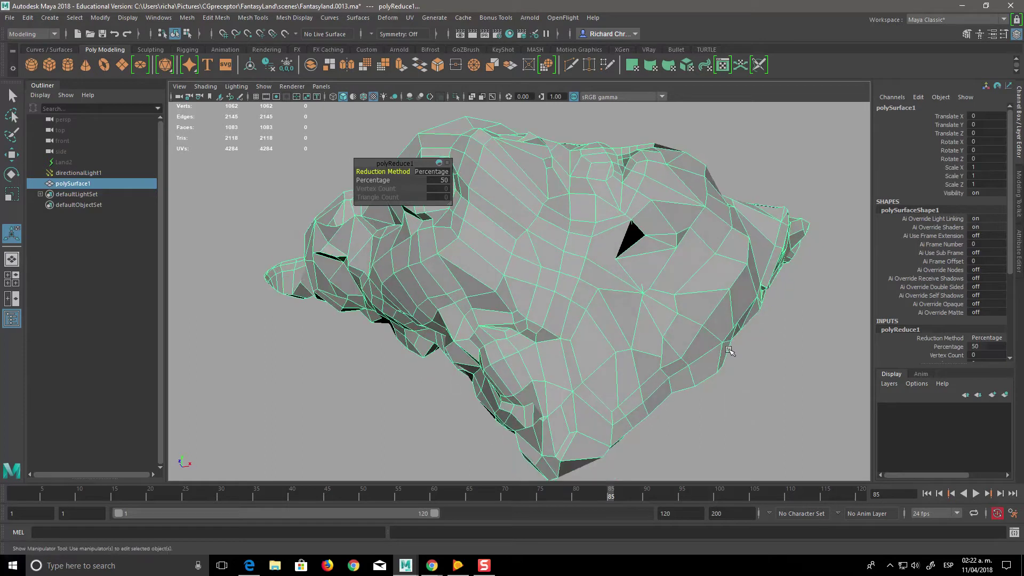
{"action": "left_click_drag", "start_coordinate": [738, 427], "coordinate": [582, 404], "text": "alt"}
{"action": "scroll", "coordinate": [581, 404], "scroll_direction": "up", "scroll_amount": 5}
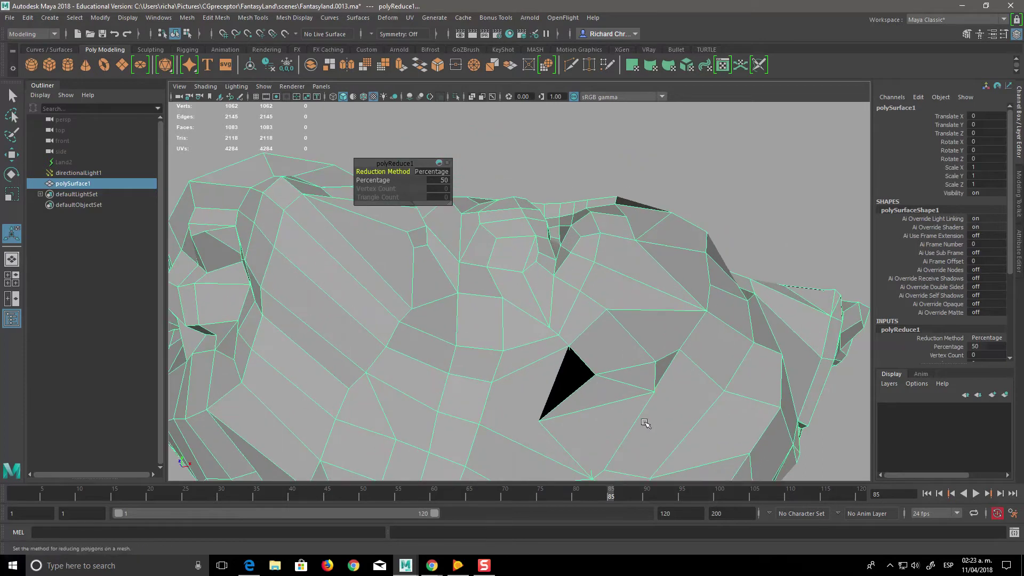
{"action": "scroll", "coordinate": [631, 418], "scroll_direction": "down", "scroll_amount": 5}
{"action": "mouse_move", "coordinate": [630, 418]}
{"action": "left_mouse_down", "text": "alt"}
{"action": "mouse_move", "coordinate": [704, 406]}
{"action": "mouse_move", "coordinate": [706, 393]}
{"action": "mouse_move", "coordinate": [646, 434]}
{"action": "mouse_move", "coordinate": [590, 348]}
{"action": "mouse_move", "coordinate": [606, 389]}
{"action": "mouse_move", "coordinate": [592, 339]}
{"action": "left_mouse_up", "text": "alt"}
{"action": "scroll", "coordinate": [705, 406], "scroll_direction": "up", "scroll_amount": 3}
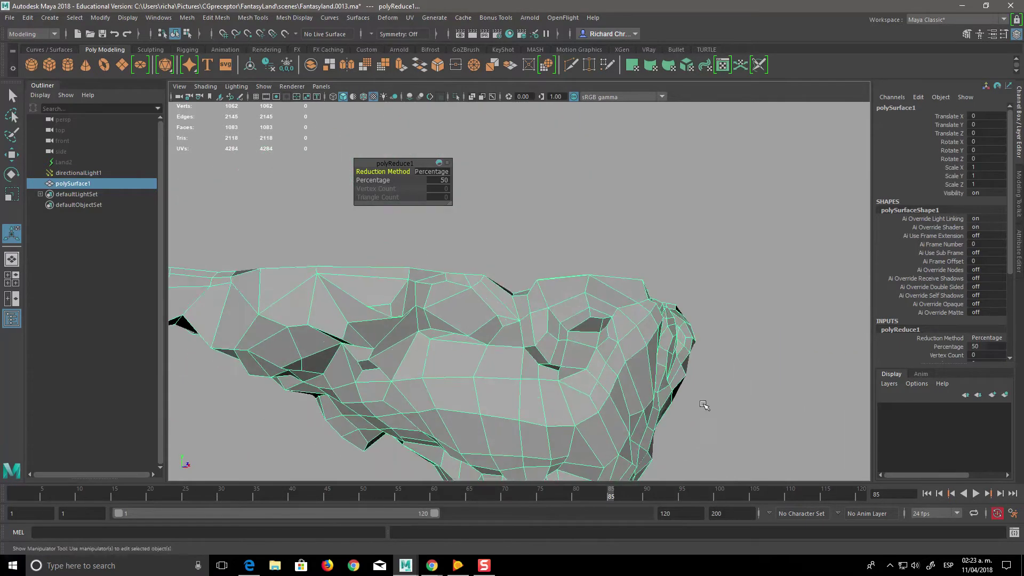
{"action": "scroll", "coordinate": [705, 406], "scroll_direction": "down", "scroll_amount": 3}
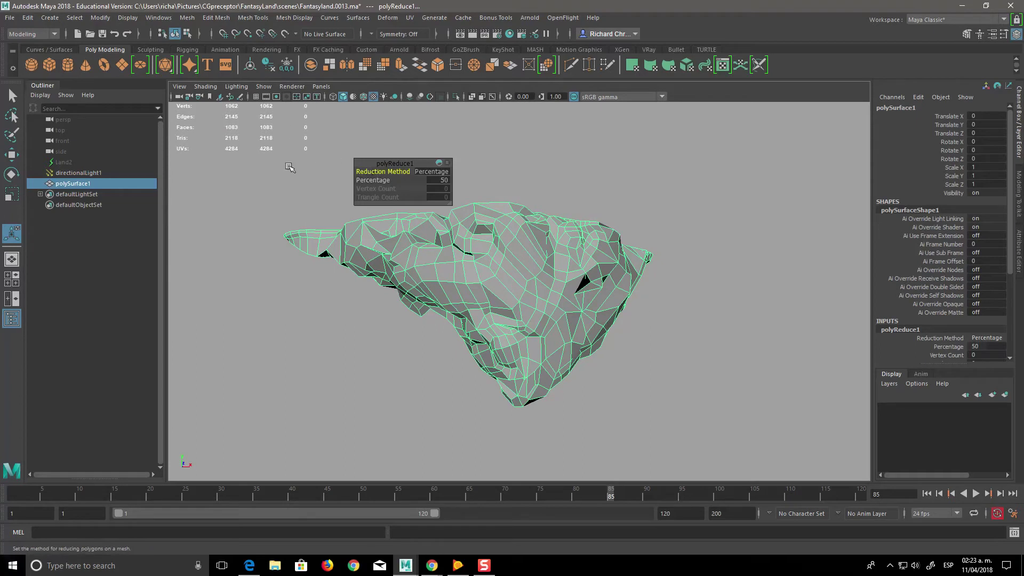
{"action": "key", "text": "ctrl+z"}
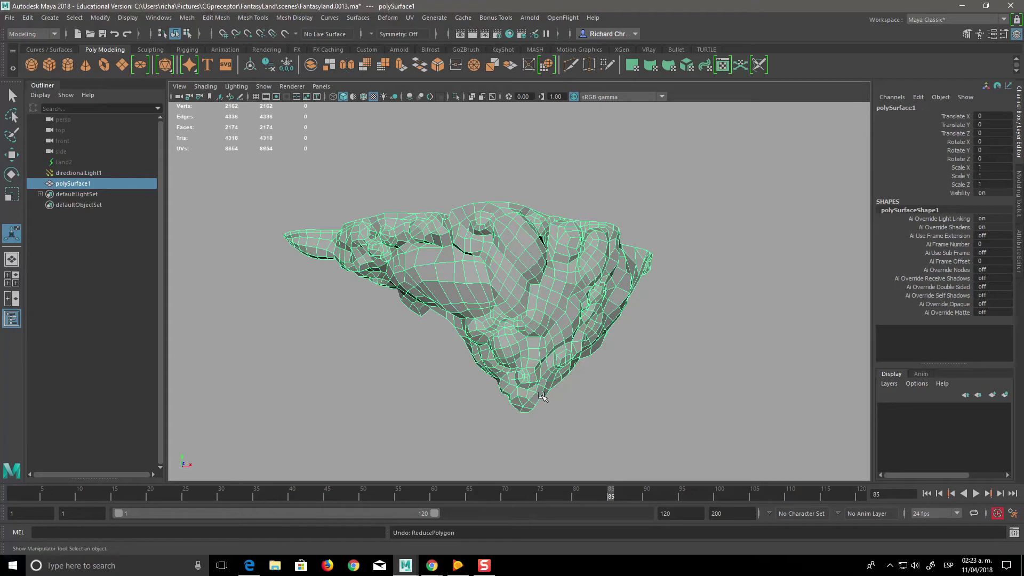
Step: Reduce the rock mesh by 25 percent with Mesh Reduce
{"action": "scroll", "coordinate": [416, 271], "scroll_direction": "up", "scroll_amount": 2}
{"action": "scroll", "coordinate": [308, 210], "scroll_direction": "up", "scroll_amount": 2}
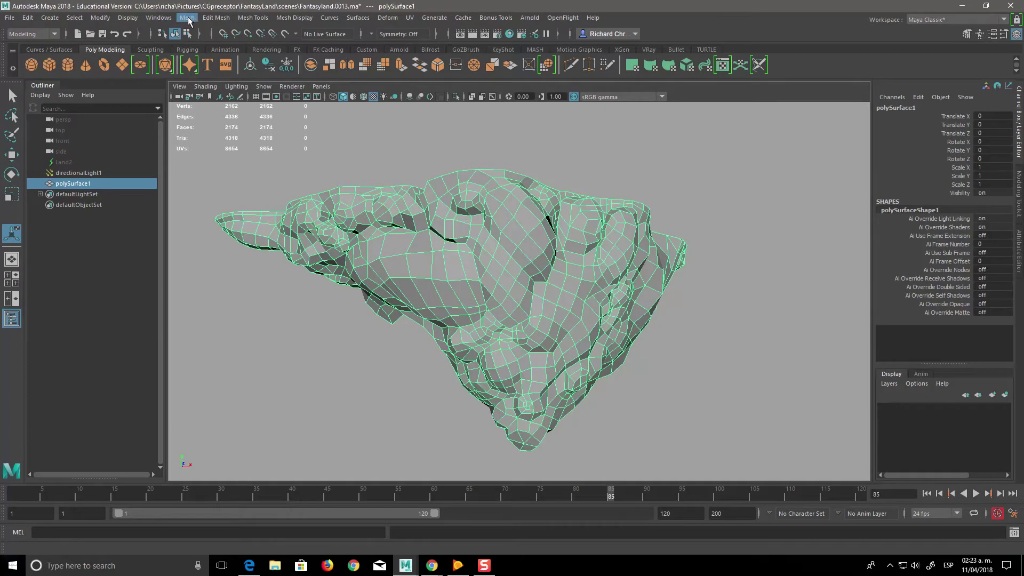
{"action": "left_click", "coordinate": [187, 18]}
{"action": "left_click", "coordinate": [285, 109]}
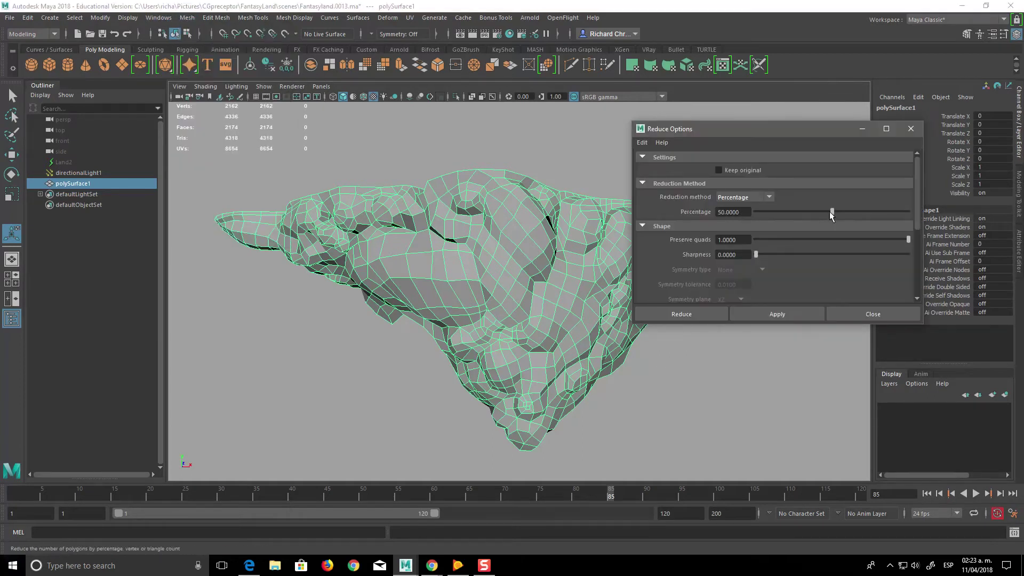
{"action": "left_click_drag", "start_coordinate": [790, 216], "coordinate": [794, 217]}
{"action": "left_click", "coordinate": [696, 315]}
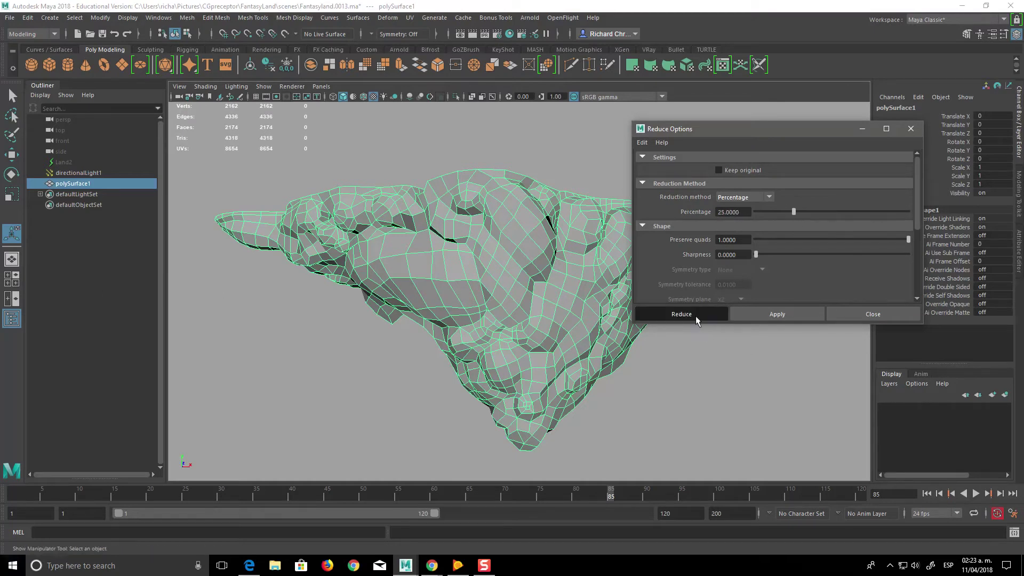
{"action": "mouse_move", "coordinate": [677, 427]}
{"action": "left_mouse_down", "text": "alt"}
{"action": "mouse_move", "coordinate": [573, 340]}
{"action": "mouse_move", "coordinate": [809, 380]}
{"action": "mouse_move", "coordinate": [622, 277]}
{"action": "left_mouse_up", "text": "alt"}
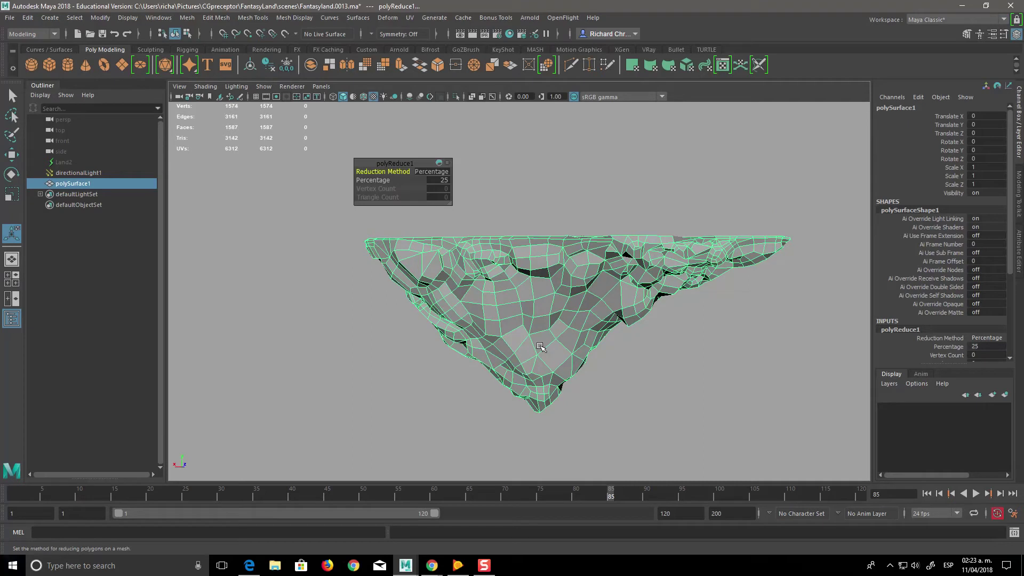
{"action": "mouse_move", "coordinate": [540, 347]}
{"action": "left_mouse_down", "text": "alt"}
{"action": "mouse_move", "coordinate": [647, 421]}
{"action": "mouse_move", "coordinate": [613, 396]}
{"action": "mouse_move", "coordinate": [595, 417]}
{"action": "left_mouse_up", "text": "alt"}
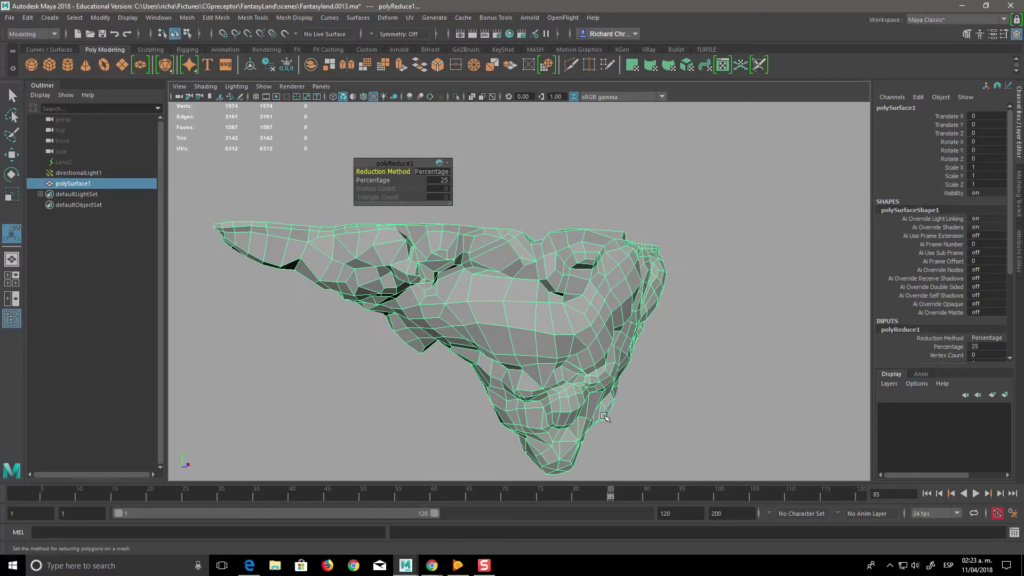
Step: Undo the reduction so the rock returns to 2,162 vertices and 2,174 faces
{"action": "key", "text": "ctrl+z"}
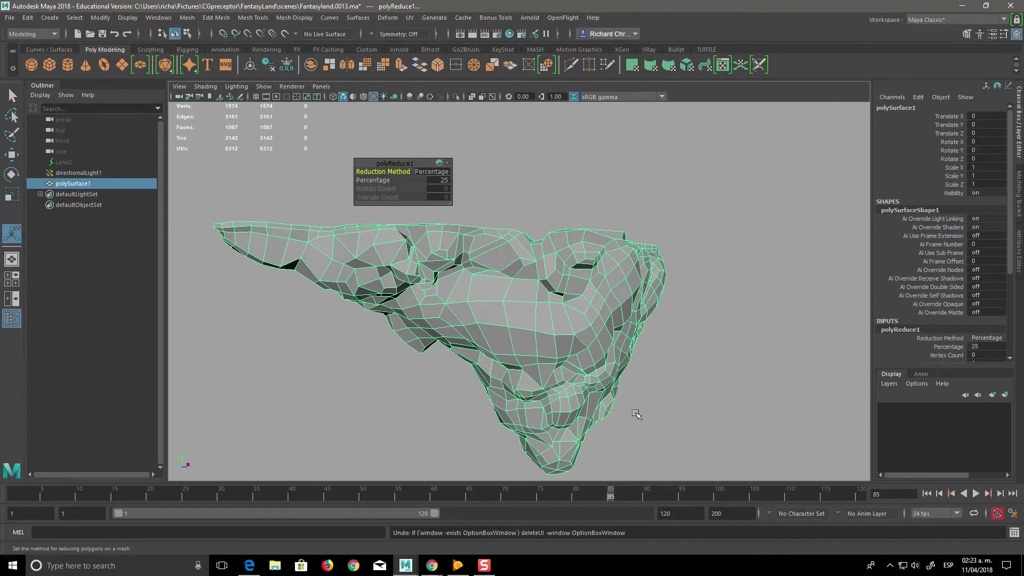
{"action": "mouse_move", "coordinate": [652, 411]}
{"action": "left_mouse_down", "text": "alt"}
{"action": "mouse_move", "coordinate": [606, 400]}
{"action": "mouse_move", "coordinate": [613, 407]}
{"action": "mouse_move", "coordinate": [623, 392]}
{"action": "left_mouse_up", "text": "alt"}
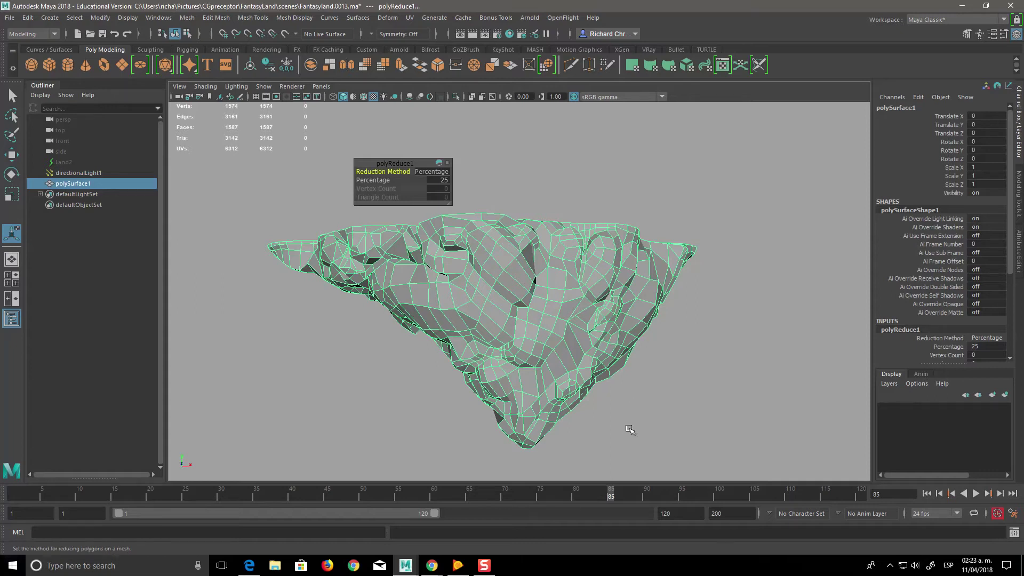
{"action": "key", "text": "ctrl+z"}
{"action": "mouse_move", "coordinate": [636, 428]}
{"action": "left_mouse_down", "text": "alt"}
{"action": "mouse_move", "coordinate": [627, 422]}
{"action": "mouse_move", "coordinate": [643, 416]}
{"action": "mouse_move", "coordinate": [562, 395]}
{"action": "left_mouse_up", "text": "alt"}
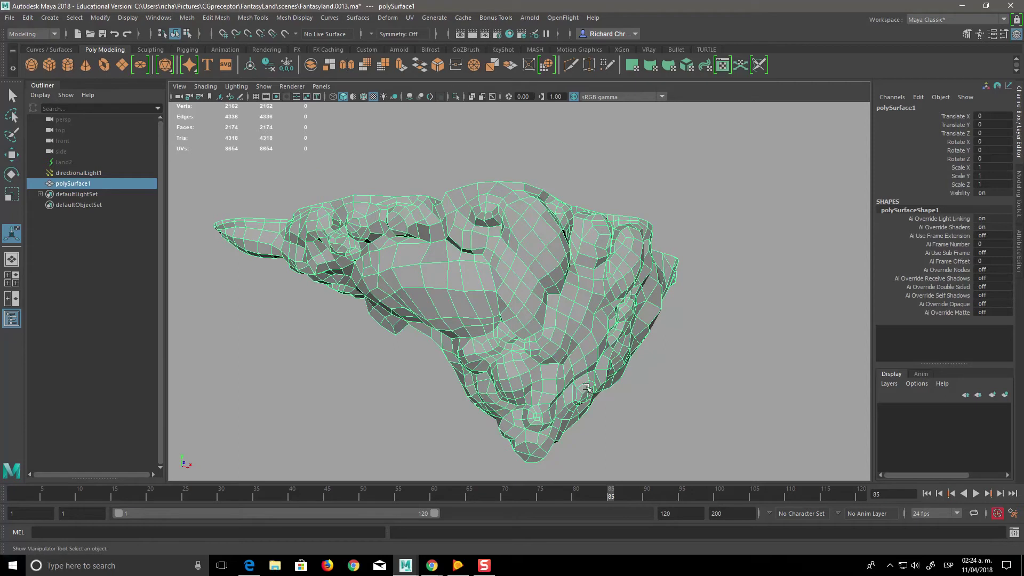
{"action": "mouse_move", "coordinate": [586, 388]}
{"action": "left_mouse_down", "text": "alt"}
{"action": "mouse_move", "coordinate": [591, 412]}
{"action": "mouse_move", "coordinate": [622, 411]}
{"action": "left_mouse_up", "text": "alt"}
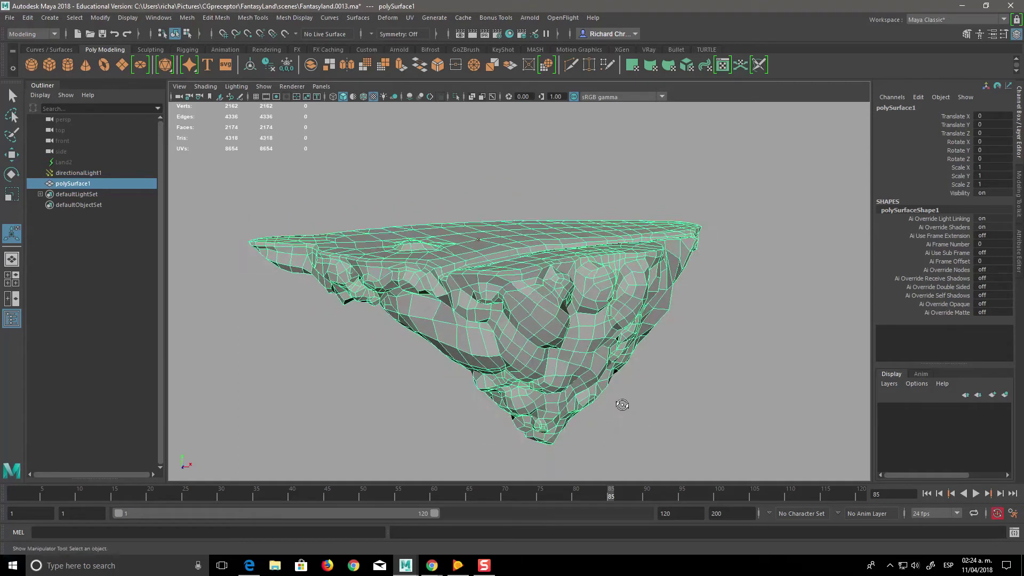
Step: Choose UV Editing from the Workspace dropdown to show polySurface1 beside its UV layout
{"action": "right_click_drag", "start_coordinate": [623, 412], "coordinate": [624, 428], "text": "alt"}
{"action": "mouse_move", "coordinate": [624, 428]}
{"action": "left_mouse_down", "text": "alt"}
{"action": "mouse_move", "coordinate": [624, 417]}
{"action": "mouse_move", "coordinate": [587, 407]}
{"action": "mouse_move", "coordinate": [549, 427]}
{"action": "mouse_move", "coordinate": [541, 453]}
{"action": "mouse_move", "coordinate": [594, 469]}
{"action": "mouse_move", "coordinate": [787, 411]}
{"action": "mouse_move", "coordinate": [635, 411]}
{"action": "mouse_move", "coordinate": [657, 404]}
{"action": "left_mouse_up", "text": "alt"}
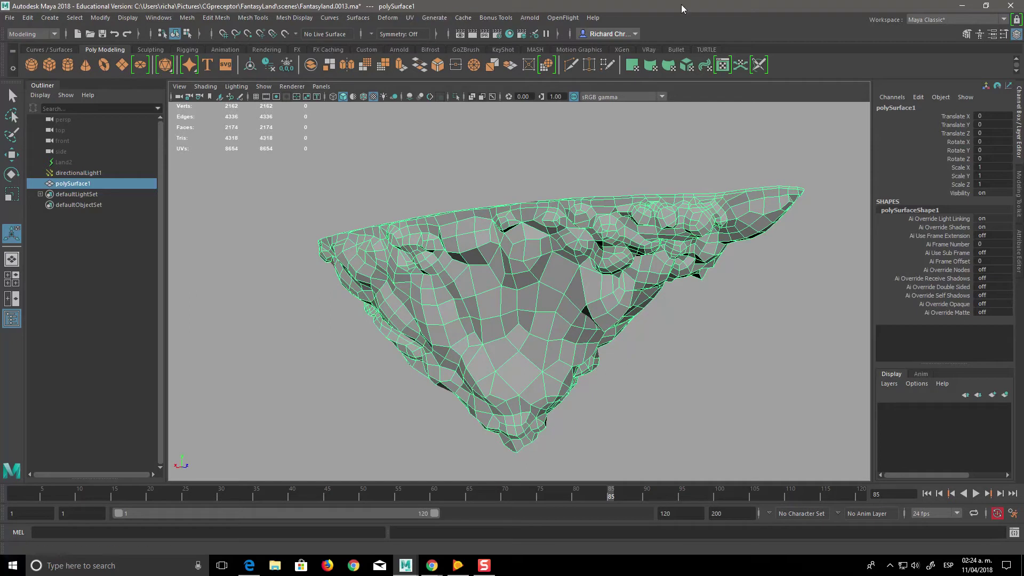
{"action": "left_click", "coordinate": [938, 21]}
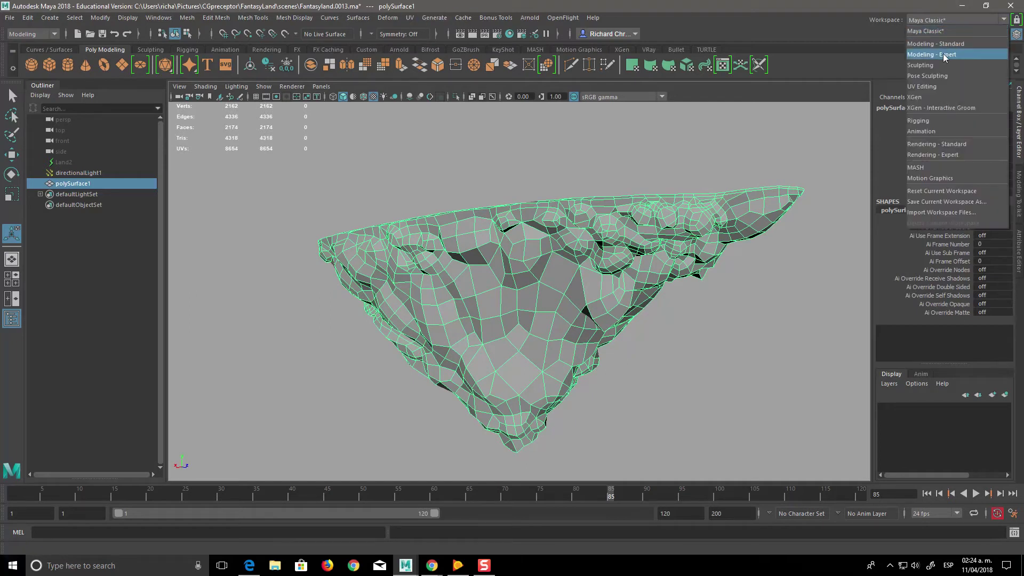
{"action": "left_click", "coordinate": [939, 86]}
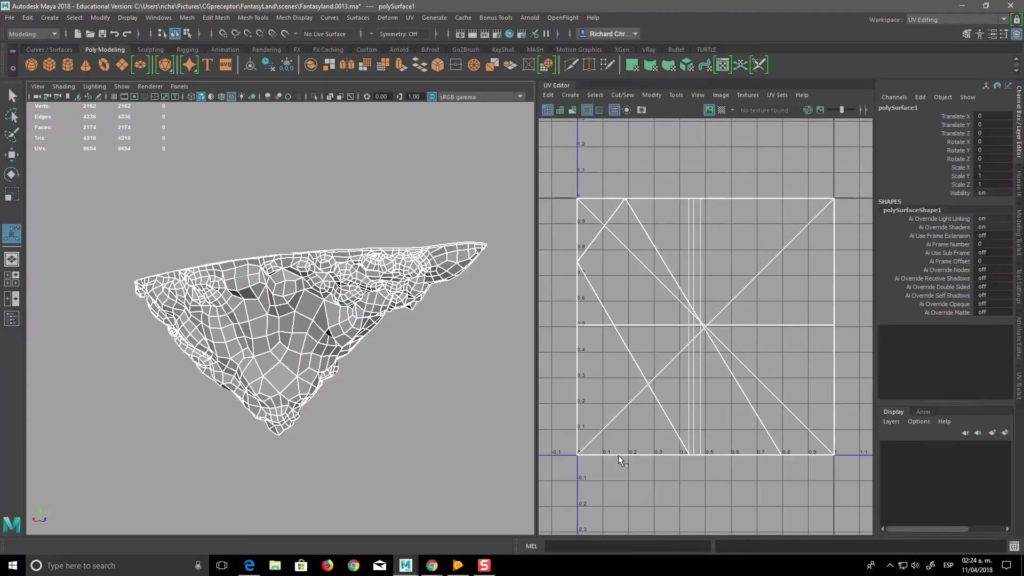
{"action": "left_click_drag", "start_coordinate": [444, 412], "coordinate": [412, 429], "text": "alt"}
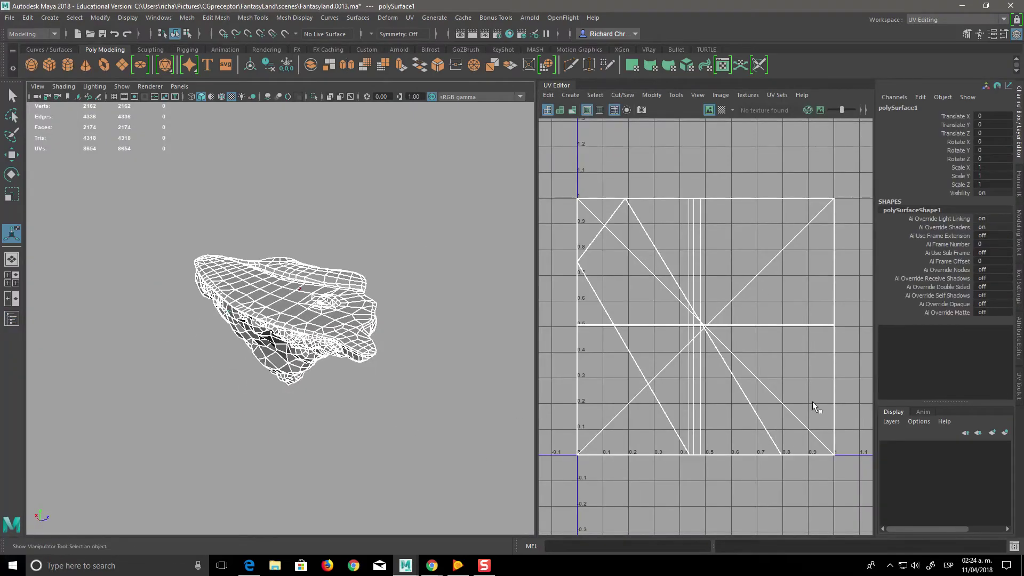
{"action": "mouse_move", "coordinate": [426, 471]}
{"action": "left_mouse_down", "text": "alt"}
{"action": "mouse_move", "coordinate": [430, 524]}
{"action": "mouse_move", "coordinate": [405, 455]}
{"action": "mouse_move", "coordinate": [344, 488]}
{"action": "mouse_move", "coordinate": [348, 441]}
{"action": "left_mouse_up", "text": "alt"}
{"action": "mouse_move", "coordinate": [348, 441]}
{"action": "right_mouse_down", "text": "alt"}
{"action": "mouse_move", "coordinate": [388, 448]}
{"action": "mouse_move", "coordinate": [416, 434]}
{"action": "right_mouse_up", "text": "alt"}
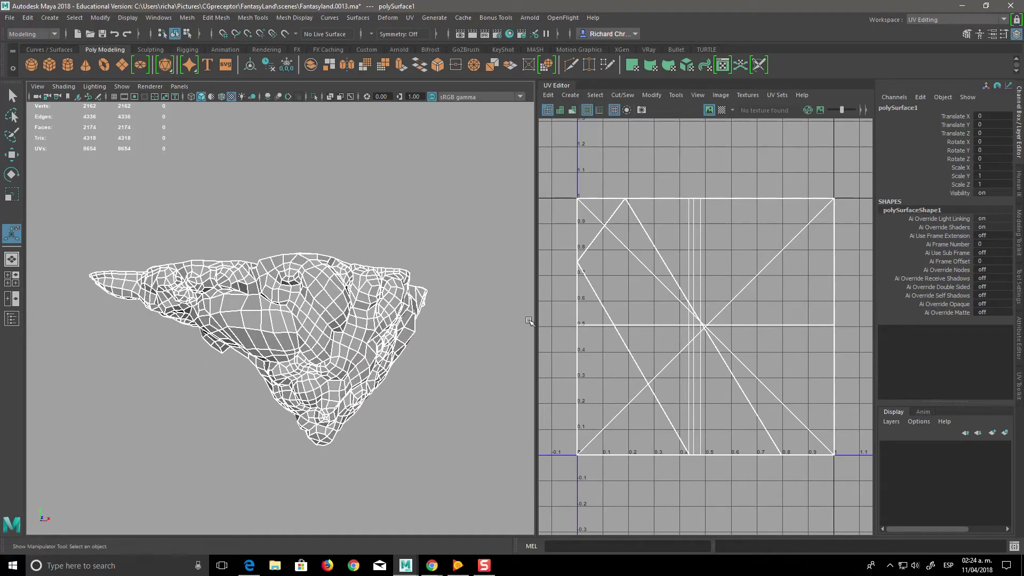
Step: Try the Bonus Tools UV Editing menu, then select just the rock mesh
{"action": "left_click", "coordinate": [499, 19]}
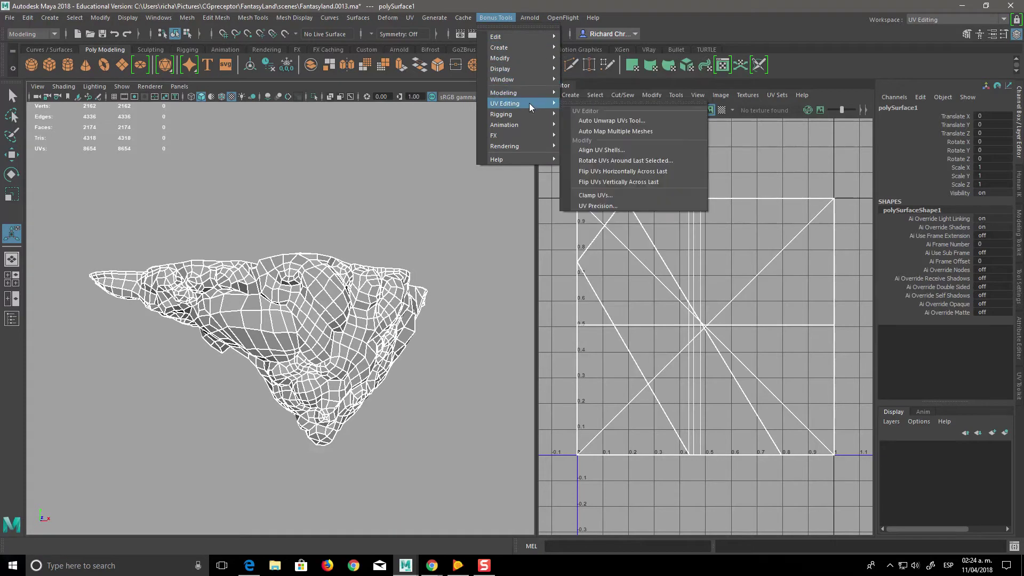
{"action": "left_click", "coordinate": [632, 133]}
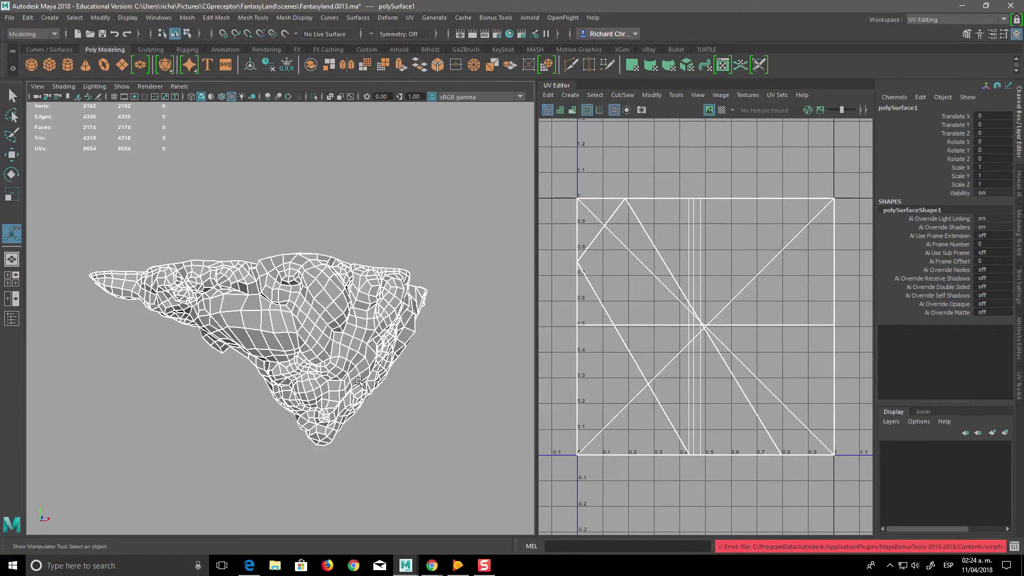
{"action": "left_click_drag", "start_coordinate": [357, 346], "coordinate": [367, 358], "text": "alt"}
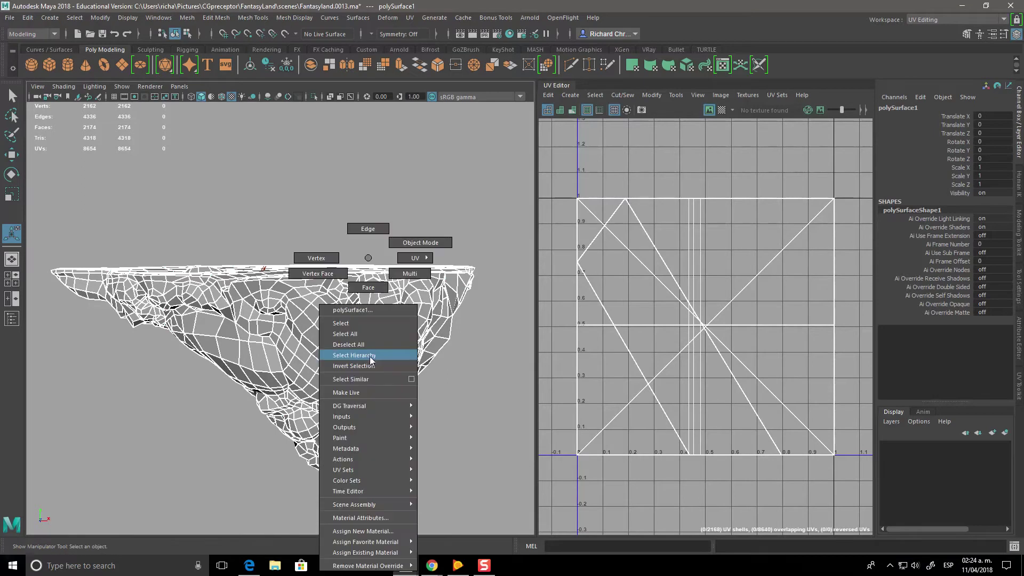
{"action": "right_click_drag", "start_coordinate": [367, 269], "coordinate": [411, 268]}
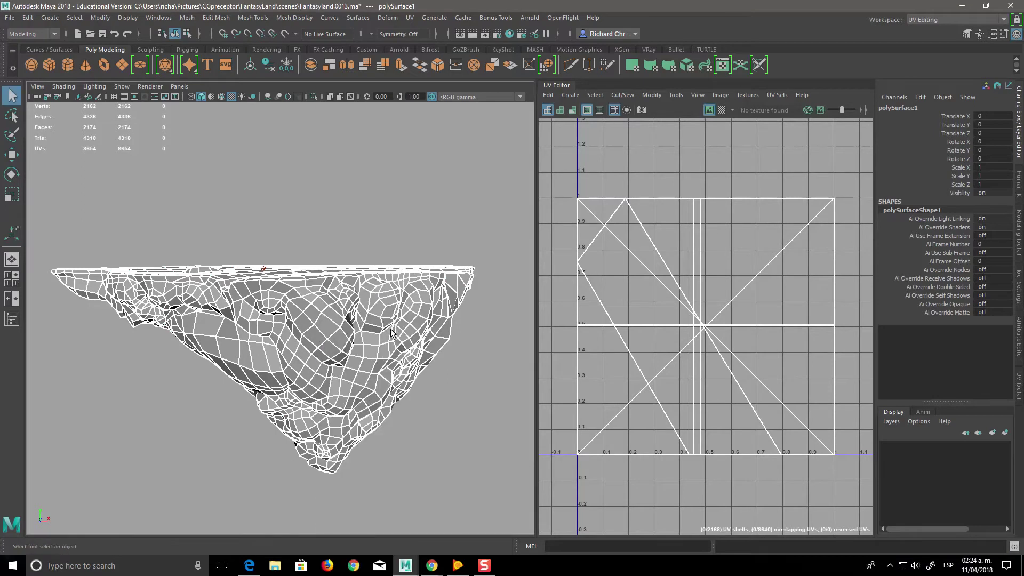
{"action": "key", "text": "w"}
{"action": "left_click", "coordinate": [425, 402]}
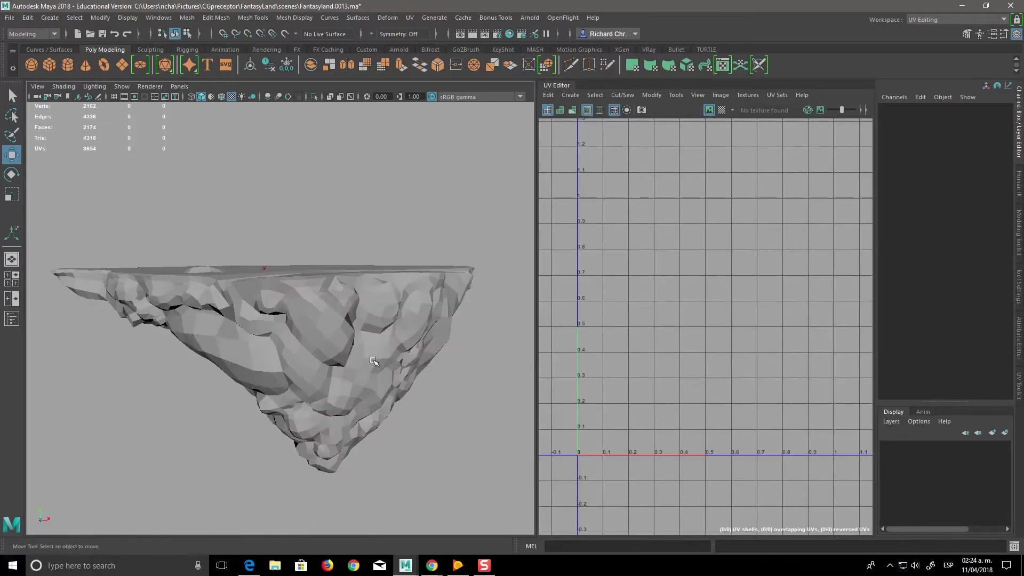
{"action": "left_click", "coordinate": [373, 361]}
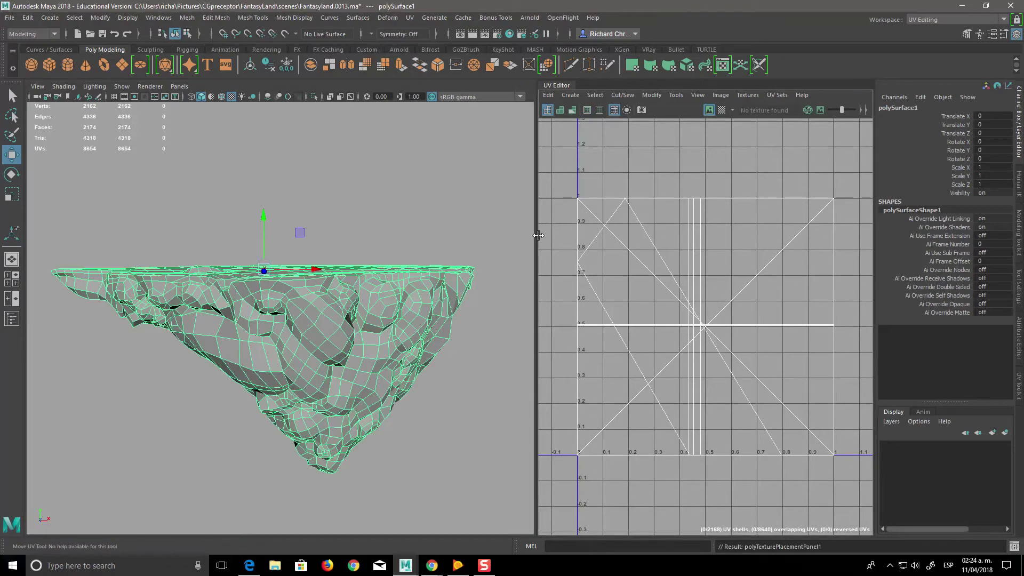
{"action": "mouse_move", "coordinate": [427, 421]}
{"action": "left_mouse_down", "text": "alt"}
{"action": "mouse_move", "coordinate": [414, 399]}
{"action": "mouse_move", "coordinate": [436, 425]}
{"action": "left_mouse_up", "text": "alt"}
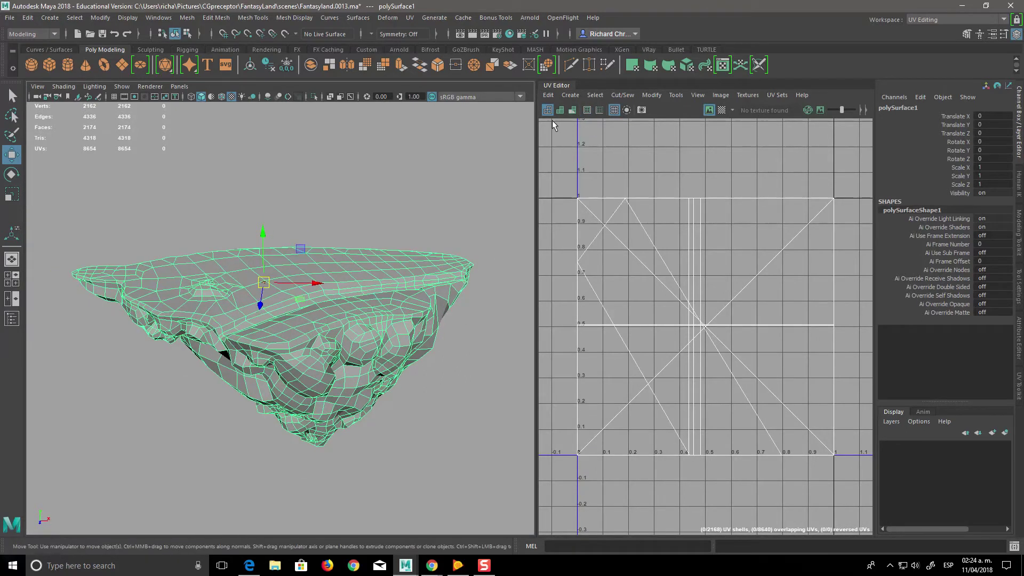
Step: Launch the Auto Unwrap UVs Tool from its options with Enter Tool And Close
{"action": "left_click", "coordinate": [496, 18]}
{"action": "mouse_move", "coordinate": [512, 103]}
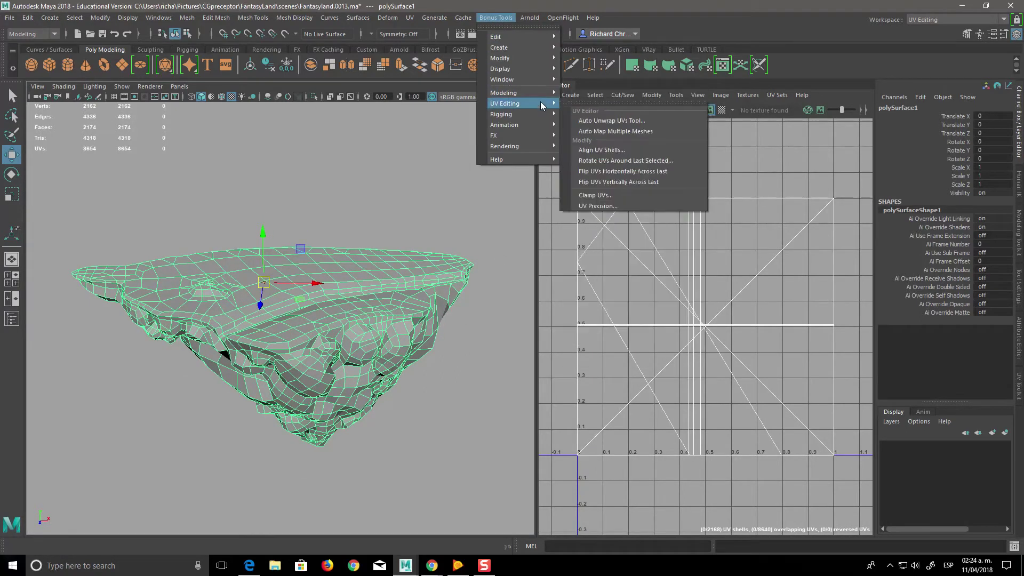
{"action": "left_click", "coordinate": [619, 122]}
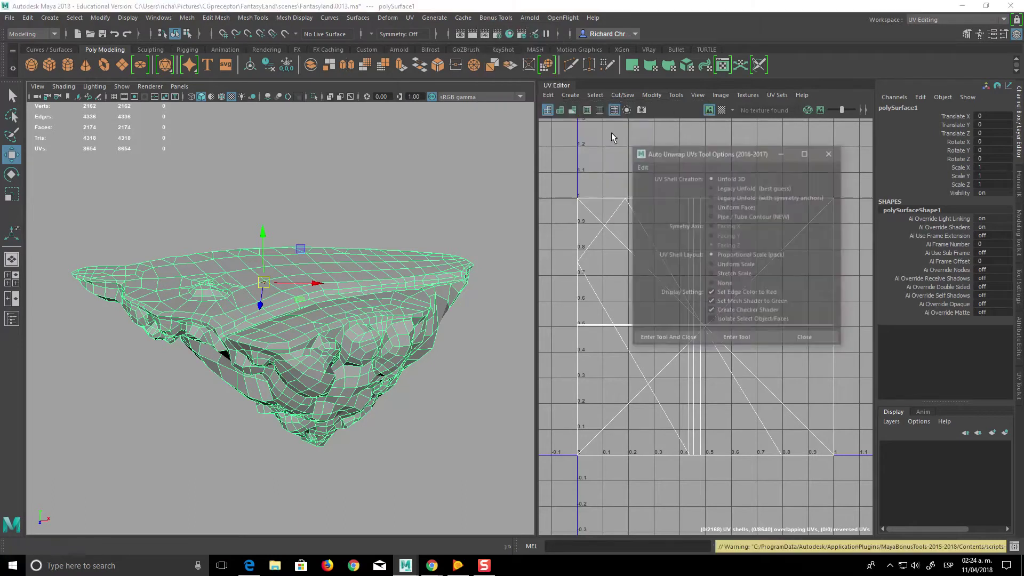
{"action": "left_click", "coordinate": [674, 340]}
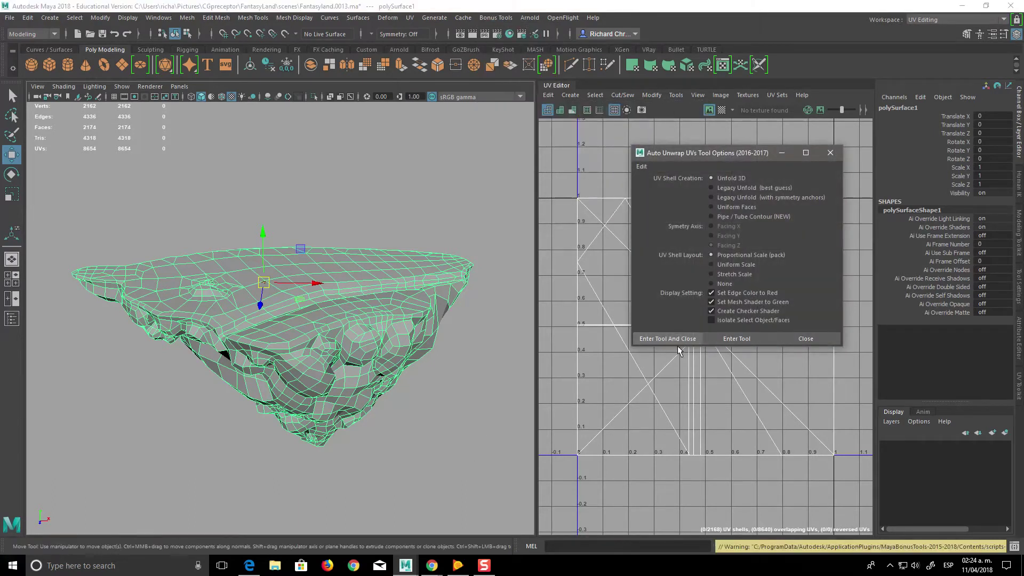
{"action": "left_click_drag", "start_coordinate": [427, 438], "coordinate": [498, 493], "text": "alt"}
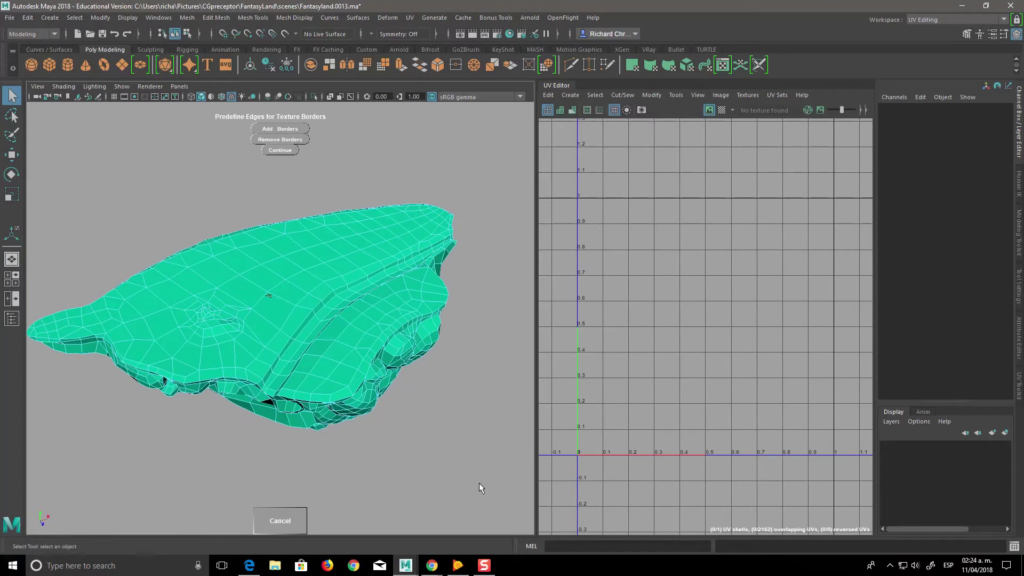
Step: Pick the first rim edges for the texture border, undoing the overshooting edge
{"action": "left_click", "coordinate": [353, 376]}
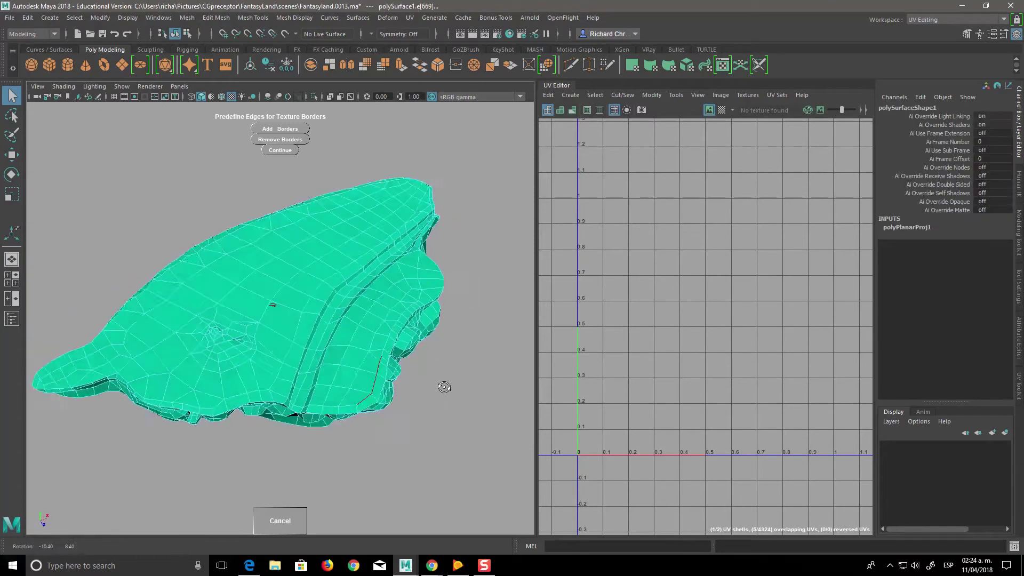
{"action": "scroll", "coordinate": [382, 387], "scroll_direction": "up", "scroll_amount": 4}
{"action": "left_click", "coordinate": [438, 348], "text": "shift"}
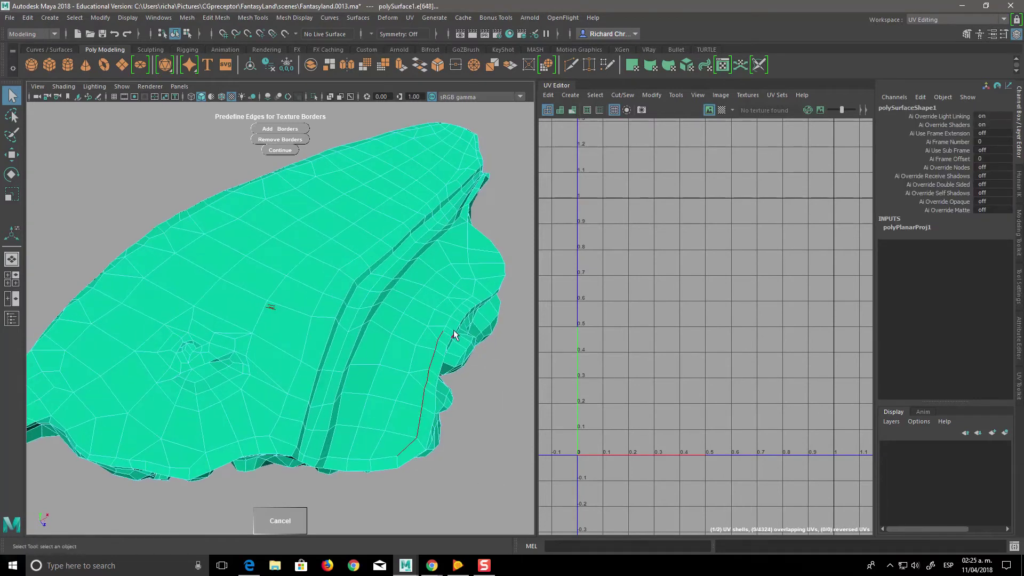
{"action": "left_click", "coordinate": [470, 291], "text": "shift"}
{"action": "left_click", "coordinate": [479, 279], "text": "shift"}
{"action": "key", "text": "ctrl+z"}
Step: Restart the border with a short edge and extend it down and left along the rim
{"action": "left_click", "coordinate": [436, 406]}
{"action": "left_click_drag", "start_coordinate": [472, 415], "coordinate": [427, 395], "text": "alt"}
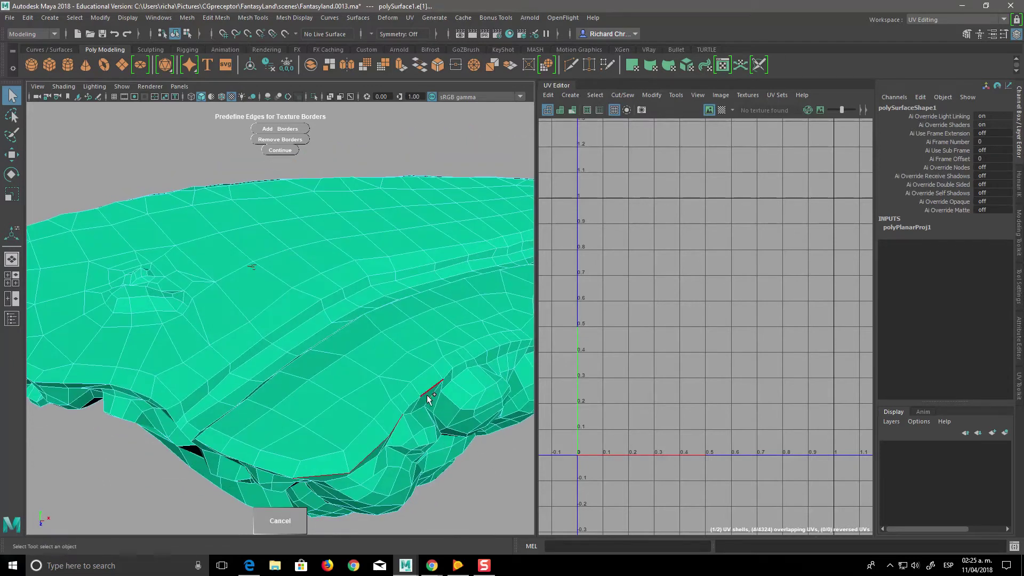
{"action": "left_click", "coordinate": [410, 409], "text": "shift"}
{"action": "mouse_move", "coordinate": [461, 449]}
{"action": "left_mouse_down", "text": "alt"}
{"action": "mouse_move", "coordinate": [431, 400]}
{"action": "mouse_move", "coordinate": [350, 352]}
{"action": "left_mouse_up", "text": "alt"}
{"action": "left_click", "coordinate": [367, 344], "text": "shift"}
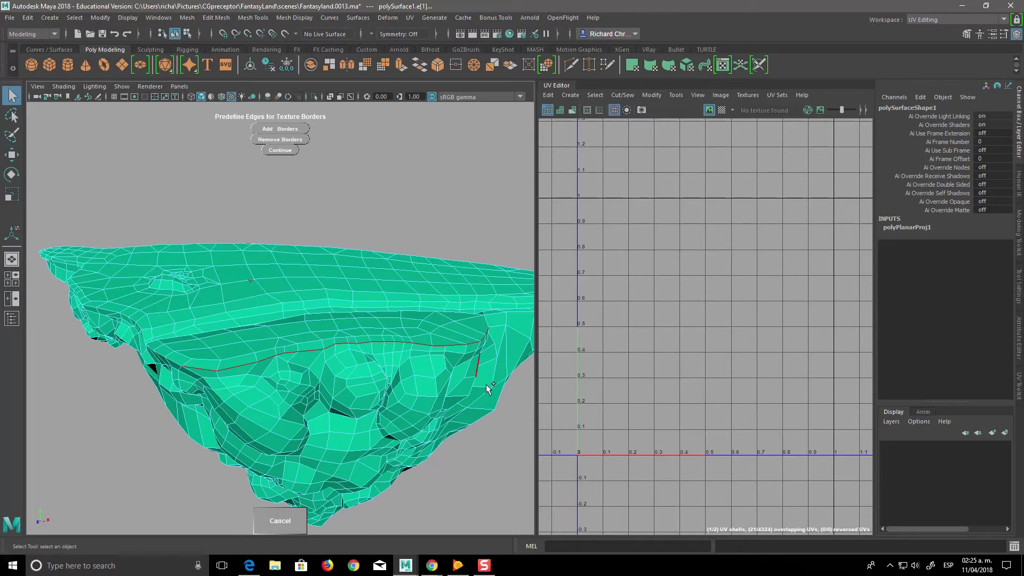
{"action": "left_click_drag", "start_coordinate": [486, 384], "coordinate": [458, 405], "text": "alt"}
Step: Add further short, vertical and row edges to the rim border selection
{"action": "scroll", "coordinate": [442, 400], "scroll_direction": "up", "scroll_amount": 5}
{"action": "left_click", "coordinate": [430, 374], "text": "shift"}
{"action": "scroll", "coordinate": [462, 390], "scroll_direction": "down", "scroll_amount": 5}
{"action": "left_click_drag", "start_coordinate": [462, 393], "coordinate": [416, 432], "text": "alt"}
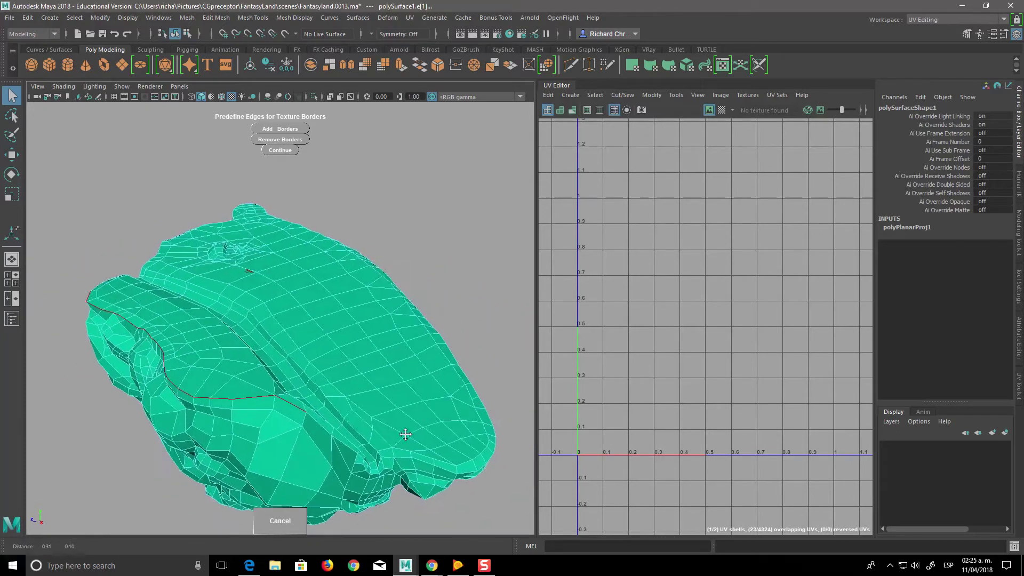
{"action": "scroll", "coordinate": [416, 432], "scroll_direction": "up", "scroll_amount": 3}
{"action": "left_click_drag", "start_coordinate": [398, 393], "coordinate": [386, 470], "text": "alt"}
{"action": "left_click", "coordinate": [284, 363], "text": "shift"}
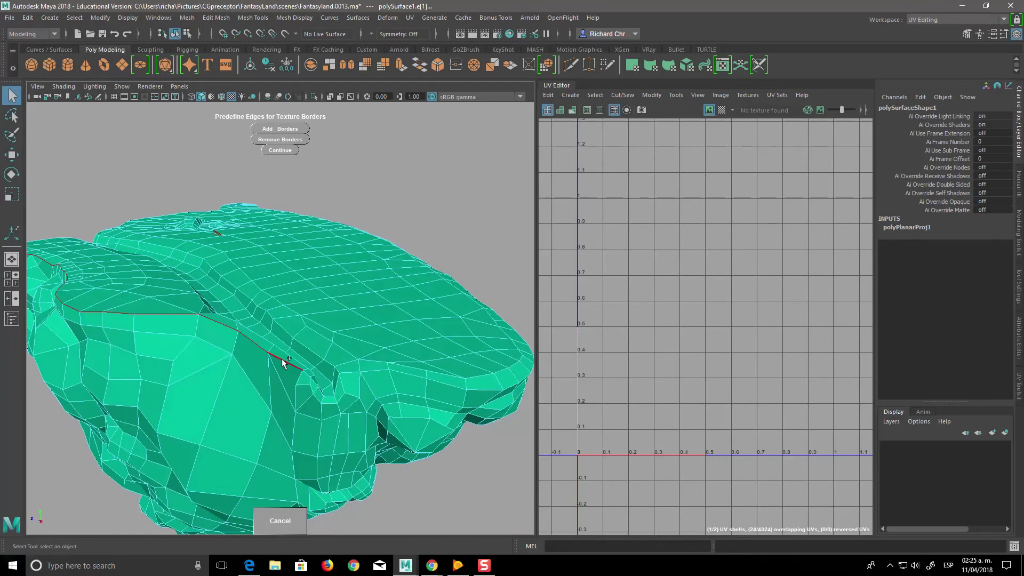
{"action": "left_click", "coordinate": [318, 390], "text": "shift"}
{"action": "left_click", "coordinate": [338, 391], "text": "shift"}
{"action": "left_click", "coordinate": [343, 372], "text": "shift"}
Step: On the rock's other side, add rim edges and the upper rim edge loop
{"action": "mouse_move", "coordinate": [463, 429]}
{"action": "left_mouse_down", "text": "alt"}
{"action": "mouse_move", "coordinate": [446, 442]}
{"action": "mouse_move", "coordinate": [213, 445]}
{"action": "left_mouse_up", "text": "alt"}
{"action": "left_click", "coordinate": [133, 439], "text": "shift"}
{"action": "mouse_move", "coordinate": [453, 448]}
{"action": "left_mouse_down", "text": "alt"}
{"action": "mouse_move", "coordinate": [414, 414]}
{"action": "mouse_move", "coordinate": [373, 414]}
{"action": "mouse_move", "coordinate": [392, 411]}
{"action": "left_mouse_up", "text": "alt"}
{"action": "scroll", "coordinate": [392, 408], "scroll_direction": "up", "scroll_amount": 3}
{"action": "left_click", "coordinate": [268, 410], "text": "shift"}
{"action": "mouse_move", "coordinate": [415, 376]}
{"action": "left_mouse_down", "text": "alt"}
{"action": "mouse_move", "coordinate": [455, 323]}
{"action": "mouse_move", "coordinate": [428, 393]}
{"action": "left_mouse_up", "text": "alt"}
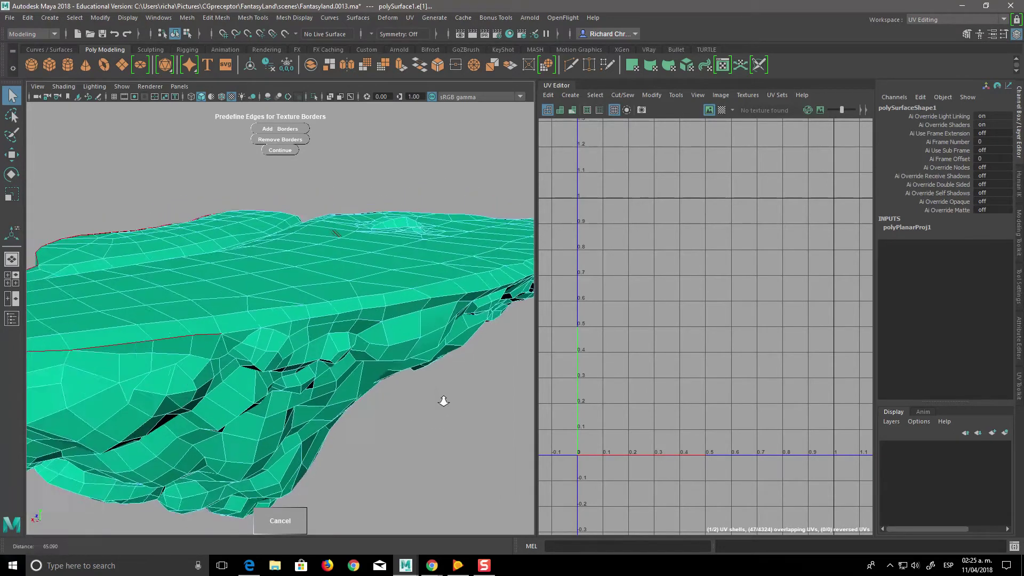
{"action": "scroll", "coordinate": [428, 393], "scroll_direction": "up", "scroll_amount": 3}
{"action": "left_click", "coordinate": [205, 344], "text": "shift"}
{"action": "left_click", "coordinate": [282, 332], "text": "shift"}
{"action": "double_click", "coordinate": [346, 317], "text": "shift"}
Step: Add the next rim edge, a vertical edge and another rim edge from new angles
{"action": "mouse_move", "coordinate": [459, 316]}
{"action": "left_mouse_down", "text": "alt"}
{"action": "mouse_move", "coordinate": [491, 343]}
{"action": "mouse_move", "coordinate": [354, 393]}
{"action": "mouse_move", "coordinate": [405, 418]}
{"action": "mouse_move", "coordinate": [357, 425]}
{"action": "mouse_move", "coordinate": [387, 410]}
{"action": "left_mouse_up", "text": "alt"}
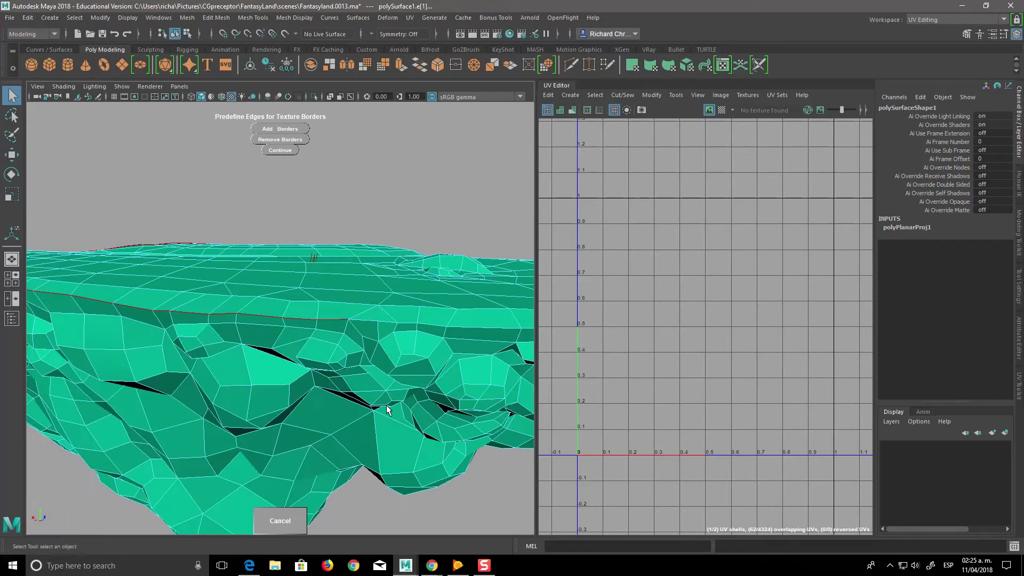
{"action": "left_click", "coordinate": [366, 331], "text": "shift"}
{"action": "mouse_move", "coordinate": [489, 434]}
{"action": "left_mouse_down", "text": "alt"}
{"action": "mouse_move", "coordinate": [407, 430]}
{"action": "mouse_move", "coordinate": [309, 338]}
{"action": "left_mouse_up", "text": "alt"}
{"action": "left_click", "coordinate": [314, 357], "text": "shift"}
{"action": "mouse_move", "coordinate": [521, 478]}
{"action": "left_mouse_down", "text": "alt"}
{"action": "mouse_move", "coordinate": [469, 430]}
{"action": "mouse_move", "coordinate": [263, 355]}
{"action": "mouse_move", "coordinate": [417, 431]}
{"action": "left_mouse_up", "text": "alt"}
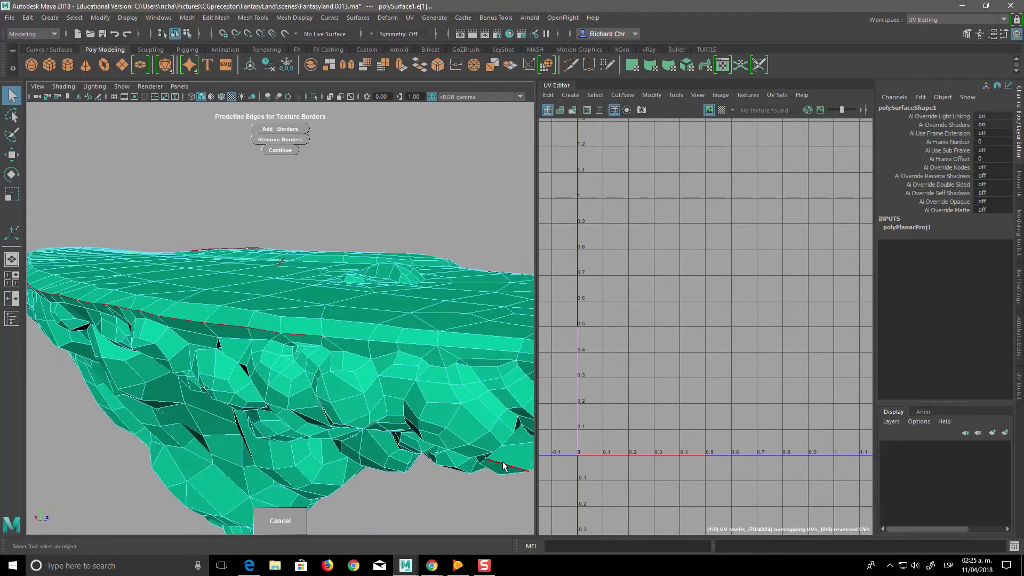
{"action": "left_click_drag", "start_coordinate": [503, 466], "coordinate": [446, 436], "text": "alt"}
{"action": "mouse_move", "coordinate": [513, 441]}
{"action": "left_mouse_down", "text": "alt"}
{"action": "mouse_move", "coordinate": [457, 417]}
{"action": "mouse_move", "coordinate": [423, 377]}
{"action": "left_mouse_up", "text": "alt"}
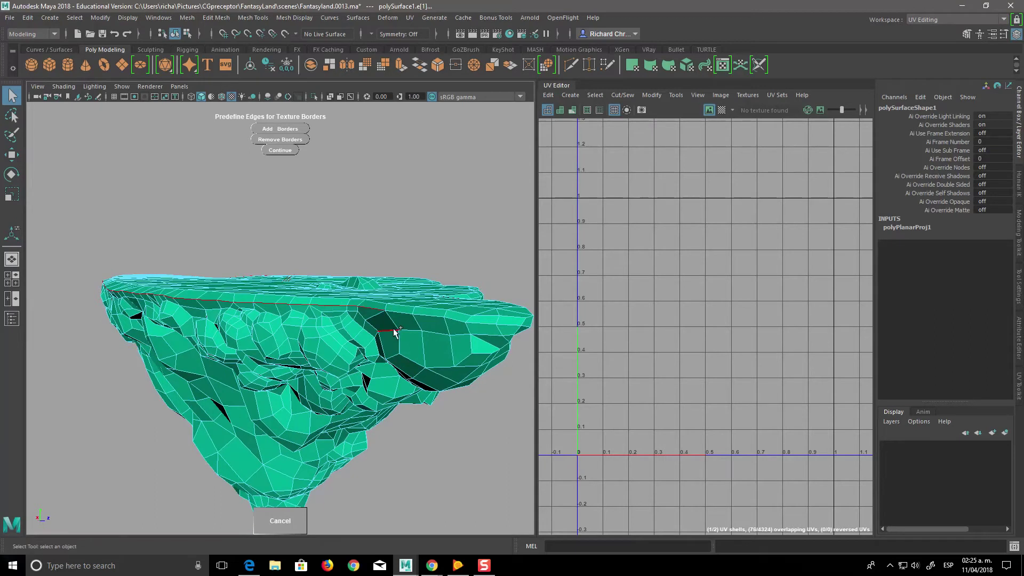
{"action": "left_click_drag", "start_coordinate": [331, 303], "coordinate": [487, 407], "text": "alt"}
{"action": "left_click", "coordinate": [334, 319]}
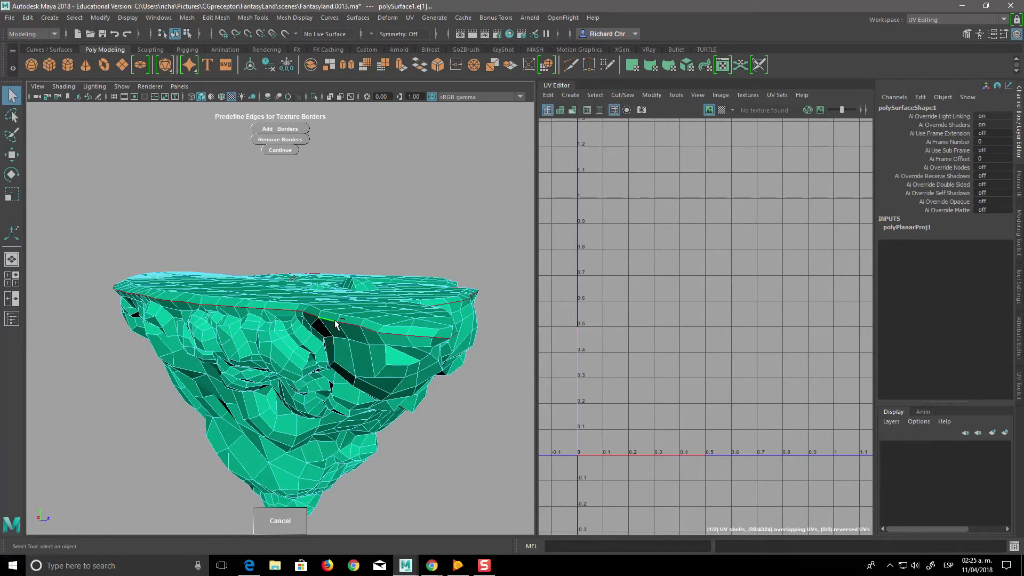
Step: Finish the rim loop edges and add them as texture borders (polyMapCut1)
{"action": "mouse_move", "coordinate": [475, 395]}
{"action": "left_mouse_down", "text": "alt"}
{"action": "mouse_move", "coordinate": [469, 432]}
{"action": "mouse_move", "coordinate": [321, 403]}
{"action": "mouse_move", "coordinate": [426, 464]}
{"action": "left_mouse_up", "text": "alt"}
{"action": "left_click", "coordinate": [356, 407]}
{"action": "left_click", "coordinate": [390, 415]}
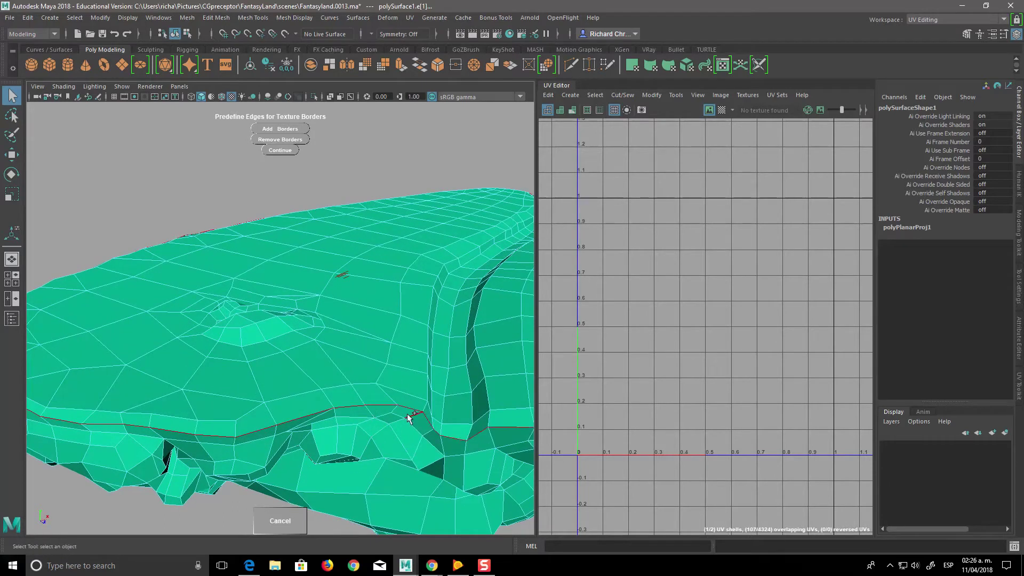
{"action": "mouse_move", "coordinate": [501, 460]}
{"action": "left_mouse_down", "text": "alt"}
{"action": "mouse_move", "coordinate": [359, 450]}
{"action": "mouse_move", "coordinate": [466, 462]}
{"action": "mouse_move", "coordinate": [434, 423]}
{"action": "mouse_move", "coordinate": [484, 466]}
{"action": "mouse_move", "coordinate": [407, 423]}
{"action": "mouse_move", "coordinate": [353, 431]}
{"action": "left_mouse_up", "text": "alt"}
{"action": "scroll", "coordinate": [485, 466], "scroll_direction": "down", "scroll_amount": 5}
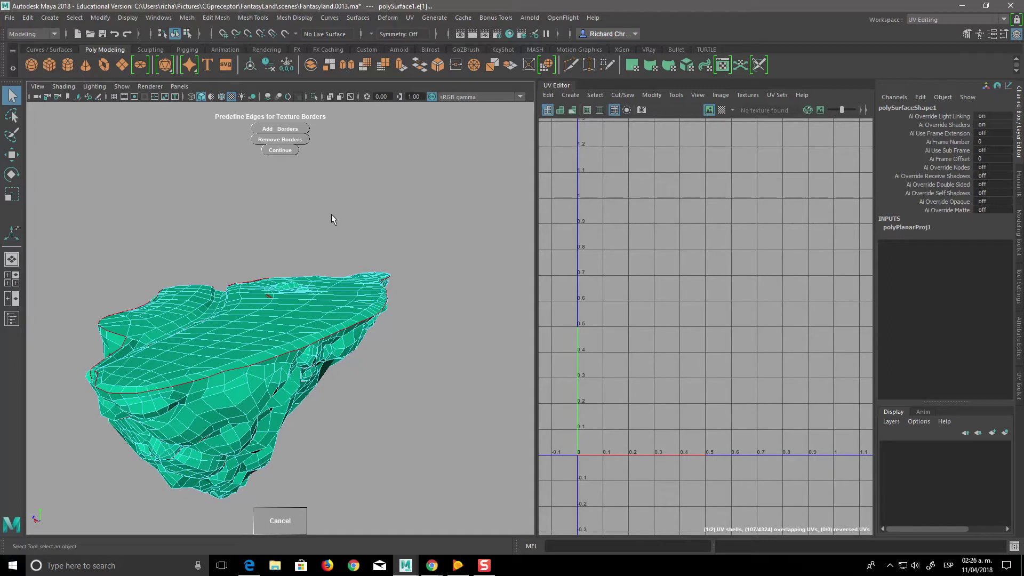
{"action": "left_click", "coordinate": [288, 131]}
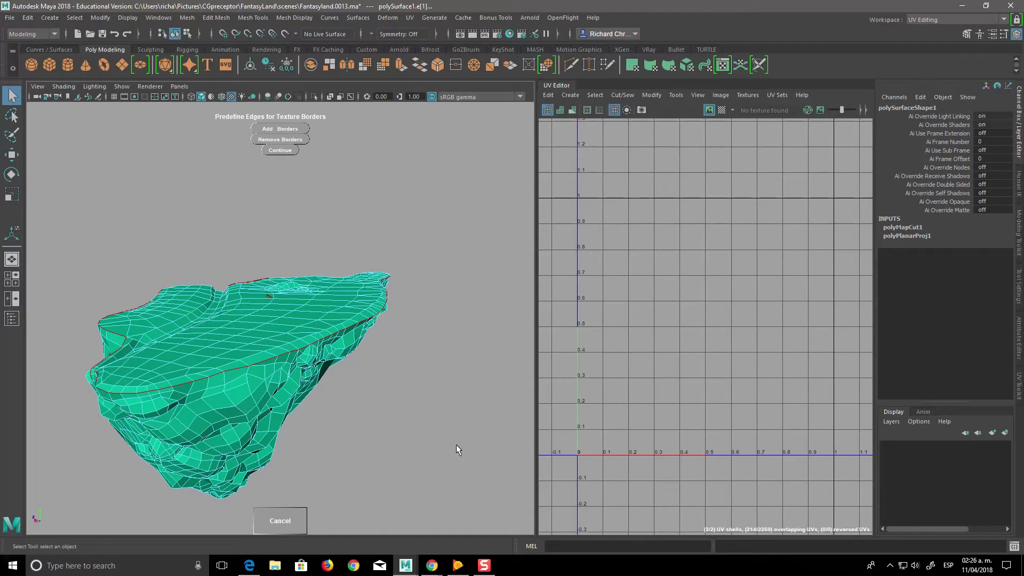
Step: Apply more texture-border cuts, including a single edge on the underside fold
{"action": "left_click", "coordinate": [301, 141]}
{"action": "mouse_move", "coordinate": [418, 432]}
{"action": "left_mouse_down", "text": "alt"}
{"action": "mouse_move", "coordinate": [387, 389]}
{"action": "mouse_move", "coordinate": [565, 386]}
{"action": "mouse_move", "coordinate": [463, 424]}
{"action": "mouse_move", "coordinate": [517, 487]}
{"action": "mouse_move", "coordinate": [414, 412]}
{"action": "mouse_move", "coordinate": [423, 405]}
{"action": "left_mouse_up", "text": "alt"}
{"action": "right_click_drag", "start_coordinate": [422, 405], "coordinate": [476, 455], "text": "alt"}
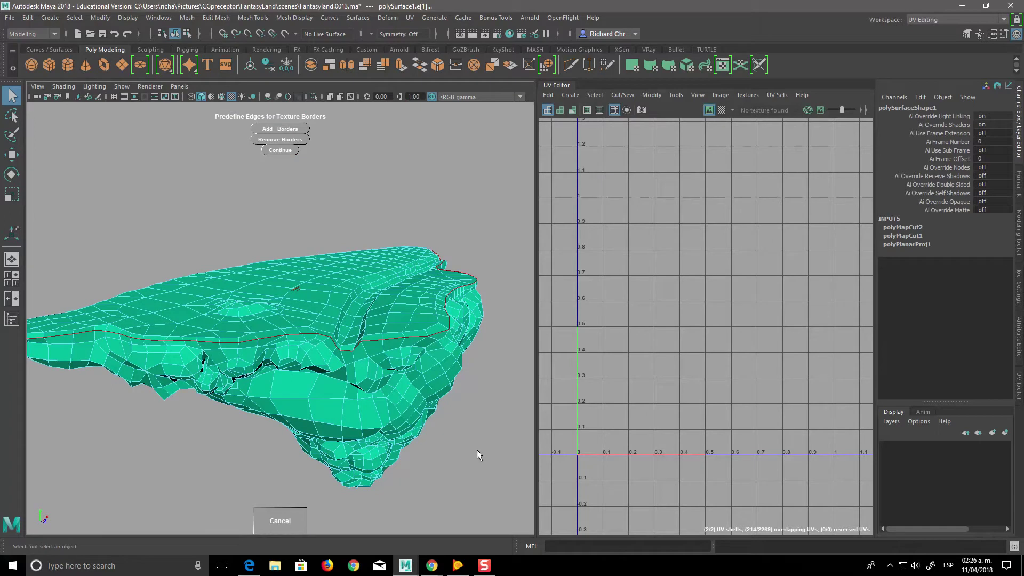
{"action": "right_click_drag", "start_coordinate": [462, 457], "coordinate": [424, 410], "text": "alt"}
{"action": "left_click", "coordinate": [294, 140]}
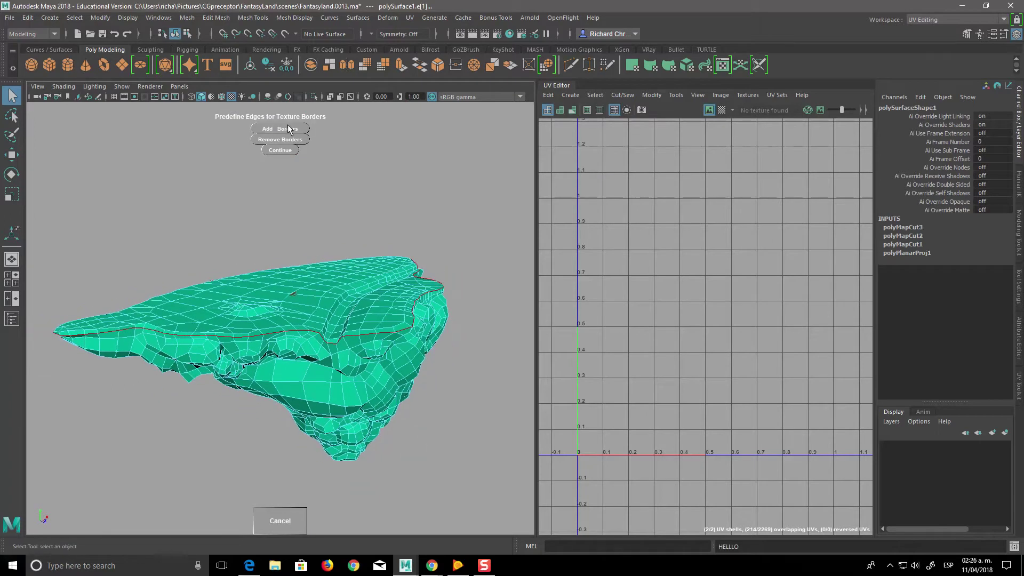
{"action": "left_click", "coordinate": [357, 338]}
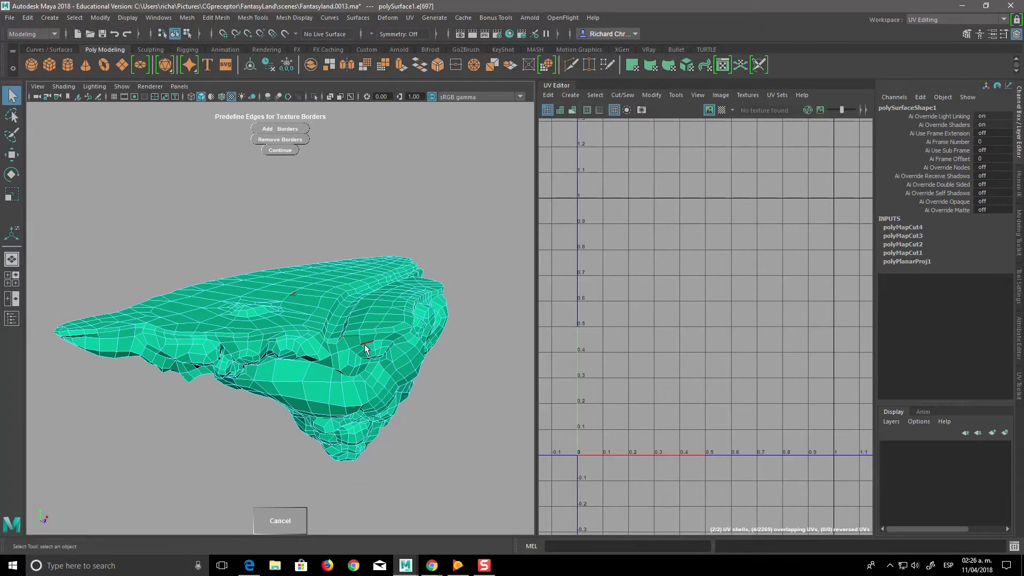
{"action": "left_click", "coordinate": [278, 128]}
Step: Add borders for edges under the rim and a vertical edge on an underside lobe
{"action": "mouse_move", "coordinate": [395, 380]}
{"action": "left_mouse_down", "text": "alt"}
{"action": "mouse_move", "coordinate": [451, 441]}
{"action": "mouse_move", "coordinate": [393, 418]}
{"action": "mouse_move", "coordinate": [395, 441]}
{"action": "mouse_move", "coordinate": [367, 367]}
{"action": "left_mouse_up", "text": "alt"}
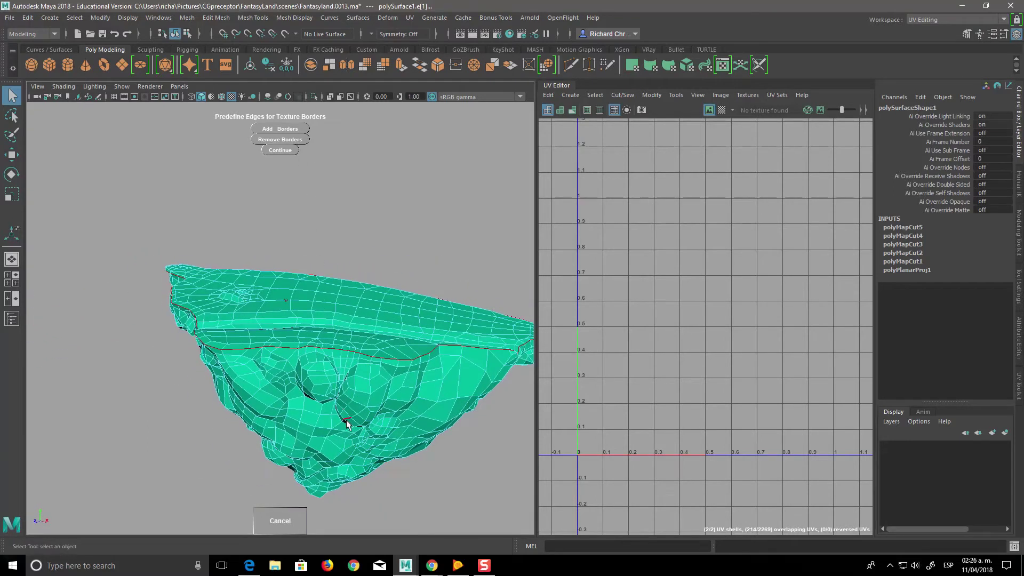
{"action": "left_click_drag", "start_coordinate": [362, 427], "coordinate": [447, 341], "text": "alt"}
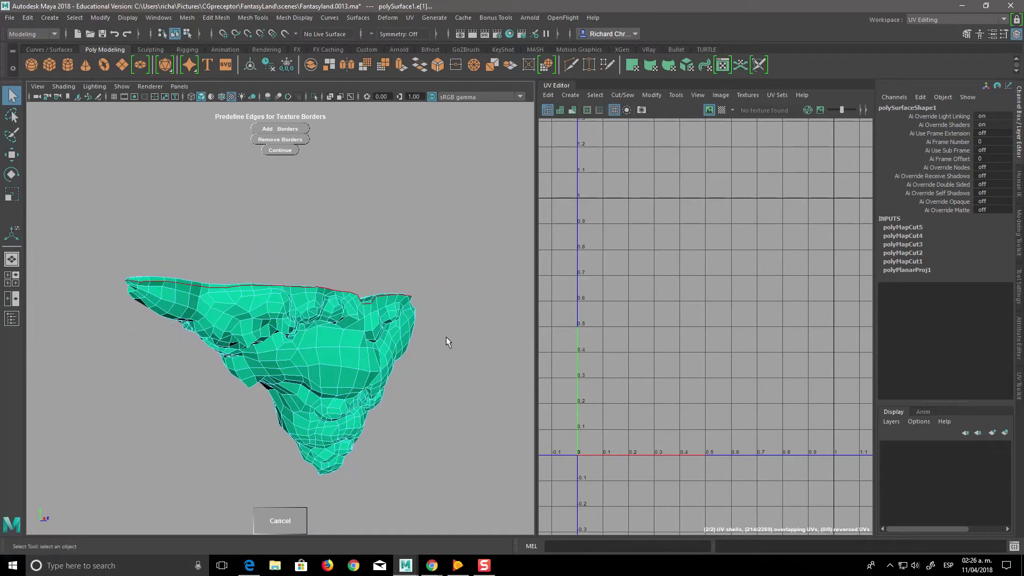
{"action": "left_click", "coordinate": [288, 131]}
{"action": "mouse_move", "coordinate": [417, 360]}
{"action": "left_mouse_down", "text": "alt"}
{"action": "mouse_move", "coordinate": [476, 396]}
{"action": "mouse_move", "coordinate": [439, 367]}
{"action": "left_mouse_up", "text": "alt"}
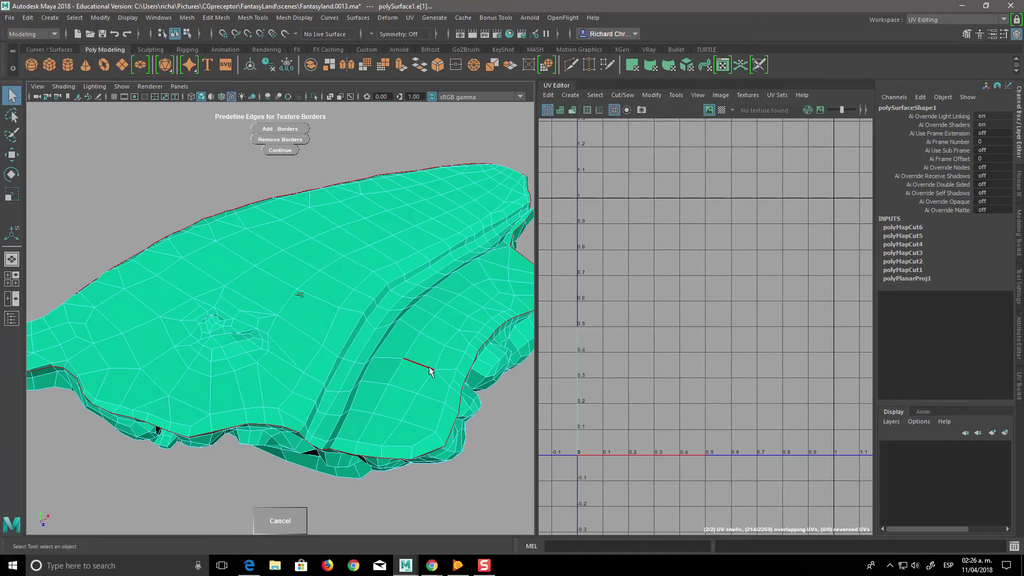
{"action": "left_click", "coordinate": [437, 405]}
{"action": "mouse_move", "coordinate": [456, 429]}
{"action": "left_mouse_down", "text": "alt"}
{"action": "mouse_move", "coordinate": [411, 396]}
{"action": "mouse_move", "coordinate": [389, 434]}
{"action": "mouse_move", "coordinate": [345, 354]}
{"action": "left_mouse_up", "text": "alt"}
{"action": "left_click", "coordinate": [338, 339]}
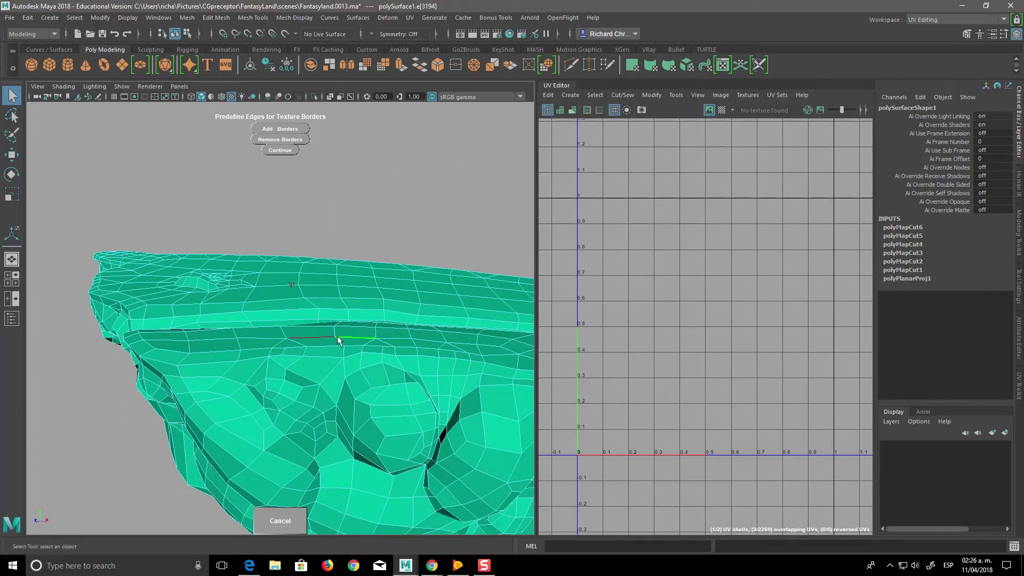
{"action": "left_click", "coordinate": [335, 331]}
{"action": "mouse_move", "coordinate": [407, 392]}
{"action": "left_mouse_down", "text": "alt"}
{"action": "mouse_move", "coordinate": [409, 428]}
{"action": "mouse_move", "coordinate": [374, 358]}
{"action": "left_mouse_up", "text": "alt"}
{"action": "left_click", "coordinate": [277, 132]}
Step: Select an underside lobe's edge loop plus adjacent and vertical lobe edges
{"action": "mouse_move", "coordinate": [393, 406]}
{"action": "left_mouse_down", "text": "alt"}
{"action": "mouse_move", "coordinate": [393, 418]}
{"action": "mouse_move", "coordinate": [377, 394]}
{"action": "mouse_move", "coordinate": [393, 435]}
{"action": "left_mouse_up", "text": "alt"}
{"action": "left_click", "coordinate": [359, 386]}
{"action": "double_click", "coordinate": [383, 430]}
{"action": "left_click", "coordinate": [347, 412], "text": "shift"}
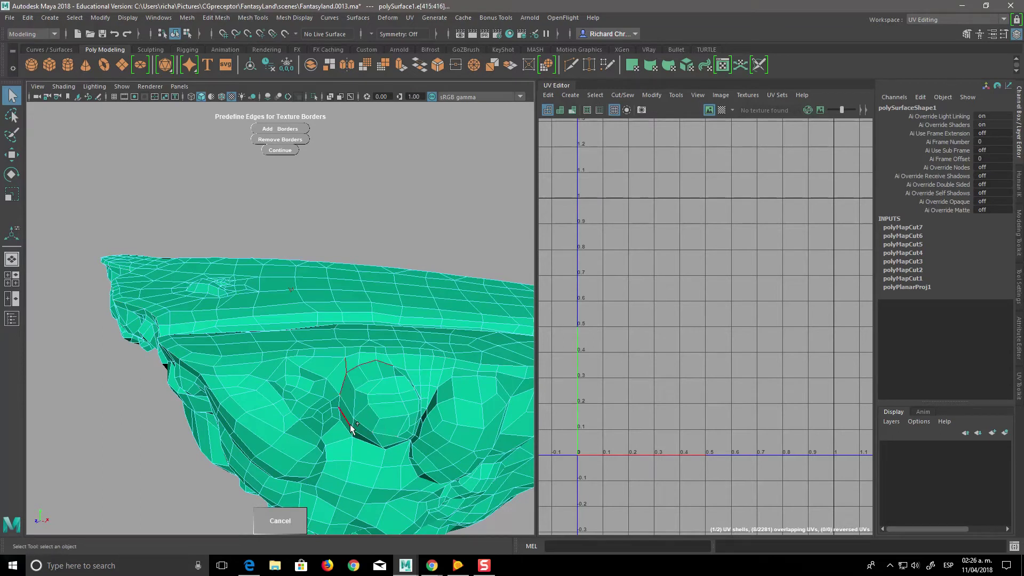
{"action": "mouse_move", "coordinate": [380, 486]}
{"action": "left_mouse_down", "text": "alt"}
{"action": "mouse_move", "coordinate": [366, 423]}
{"action": "mouse_move", "coordinate": [412, 476]}
{"action": "mouse_move", "coordinate": [370, 364]}
{"action": "left_mouse_up", "text": "alt"}
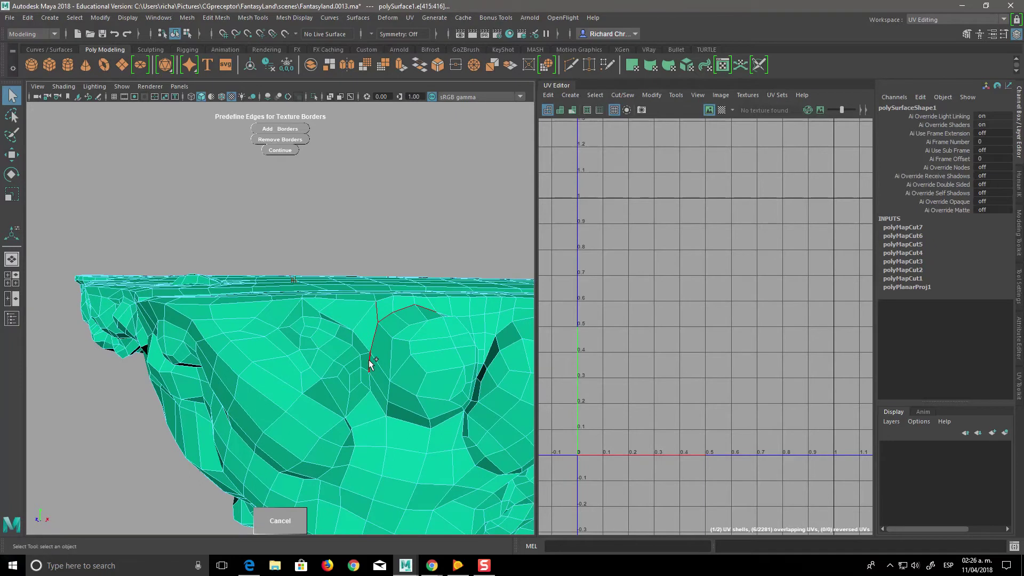
{"action": "left_click", "coordinate": [391, 430]}
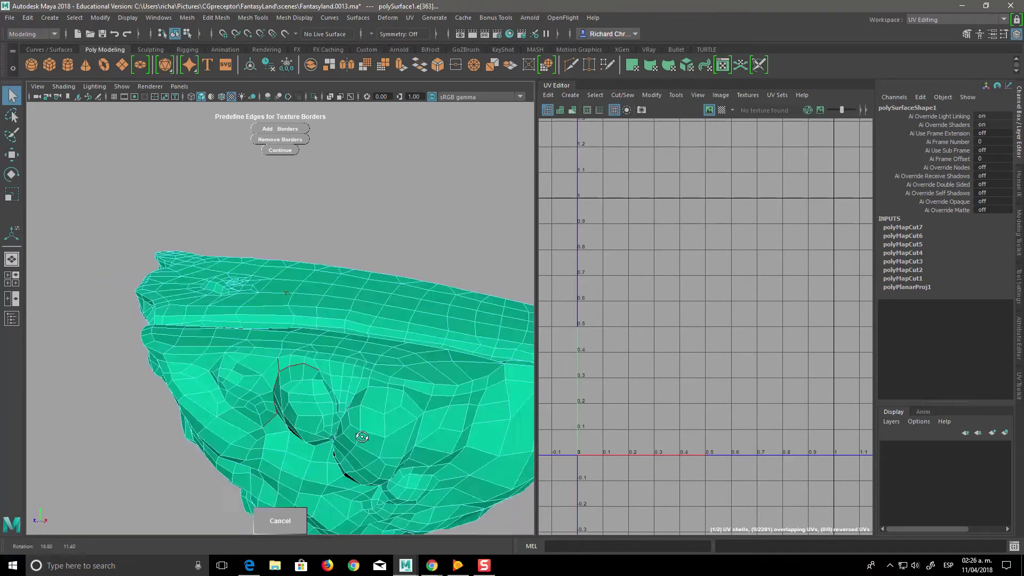
Step: Review the whole island, then cancel border predefining without unwrapping
{"action": "left_click_drag", "start_coordinate": [417, 463], "coordinate": [350, 439], "text": "alt"}
{"action": "scroll", "coordinate": [427, 434], "scroll_direction": "down", "scroll_amount": 3}
{"action": "mouse_move", "coordinate": [427, 434]}
{"action": "left_mouse_down", "text": "alt"}
{"action": "mouse_move", "coordinate": [393, 408]}
{"action": "mouse_move", "coordinate": [370, 434]}
{"action": "left_mouse_up", "text": "alt"}
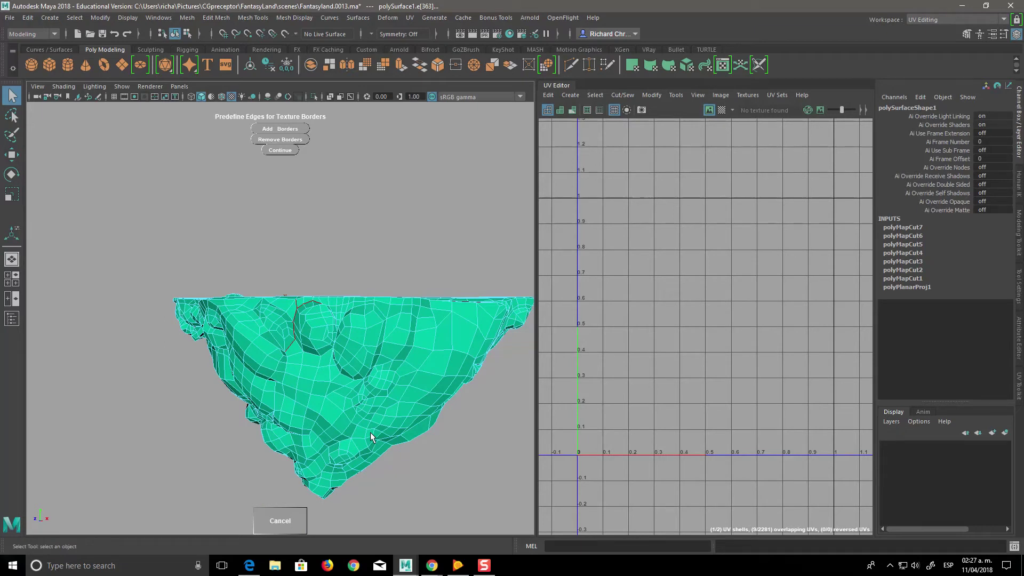
{"action": "scroll", "coordinate": [440, 445], "scroll_direction": "up", "scroll_amount": 3}
{"action": "mouse_move", "coordinate": [440, 445]}
{"action": "left_mouse_down", "text": "alt"}
{"action": "mouse_move", "coordinate": [482, 434]}
{"action": "mouse_move", "coordinate": [462, 459]}
{"action": "left_mouse_up", "text": "alt"}
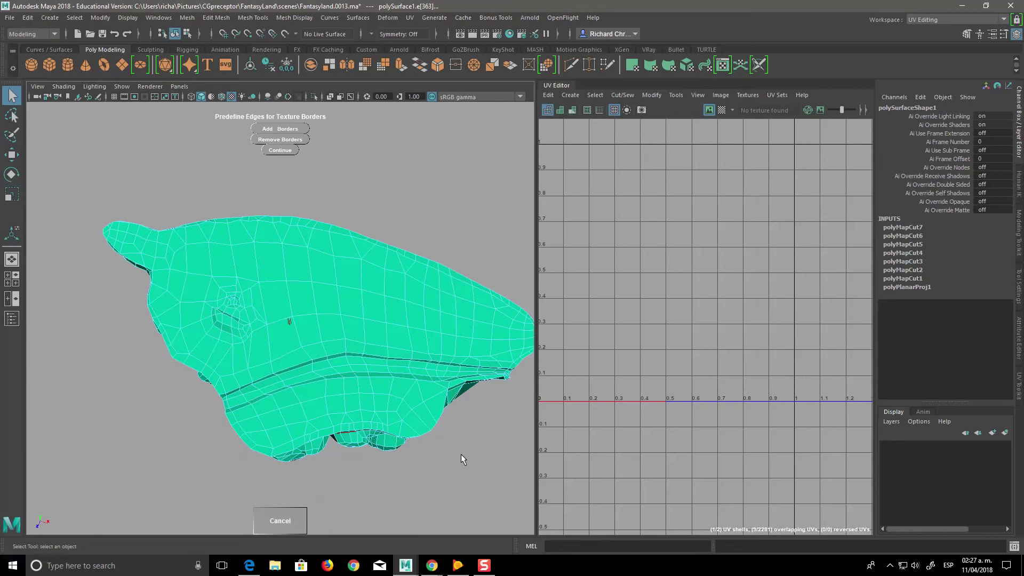
{"action": "mouse_move", "coordinate": [462, 459]}
{"action": "left_mouse_down", "text": "alt"}
{"action": "mouse_move", "coordinate": [460, 447]}
{"action": "mouse_move", "coordinate": [510, 428]}
{"action": "mouse_move", "coordinate": [350, 427]}
{"action": "mouse_move", "coordinate": [458, 430]}
{"action": "mouse_move", "coordinate": [404, 414]}
{"action": "mouse_move", "coordinate": [385, 438]}
{"action": "left_mouse_up", "text": "alt"}
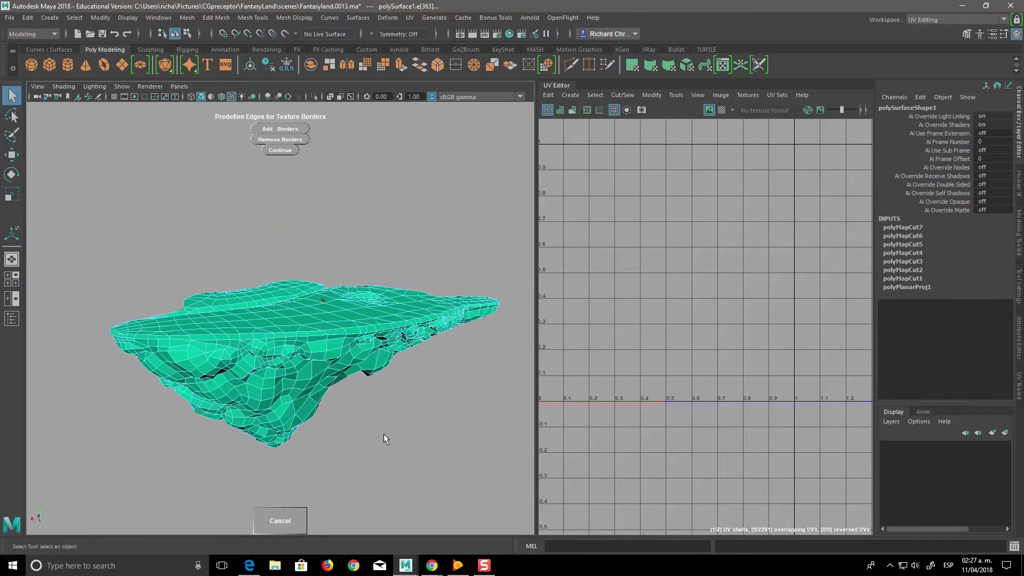
{"action": "left_click", "coordinate": [304, 520]}
Step: Turn on UV shell border display to see the seams as white lines, then open Bonus Tools
{"action": "right_click_drag", "start_coordinate": [342, 368], "coordinate": [385, 248]}
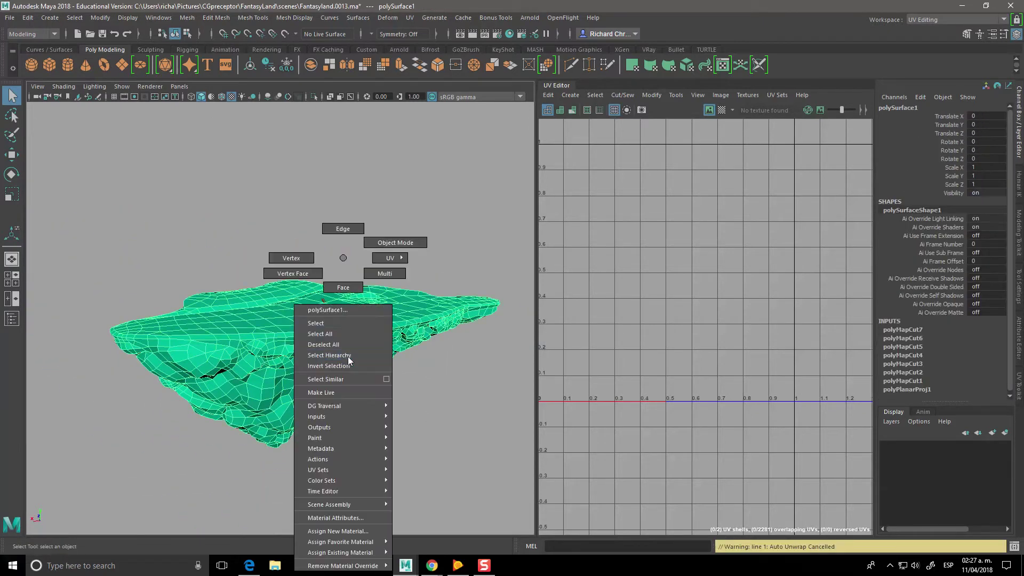
{"action": "left_click", "coordinate": [587, 110]}
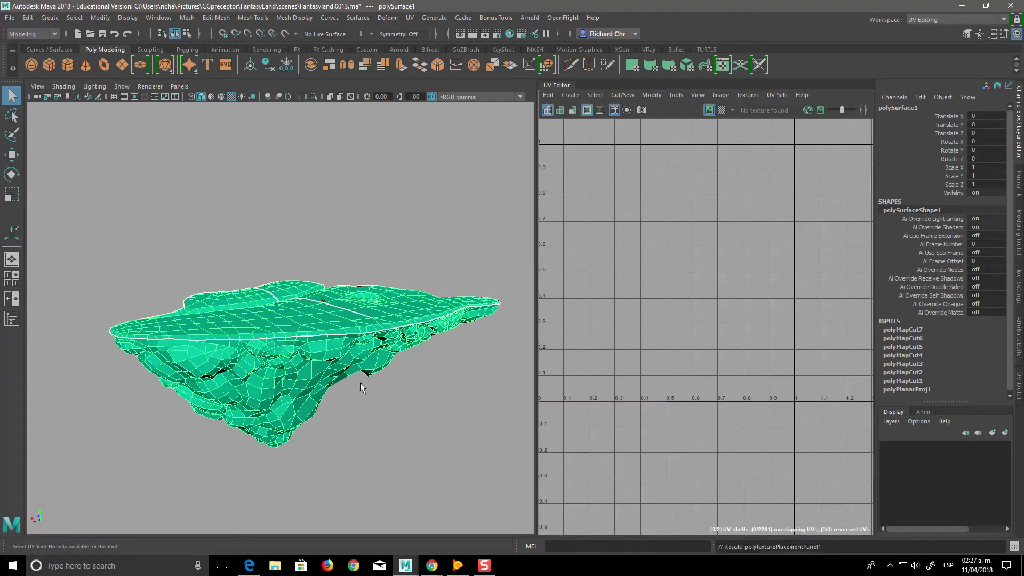
{"action": "left_click_drag", "start_coordinate": [367, 380], "coordinate": [401, 430], "text": "alt"}
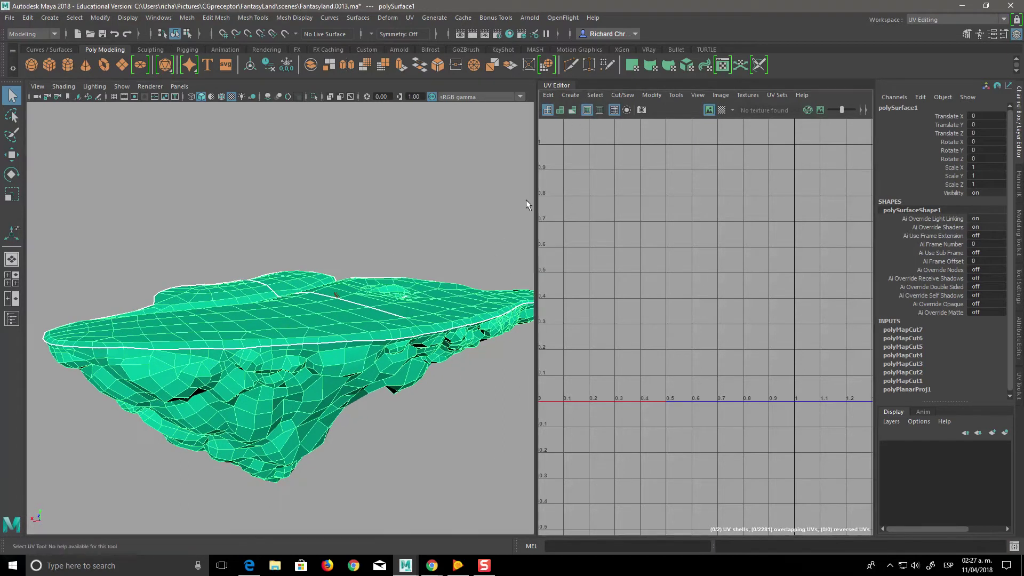
{"action": "mouse_move", "coordinate": [401, 430]}
{"action": "left_mouse_down", "text": "alt"}
{"action": "mouse_move", "coordinate": [350, 401]}
{"action": "mouse_move", "coordinate": [373, 427]}
{"action": "mouse_move", "coordinate": [367, 421]}
{"action": "left_mouse_up", "text": "alt"}
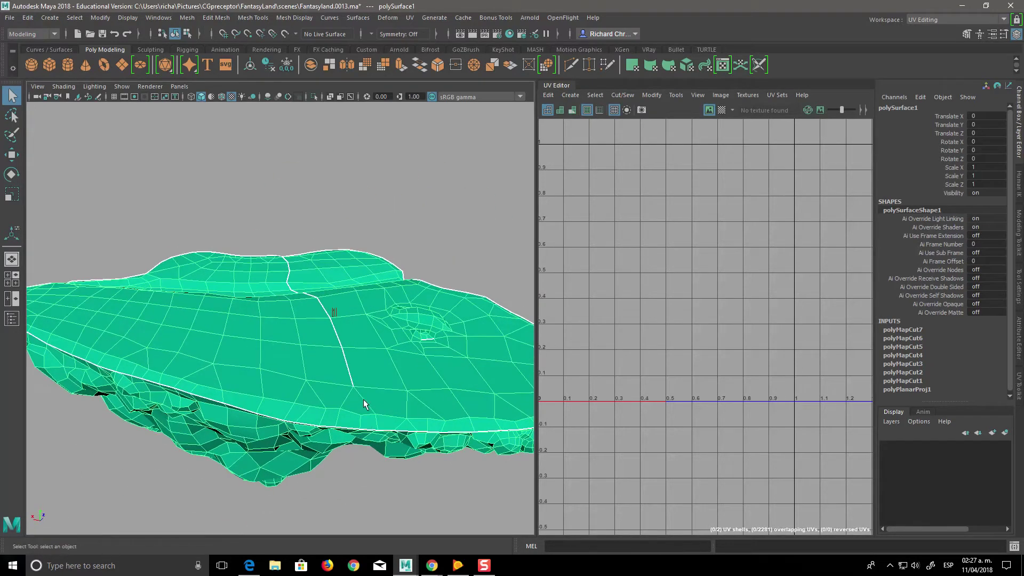
{"action": "left_click", "coordinate": [529, 18]}
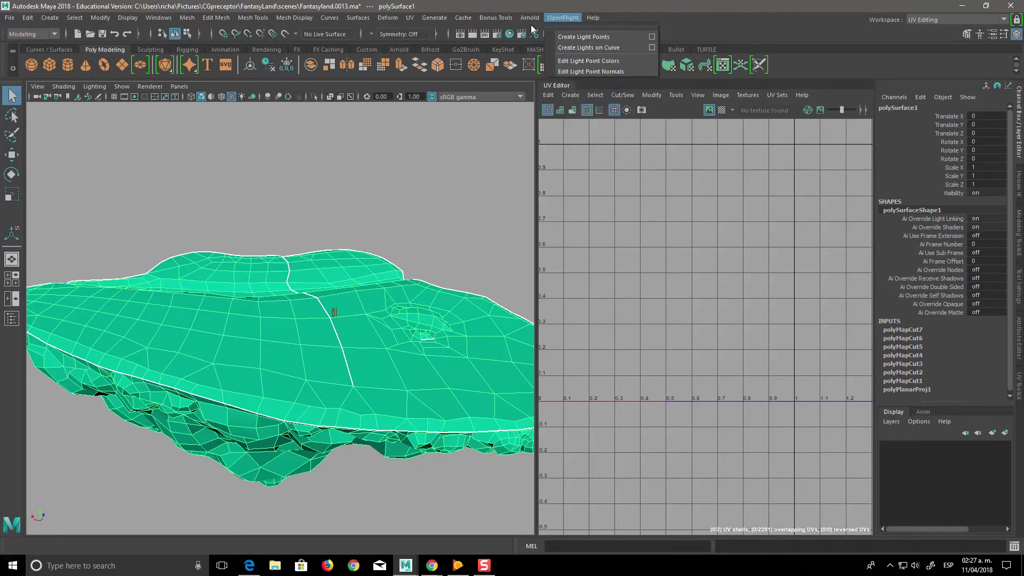
{"action": "mouse_move", "coordinate": [504, 93]}
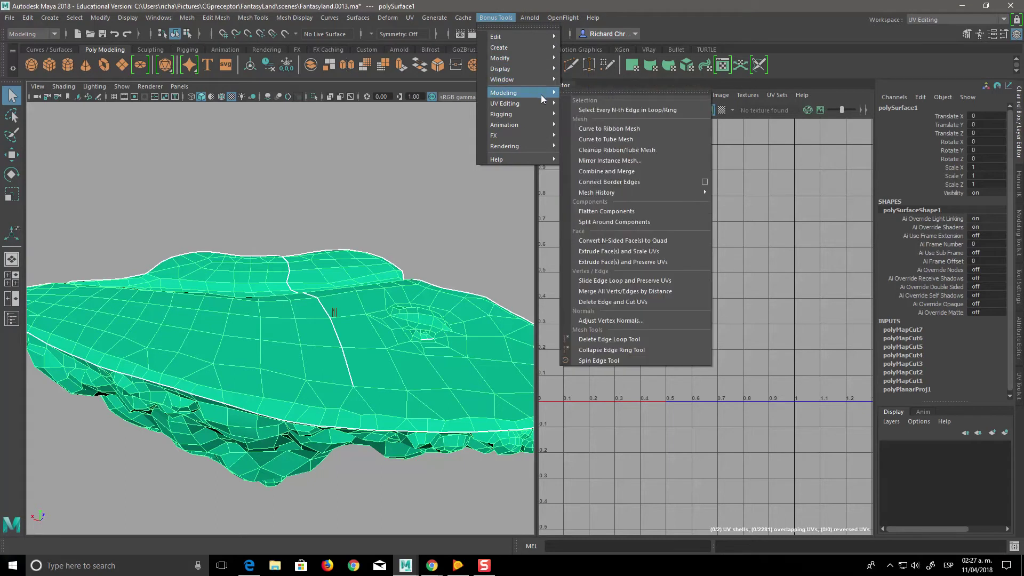
Step: Run Bonus Tools Auto Unwrap UVs and add an underside edge loop as a texture border
{"action": "left_click", "coordinate": [603, 120]}
{"action": "left_click", "coordinate": [688, 338]}
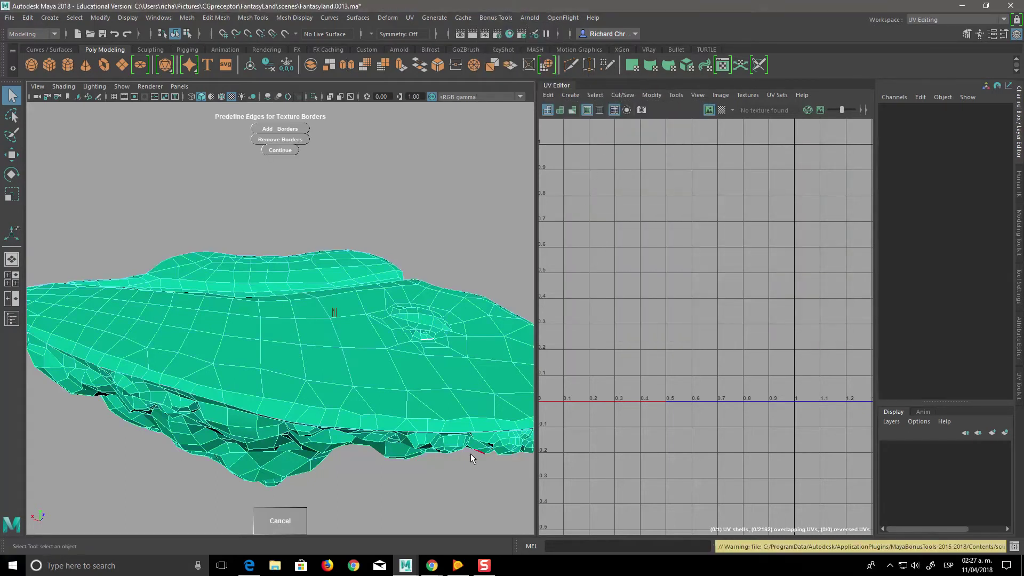
{"action": "left_click", "coordinate": [381, 326]}
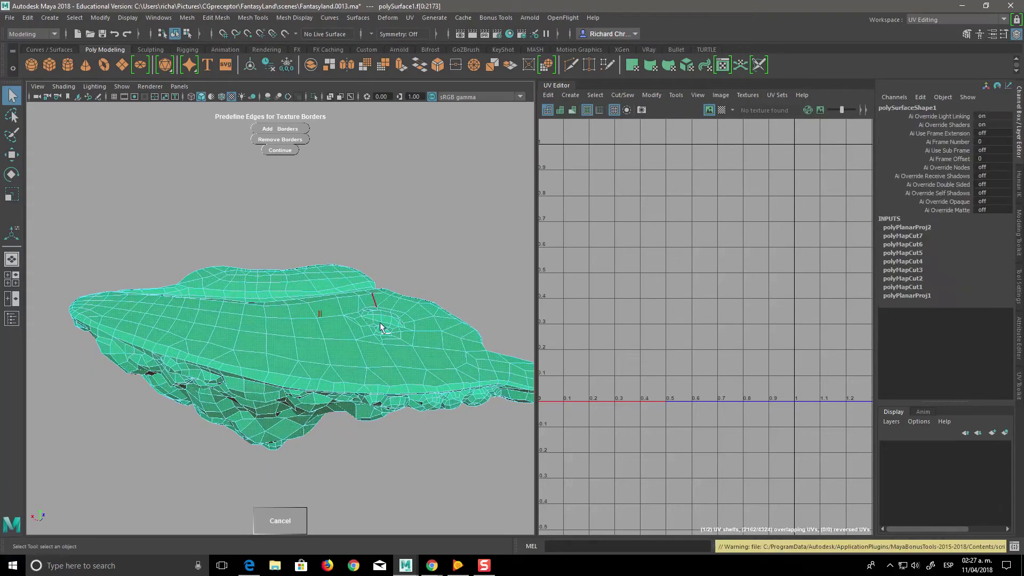
{"action": "mouse_move", "coordinate": [411, 428]}
{"action": "left_mouse_down", "text": "alt"}
{"action": "mouse_move", "coordinate": [402, 418]}
{"action": "mouse_move", "coordinate": [487, 405]}
{"action": "mouse_move", "coordinate": [478, 421]}
{"action": "mouse_move", "coordinate": [485, 446]}
{"action": "mouse_move", "coordinate": [411, 342]}
{"action": "left_mouse_up", "text": "alt"}
{"action": "key", "text": "ctrl+z"}
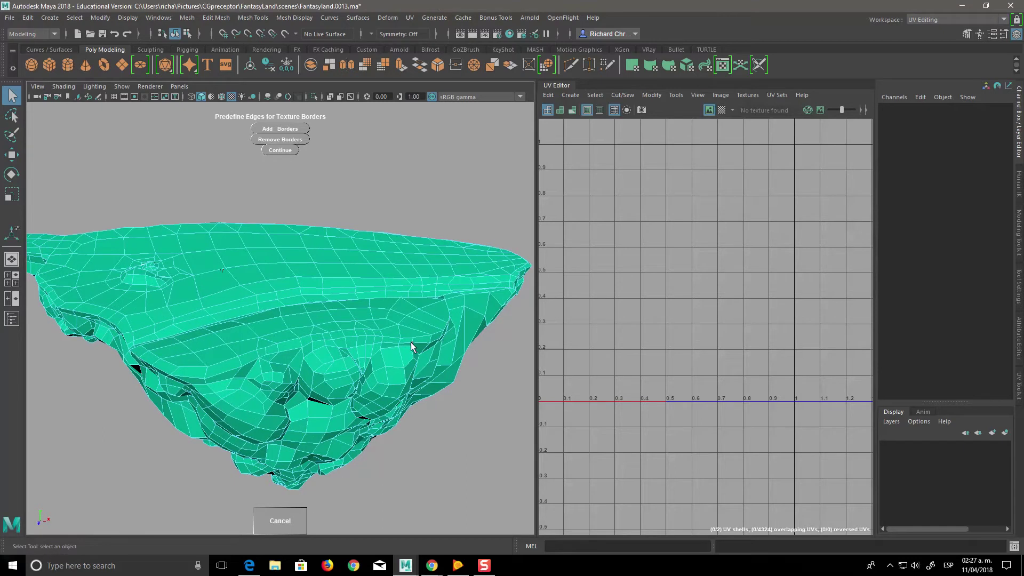
{"action": "double_click", "coordinate": [410, 338]}
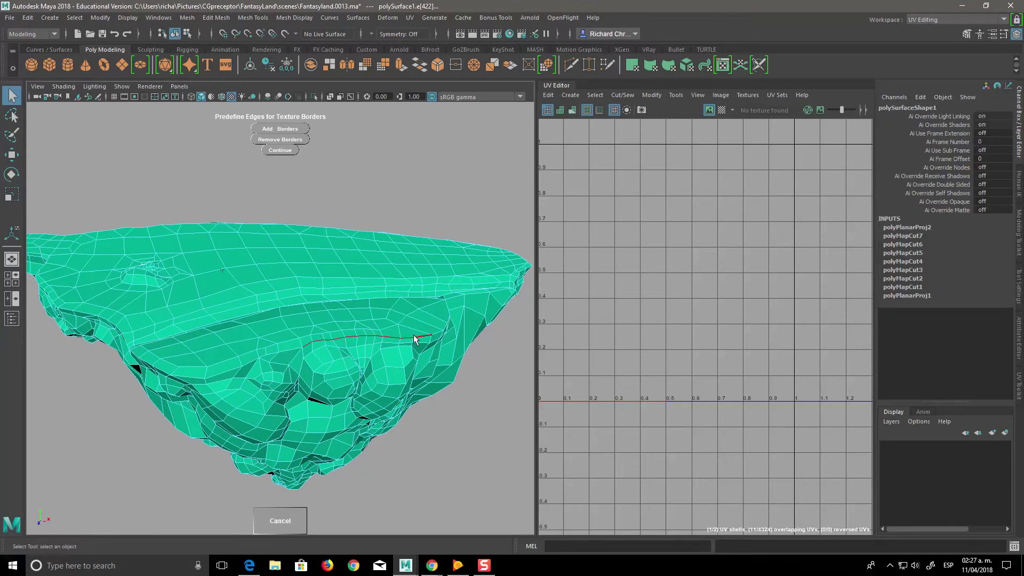
{"action": "left_click", "coordinate": [295, 130]}
Step: Undo the stray underside-fold edge and the last added texture border
{"action": "mouse_move", "coordinate": [411, 343]}
{"action": "left_mouse_down", "text": "alt"}
{"action": "mouse_move", "coordinate": [449, 403]}
{"action": "mouse_move", "coordinate": [312, 344]}
{"action": "mouse_move", "coordinate": [325, 342]}
{"action": "left_mouse_up", "text": "alt"}
{"action": "left_click", "coordinate": [285, 334], "text": "shift"}
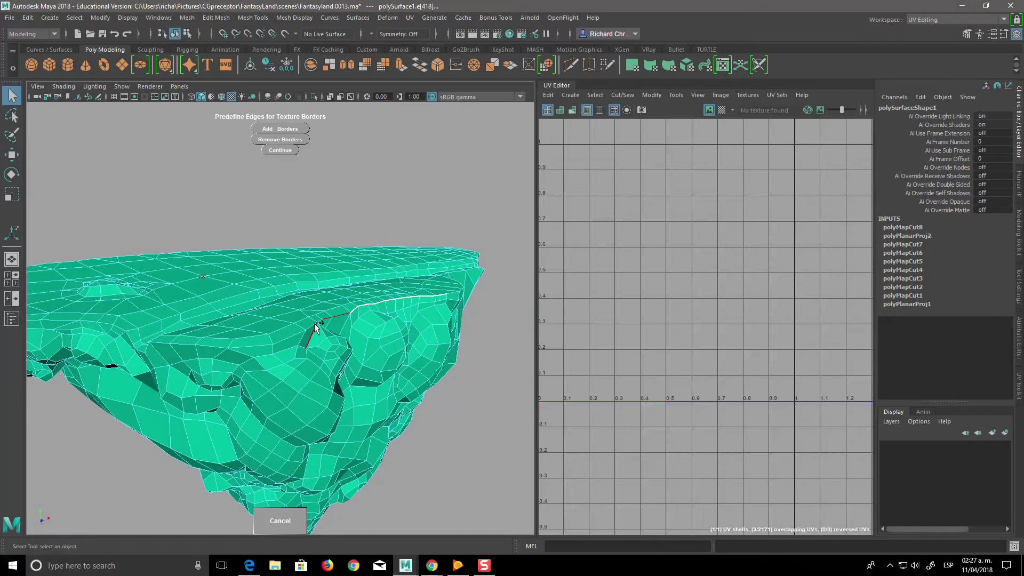
{"action": "left_click_drag", "start_coordinate": [361, 385], "coordinate": [428, 436], "text": "alt"}
{"action": "key", "text": "ctrl+z"}
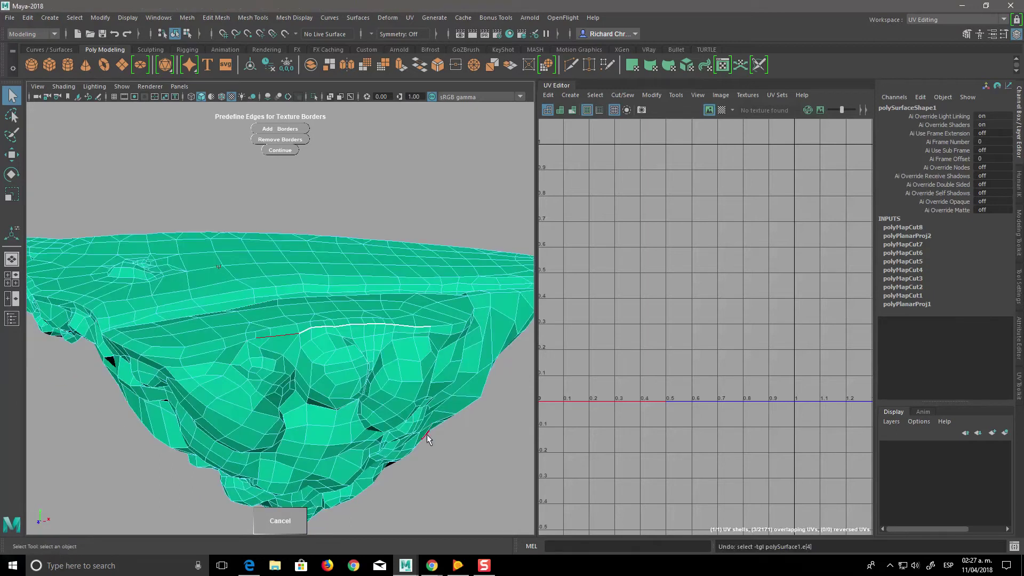
{"action": "key", "text": "ctrl+z"}
{"action": "key", "text": "ctrl+z"}
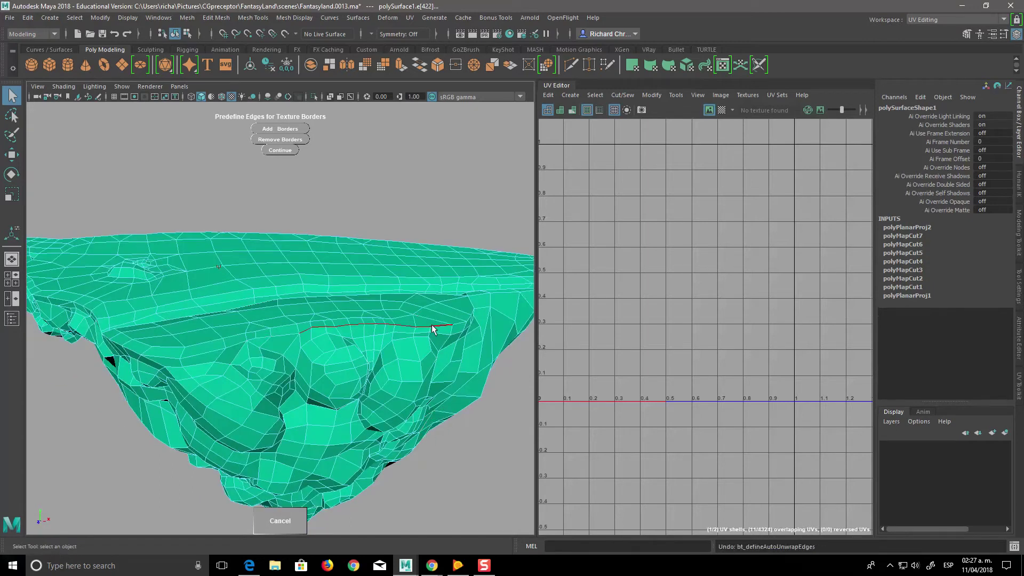
{"action": "key", "text": "ctrl+z"}
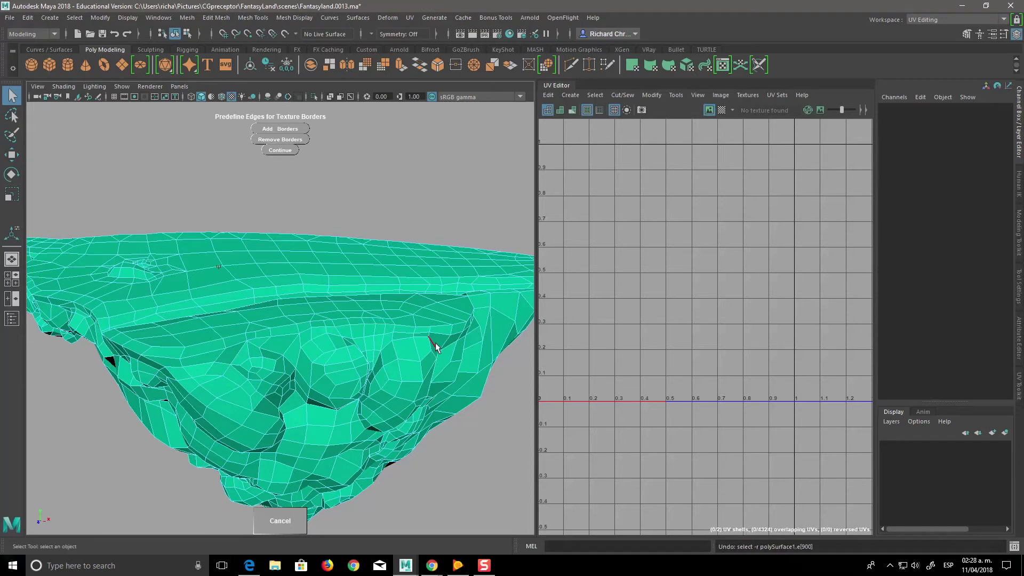
Step: Trace a seam path from the rim down the rock's side
{"action": "left_click_drag", "start_coordinate": [434, 347], "coordinate": [468, 449], "text": "alt"}
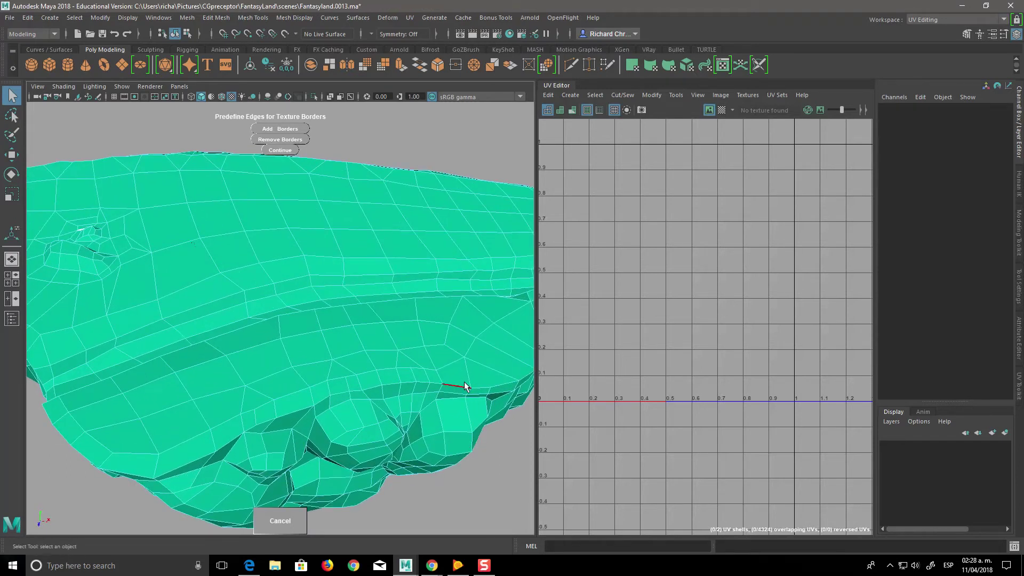
{"action": "left_click_drag", "start_coordinate": [462, 419], "coordinate": [388, 408], "text": "alt"}
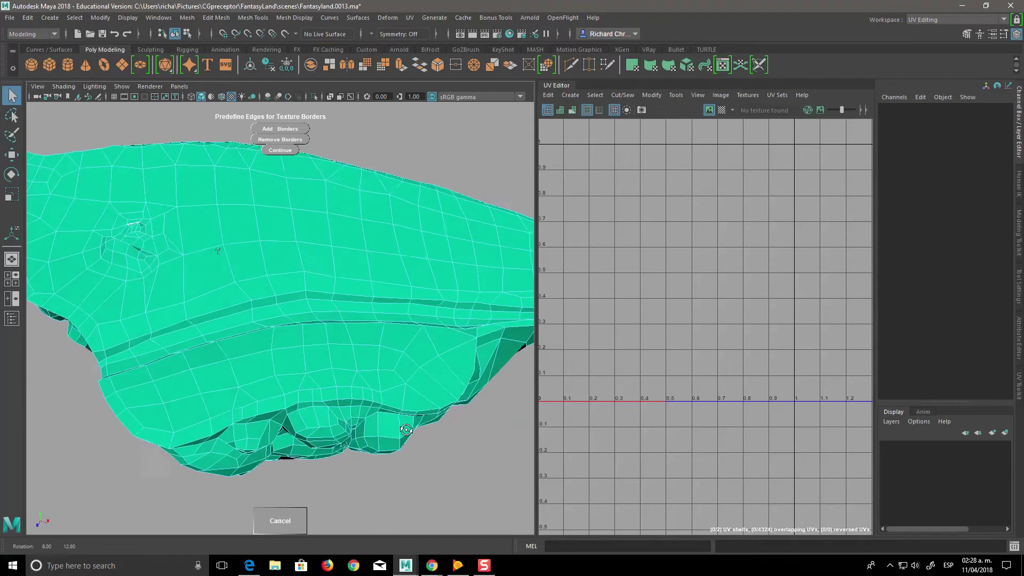
{"action": "mouse_move", "coordinate": [456, 388]}
{"action": "left_mouse_down", "text": "alt"}
{"action": "mouse_move", "coordinate": [465, 370]}
{"action": "mouse_move", "coordinate": [425, 414]}
{"action": "mouse_move", "coordinate": [379, 339]}
{"action": "left_mouse_up", "text": "alt"}
{"action": "mouse_move", "coordinate": [417, 382]}
{"action": "left_mouse_down", "text": "alt"}
{"action": "mouse_move", "coordinate": [408, 360]}
{"action": "mouse_move", "coordinate": [453, 372]}
{"action": "left_mouse_up", "text": "alt"}
{"action": "left_click_drag", "start_coordinate": [423, 326], "coordinate": [322, 400]}
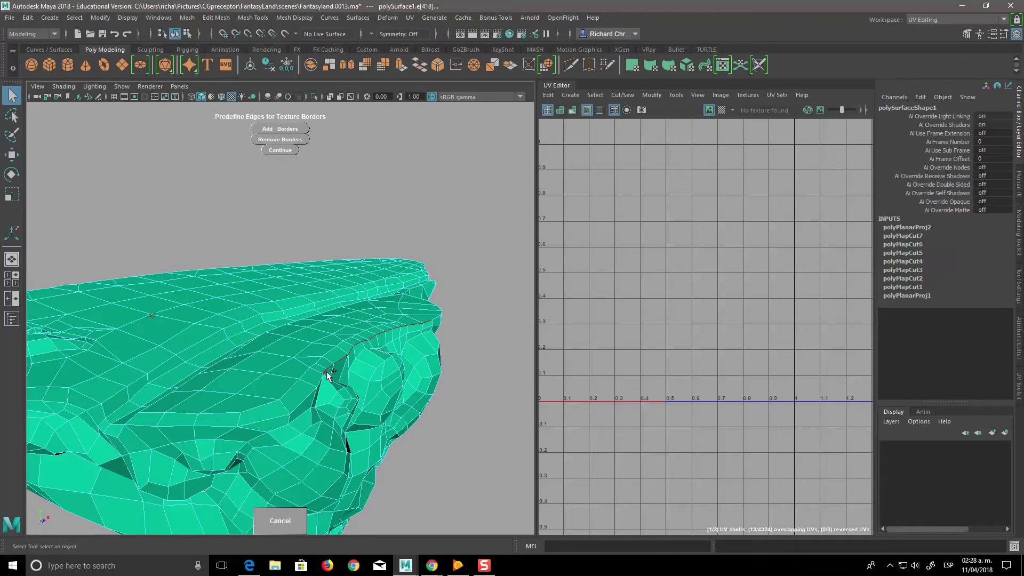
{"action": "mouse_move", "coordinate": [318, 383]}
{"action": "left_mouse_down"}
{"action": "mouse_move", "coordinate": [312, 401]}
{"action": "mouse_move", "coordinate": [457, 450]}
{"action": "left_mouse_up"}
{"action": "mouse_move", "coordinate": [359, 382]}
{"action": "left_mouse_down"}
{"action": "mouse_move", "coordinate": [268, 404]}
{"action": "mouse_move", "coordinate": [434, 409]}
{"action": "mouse_move", "coordinate": [293, 418]}
{"action": "mouse_move", "coordinate": [450, 384]}
{"action": "mouse_move", "coordinate": [523, 391]}
{"action": "left_mouse_up"}
{"action": "mouse_move", "coordinate": [524, 391]}
{"action": "right_mouse_down", "text": "alt"}
{"action": "mouse_move", "coordinate": [424, 440]}
{"action": "mouse_move", "coordinate": [423, 418]}
{"action": "right_mouse_up", "text": "alt"}
Step: Select a run of border edges extending left along the lower rim
{"action": "left_click", "coordinate": [380, 404]}
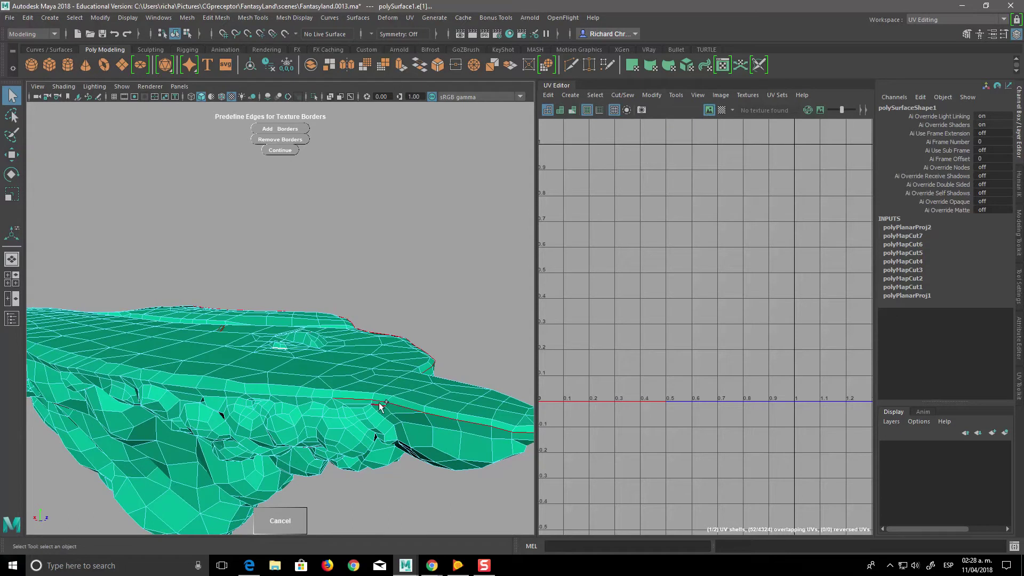
{"action": "left_click", "coordinate": [309, 398]}
{"action": "left_click", "coordinate": [222, 392]}
{"action": "left_click_drag", "start_coordinate": [257, 433], "coordinate": [301, 403], "text": "alt"}
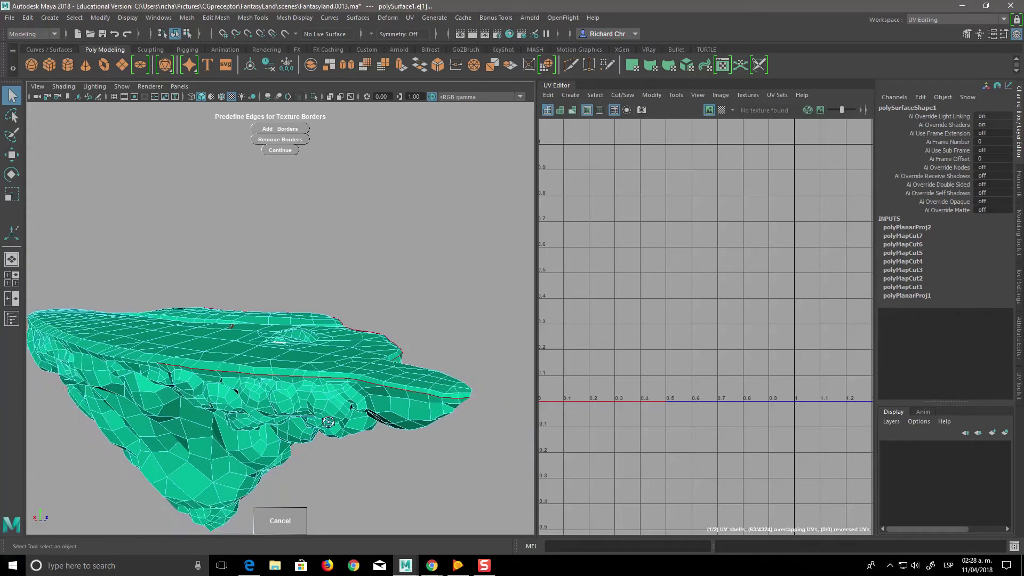
Step: Extend the rim edge path, undoing a mis-pick, and make it a texture border
{"action": "left_click", "coordinate": [277, 397]}
{"action": "left_click_drag", "start_coordinate": [277, 398], "coordinate": [329, 378], "text": "alt"}
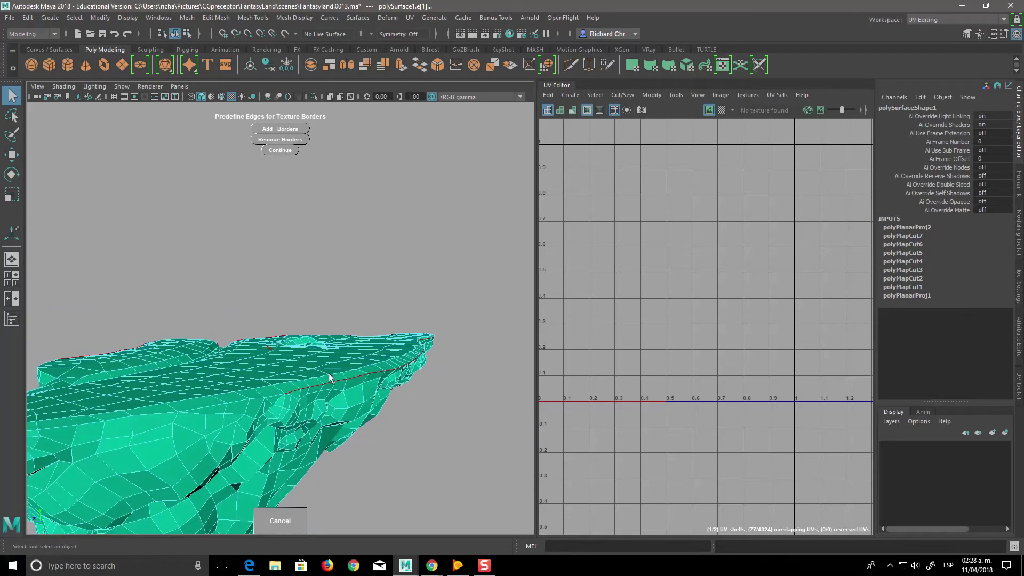
{"action": "key", "text": "ctrl+z"}
{"action": "mouse_move", "coordinate": [257, 399]}
{"action": "left_mouse_down", "text": "alt"}
{"action": "mouse_move", "coordinate": [342, 437]}
{"action": "mouse_move", "coordinate": [443, 427]}
{"action": "mouse_move", "coordinate": [395, 462]}
{"action": "left_mouse_up", "text": "alt"}
{"action": "left_click", "coordinate": [341, 438]}
{"action": "left_click", "coordinate": [291, 414]}
{"action": "scroll", "coordinate": [411, 475], "scroll_direction": "up", "scroll_amount": 3}
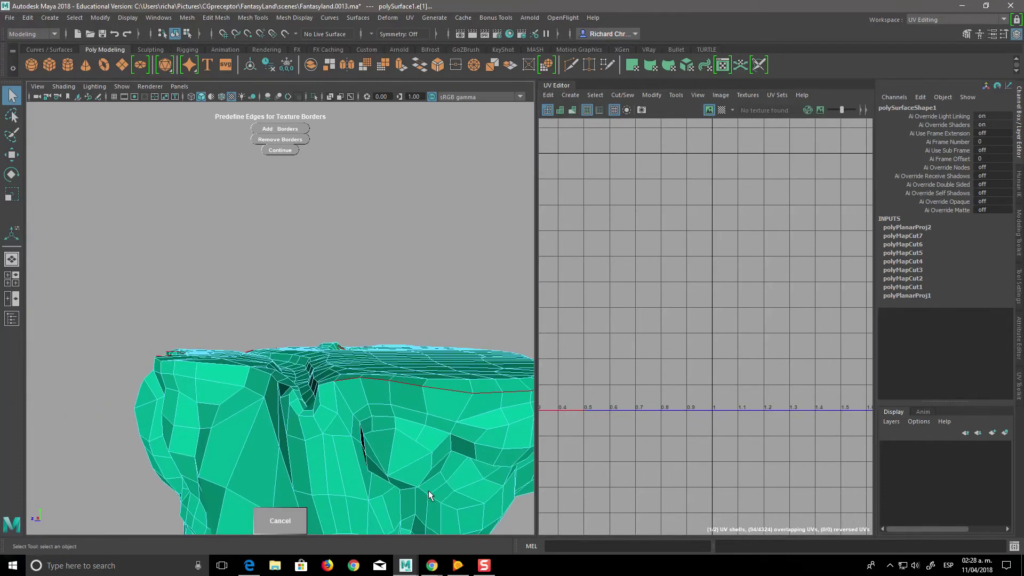
{"action": "left_click", "coordinate": [328, 385]}
{"action": "mouse_move", "coordinate": [338, 411]}
{"action": "left_mouse_down", "text": "alt"}
{"action": "mouse_move", "coordinate": [395, 431]}
{"action": "mouse_move", "coordinate": [465, 478]}
{"action": "mouse_move", "coordinate": [416, 431]}
{"action": "left_mouse_up", "text": "alt"}
{"action": "left_click", "coordinate": [395, 431]}
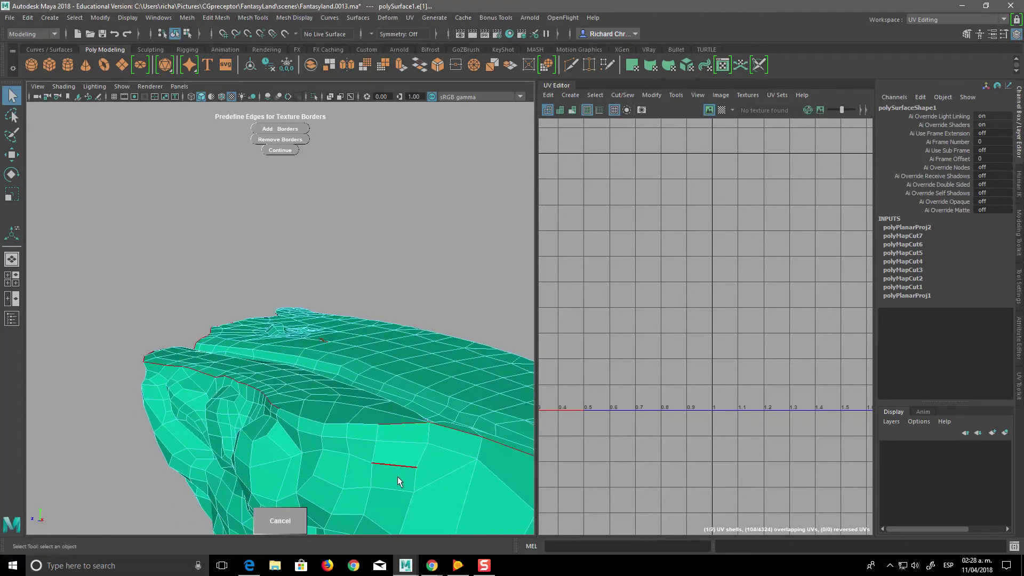
{"action": "left_click_drag", "start_coordinate": [398, 477], "coordinate": [423, 431], "text": "alt"}
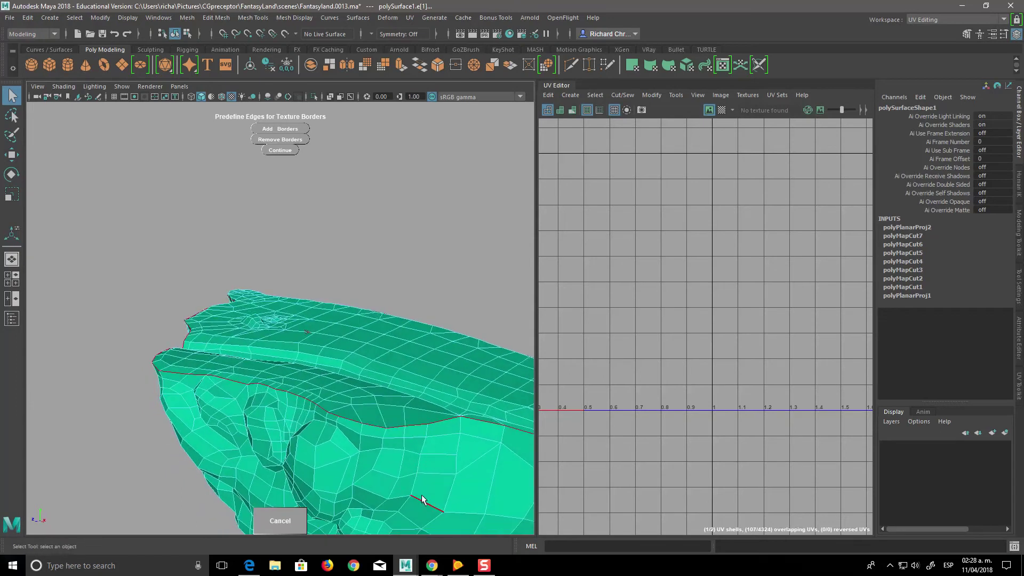
{"action": "left_click", "coordinate": [281, 136]}
Step: Turn an edge path around the rock's top into a texture border
{"action": "mouse_move", "coordinate": [379, 359]}
{"action": "left_mouse_down", "text": "alt"}
{"action": "mouse_move", "coordinate": [279, 428]}
{"action": "mouse_move", "coordinate": [416, 427]}
{"action": "mouse_move", "coordinate": [379, 451]}
{"action": "mouse_move", "coordinate": [391, 483]}
{"action": "mouse_move", "coordinate": [450, 407]}
{"action": "mouse_move", "coordinate": [414, 448]}
{"action": "left_mouse_up", "text": "alt"}
{"action": "scroll", "coordinate": [414, 445], "scroll_direction": "up", "scroll_amount": 3}
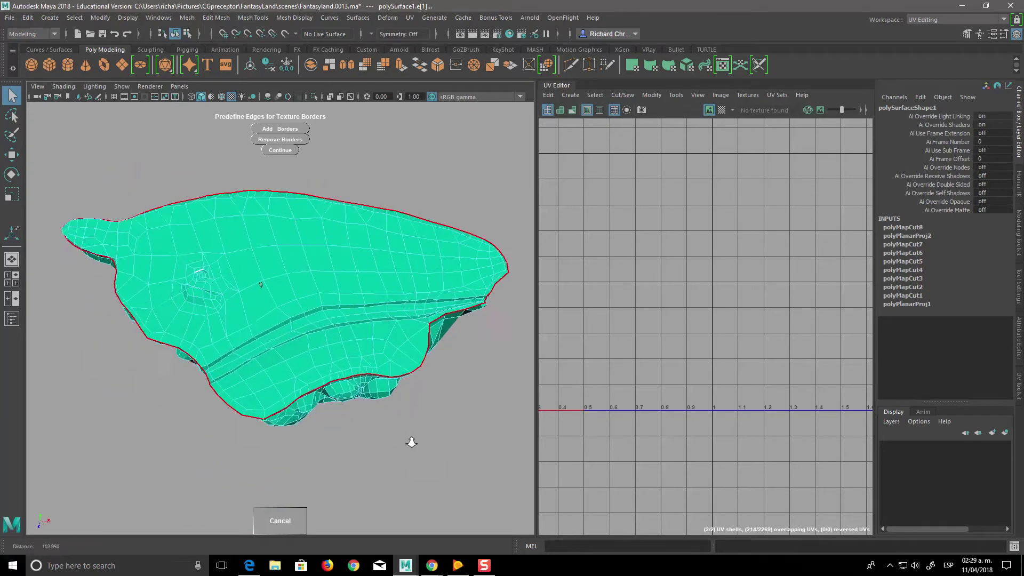
{"action": "scroll", "coordinate": [414, 441], "scroll_direction": "up", "scroll_amount": 3}
{"action": "left_click", "coordinate": [368, 348]}
{"action": "scroll", "coordinate": [391, 390], "scroll_direction": "down", "scroll_amount": 3}
{"action": "mouse_move", "coordinate": [391, 390]}
{"action": "left_mouse_down", "text": "alt"}
{"action": "mouse_move", "coordinate": [401, 422]}
{"action": "mouse_move", "coordinate": [407, 407]}
{"action": "mouse_move", "coordinate": [402, 457]}
{"action": "left_mouse_up", "text": "alt"}
{"action": "left_click", "coordinate": [281, 129]}
Step: Turn a new edge path on the underside into a texture border
{"action": "mouse_move", "coordinate": [479, 417]}
{"action": "left_mouse_down", "text": "alt"}
{"action": "mouse_move", "coordinate": [428, 403]}
{"action": "mouse_move", "coordinate": [382, 424]}
{"action": "mouse_move", "coordinate": [410, 392]}
{"action": "left_mouse_up", "text": "alt"}
{"action": "left_click_drag", "start_coordinate": [411, 344], "coordinate": [429, 392], "text": "alt"}
{"action": "left_click_drag", "start_coordinate": [423, 462], "coordinate": [393, 424], "text": "alt"}
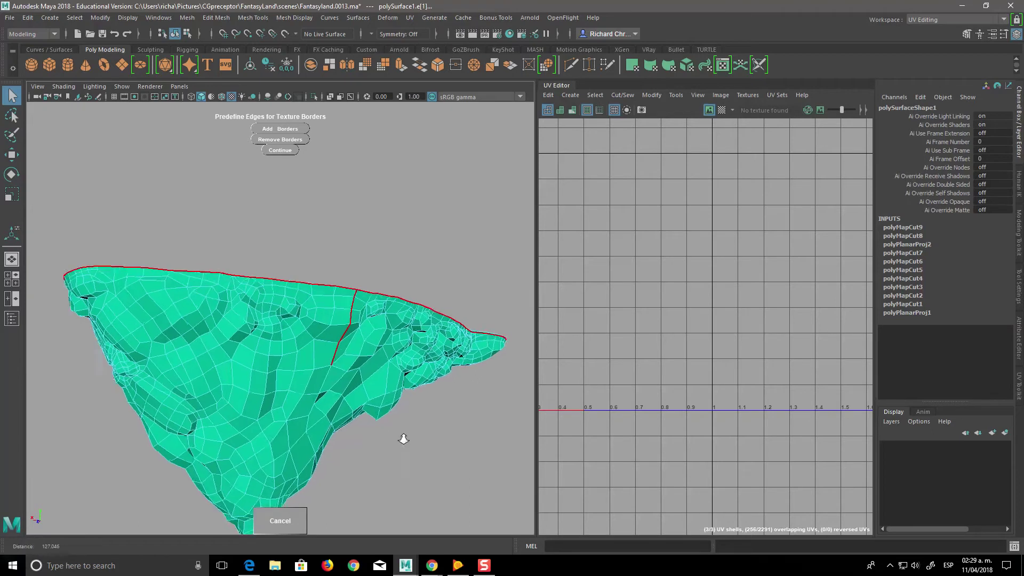
{"action": "right_click_drag", "start_coordinate": [392, 425], "coordinate": [387, 465], "text": "alt"}
{"action": "left_click", "coordinate": [261, 381]}
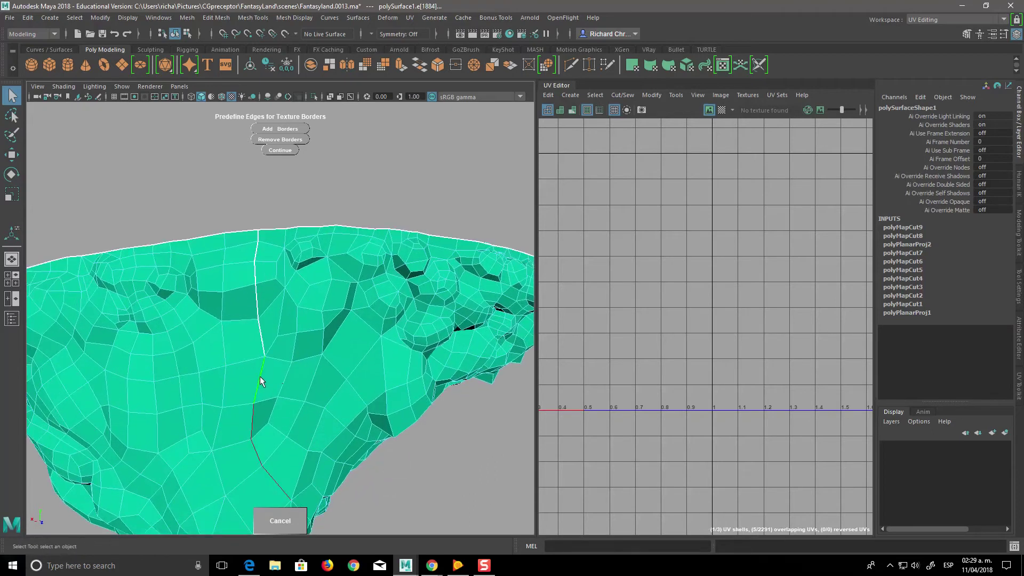
{"action": "mouse_move", "coordinate": [323, 484]}
{"action": "left_mouse_down", "text": "alt"}
{"action": "mouse_move", "coordinate": [281, 385]}
{"action": "mouse_move", "coordinate": [297, 416]}
{"action": "mouse_move", "coordinate": [190, 388]}
{"action": "left_mouse_up", "text": "alt"}
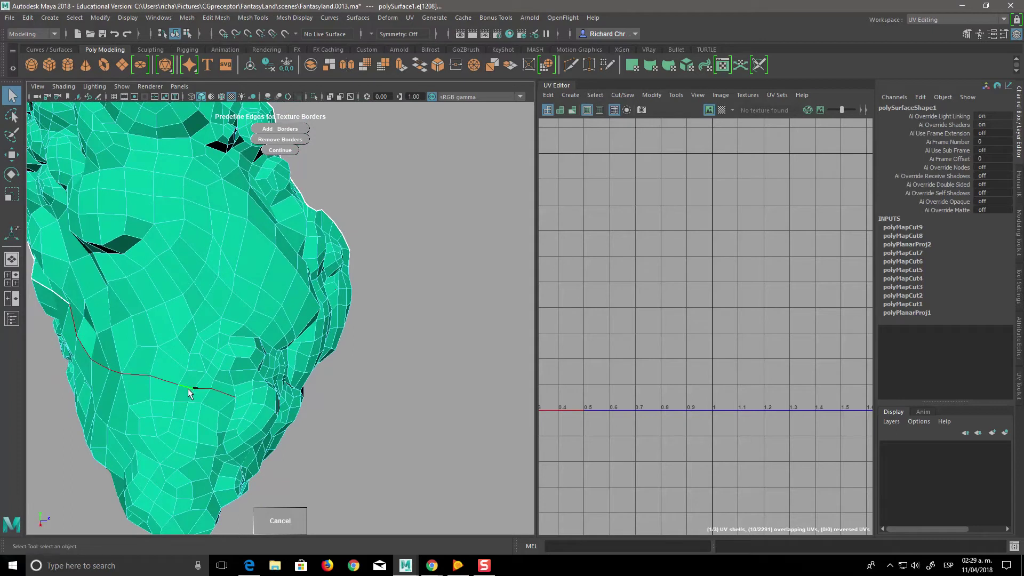
{"action": "mouse_move", "coordinate": [343, 441]}
{"action": "left_mouse_down", "text": "alt"}
{"action": "mouse_move", "coordinate": [315, 427]}
{"action": "mouse_move", "coordinate": [321, 463]}
{"action": "left_mouse_up", "text": "alt"}
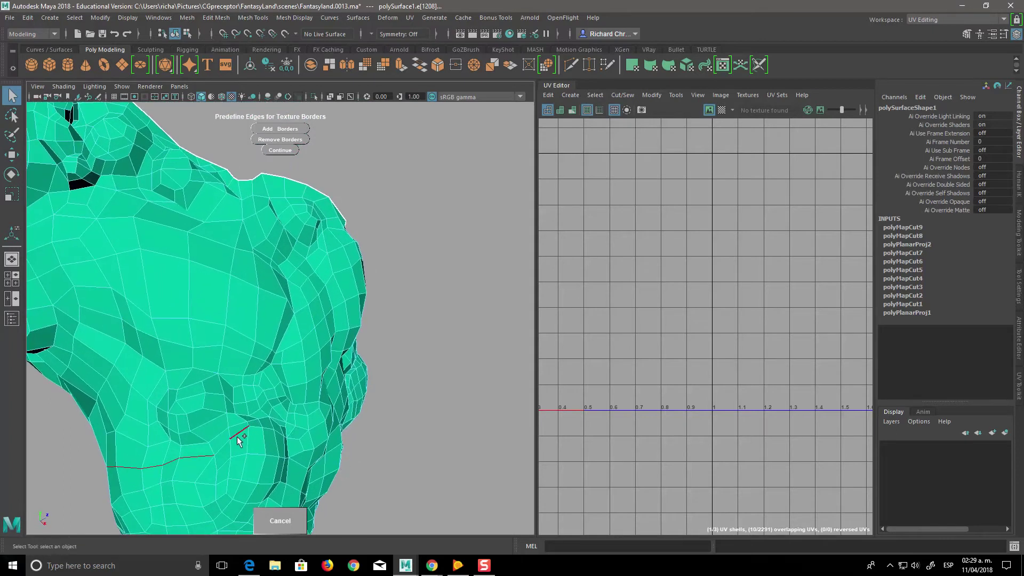
{"action": "mouse_move", "coordinate": [248, 445]}
{"action": "left_mouse_down", "text": "alt"}
{"action": "mouse_move", "coordinate": [258, 384]}
{"action": "mouse_move", "coordinate": [366, 417]}
{"action": "mouse_move", "coordinate": [299, 198]}
{"action": "left_mouse_up", "text": "alt"}
{"action": "left_click", "coordinate": [280, 129]}
Step: Start a seam path at the crack below the rim, undoing a mis-picked edge
{"action": "mouse_move", "coordinate": [420, 451]}
{"action": "left_mouse_down", "text": "alt"}
{"action": "mouse_move", "coordinate": [397, 399]}
{"action": "mouse_move", "coordinate": [458, 492]}
{"action": "mouse_move", "coordinate": [613, 412]}
{"action": "mouse_move", "coordinate": [575, 490]}
{"action": "left_mouse_up", "text": "alt"}
{"action": "mouse_move", "coordinate": [435, 430]}
{"action": "right_mouse_down", "text": "alt"}
{"action": "mouse_move", "coordinate": [485, 473]}
{"action": "mouse_move", "coordinate": [393, 446]}
{"action": "right_mouse_up", "text": "alt"}
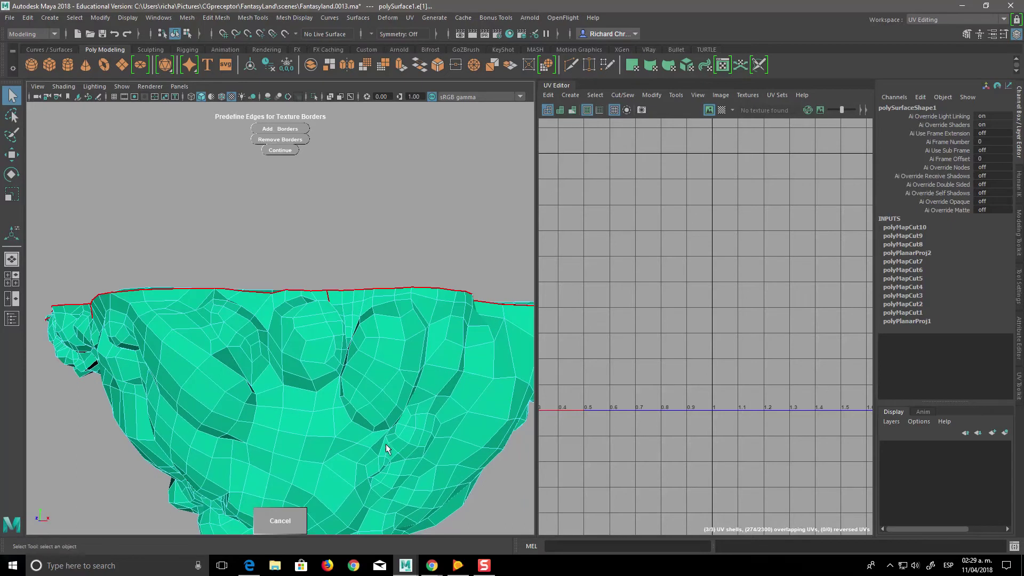
{"action": "left_click", "coordinate": [331, 347]}
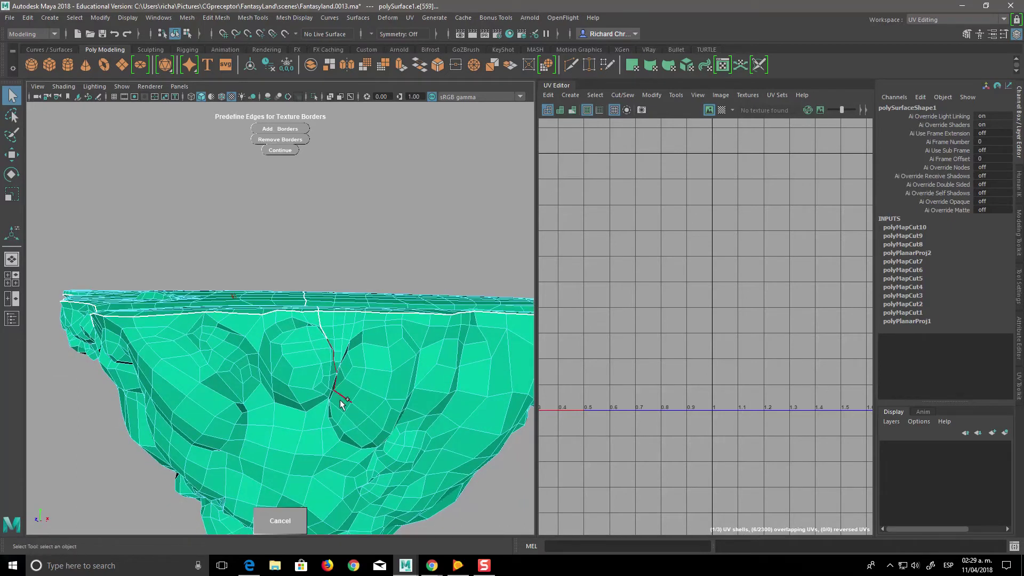
{"action": "scroll", "coordinate": [343, 413], "scroll_direction": "up", "scroll_amount": 3}
{"action": "scroll", "coordinate": [416, 495], "scroll_direction": "up", "scroll_amount": 2}
{"action": "scroll", "coordinate": [398, 473], "scroll_direction": "up", "scroll_amount": 2}
{"action": "key", "text": "ctrl+z"}
{"action": "left_click", "coordinate": [358, 469]}
Step: Extend the seam path down the crack toward the underside lobe
{"action": "mouse_move", "coordinate": [357, 469]}
{"action": "middle_mouse_down", "text": "alt"}
{"action": "mouse_move", "coordinate": [354, 416]}
{"action": "mouse_move", "coordinate": [336, 378]}
{"action": "middle_mouse_up", "text": "alt"}
{"action": "left_click", "coordinate": [328, 356]}
{"action": "scroll", "coordinate": [320, 352], "scroll_direction": "down", "scroll_amount": 3}
{"action": "scroll", "coordinate": [314, 344], "scroll_direction": "down", "scroll_amount": 3}
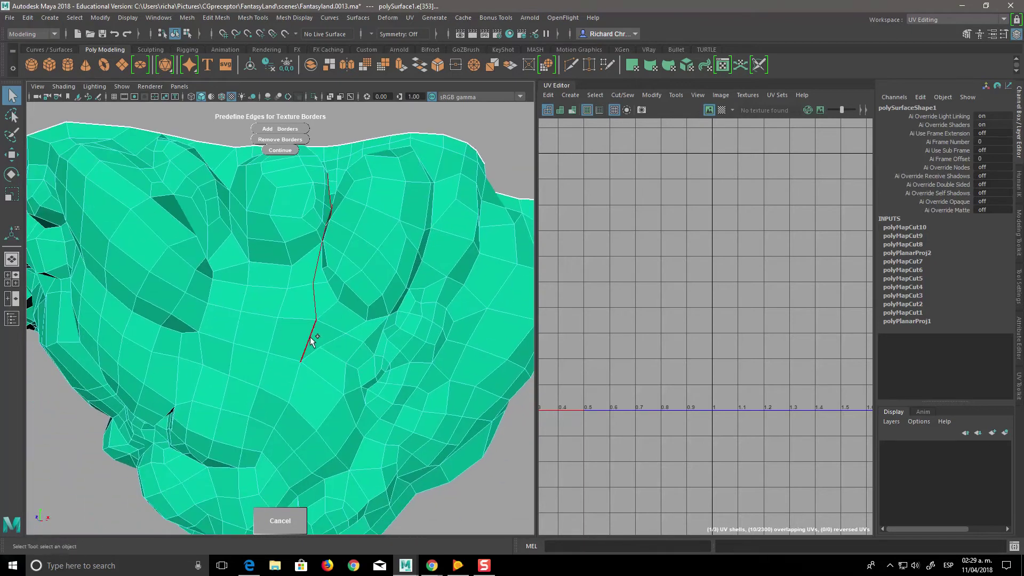
{"action": "mouse_move", "coordinate": [314, 351]}
{"action": "left_mouse_down", "text": "alt"}
{"action": "mouse_move", "coordinate": [323, 336]}
{"action": "mouse_move", "coordinate": [314, 412]}
{"action": "mouse_move", "coordinate": [316, 376]}
{"action": "left_mouse_up", "text": "alt"}
{"action": "left_click", "coordinate": [321, 353]}
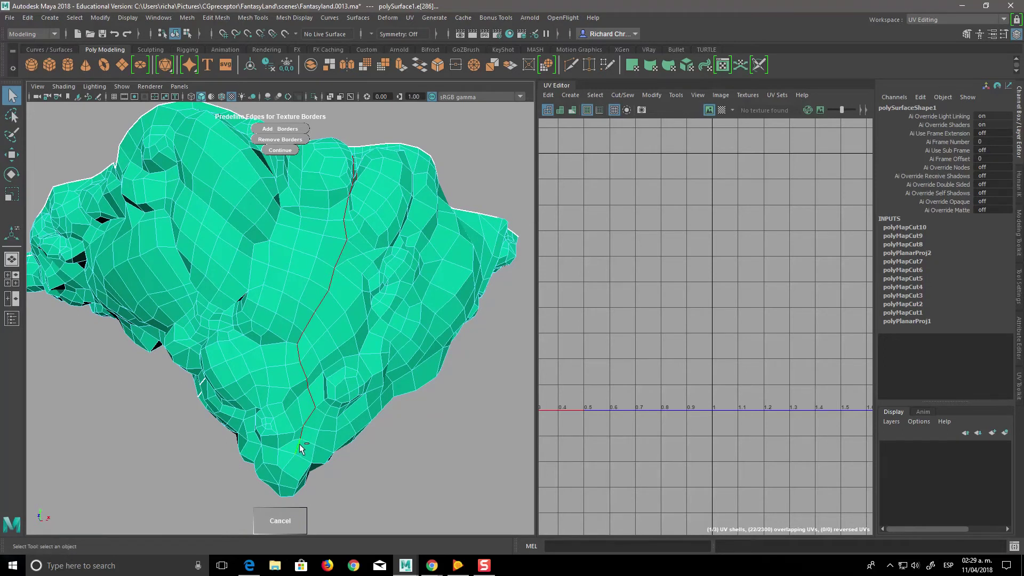
{"action": "mouse_move", "coordinate": [321, 482]}
{"action": "left_mouse_down", "text": "alt"}
{"action": "mouse_move", "coordinate": [329, 464]}
{"action": "mouse_move", "coordinate": [391, 441]}
{"action": "mouse_move", "coordinate": [435, 471]}
{"action": "mouse_move", "coordinate": [326, 494]}
{"action": "mouse_move", "coordinate": [411, 467]}
{"action": "mouse_move", "coordinate": [494, 459]}
{"action": "mouse_move", "coordinate": [337, 463]}
{"action": "left_mouse_up", "text": "alt"}
{"action": "left_click", "coordinate": [262, 393], "text": "shift"}
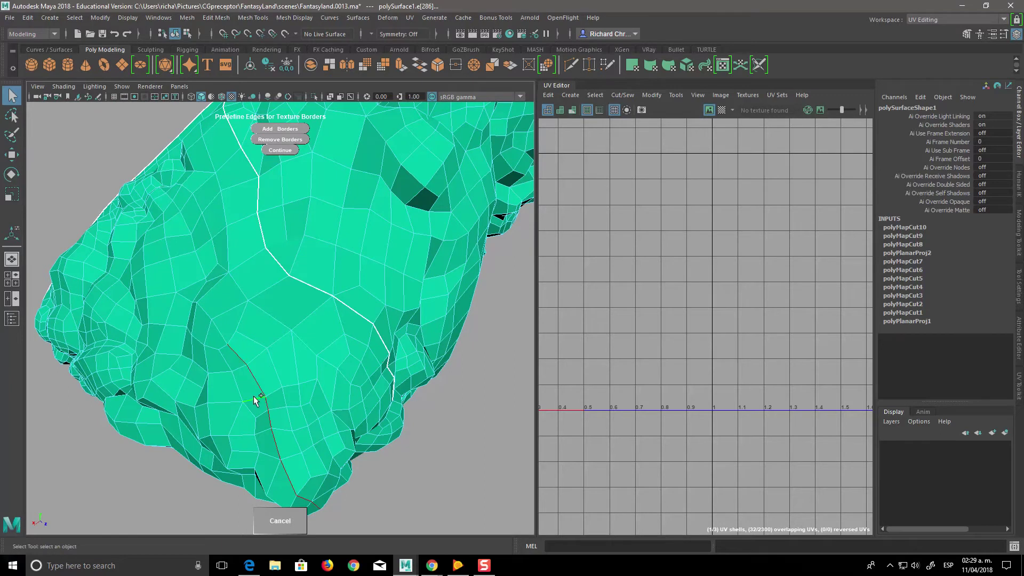
Step: Add two edges on the rock's top surface to the seam path
{"action": "mouse_move", "coordinate": [244, 348]}
{"action": "left_mouse_down", "text": "alt"}
{"action": "mouse_move", "coordinate": [293, 366]}
{"action": "mouse_move", "coordinate": [304, 332]}
{"action": "mouse_move", "coordinate": [379, 320]}
{"action": "mouse_move", "coordinate": [397, 300]}
{"action": "mouse_move", "coordinate": [425, 372]}
{"action": "mouse_move", "coordinate": [395, 362]}
{"action": "mouse_move", "coordinate": [414, 357]}
{"action": "left_mouse_up", "text": "alt"}
{"action": "right_click_drag", "start_coordinate": [414, 356], "coordinate": [431, 395], "text": "alt"}
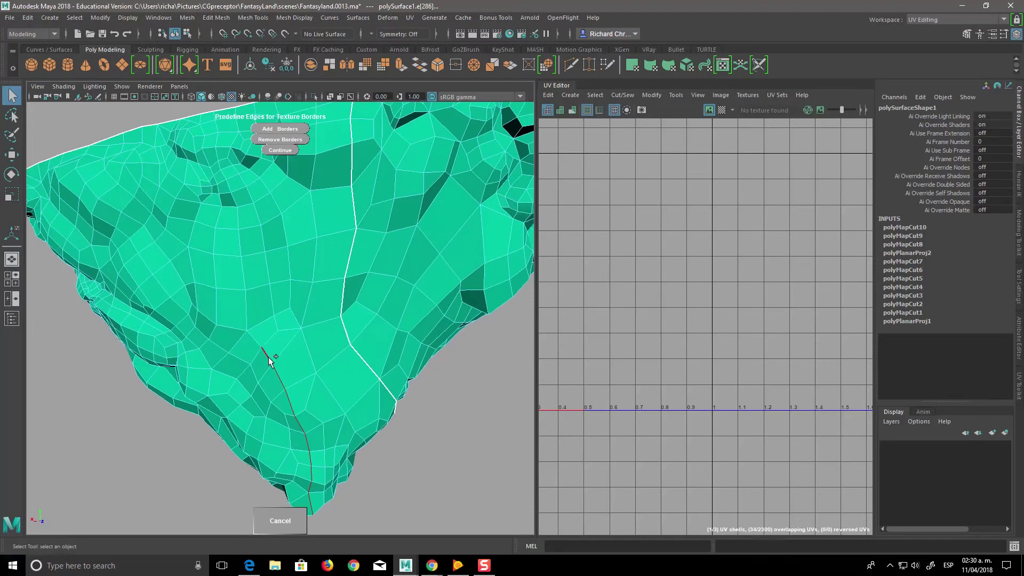
{"action": "mouse_move", "coordinate": [265, 276]}
{"action": "left_mouse_down", "text": "alt"}
{"action": "mouse_move", "coordinate": [407, 238]}
{"action": "mouse_move", "coordinate": [431, 399]}
{"action": "left_mouse_up", "text": "alt"}
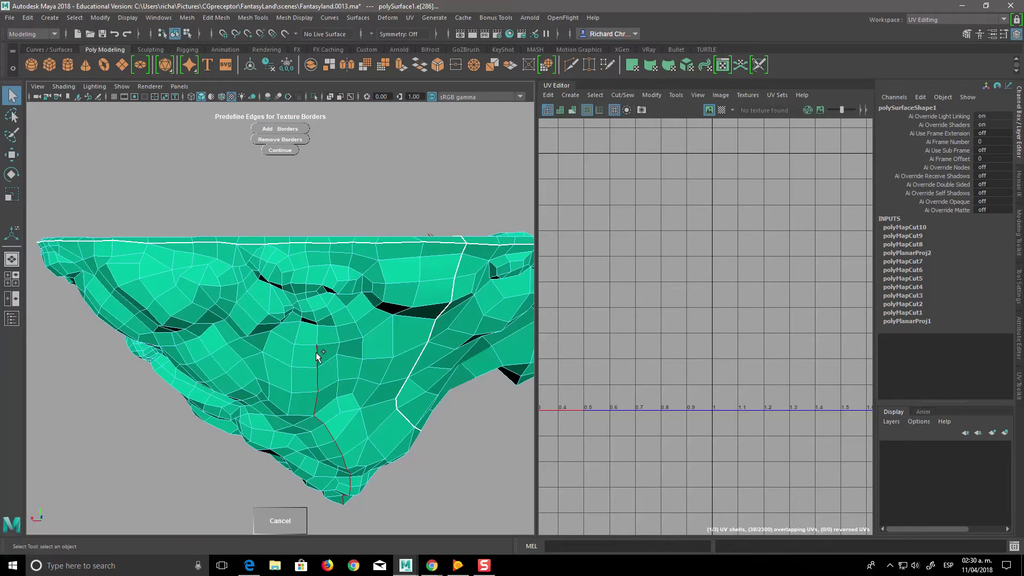
{"action": "mouse_move", "coordinate": [320, 316]}
{"action": "right_mouse_down", "text": "alt"}
{"action": "mouse_move", "coordinate": [331, 348]}
{"action": "mouse_move", "coordinate": [363, 341]}
{"action": "right_mouse_up", "text": "alt"}
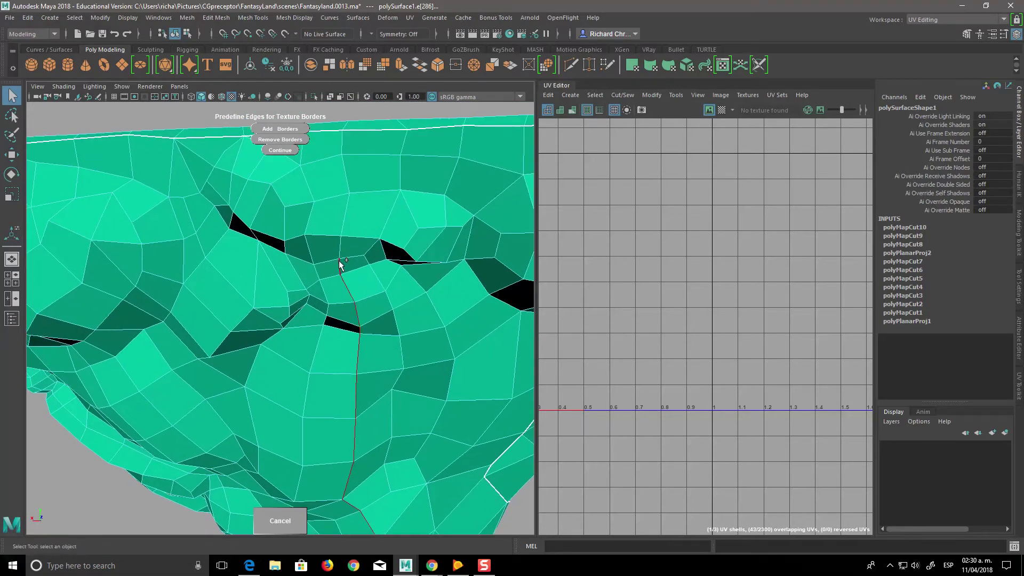
{"action": "right_click_drag", "start_coordinate": [368, 250], "coordinate": [457, 263], "text": "alt"}
{"action": "mouse_move", "coordinate": [457, 263]}
{"action": "left_mouse_down", "text": "alt"}
{"action": "mouse_move", "coordinate": [407, 316]}
{"action": "mouse_move", "coordinate": [363, 299]}
{"action": "left_mouse_up", "text": "alt"}
{"action": "right_click_drag", "start_coordinate": [362, 299], "coordinate": [321, 295], "text": "alt"}
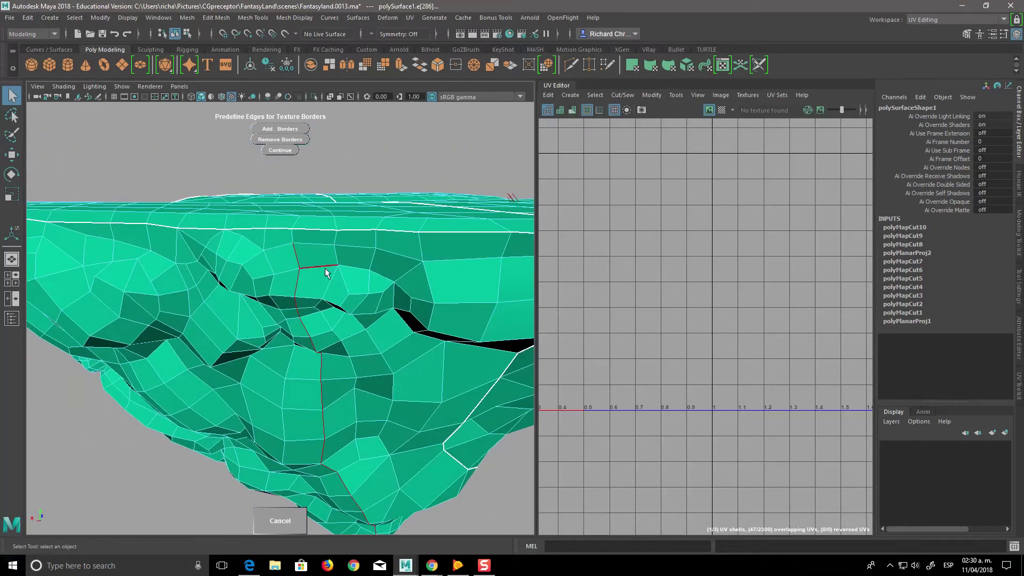
{"action": "mouse_move", "coordinate": [432, 363]}
{"action": "left_mouse_down", "text": "alt"}
{"action": "mouse_move", "coordinate": [407, 359]}
{"action": "mouse_move", "coordinate": [359, 400]}
{"action": "left_mouse_up", "text": "alt"}
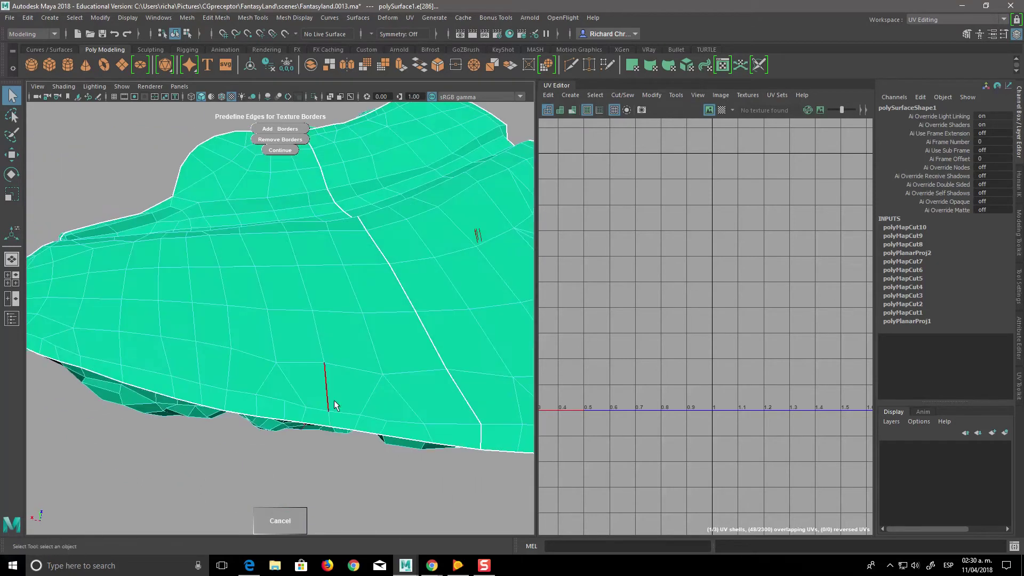
{"action": "left_click", "coordinate": [303, 398]}
{"action": "left_click", "coordinate": [274, 341]}
Step: Make the picked seam path a texture border, creating polyMapCut11
{"action": "left_click_drag", "start_coordinate": [405, 400], "coordinate": [558, 329], "text": "alt"}
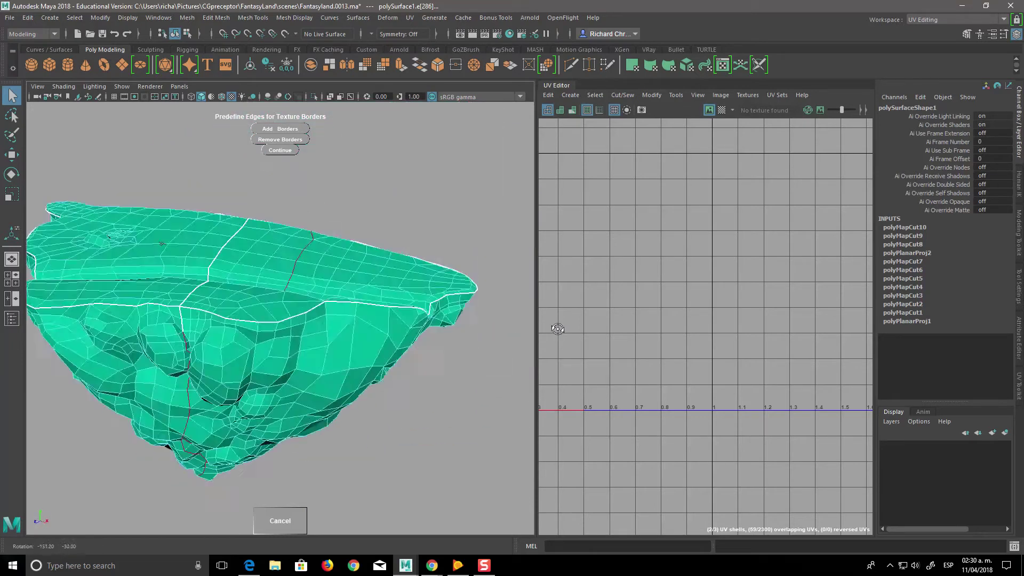
{"action": "middle_click_drag", "start_coordinate": [552, 332], "coordinate": [534, 360], "text": "alt"}
{"action": "mouse_move", "coordinate": [423, 366]}
{"action": "right_mouse_down", "text": "alt"}
{"action": "mouse_move", "coordinate": [446, 409]}
{"action": "mouse_move", "coordinate": [400, 437]}
{"action": "mouse_move", "coordinate": [341, 421]}
{"action": "right_mouse_up", "text": "alt"}
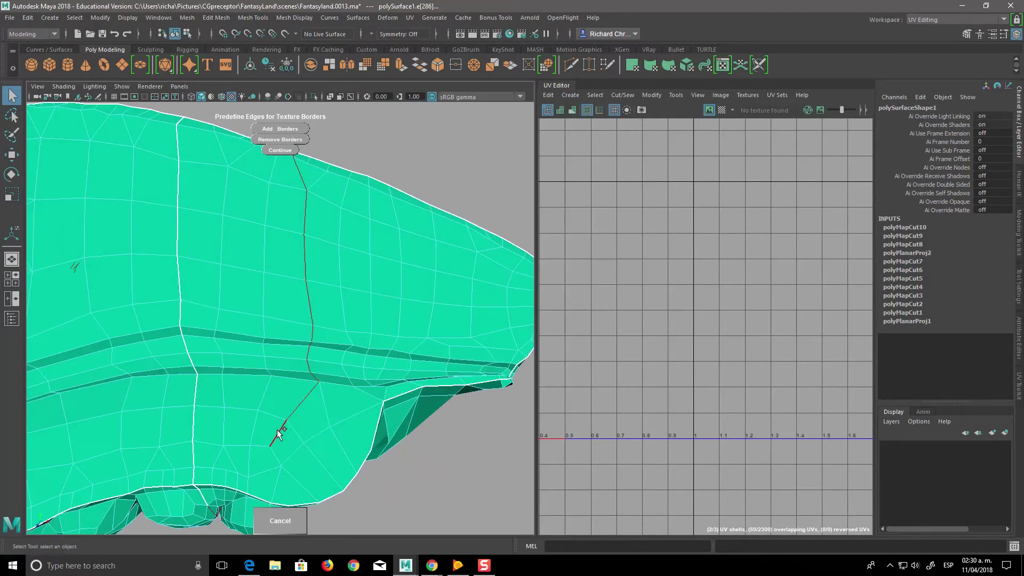
{"action": "mouse_move", "coordinate": [298, 491]}
{"action": "left_mouse_down", "text": "alt"}
{"action": "mouse_move", "coordinate": [369, 350]}
{"action": "mouse_move", "coordinate": [332, 402]}
{"action": "left_mouse_up", "text": "alt"}
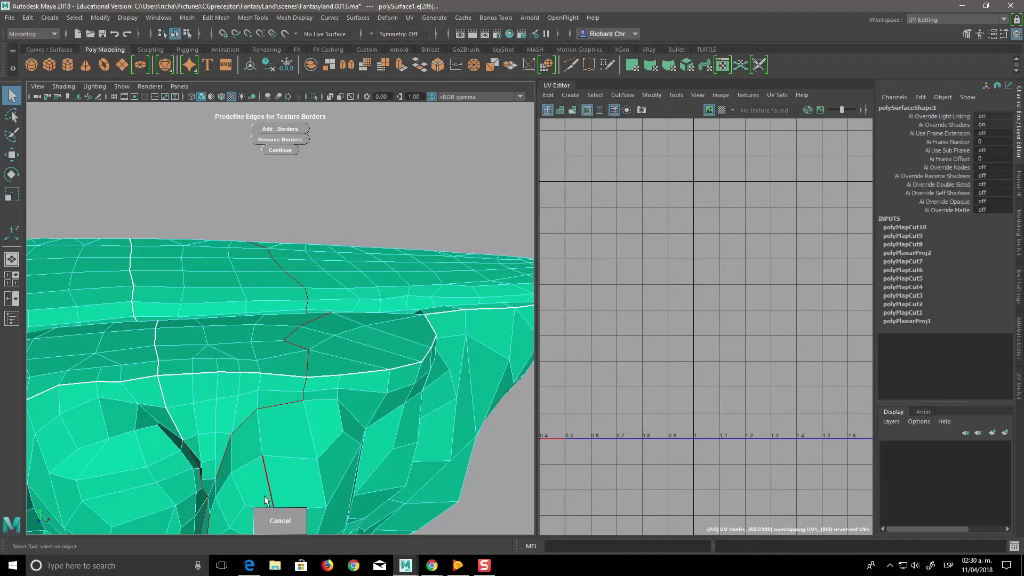
{"action": "scroll", "coordinate": [255, 495], "scroll_direction": "up", "scroll_amount": 3}
{"action": "scroll", "coordinate": [343, 437], "scroll_direction": "up", "scroll_amount": 3}
{"action": "scroll", "coordinate": [328, 475], "scroll_direction": "up", "scroll_amount": 3}
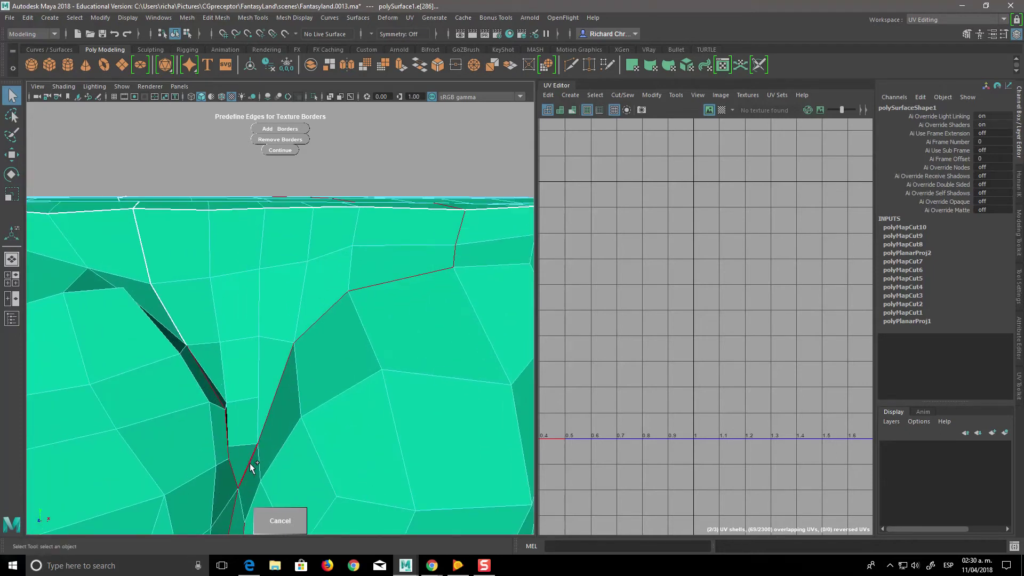
{"action": "left_click", "coordinate": [281, 133]}
Step: Remove the texture border from a single edge, then pick an underside-lobe edge
{"action": "mouse_move", "coordinate": [347, 393]}
{"action": "left_mouse_down", "text": "alt"}
{"action": "mouse_move", "coordinate": [366, 377]}
{"action": "mouse_move", "coordinate": [347, 430]}
{"action": "mouse_move", "coordinate": [342, 400]}
{"action": "mouse_move", "coordinate": [404, 422]}
{"action": "left_mouse_up", "text": "alt"}
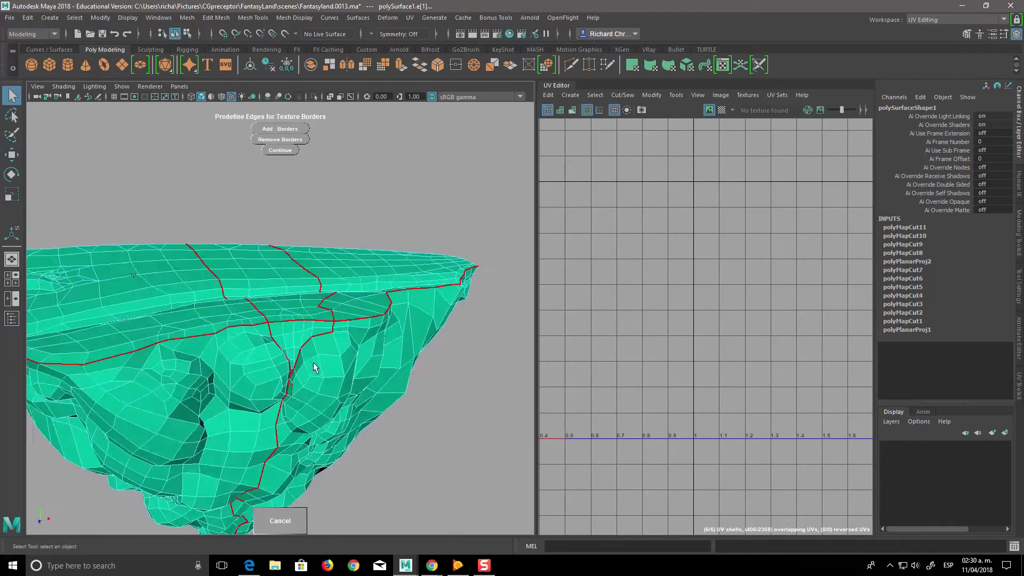
{"action": "scroll", "coordinate": [403, 422], "scroll_direction": "up", "scroll_amount": 2}
{"action": "scroll", "coordinate": [404, 433], "scroll_direction": "up", "scroll_amount": 2}
{"action": "left_click", "coordinate": [354, 409]}
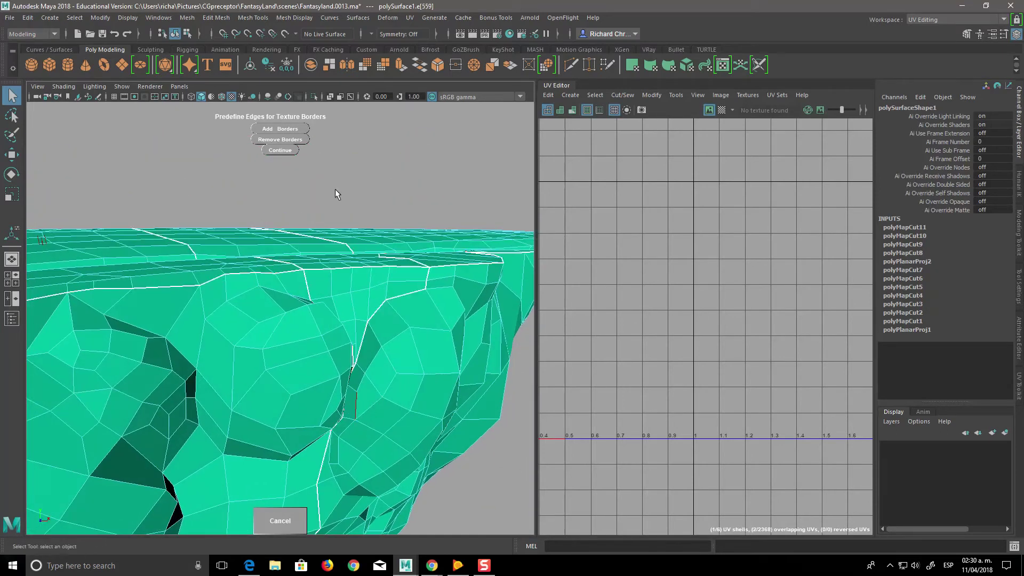
{"action": "left_click", "coordinate": [292, 141]}
{"action": "mouse_move", "coordinate": [384, 405]}
{"action": "left_mouse_down", "text": "alt"}
{"action": "mouse_move", "coordinate": [398, 451]}
{"action": "mouse_move", "coordinate": [419, 434]}
{"action": "mouse_move", "coordinate": [348, 357]}
{"action": "mouse_move", "coordinate": [320, 395]}
{"action": "mouse_move", "coordinate": [327, 432]}
{"action": "mouse_move", "coordinate": [335, 391]}
{"action": "mouse_move", "coordinate": [379, 347]}
{"action": "mouse_move", "coordinate": [428, 331]}
{"action": "mouse_move", "coordinate": [487, 323]}
{"action": "mouse_move", "coordinate": [552, 362]}
{"action": "mouse_move", "coordinate": [555, 377]}
{"action": "mouse_move", "coordinate": [419, 467]}
{"action": "mouse_move", "coordinate": [378, 440]}
{"action": "mouse_move", "coordinate": [400, 411]}
{"action": "mouse_move", "coordinate": [363, 447]}
{"action": "left_mouse_up", "text": "alt"}
{"action": "left_click", "coordinate": [364, 447]}
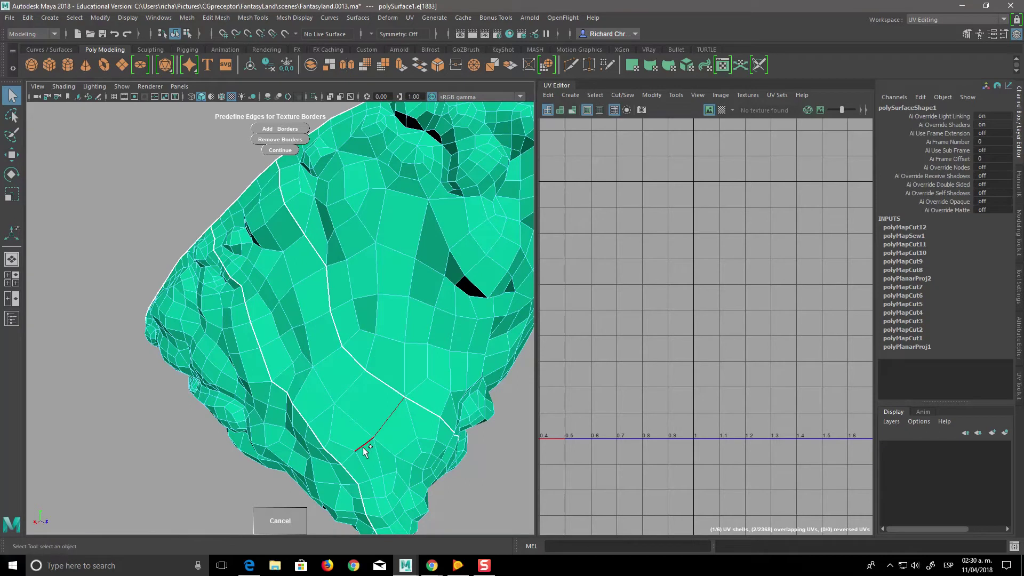
Step: Turn the picked lobe edges and a new two-edge underside path into texture borders
{"action": "left_click", "coordinate": [277, 128]}
{"action": "mouse_move", "coordinate": [299, 176]}
{"action": "left_mouse_down", "text": "alt"}
{"action": "mouse_move", "coordinate": [464, 438]}
{"action": "mouse_move", "coordinate": [461, 376]}
{"action": "mouse_move", "coordinate": [366, 429]}
{"action": "mouse_move", "coordinate": [389, 423]}
{"action": "left_mouse_up", "text": "alt"}
{"action": "scroll", "coordinate": [411, 391], "scroll_direction": "up", "scroll_amount": 3}
{"action": "left_click", "coordinate": [409, 401]}
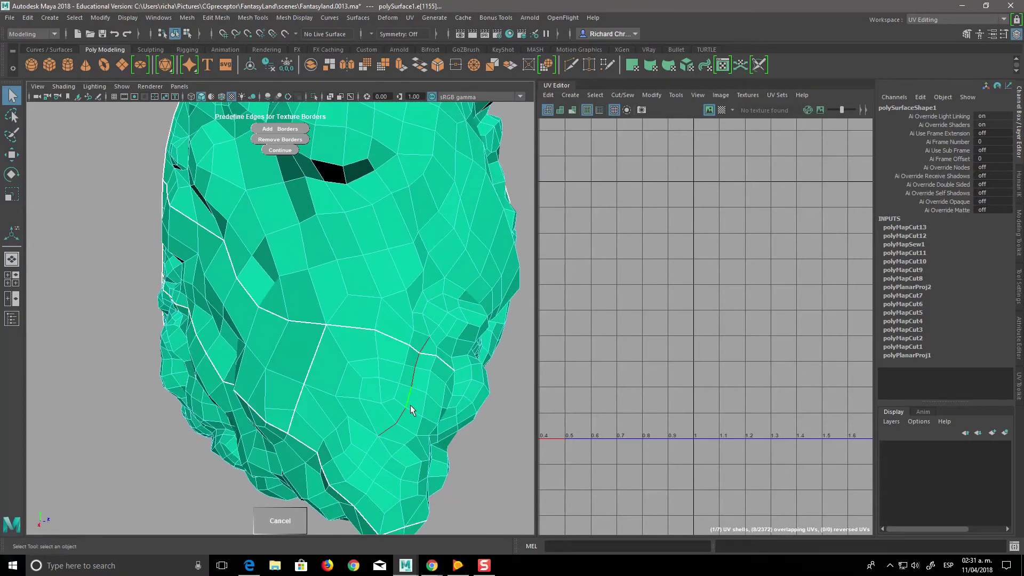
{"action": "left_click", "coordinate": [373, 445]}
{"action": "left_click_drag", "start_coordinate": [374, 482], "coordinate": [413, 446], "text": "alt"}
{"action": "left_click", "coordinate": [280, 128]}
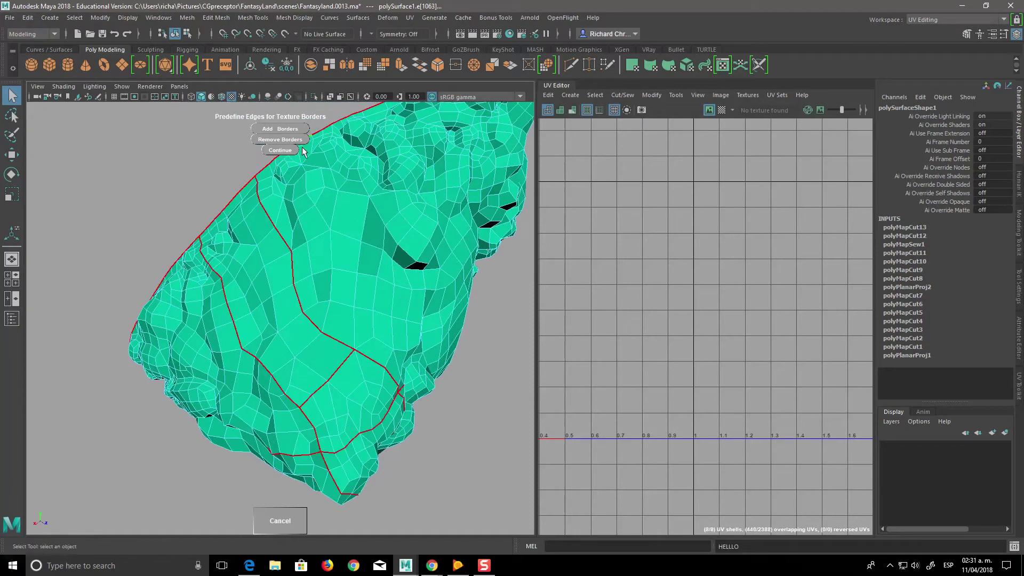
Step: Mark a new two-edge seam near the red seams as a texture border, undoing a mis-pick
{"action": "left_click_drag", "start_coordinate": [299, 176], "coordinate": [401, 420], "text": "alt"}
{"action": "left_click", "coordinate": [308, 364]}
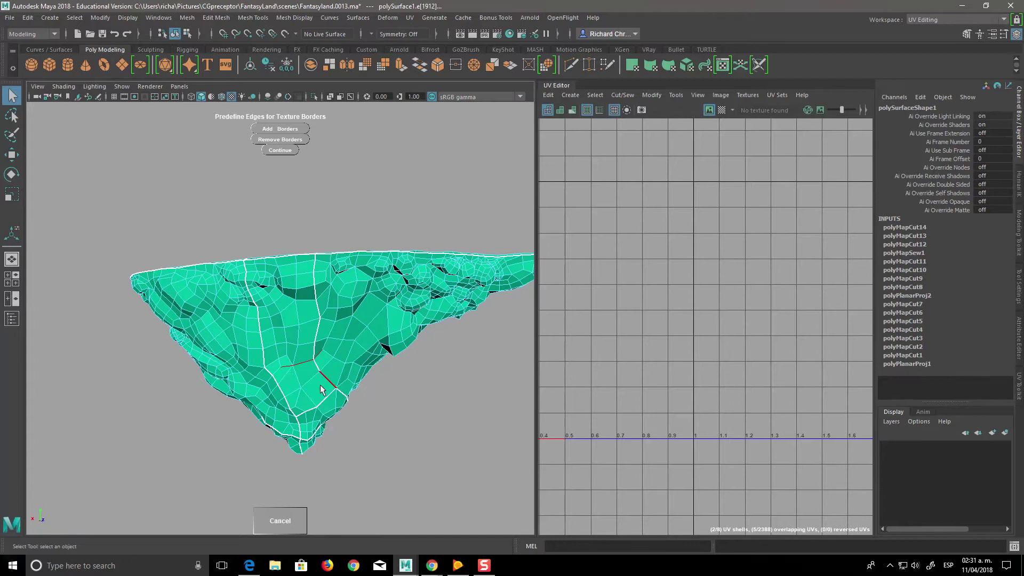
{"action": "right_click_drag", "start_coordinate": [320, 386], "coordinate": [401, 450], "text": "alt"}
{"action": "key", "text": "ctrl+z"}
{"action": "mouse_move", "coordinate": [413, 475]}
{"action": "left_mouse_down", "text": "alt"}
{"action": "mouse_move", "coordinate": [436, 452]}
{"action": "mouse_move", "coordinate": [426, 428]}
{"action": "left_mouse_up", "text": "alt"}
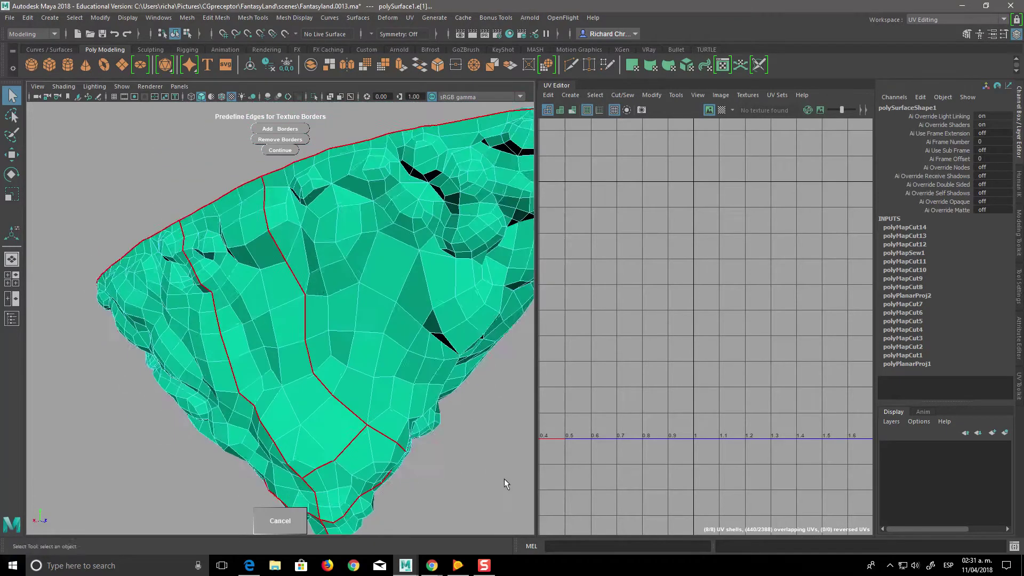
{"action": "mouse_move", "coordinate": [425, 429]}
{"action": "right_mouse_down", "text": "alt"}
{"action": "mouse_move", "coordinate": [485, 498]}
{"action": "mouse_move", "coordinate": [365, 442]}
{"action": "right_mouse_up", "text": "alt"}
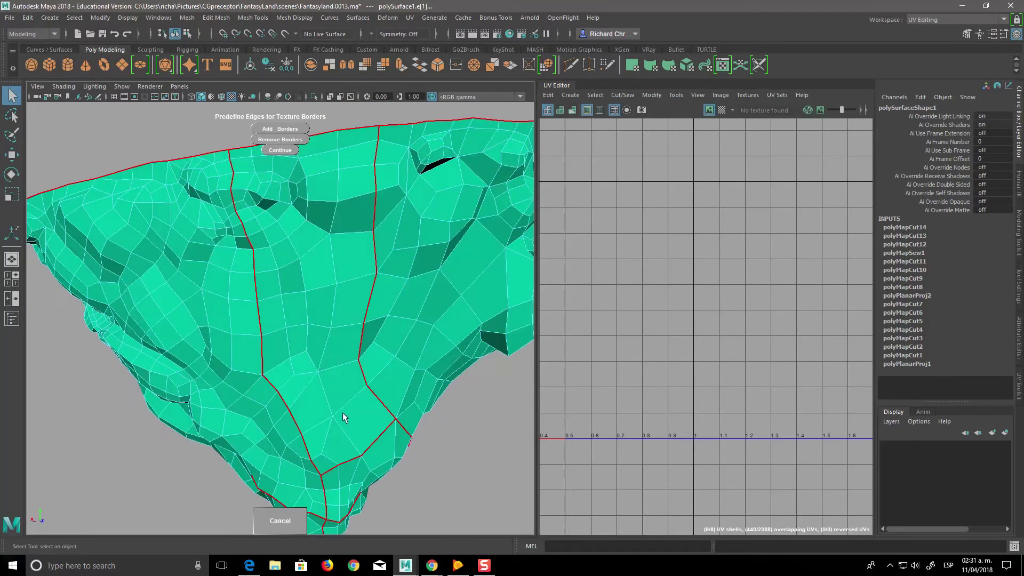
{"action": "left_click", "coordinate": [338, 371]}
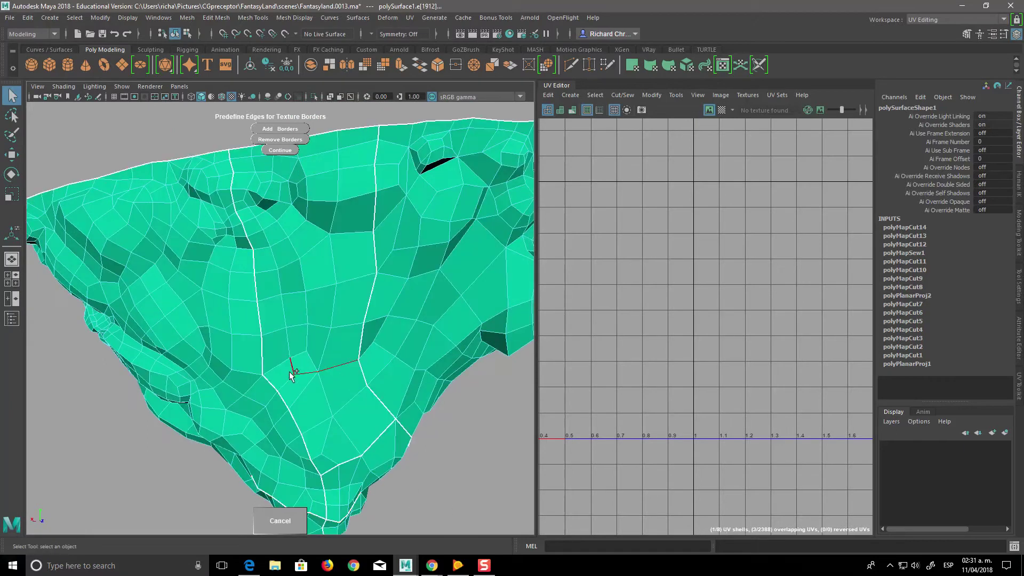
{"action": "mouse_move", "coordinate": [300, 358]}
{"action": "left_mouse_down", "text": "alt"}
{"action": "mouse_move", "coordinate": [407, 418]}
{"action": "mouse_move", "coordinate": [362, 375]}
{"action": "left_mouse_up", "text": "alt"}
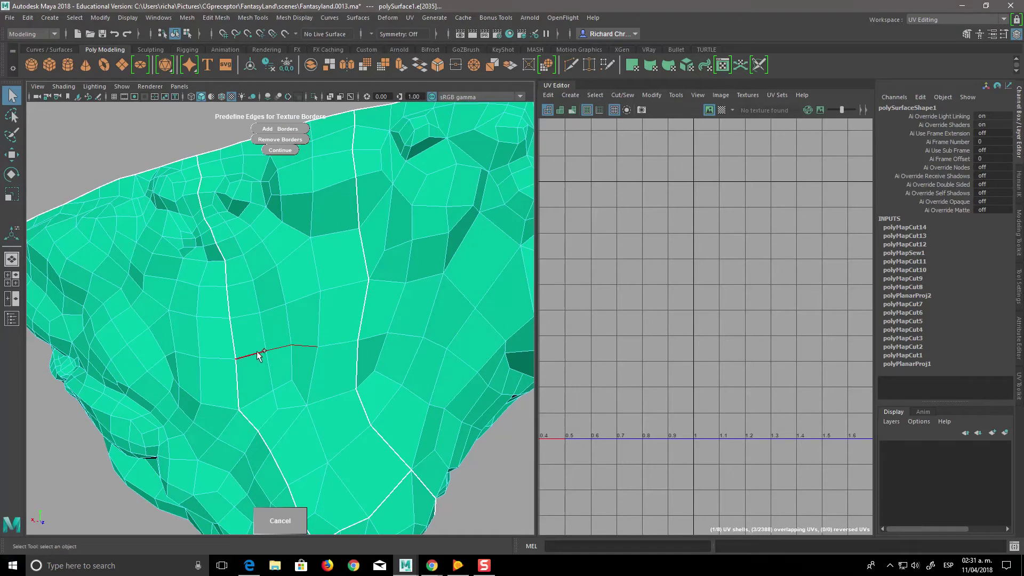
{"action": "left_click", "coordinate": [342, 347]}
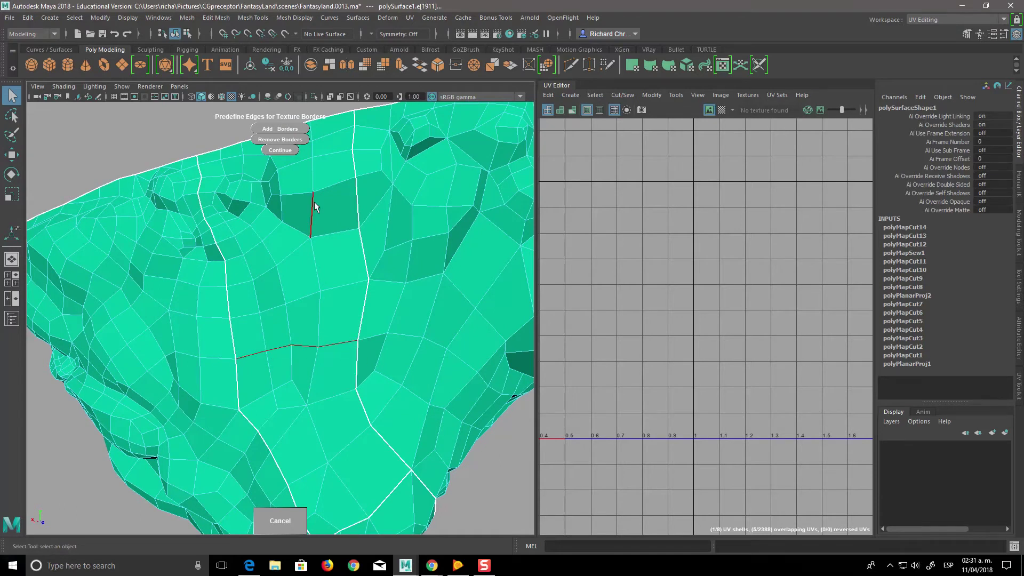
{"action": "left_click", "coordinate": [295, 131]}
Step: Make another underside seam edge a texture border, splitting the UVs into ten shells
{"action": "mouse_move", "coordinate": [436, 379]}
{"action": "left_mouse_down", "text": "alt"}
{"action": "mouse_move", "coordinate": [399, 409]}
{"action": "mouse_move", "coordinate": [349, 375]}
{"action": "left_mouse_up", "text": "alt"}
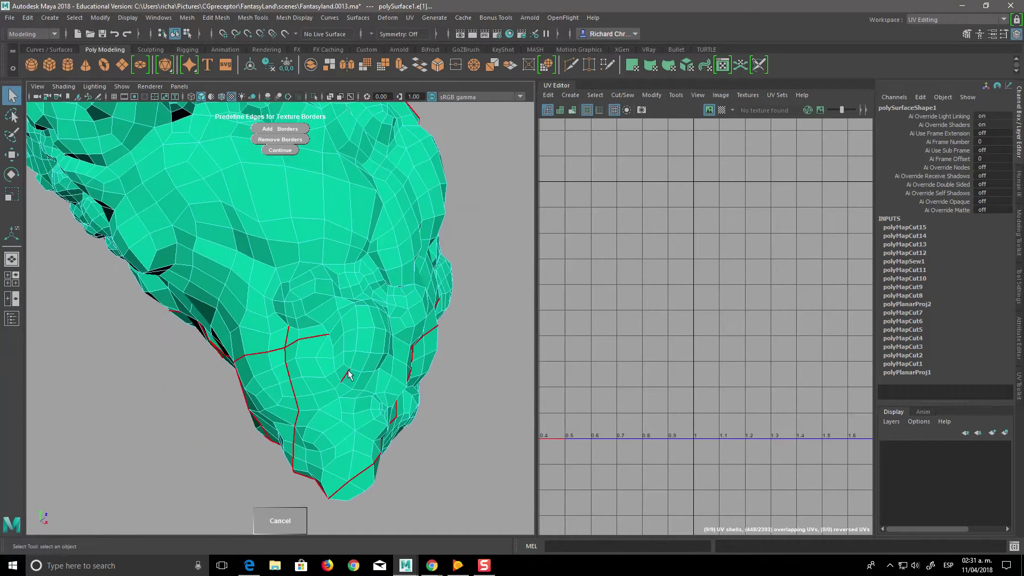
{"action": "left_click", "coordinate": [335, 364]}
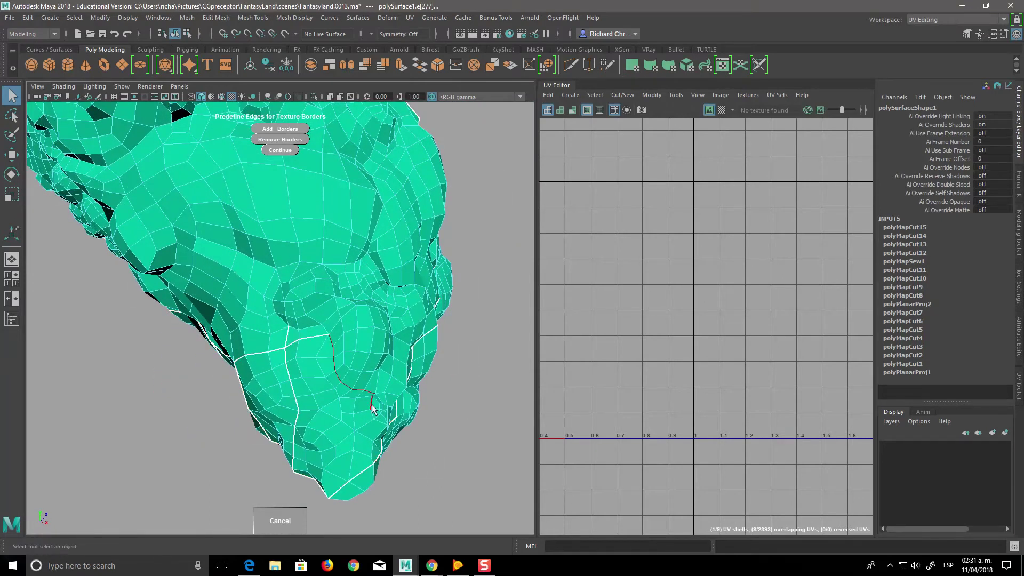
{"action": "left_click_drag", "start_coordinate": [366, 401], "coordinate": [318, 344], "text": "alt"}
{"action": "mouse_move", "coordinate": [414, 420]}
{"action": "left_mouse_down", "text": "alt"}
{"action": "mouse_move", "coordinate": [319, 419]}
{"action": "mouse_move", "coordinate": [525, 446]}
{"action": "mouse_move", "coordinate": [504, 438]}
{"action": "left_mouse_up", "text": "alt"}
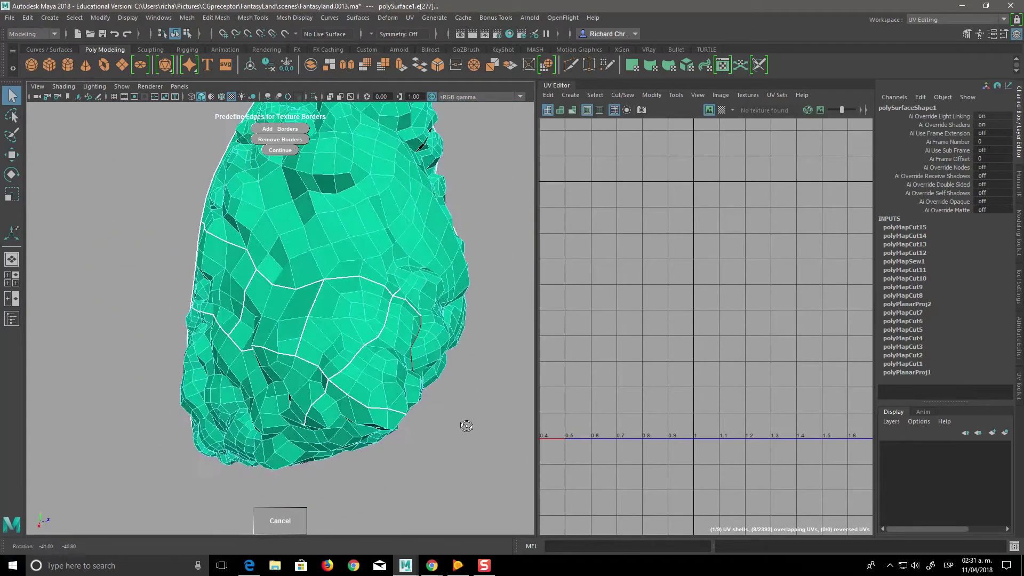
{"action": "left_click_drag", "start_coordinate": [410, 314], "coordinate": [385, 480], "text": "alt"}
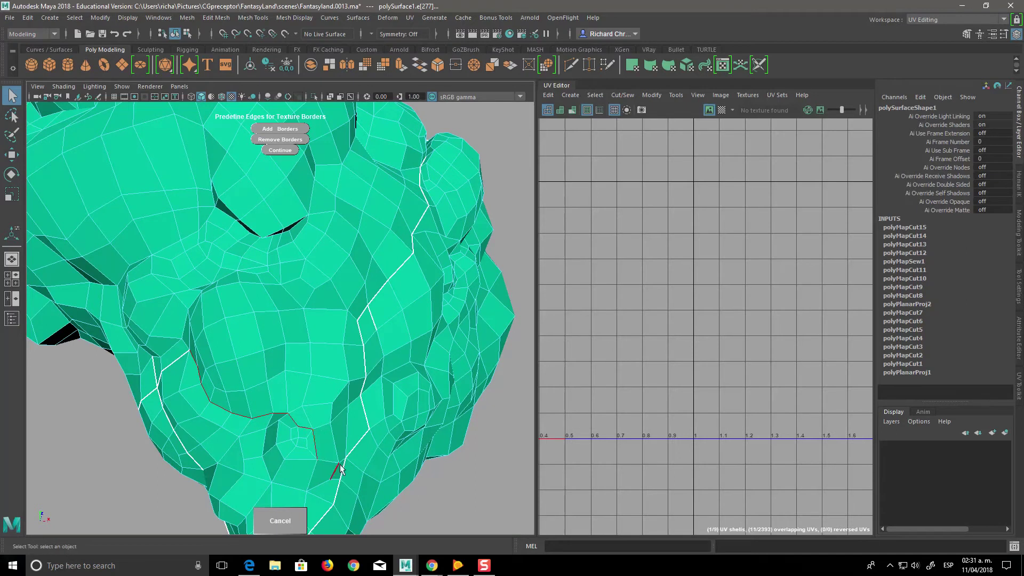
{"action": "left_click_drag", "start_coordinate": [341, 470], "coordinate": [348, 388], "text": "alt"}
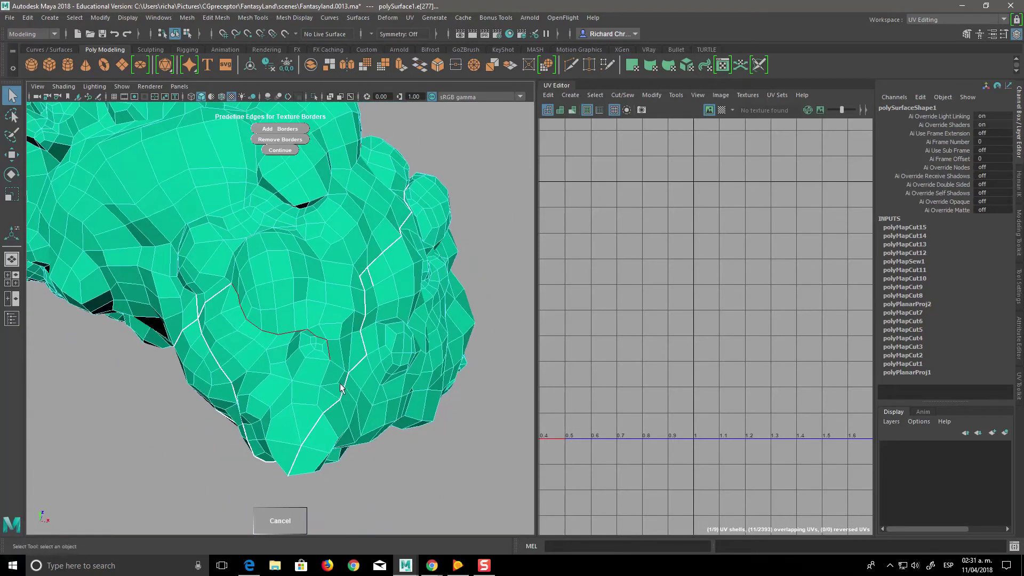
{"action": "left_click", "coordinate": [280, 128]}
Step: Reframe the whole rock and pick an edge to start the next seam
{"action": "mouse_move", "coordinate": [430, 423]}
{"action": "left_mouse_down", "text": "alt"}
{"action": "mouse_move", "coordinate": [458, 391]}
{"action": "mouse_move", "coordinate": [404, 393]}
{"action": "left_mouse_up", "text": "alt"}
{"action": "mouse_move", "coordinate": [415, 429]}
{"action": "left_mouse_down", "text": "alt"}
{"action": "mouse_move", "coordinate": [573, 415]}
{"action": "mouse_move", "coordinate": [419, 432]}
{"action": "left_mouse_up", "text": "alt"}
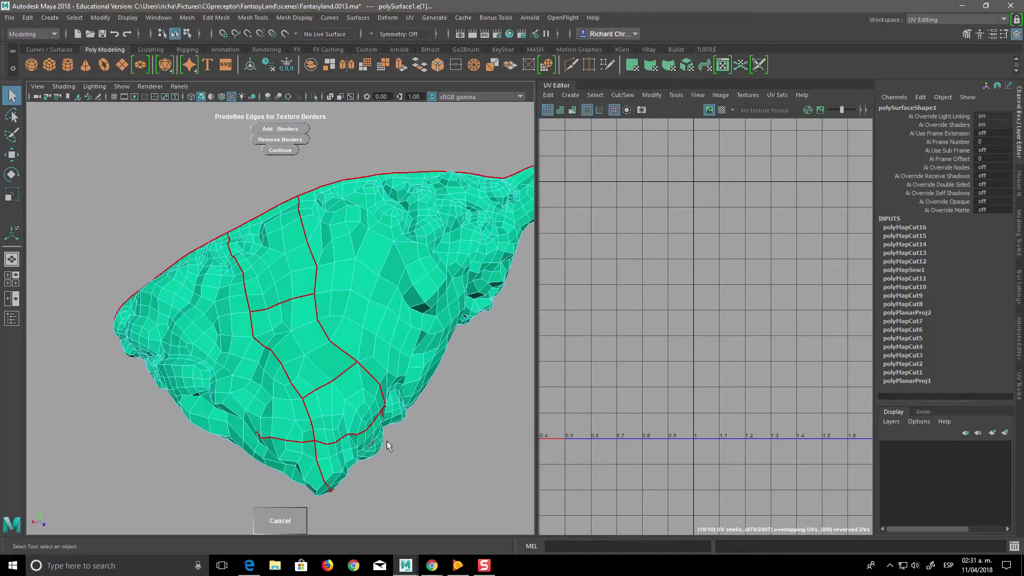
{"action": "scroll", "coordinate": [418, 438], "scroll_direction": "up", "scroll_amount": 3}
{"action": "scroll", "coordinate": [414, 458], "scroll_direction": "up", "scroll_amount": 3}
{"action": "left_click", "coordinate": [433, 444]}
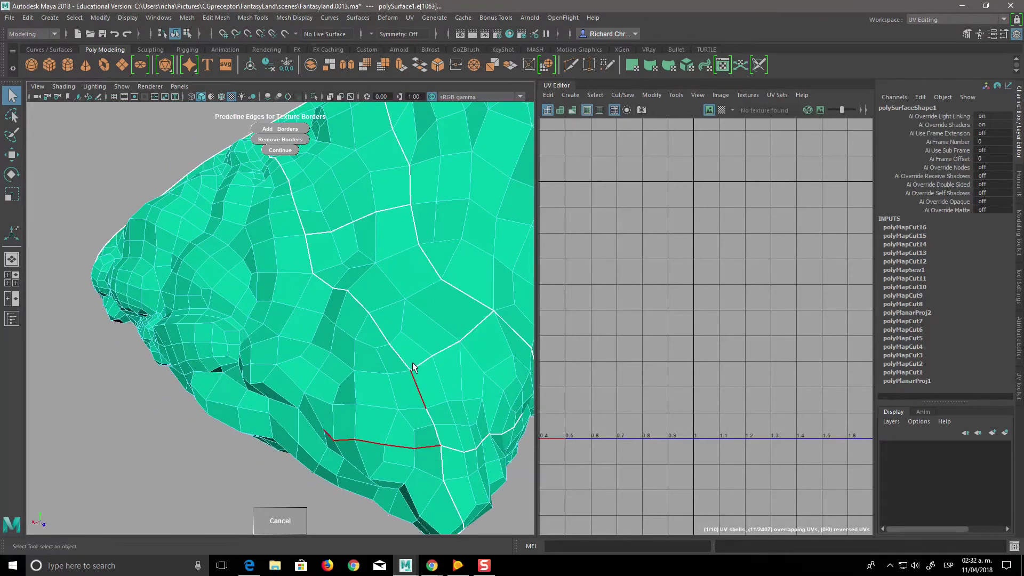
Step: Mark the already-selected side edges as texture borders and orbit to check them
{"action": "left_click", "coordinate": [309, 140]}
{"action": "left_click_drag", "start_coordinate": [488, 469], "coordinate": [476, 423], "text": "alt"}
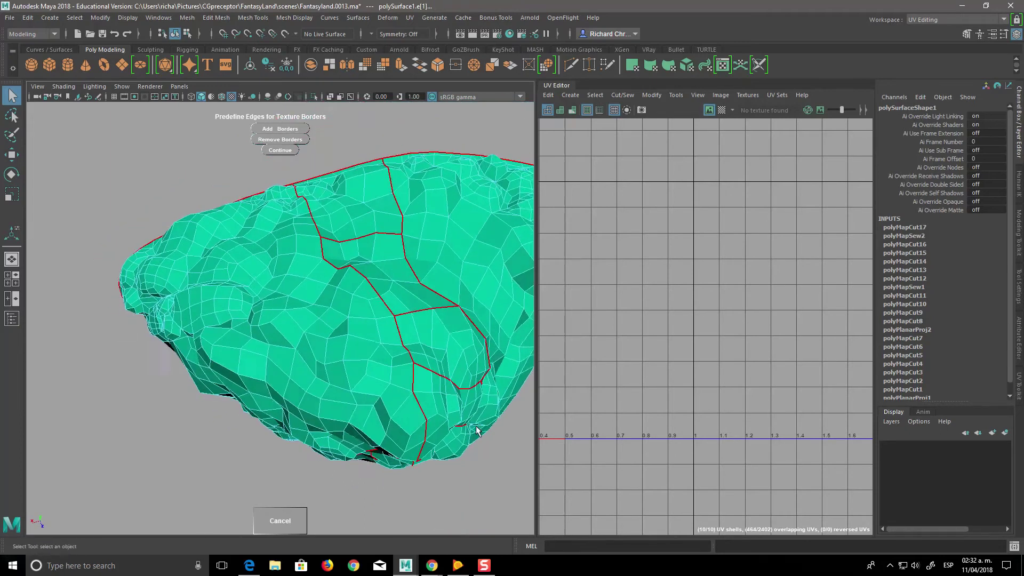
{"action": "middle_click_drag", "start_coordinate": [476, 423], "coordinate": [483, 444], "text": "alt"}
{"action": "mouse_move", "coordinate": [483, 444]}
{"action": "left_mouse_down", "text": "alt"}
{"action": "mouse_move", "coordinate": [472, 460]}
{"action": "mouse_move", "coordinate": [425, 377]}
{"action": "mouse_move", "coordinate": [423, 421]}
{"action": "mouse_move", "coordinate": [398, 382]}
{"action": "mouse_move", "coordinate": [442, 419]}
{"action": "mouse_move", "coordinate": [446, 392]}
{"action": "mouse_move", "coordinate": [430, 345]}
{"action": "mouse_move", "coordinate": [402, 306]}
{"action": "mouse_move", "coordinate": [443, 350]}
{"action": "mouse_move", "coordinate": [382, 418]}
{"action": "mouse_move", "coordinate": [299, 435]}
{"action": "mouse_move", "coordinate": [315, 425]}
{"action": "left_mouse_up", "text": "alt"}
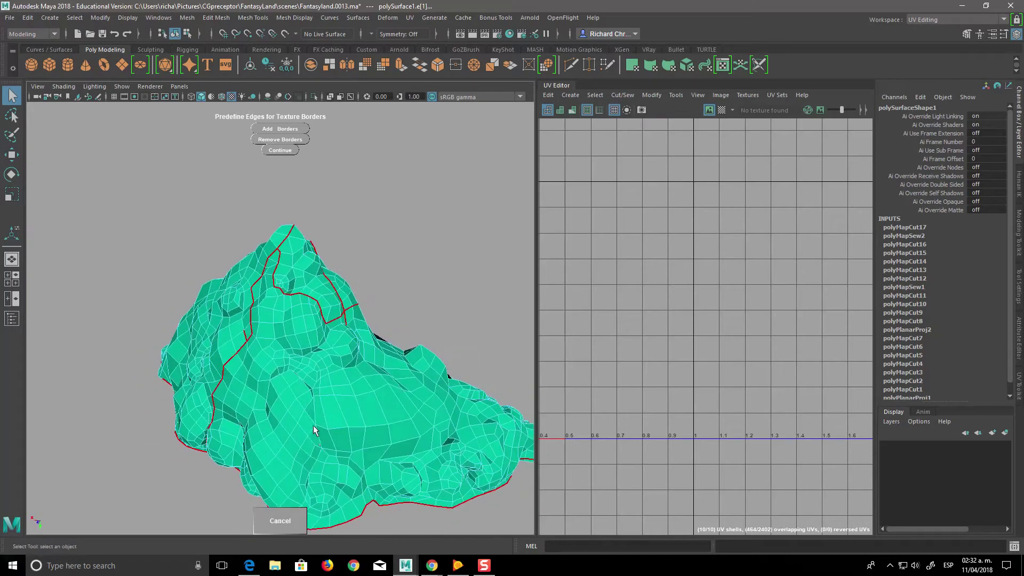
{"action": "scroll", "coordinate": [380, 450], "scroll_direction": "up", "scroll_amount": 3}
{"action": "mouse_move", "coordinate": [381, 453]}
{"action": "left_mouse_down", "text": "alt"}
{"action": "mouse_move", "coordinate": [350, 361]}
{"action": "mouse_move", "coordinate": [314, 370]}
{"action": "left_mouse_up", "text": "alt"}
Step: Select a seam path around the side lobe and add it as a texture border
{"action": "left_click", "coordinate": [295, 367]}
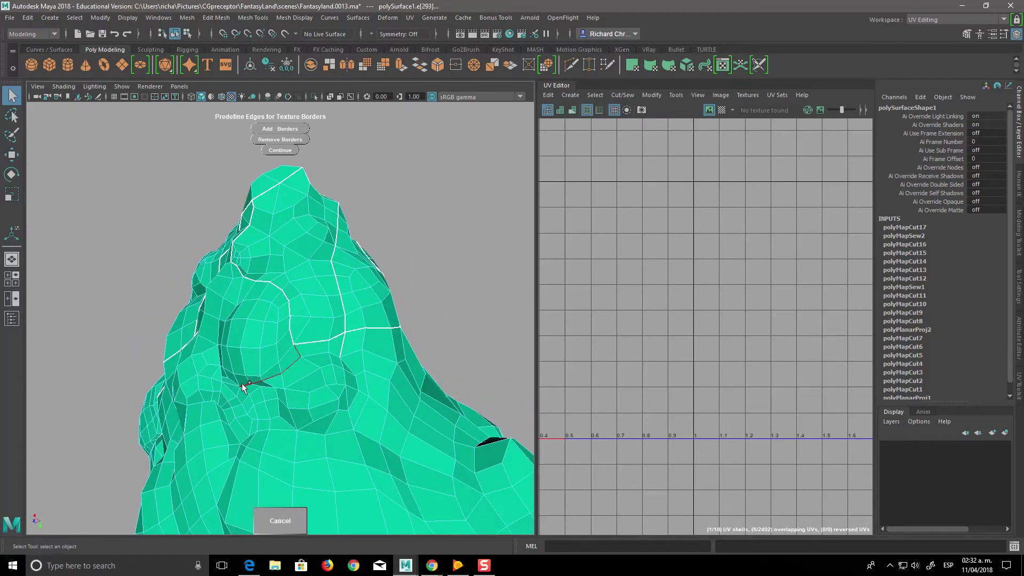
{"action": "scroll", "coordinate": [277, 401], "scroll_direction": "up", "scroll_amount": 3}
{"action": "scroll", "coordinate": [336, 446], "scroll_direction": "up", "scroll_amount": 2}
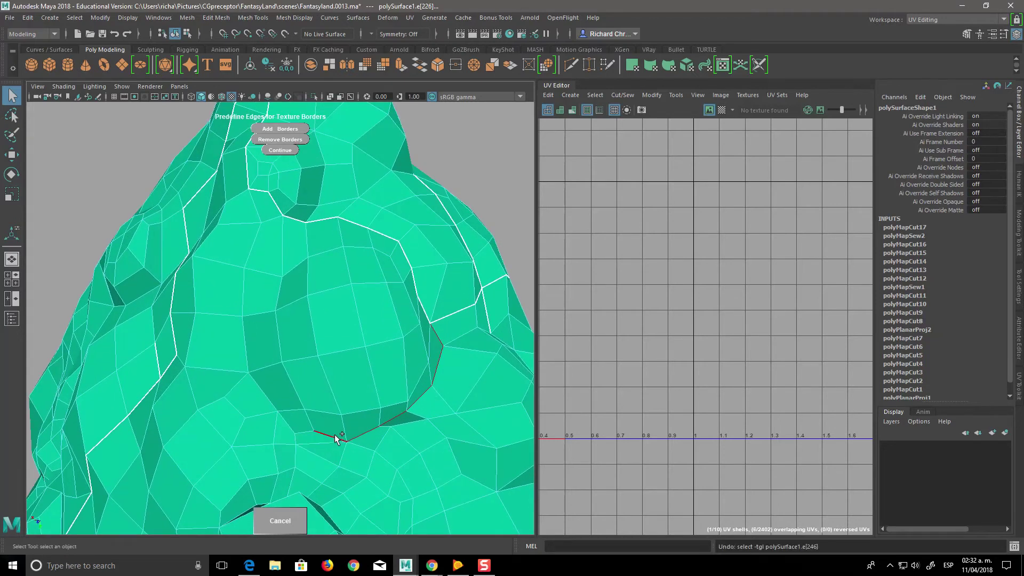
{"action": "left_click", "coordinate": [287, 424]}
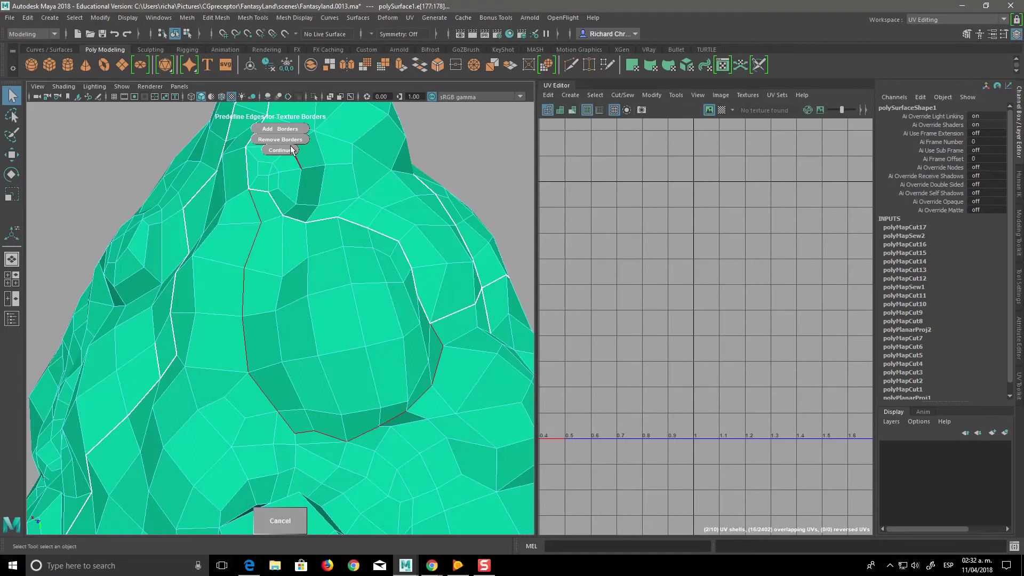
{"action": "left_click", "coordinate": [278, 129]}
Step: Tumble toward the rock's underside and pick an edge for the next seam
{"action": "mouse_move", "coordinate": [495, 421]}
{"action": "left_mouse_down", "text": "alt"}
{"action": "mouse_move", "coordinate": [398, 378]}
{"action": "mouse_move", "coordinate": [401, 394]}
{"action": "left_mouse_up", "text": "alt"}
{"action": "mouse_move", "coordinate": [278, 391]}
{"action": "left_mouse_down", "text": "alt"}
{"action": "mouse_move", "coordinate": [396, 416]}
{"action": "mouse_move", "coordinate": [393, 407]}
{"action": "mouse_move", "coordinate": [407, 462]}
{"action": "mouse_move", "coordinate": [433, 498]}
{"action": "mouse_move", "coordinate": [504, 393]}
{"action": "mouse_move", "coordinate": [424, 416]}
{"action": "mouse_move", "coordinate": [496, 444]}
{"action": "left_mouse_up", "text": "alt"}
{"action": "left_click_drag", "start_coordinate": [528, 427], "coordinate": [590, 299], "text": "alt"}
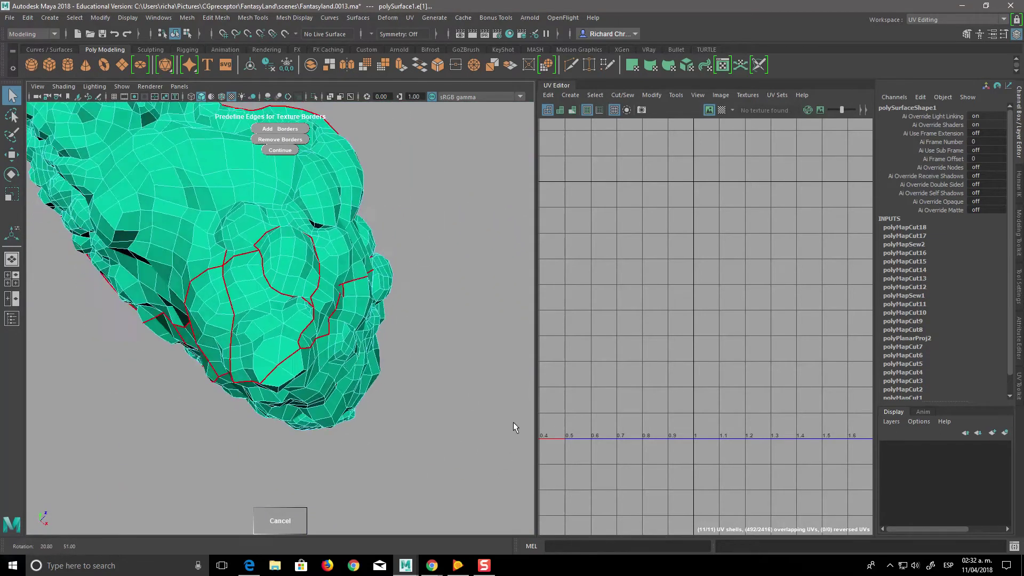
{"action": "scroll", "coordinate": [463, 282], "scroll_direction": "up", "scroll_amount": 5}
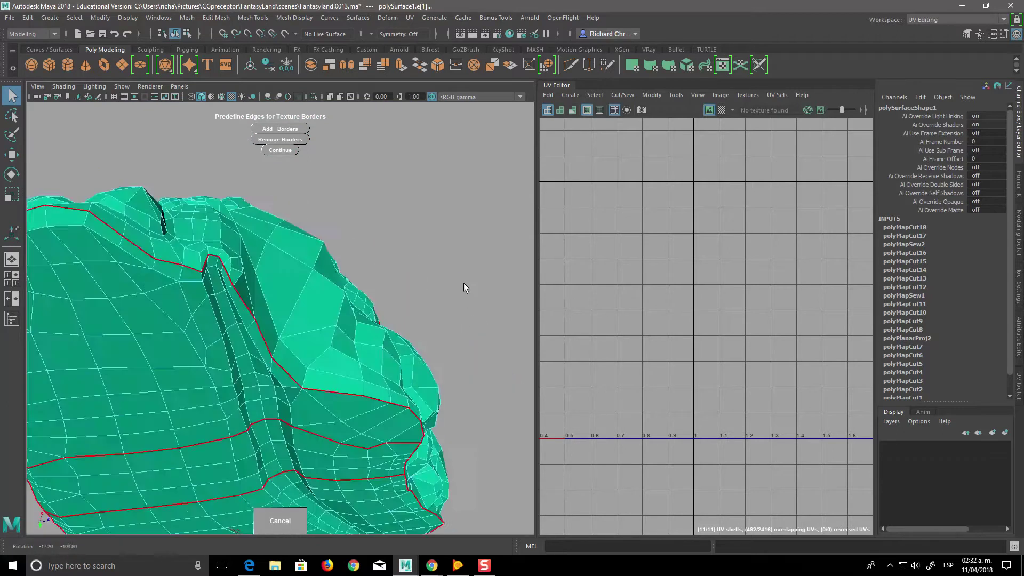
{"action": "scroll", "coordinate": [460, 226], "scroll_direction": "up", "scroll_amount": 3}
{"action": "left_click", "coordinate": [472, 430]}
{"action": "scroll", "coordinate": [447, 427], "scroll_direction": "down", "scroll_amount": 5}
{"action": "mouse_move", "coordinate": [354, 359]}
{"action": "left_mouse_down", "text": "alt"}
{"action": "mouse_move", "coordinate": [389, 274]}
{"action": "mouse_move", "coordinate": [483, 327]}
{"action": "mouse_move", "coordinate": [451, 297]}
{"action": "mouse_move", "coordinate": [385, 350]}
{"action": "left_mouse_up", "text": "alt"}
{"action": "scroll", "coordinate": [395, 344], "scroll_direction": "up", "scroll_amount": 4}
Step: Select a seam path along the lobe and mark those edges as texture borders
{"action": "scroll", "coordinate": [395, 344], "scroll_direction": "down", "scroll_amount": 3}
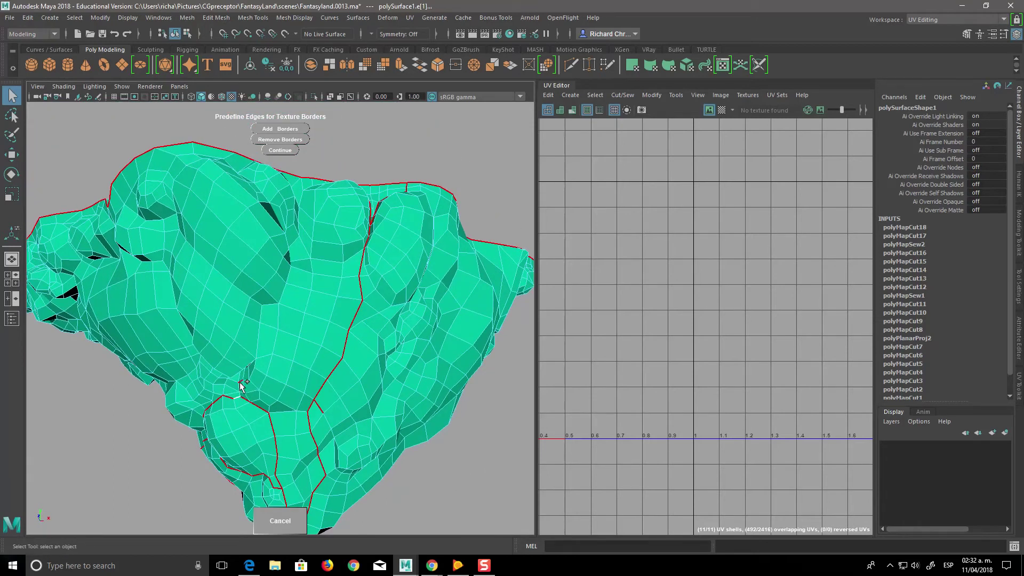
{"action": "scroll", "coordinate": [249, 403], "scroll_direction": "up", "scroll_amount": 2}
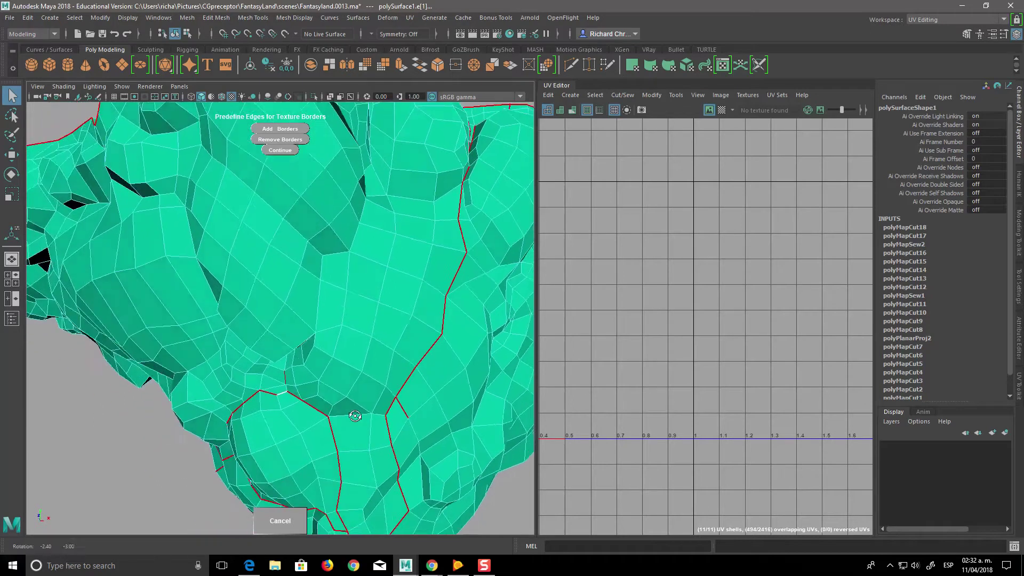
{"action": "left_click_drag", "start_coordinate": [249, 403], "coordinate": [315, 372], "text": "alt"}
{"action": "left_click", "coordinate": [316, 371]}
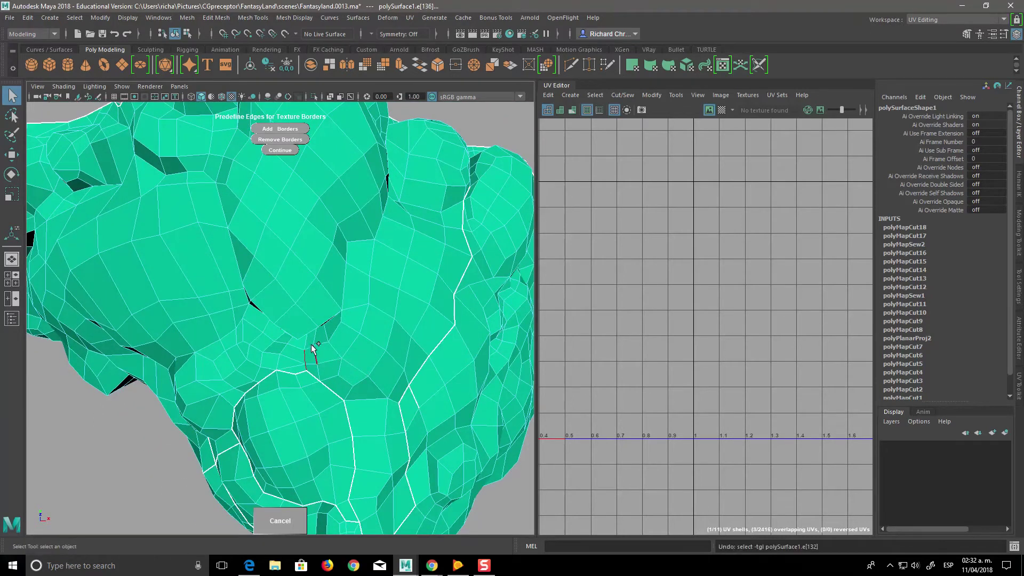
{"action": "scroll", "coordinate": [422, 427], "scroll_direction": "up", "scroll_amount": 4}
{"action": "mouse_move", "coordinate": [417, 457]}
{"action": "middle_mouse_down", "text": "alt"}
{"action": "mouse_move", "coordinate": [403, 430]}
{"action": "mouse_move", "coordinate": [396, 470]}
{"action": "middle_mouse_up", "text": "alt"}
{"action": "left_click", "coordinate": [313, 376], "text": "shift"}
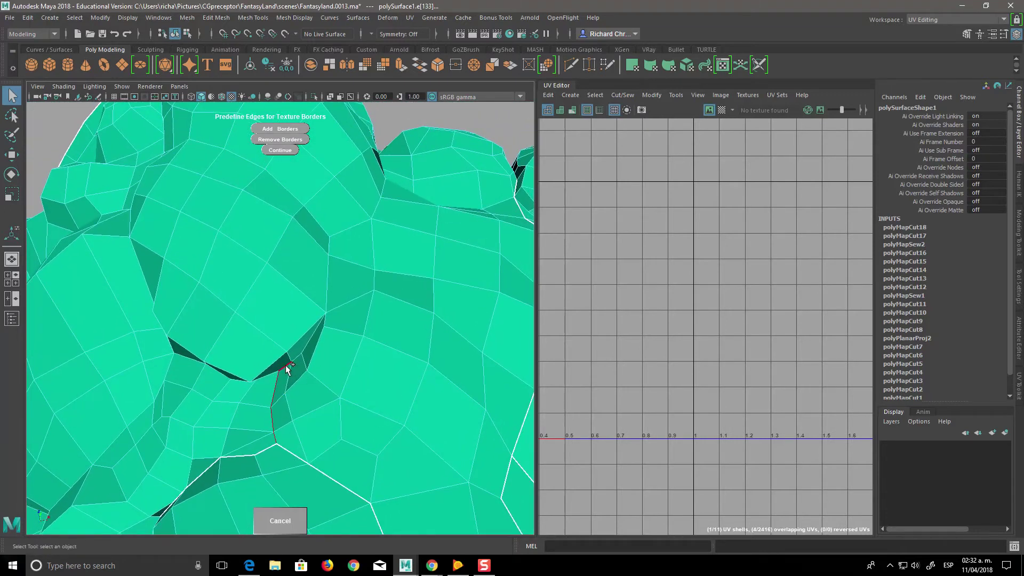
{"action": "mouse_move", "coordinate": [337, 344]}
{"action": "left_mouse_down", "text": "alt"}
{"action": "mouse_move", "coordinate": [378, 366]}
{"action": "mouse_move", "coordinate": [361, 399]}
{"action": "mouse_move", "coordinate": [354, 361]}
{"action": "mouse_move", "coordinate": [337, 378]}
{"action": "left_mouse_up", "text": "alt"}
{"action": "mouse_move", "coordinate": [386, 341]}
{"action": "left_mouse_down", "text": "alt"}
{"action": "mouse_move", "coordinate": [391, 322]}
{"action": "mouse_move", "coordinate": [324, 316]}
{"action": "left_mouse_up", "text": "alt"}
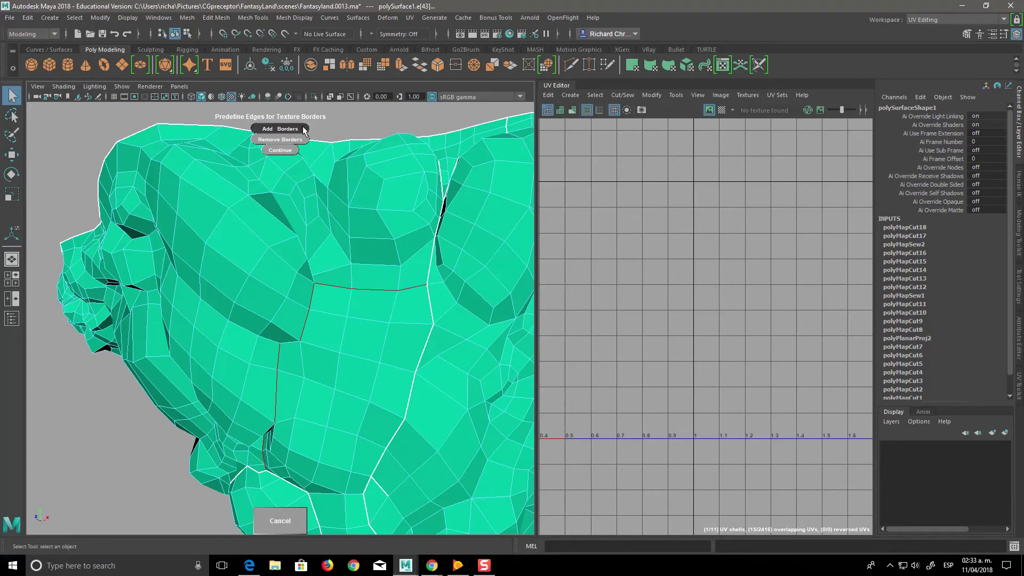
{"action": "left_click", "coordinate": [274, 128]}
Step: Review the new border and remove it from the wrongly selected edges
{"action": "mouse_move", "coordinate": [347, 321]}
{"action": "left_mouse_down", "text": "alt"}
{"action": "mouse_move", "coordinate": [441, 356]}
{"action": "mouse_move", "coordinate": [331, 427]}
{"action": "left_mouse_up", "text": "alt"}
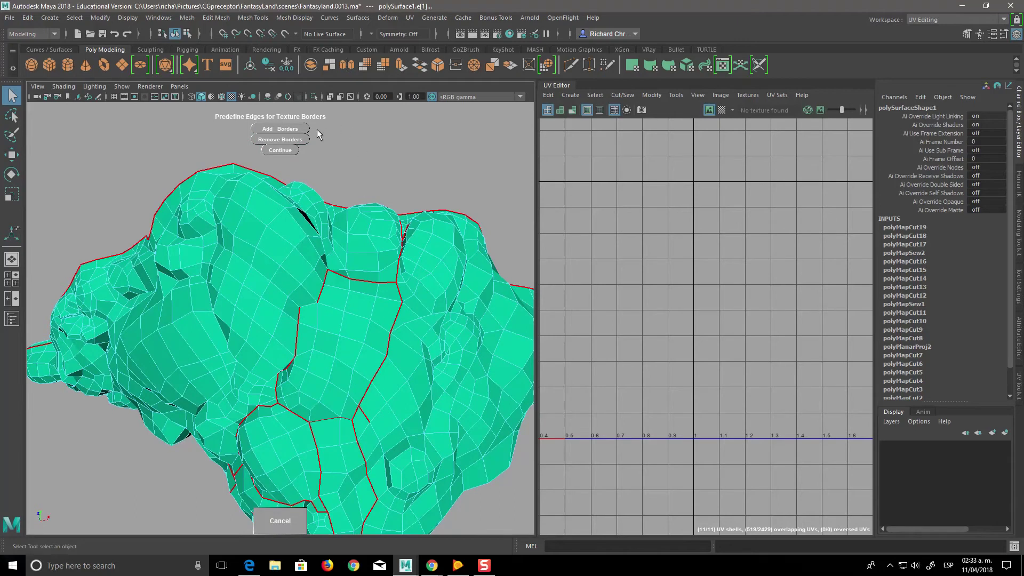
{"action": "left_click_drag", "start_coordinate": [419, 342], "coordinate": [332, 379], "text": "alt"}
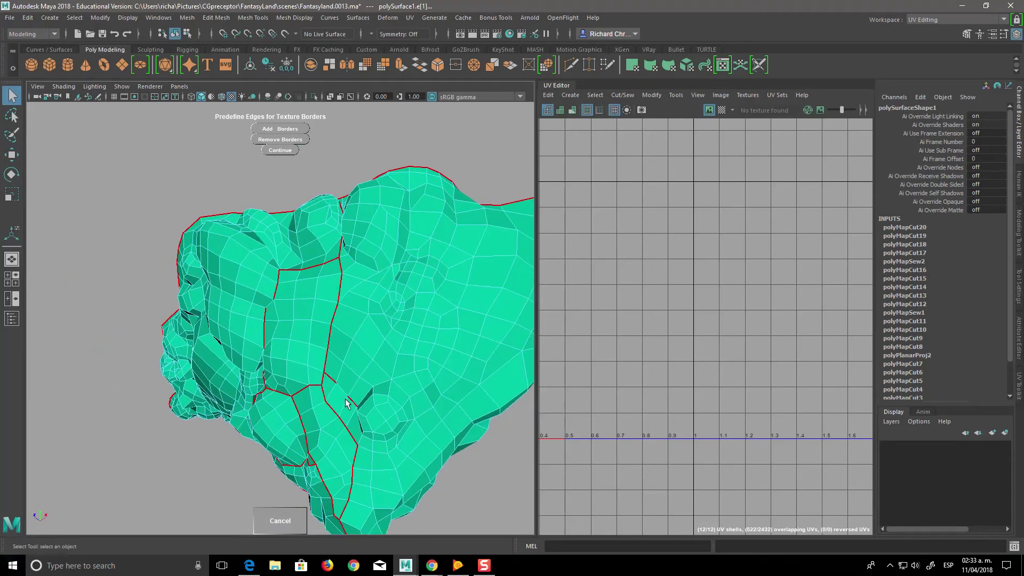
{"action": "left_click", "coordinate": [289, 133]}
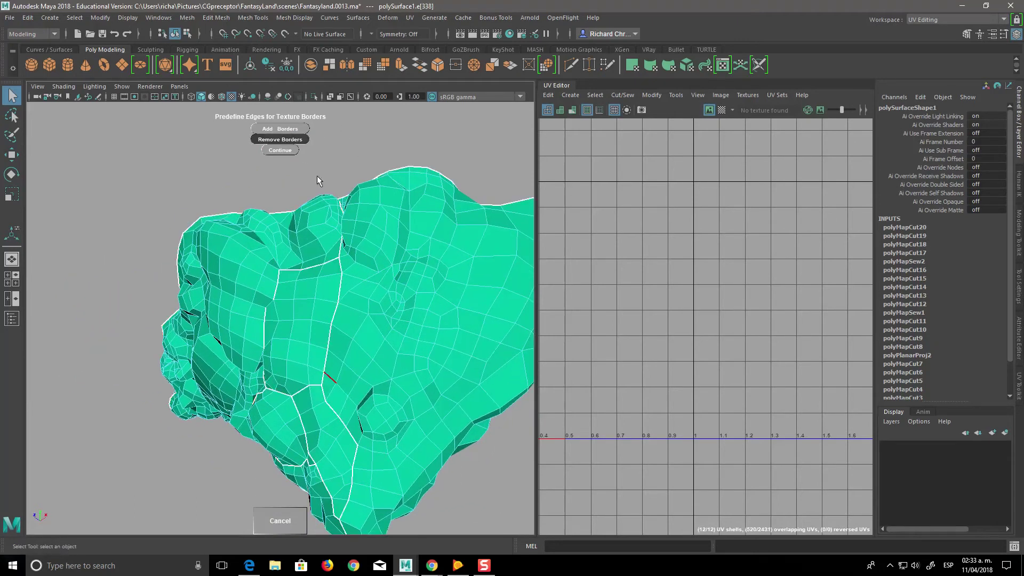
Step: Turn the rock over and mark the selected edges as texture borders
{"action": "mouse_move", "coordinate": [414, 446]}
{"action": "left_mouse_down", "text": "alt"}
{"action": "mouse_move", "coordinate": [372, 409]}
{"action": "mouse_move", "coordinate": [457, 398]}
{"action": "mouse_move", "coordinate": [384, 384]}
{"action": "mouse_move", "coordinate": [389, 434]}
{"action": "mouse_move", "coordinate": [448, 455]}
{"action": "mouse_move", "coordinate": [380, 458]}
{"action": "mouse_move", "coordinate": [354, 441]}
{"action": "left_mouse_up", "text": "alt"}
{"action": "mouse_move", "coordinate": [354, 441]}
{"action": "right_mouse_down", "text": "alt"}
{"action": "mouse_move", "coordinate": [442, 430]}
{"action": "mouse_move", "coordinate": [432, 451]}
{"action": "right_mouse_up", "text": "alt"}
{"action": "mouse_move", "coordinate": [433, 452]}
{"action": "left_mouse_down", "text": "alt"}
{"action": "mouse_move", "coordinate": [480, 434]}
{"action": "mouse_move", "coordinate": [494, 480]}
{"action": "mouse_move", "coordinate": [434, 442]}
{"action": "mouse_move", "coordinate": [489, 494]}
{"action": "mouse_move", "coordinate": [427, 504]}
{"action": "mouse_move", "coordinate": [359, 451]}
{"action": "mouse_move", "coordinate": [395, 441]}
{"action": "mouse_move", "coordinate": [415, 396]}
{"action": "mouse_move", "coordinate": [369, 458]}
{"action": "mouse_move", "coordinate": [376, 468]}
{"action": "mouse_move", "coordinate": [373, 450]}
{"action": "mouse_move", "coordinate": [245, 372]}
{"action": "left_mouse_up", "text": "alt"}
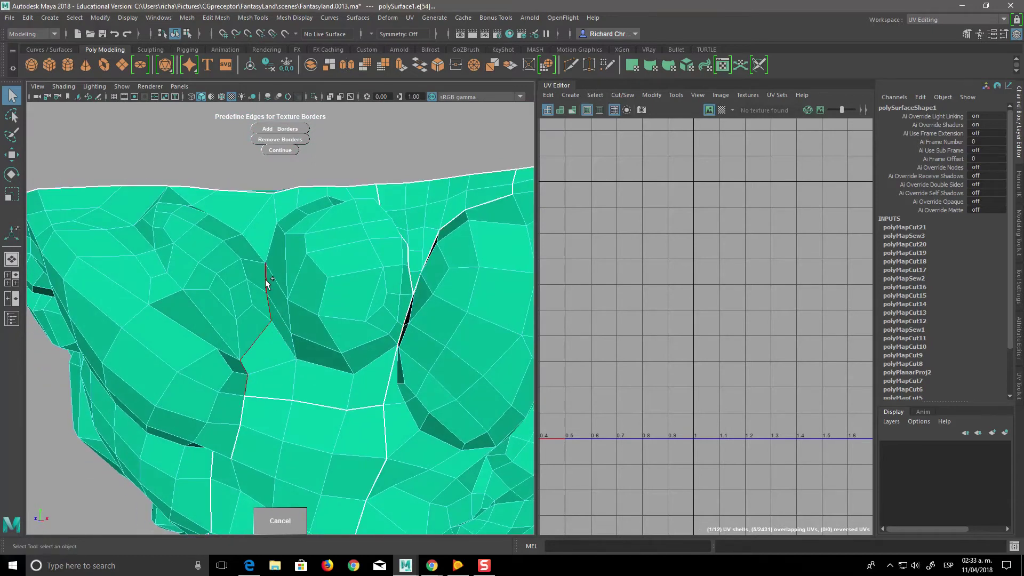
{"action": "left_click_drag", "start_coordinate": [283, 272], "coordinate": [352, 335], "text": "alt"}
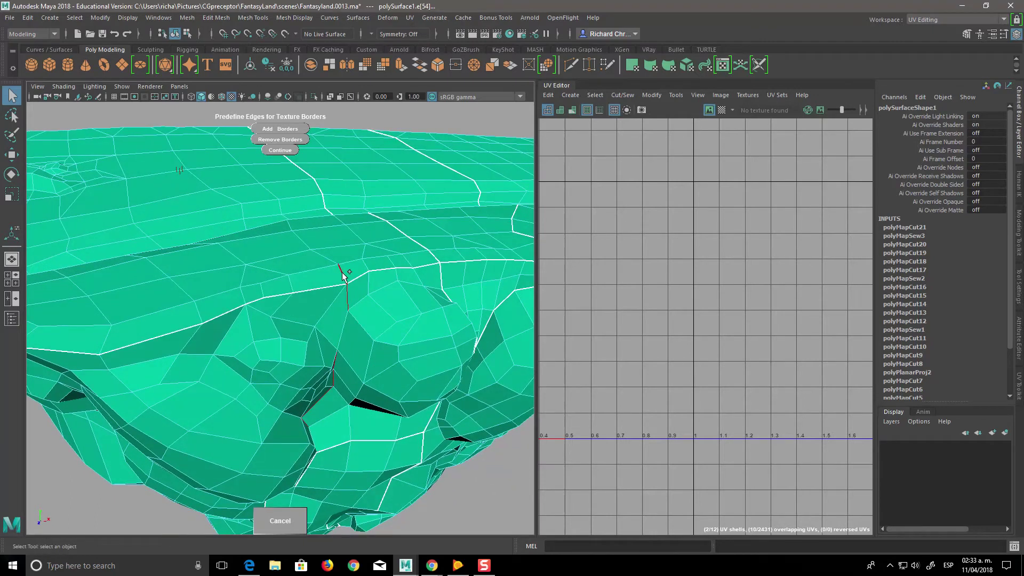
{"action": "left_click", "coordinate": [300, 128]}
Step: Look down on the rock's top and add another edge set as a border
{"action": "mouse_move", "coordinate": [327, 176]}
{"action": "left_mouse_down", "text": "alt"}
{"action": "mouse_move", "coordinate": [453, 350]}
{"action": "mouse_move", "coordinate": [425, 424]}
{"action": "mouse_move", "coordinate": [382, 408]}
{"action": "mouse_move", "coordinate": [318, 432]}
{"action": "left_mouse_up", "text": "alt"}
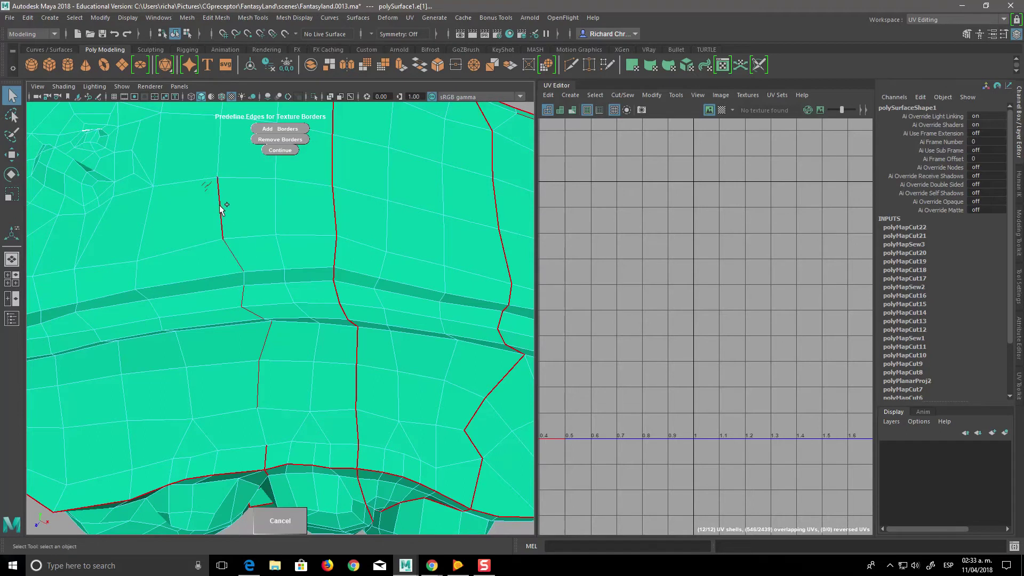
{"action": "scroll", "coordinate": [400, 389], "scroll_direction": "down", "scroll_amount": 3}
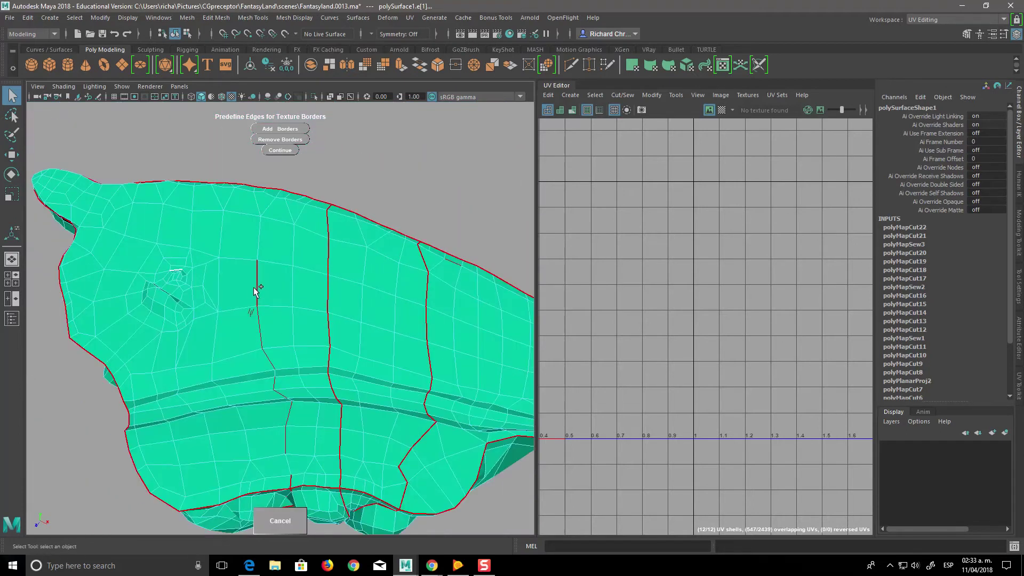
{"action": "mouse_move", "coordinate": [296, 325]}
{"action": "left_mouse_down", "text": "alt"}
{"action": "mouse_move", "coordinate": [450, 407]}
{"action": "mouse_move", "coordinate": [469, 427]}
{"action": "mouse_move", "coordinate": [418, 393]}
{"action": "mouse_move", "coordinate": [403, 458]}
{"action": "mouse_move", "coordinate": [494, 421]}
{"action": "mouse_move", "coordinate": [430, 389]}
{"action": "mouse_move", "coordinate": [459, 320]}
{"action": "mouse_move", "coordinate": [490, 327]}
{"action": "mouse_move", "coordinate": [491, 400]}
{"action": "mouse_move", "coordinate": [612, 366]}
{"action": "mouse_move", "coordinate": [533, 368]}
{"action": "mouse_move", "coordinate": [499, 463]}
{"action": "left_mouse_up", "text": "alt"}
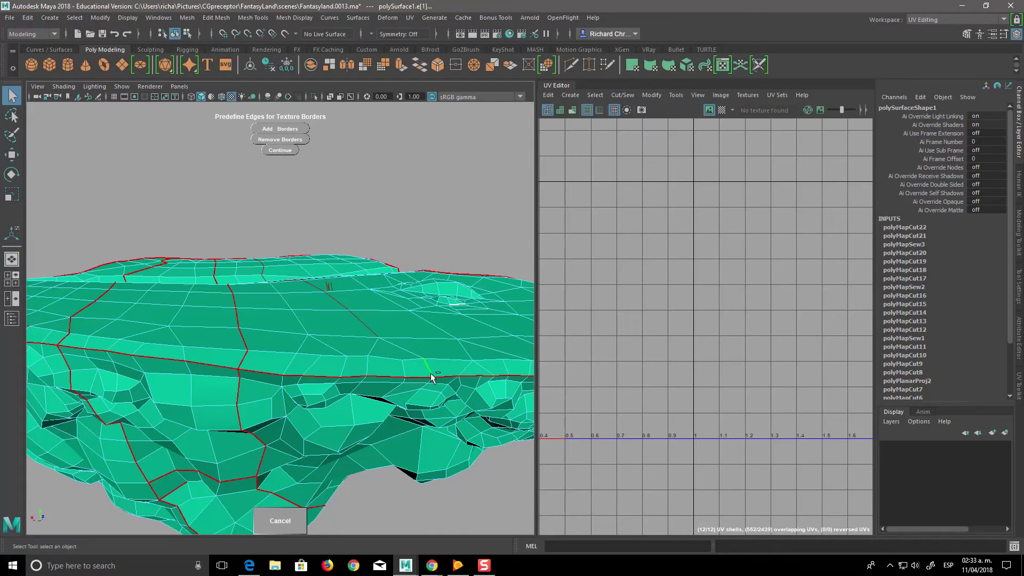
{"action": "left_click_drag", "start_coordinate": [434, 450], "coordinate": [386, 436], "text": "alt"}
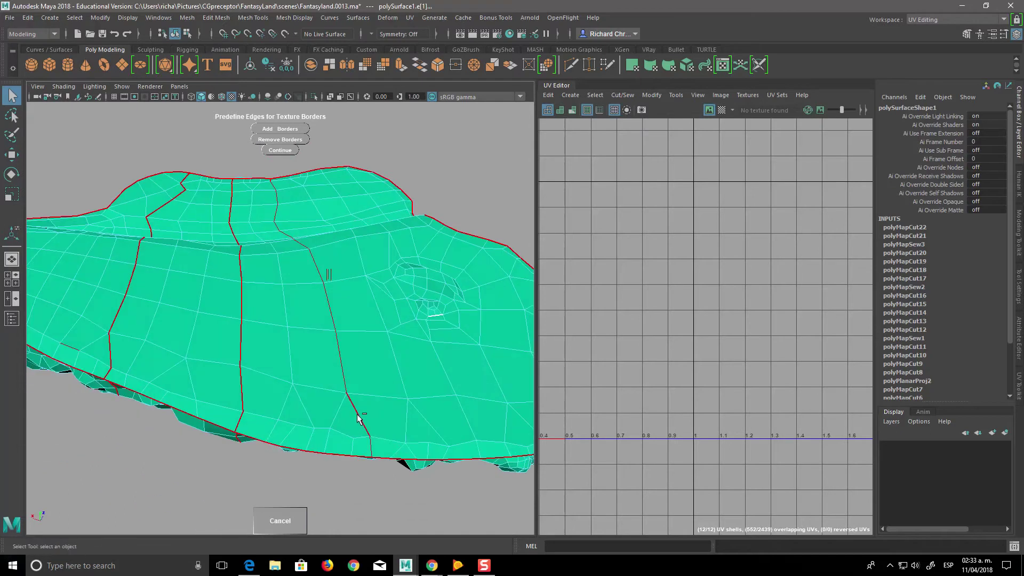
{"action": "left_click", "coordinate": [280, 129]}
Step: Extend a seam down the side as a border, bringing the rock to 14 UV shells
{"action": "mouse_move", "coordinate": [305, 237]}
{"action": "left_mouse_down", "text": "alt"}
{"action": "mouse_move", "coordinate": [417, 381]}
{"action": "mouse_move", "coordinate": [361, 412]}
{"action": "left_mouse_up", "text": "alt"}
{"action": "mouse_move", "coordinate": [360, 411]}
{"action": "right_mouse_down", "text": "alt"}
{"action": "mouse_move", "coordinate": [427, 493]}
{"action": "mouse_move", "coordinate": [431, 386]}
{"action": "right_mouse_up", "text": "alt"}
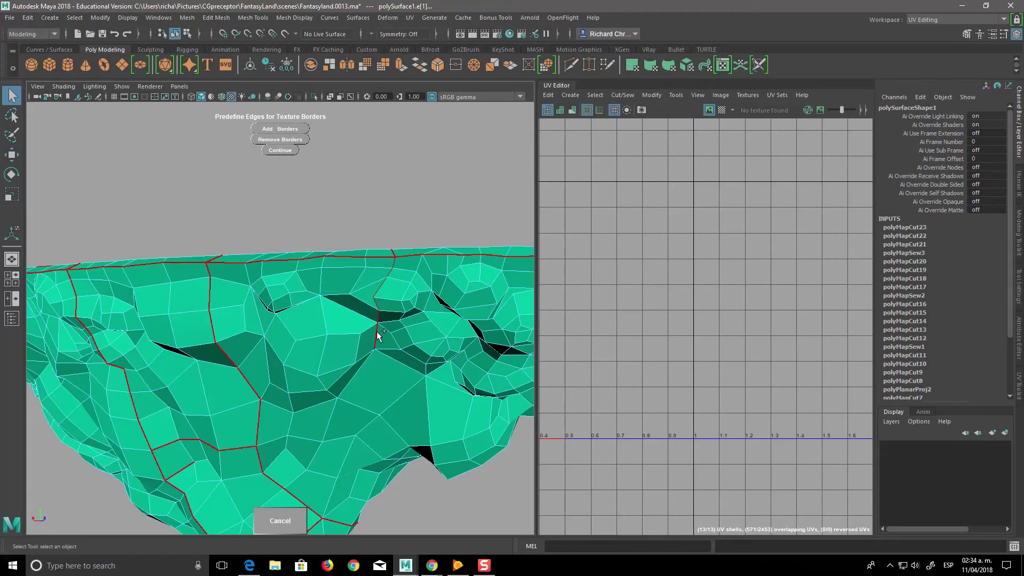
{"action": "mouse_move", "coordinate": [386, 418]}
{"action": "left_mouse_down", "text": "alt"}
{"action": "mouse_move", "coordinate": [361, 407]}
{"action": "mouse_move", "coordinate": [362, 375]}
{"action": "left_mouse_up", "text": "alt"}
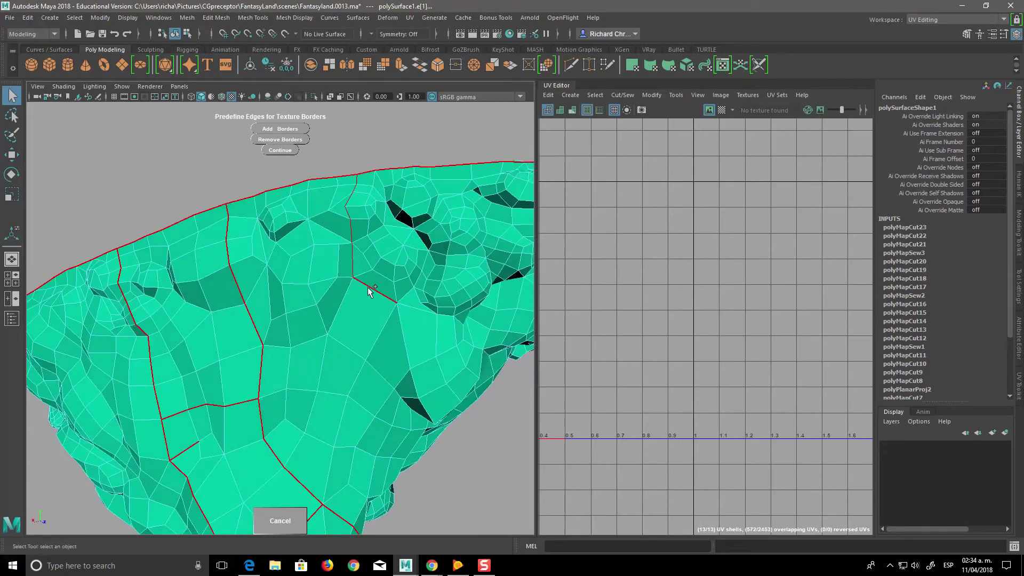
{"action": "left_click", "coordinate": [357, 380]}
{"action": "left_click", "coordinate": [278, 129]}
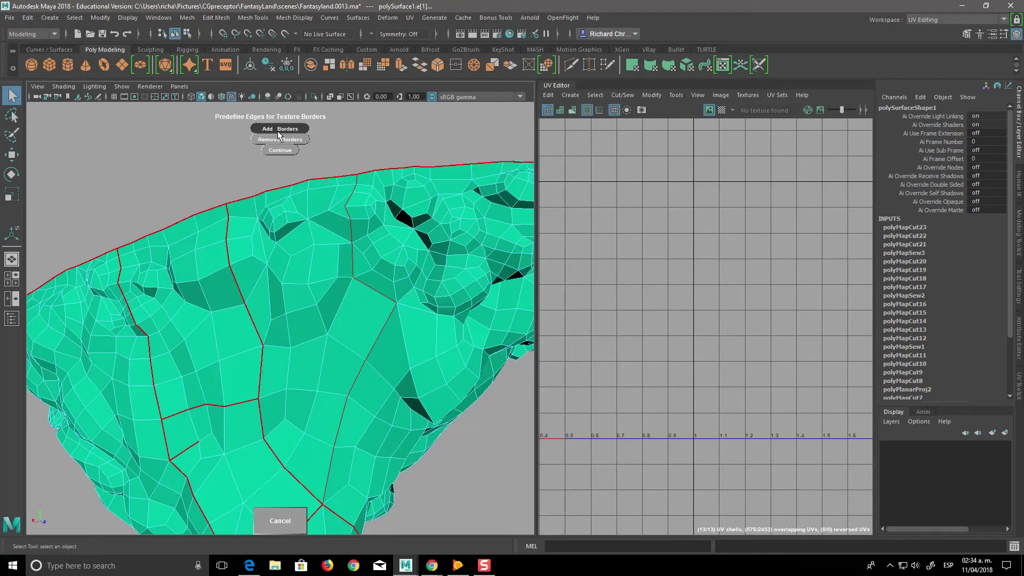
{"action": "right_click_drag", "start_coordinate": [469, 453], "coordinate": [382, 368], "text": "alt"}
{"action": "left_click_drag", "start_coordinate": [381, 367], "coordinate": [412, 403], "text": "alt"}
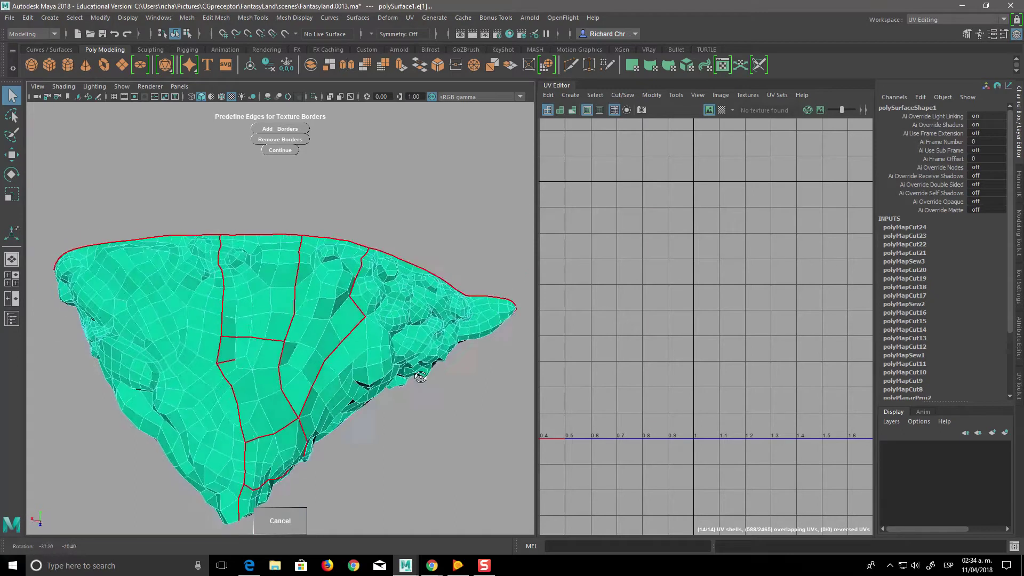
Step: Turn two short side edges near the red-bordered region into texture borders
{"action": "right_click_drag", "start_coordinate": [412, 403], "coordinate": [256, 447], "text": "alt"}
{"action": "left_click", "coordinate": [260, 386]}
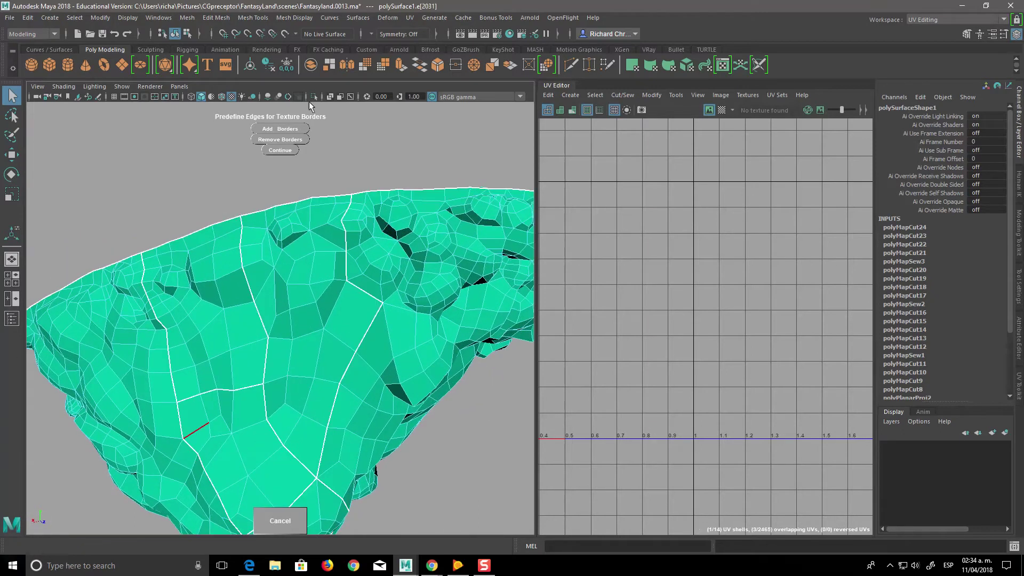
{"action": "left_click", "coordinate": [301, 131]}
{"action": "left_click_drag", "start_coordinate": [332, 452], "coordinate": [286, 380], "text": "alt"}
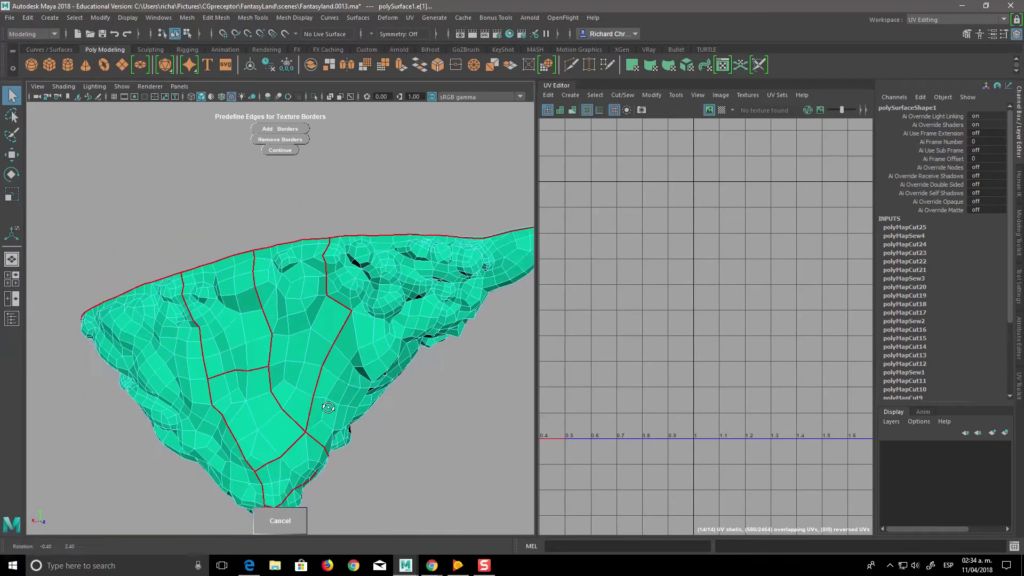
{"action": "left_click", "coordinate": [327, 328]}
{"action": "left_click", "coordinate": [293, 132]}
Step: Make an edge line across the rock a border, reaching 18 UV shells
{"action": "mouse_move", "coordinate": [425, 420]}
{"action": "left_mouse_down", "text": "alt"}
{"action": "mouse_move", "coordinate": [366, 358]}
{"action": "mouse_move", "coordinate": [350, 401]}
{"action": "left_mouse_up", "text": "alt"}
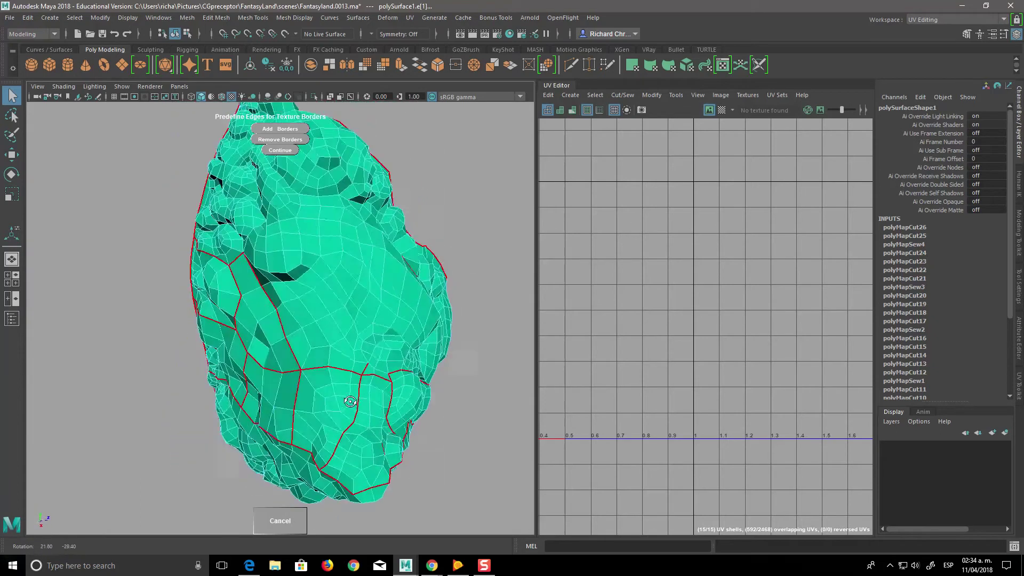
{"action": "scroll", "coordinate": [374, 411], "scroll_direction": "up", "scroll_amount": 2}
{"action": "scroll", "coordinate": [412, 418], "scroll_direction": "up", "scroll_amount": 2}
{"action": "scroll", "coordinate": [416, 427], "scroll_direction": "up", "scroll_amount": 2}
{"action": "scroll", "coordinate": [419, 435], "scroll_direction": "up", "scroll_amount": 2}
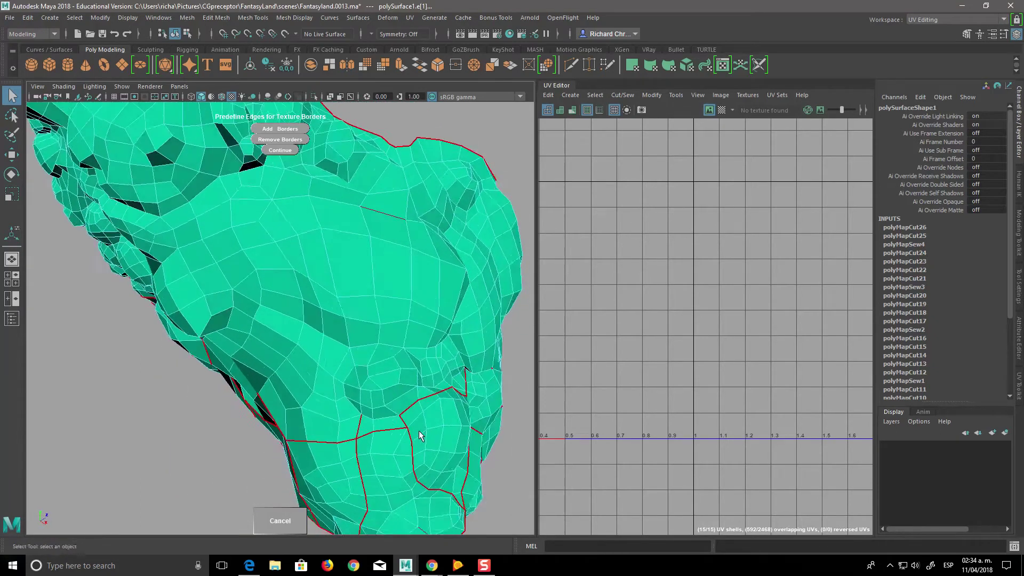
{"action": "scroll", "coordinate": [419, 436], "scroll_direction": "down", "scroll_amount": 5}
{"action": "mouse_move", "coordinate": [408, 384]}
{"action": "left_mouse_down", "text": "alt"}
{"action": "mouse_move", "coordinate": [524, 393]}
{"action": "mouse_move", "coordinate": [414, 459]}
{"action": "mouse_move", "coordinate": [423, 498]}
{"action": "mouse_move", "coordinate": [423, 454]}
{"action": "left_mouse_up", "text": "alt"}
{"action": "left_click", "coordinate": [307, 324]}
{"action": "left_click", "coordinate": [278, 129]}
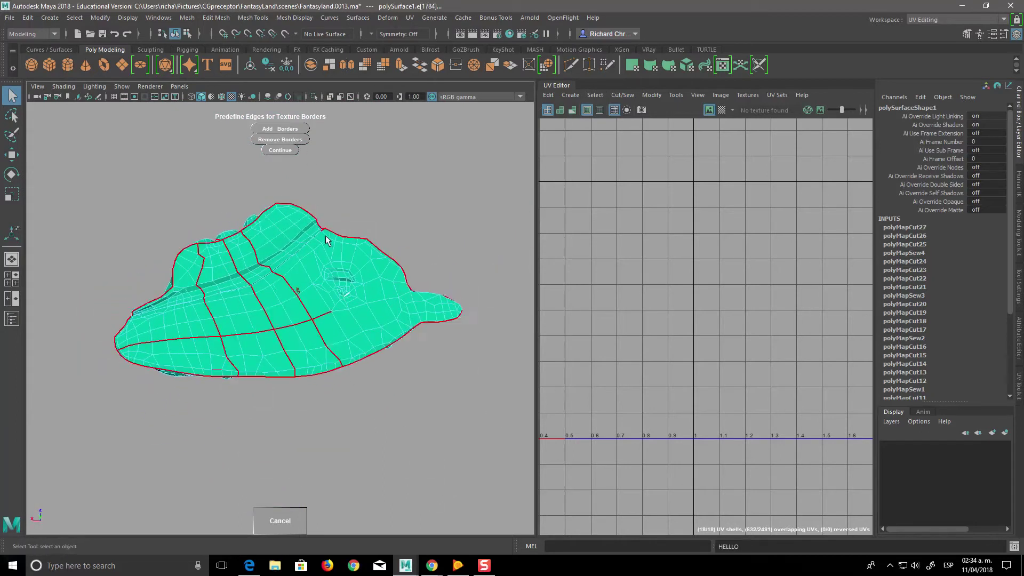
{"action": "mouse_move", "coordinate": [403, 370]}
{"action": "left_mouse_down", "text": "alt"}
{"action": "mouse_move", "coordinate": [469, 339]}
{"action": "mouse_move", "coordinate": [480, 309]}
{"action": "mouse_move", "coordinate": [448, 409]}
{"action": "mouse_move", "coordinate": [437, 379]}
{"action": "mouse_move", "coordinate": [489, 354]}
{"action": "mouse_move", "coordinate": [487, 414]}
{"action": "mouse_move", "coordinate": [377, 425]}
{"action": "mouse_move", "coordinate": [446, 392]}
{"action": "left_mouse_up", "text": "alt"}
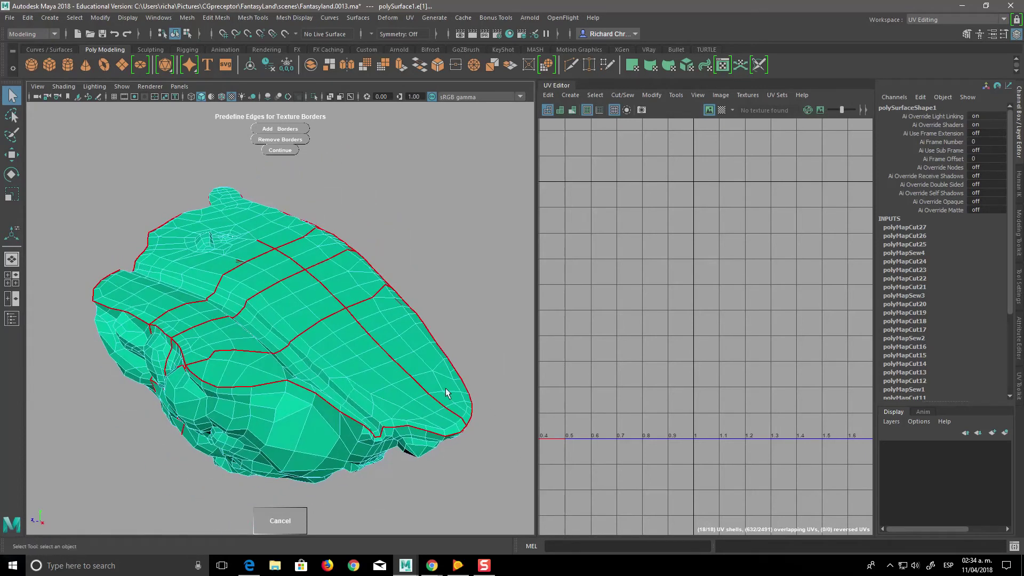
Step: Mark an edge line on the top and the crease edges as texture borders
{"action": "left_click", "coordinate": [344, 391]}
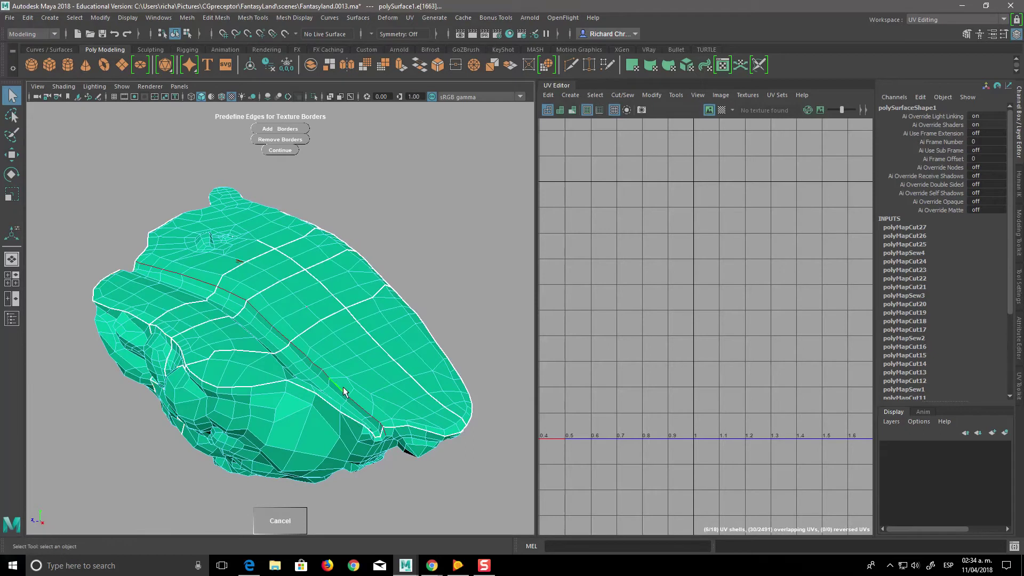
{"action": "left_click", "coordinate": [282, 130]}
{"action": "left_click_drag", "start_coordinate": [361, 419], "coordinate": [298, 423], "text": "alt"}
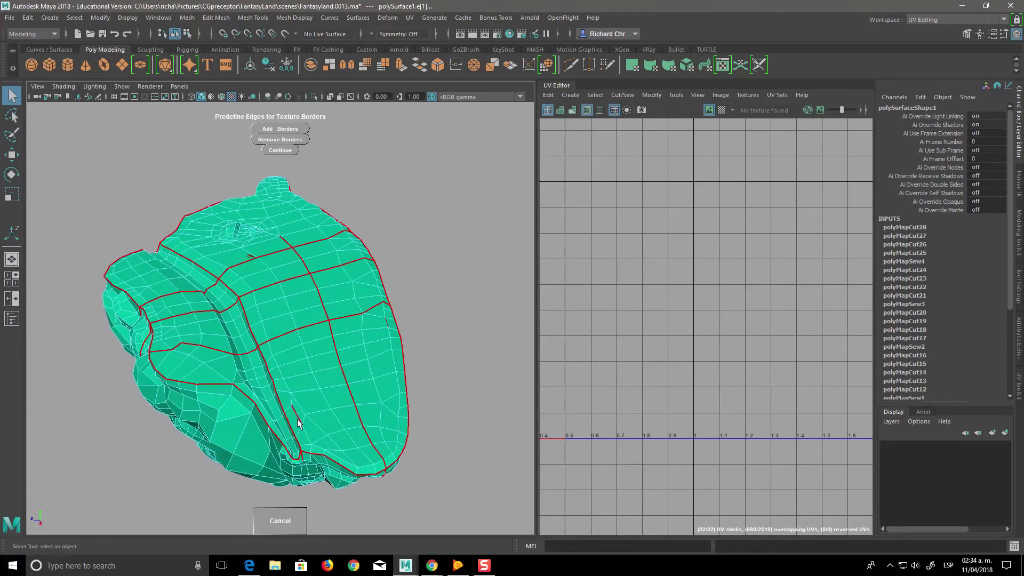
{"action": "left_click", "coordinate": [270, 407]}
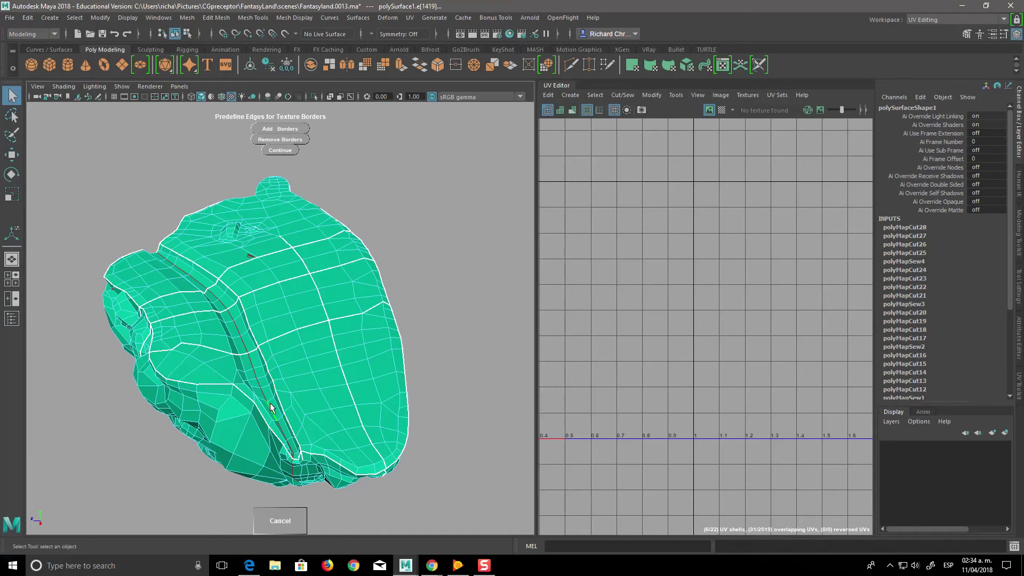
{"action": "left_click", "coordinate": [286, 130]}
Step: Select the edges running up the vertical groove and make them texture borders
{"action": "left_click_drag", "start_coordinate": [407, 343], "coordinate": [368, 436], "text": "alt"}
{"action": "middle_click_drag", "start_coordinate": [368, 437], "coordinate": [331, 424], "text": "alt"}
{"action": "scroll", "coordinate": [331, 424], "scroll_direction": "up", "scroll_amount": 3}
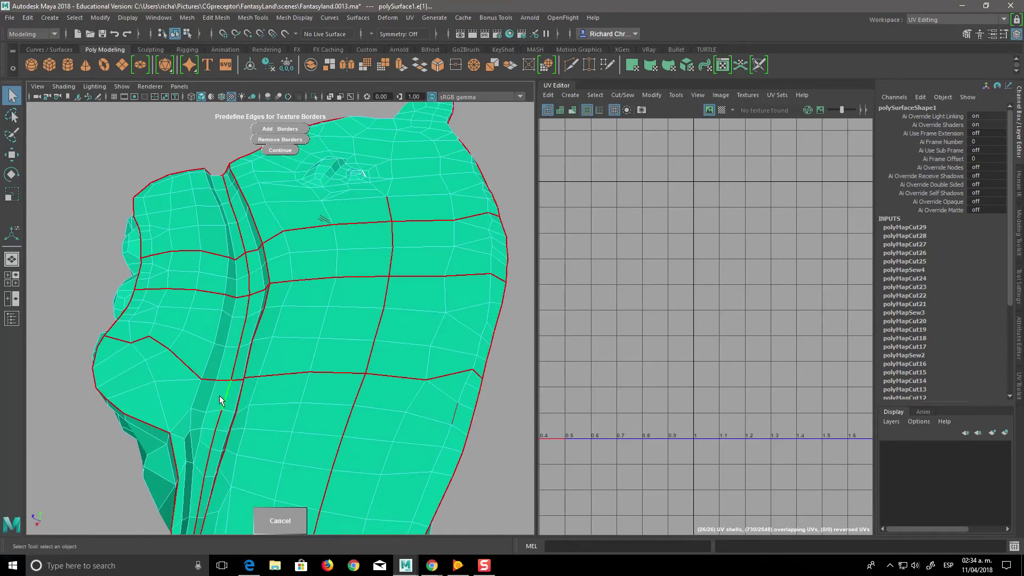
{"action": "left_click", "coordinate": [233, 356]}
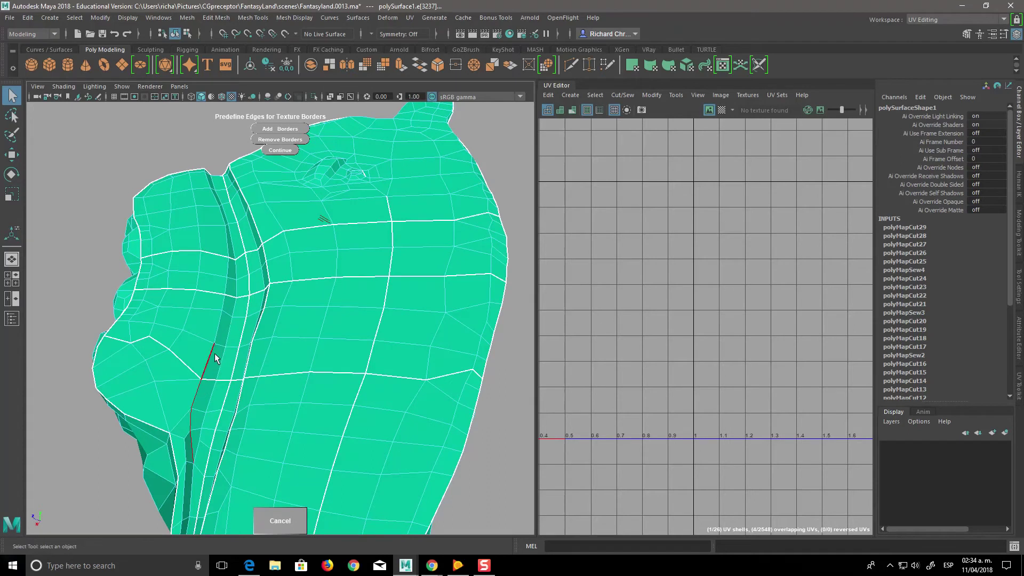
{"action": "left_click", "coordinate": [244, 294]}
{"action": "left_click", "coordinate": [283, 133]}
Step: Remove a stray edge from the borders, then add the remaining groove edges
{"action": "mouse_move", "coordinate": [361, 283]}
{"action": "left_mouse_down", "text": "alt"}
{"action": "mouse_move", "coordinate": [383, 419]}
{"action": "mouse_move", "coordinate": [286, 469]}
{"action": "mouse_move", "coordinate": [300, 366]}
{"action": "mouse_move", "coordinate": [334, 442]}
{"action": "left_mouse_up", "text": "alt"}
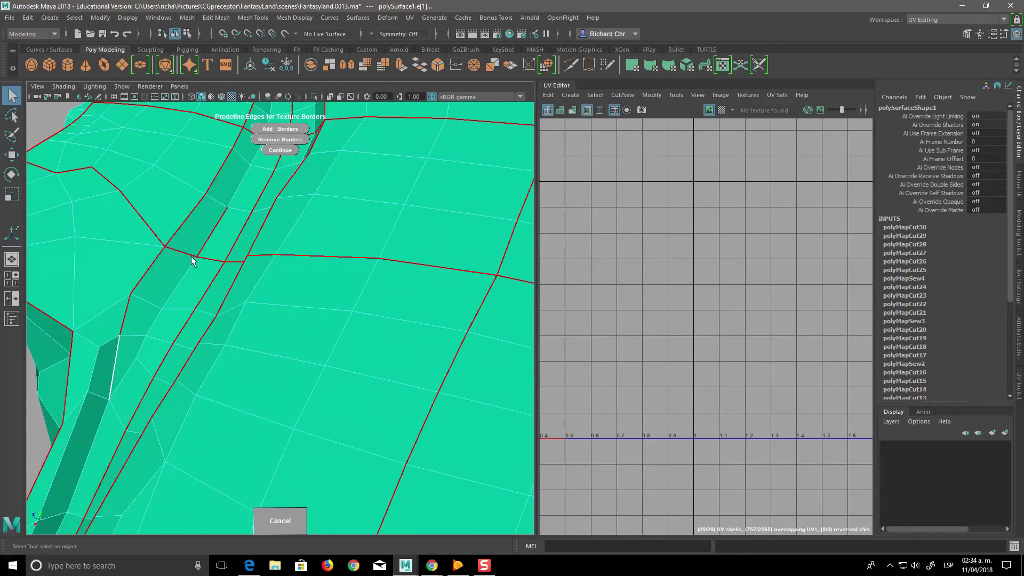
{"action": "left_click", "coordinate": [122, 356]}
{"action": "left_click", "coordinate": [294, 140]}
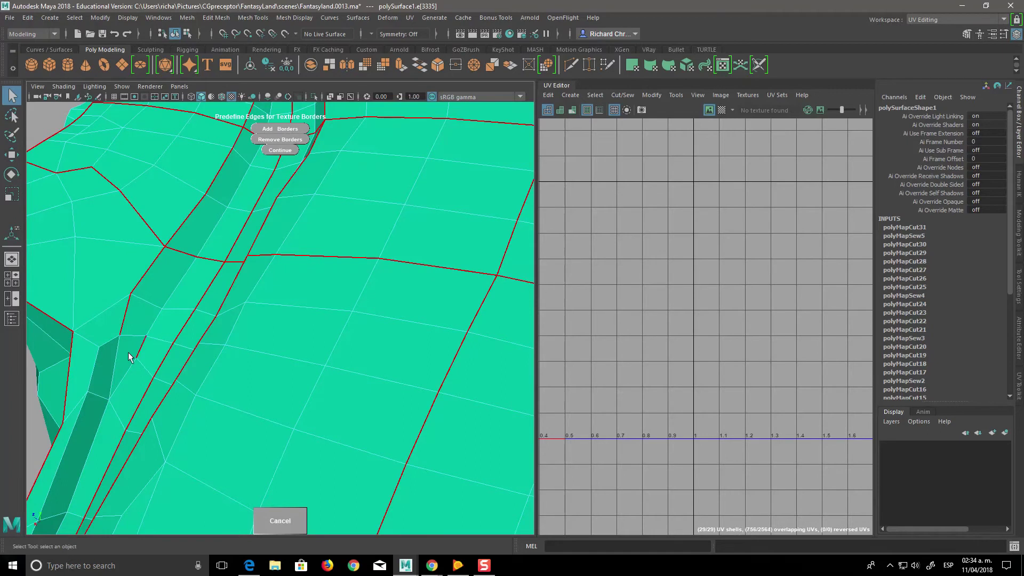
{"action": "mouse_move", "coordinate": [206, 391]}
{"action": "left_mouse_down", "text": "alt"}
{"action": "mouse_move", "coordinate": [195, 377]}
{"action": "mouse_move", "coordinate": [240, 347]}
{"action": "mouse_move", "coordinate": [160, 355]}
{"action": "mouse_move", "coordinate": [152, 345]}
{"action": "mouse_move", "coordinate": [366, 336]}
{"action": "mouse_move", "coordinate": [342, 356]}
{"action": "mouse_move", "coordinate": [356, 352]}
{"action": "left_mouse_up", "text": "alt"}
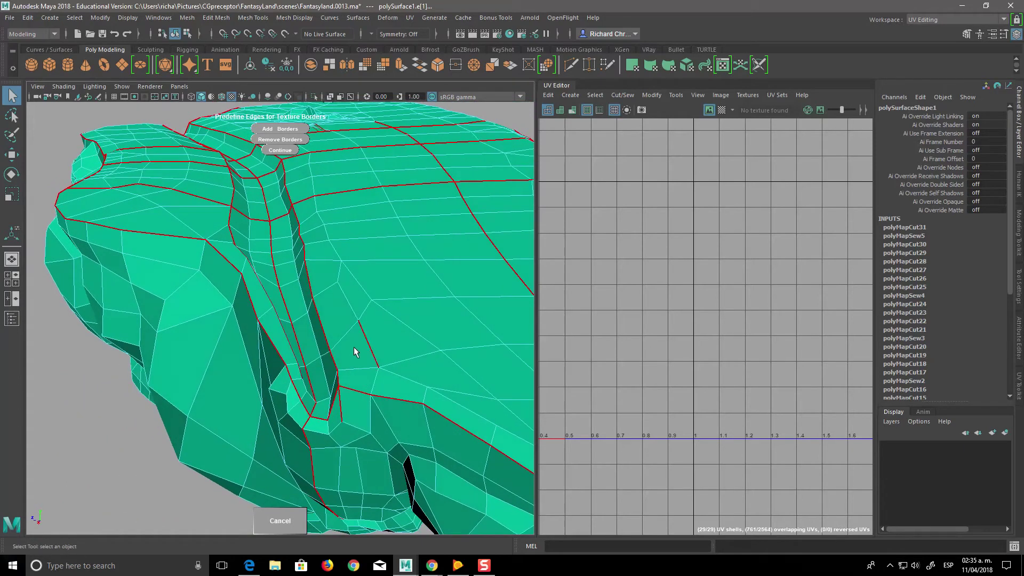
{"action": "left_click", "coordinate": [282, 128]}
Step: Orbit around the underside to inspect the red-bordered groove at 29 UV shells
{"action": "mouse_move", "coordinate": [343, 293]}
{"action": "left_mouse_down", "text": "alt"}
{"action": "mouse_move", "coordinate": [393, 441]}
{"action": "mouse_move", "coordinate": [401, 394]}
{"action": "left_mouse_up", "text": "alt"}
{"action": "scroll", "coordinate": [400, 382], "scroll_direction": "up", "scroll_amount": 3}
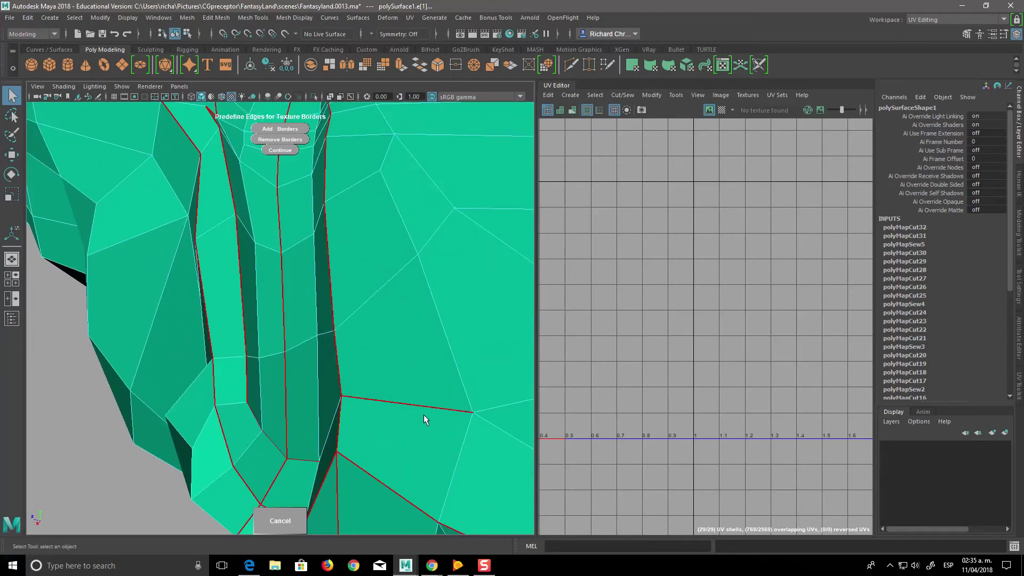
{"action": "left_click_drag", "start_coordinate": [425, 420], "coordinate": [464, 410], "text": "alt"}
{"action": "left_click_drag", "start_coordinate": [531, 386], "coordinate": [439, 411], "text": "alt"}
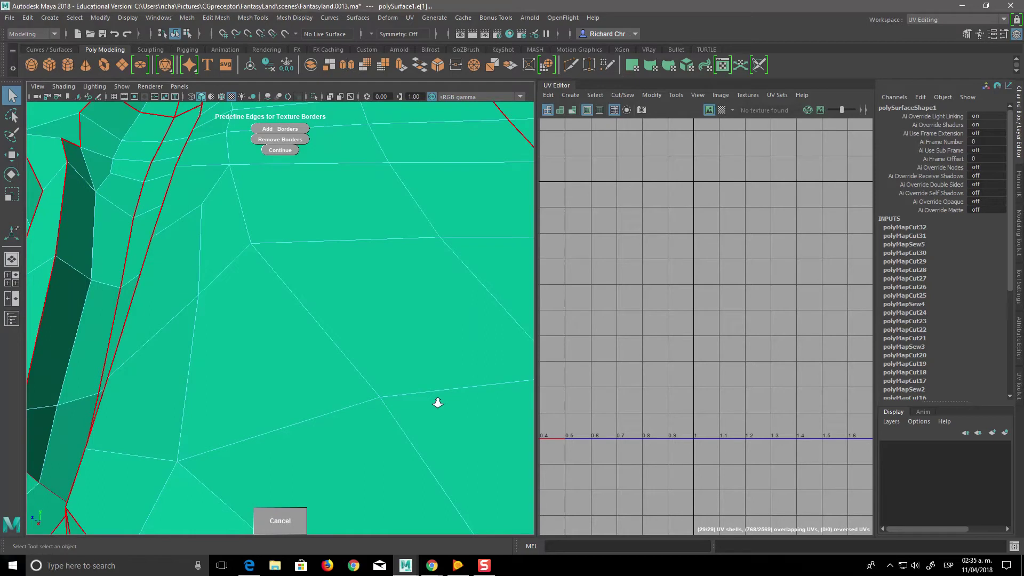
{"action": "scroll", "coordinate": [435, 373], "scroll_direction": "down", "scroll_amount": 3}
{"action": "middle_click_drag", "start_coordinate": [434, 359], "coordinate": [514, 351], "text": "alt"}
{"action": "left_click_drag", "start_coordinate": [513, 351], "coordinate": [433, 427], "text": "alt"}
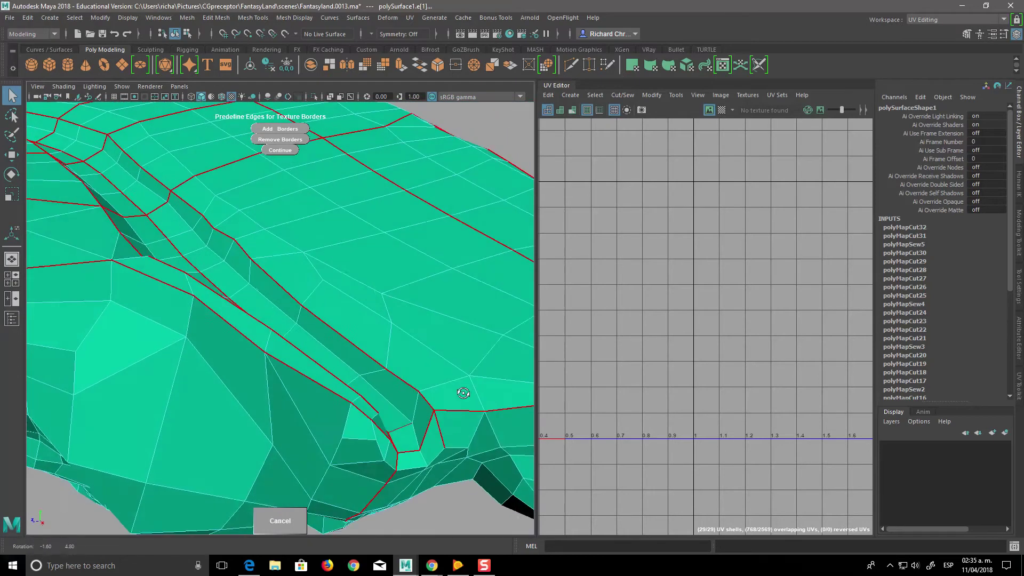
Step: Add edges at the groove's base as texture borders
{"action": "left_click", "coordinate": [312, 130]}
{"action": "mouse_move", "coordinate": [341, 406]}
{"action": "left_mouse_down", "text": "alt"}
{"action": "mouse_move", "coordinate": [369, 436]}
{"action": "mouse_move", "coordinate": [311, 476]}
{"action": "mouse_move", "coordinate": [299, 388]}
{"action": "mouse_move", "coordinate": [291, 409]}
{"action": "left_mouse_up", "text": "alt"}
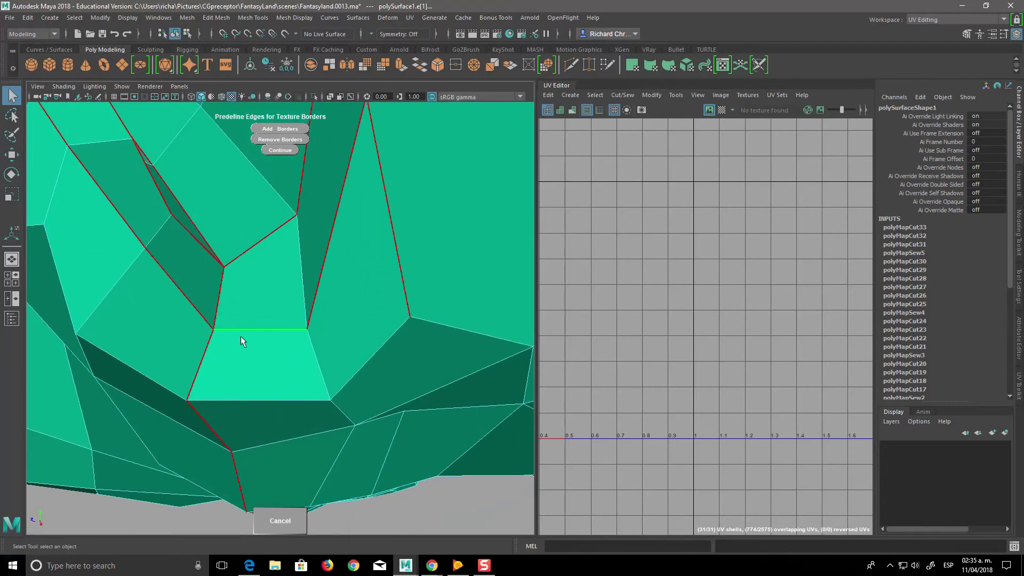
{"action": "left_click", "coordinate": [224, 288]}
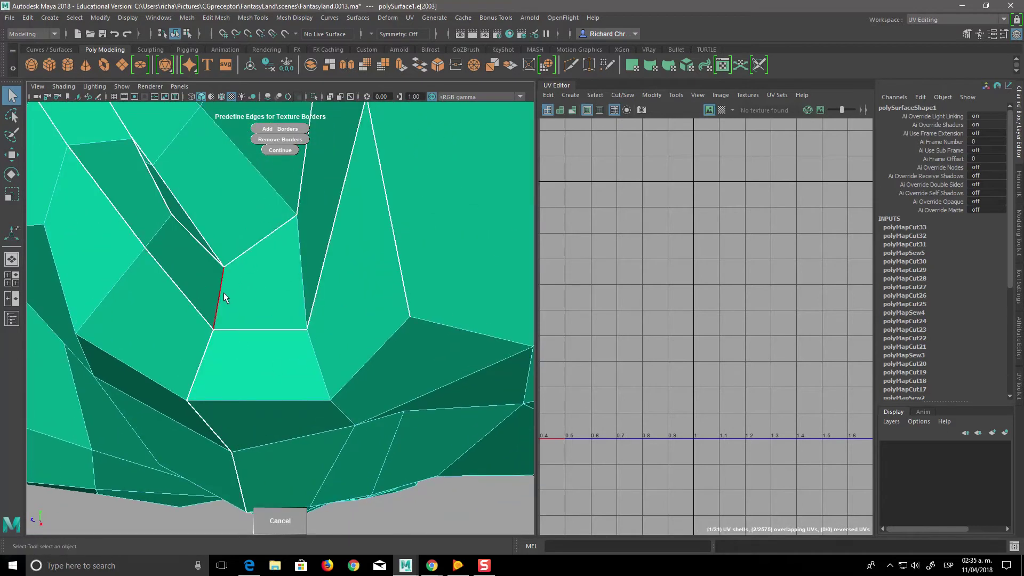
{"action": "left_click", "coordinate": [270, 184], "text": "shift"}
{"action": "left_click", "coordinate": [292, 137]}
Step: Undo the last border cut with Ctrl+Z and reapply it to the selected edges
{"action": "mouse_move", "coordinate": [323, 292]}
{"action": "left_mouse_down", "text": "alt"}
{"action": "mouse_move", "coordinate": [361, 366]}
{"action": "mouse_move", "coordinate": [427, 414]}
{"action": "left_mouse_up", "text": "alt"}
{"action": "scroll", "coordinate": [453, 437], "scroll_direction": "up", "scroll_amount": 3}
{"action": "mouse_move", "coordinate": [405, 487]}
{"action": "left_mouse_down", "text": "alt"}
{"action": "mouse_move", "coordinate": [390, 482]}
{"action": "mouse_move", "coordinate": [366, 419]}
{"action": "mouse_move", "coordinate": [335, 387]}
{"action": "mouse_move", "coordinate": [315, 408]}
{"action": "left_mouse_up", "text": "alt"}
{"action": "key", "text": "ctrl+z"}
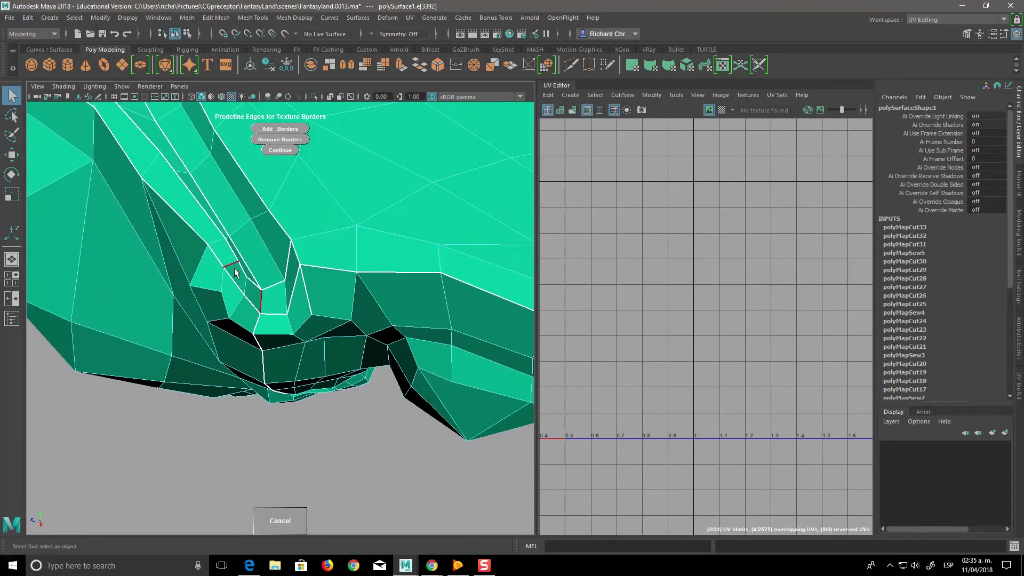
{"action": "left_click", "coordinate": [268, 133]}
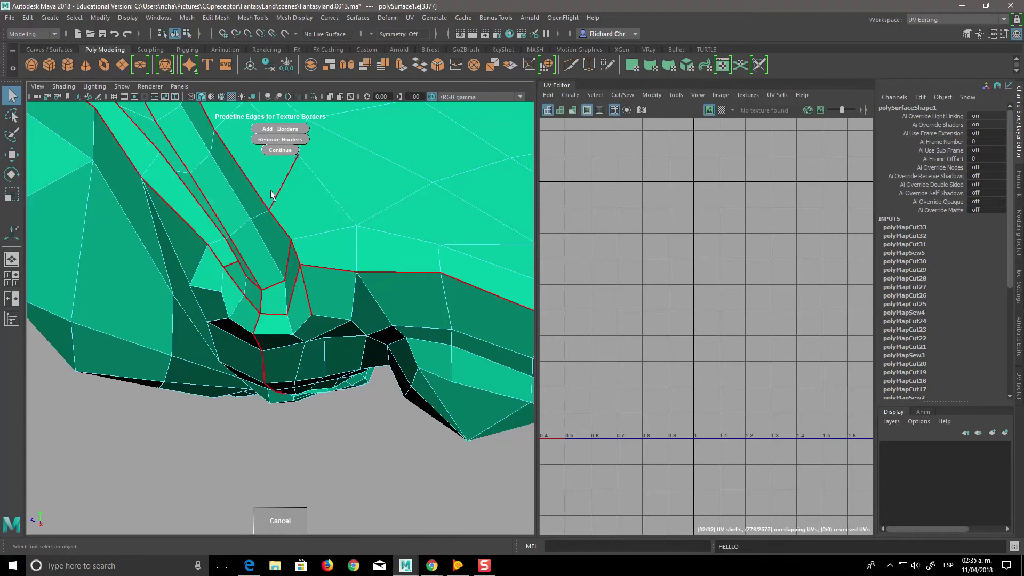
Step: Mark an edge on the lower lobe as a texture border, reaching 32 UV shells
{"action": "mouse_move", "coordinate": [313, 327]}
{"action": "left_mouse_down", "text": "alt"}
{"action": "mouse_move", "coordinate": [389, 246]}
{"action": "mouse_move", "coordinate": [354, 284]}
{"action": "mouse_move", "coordinate": [384, 324]}
{"action": "left_mouse_up", "text": "alt"}
{"action": "right_click_drag", "start_coordinate": [384, 324], "coordinate": [403, 371], "text": "alt"}
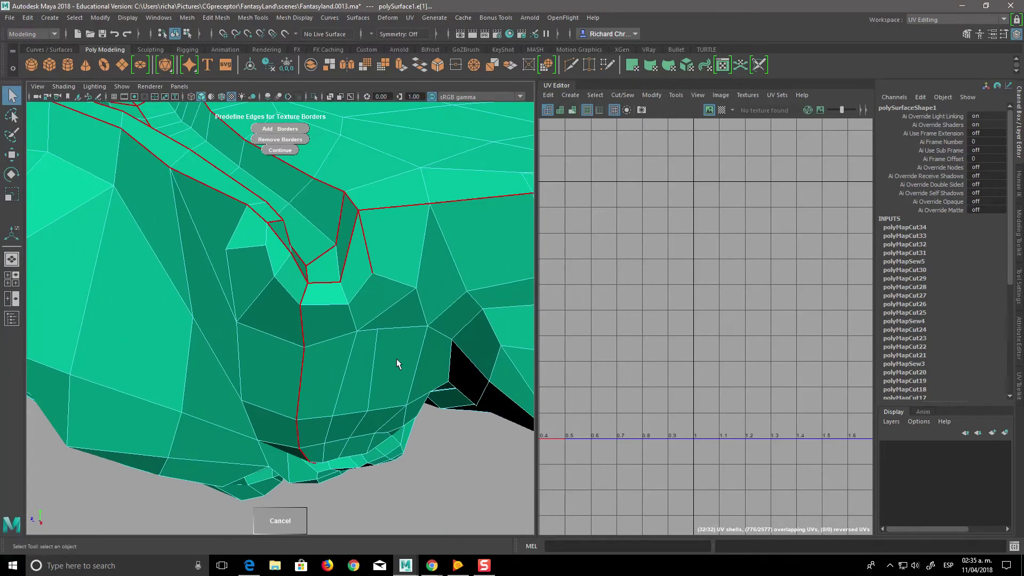
{"action": "left_click", "coordinate": [421, 300]}
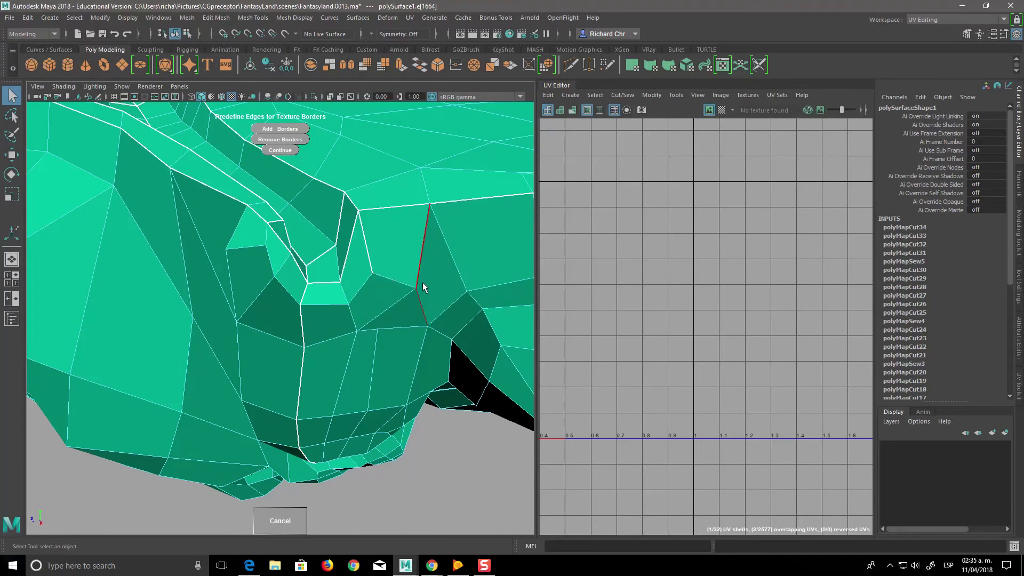
{"action": "left_click", "coordinate": [280, 129]}
{"action": "mouse_move", "coordinate": [280, 129]}
{"action": "left_mouse_down", "text": "alt"}
{"action": "mouse_move", "coordinate": [432, 369]}
{"action": "mouse_move", "coordinate": [373, 349]}
{"action": "mouse_move", "coordinate": [418, 357]}
{"action": "mouse_move", "coordinate": [421, 469]}
{"action": "mouse_move", "coordinate": [389, 430]}
{"action": "left_mouse_up", "text": "alt"}
{"action": "right_click_drag", "start_coordinate": [389, 430], "coordinate": [451, 414], "text": "alt"}
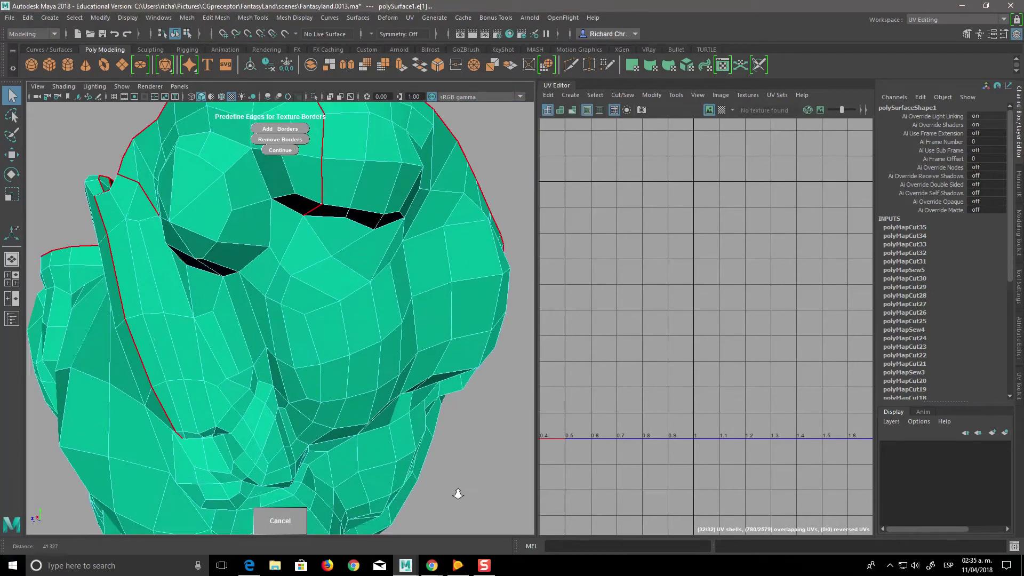
Step: Commit an edge line on the rock's top as a texture border
{"action": "left_click_drag", "start_coordinate": [451, 414], "coordinate": [349, 416], "text": "alt"}
{"action": "left_click", "coordinate": [306, 383]}
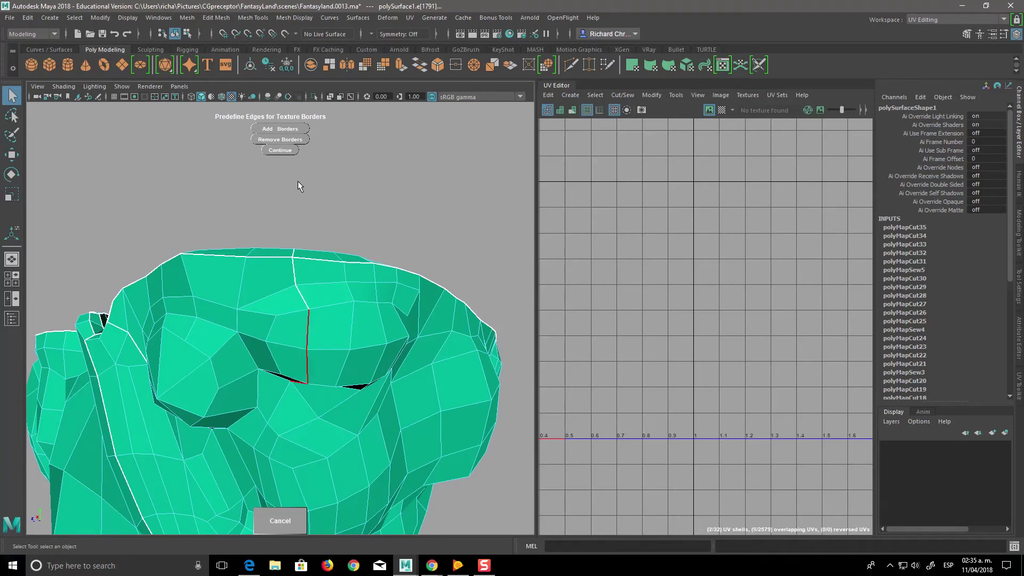
{"action": "left_click", "coordinate": [307, 301], "text": "shift"}
{"action": "left_click", "coordinate": [298, 149]}
Step: Extend the seam with two more edges beside the top-surface dent as borders
{"action": "mouse_move", "coordinate": [419, 449]}
{"action": "left_mouse_down", "text": "alt"}
{"action": "mouse_move", "coordinate": [468, 483]}
{"action": "mouse_move", "coordinate": [375, 389]}
{"action": "mouse_move", "coordinate": [303, 459]}
{"action": "mouse_move", "coordinate": [447, 450]}
{"action": "mouse_move", "coordinate": [437, 447]}
{"action": "mouse_move", "coordinate": [482, 408]}
{"action": "mouse_move", "coordinate": [392, 428]}
{"action": "mouse_move", "coordinate": [453, 518]}
{"action": "mouse_move", "coordinate": [446, 542]}
{"action": "mouse_move", "coordinate": [432, 541]}
{"action": "mouse_move", "coordinate": [440, 476]}
{"action": "left_mouse_up", "text": "alt"}
{"action": "scroll", "coordinate": [417, 454], "scroll_direction": "up", "scroll_amount": 2}
{"action": "scroll", "coordinate": [418, 434], "scroll_direction": "up", "scroll_amount": 2}
{"action": "scroll", "coordinate": [411, 482], "scroll_direction": "up", "scroll_amount": 2}
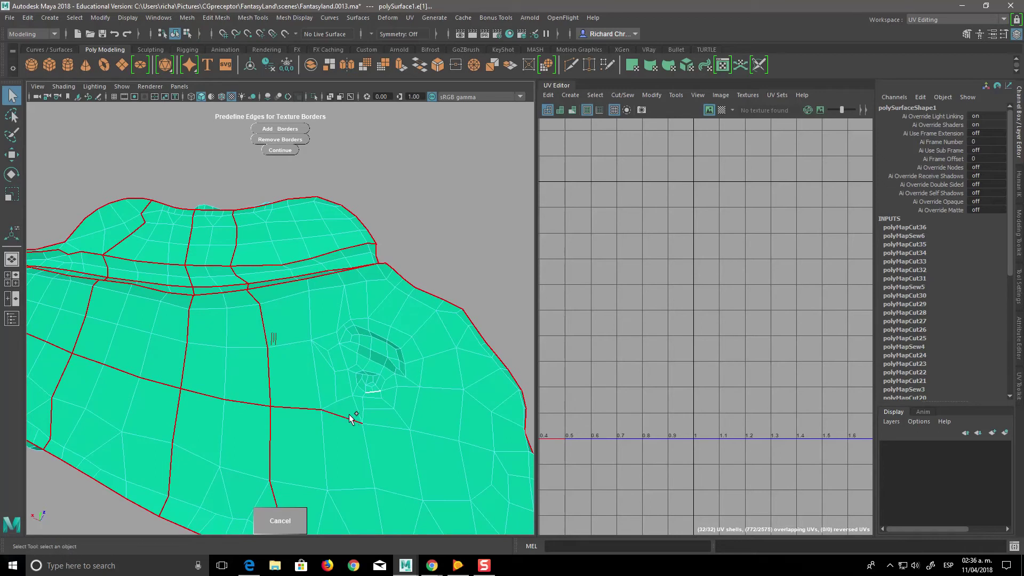
{"action": "left_click", "coordinate": [432, 437]}
{"action": "left_click", "coordinate": [375, 392]}
{"action": "left_click", "coordinate": [288, 132]}
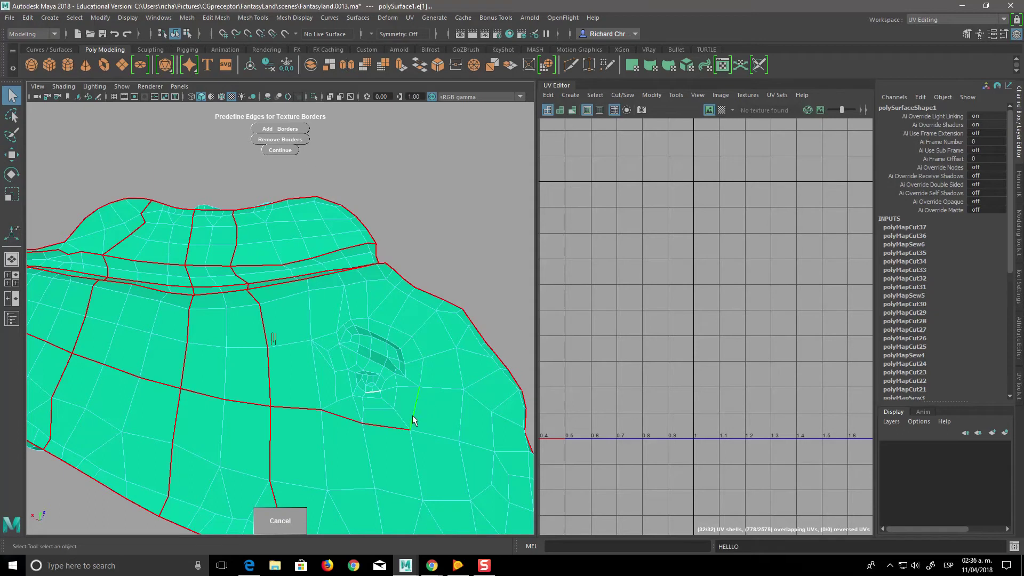
{"action": "mouse_move", "coordinate": [403, 409]}
{"action": "left_mouse_down", "text": "alt"}
{"action": "mouse_move", "coordinate": [455, 450]}
{"action": "mouse_move", "coordinate": [414, 382]}
{"action": "left_mouse_up", "text": "alt"}
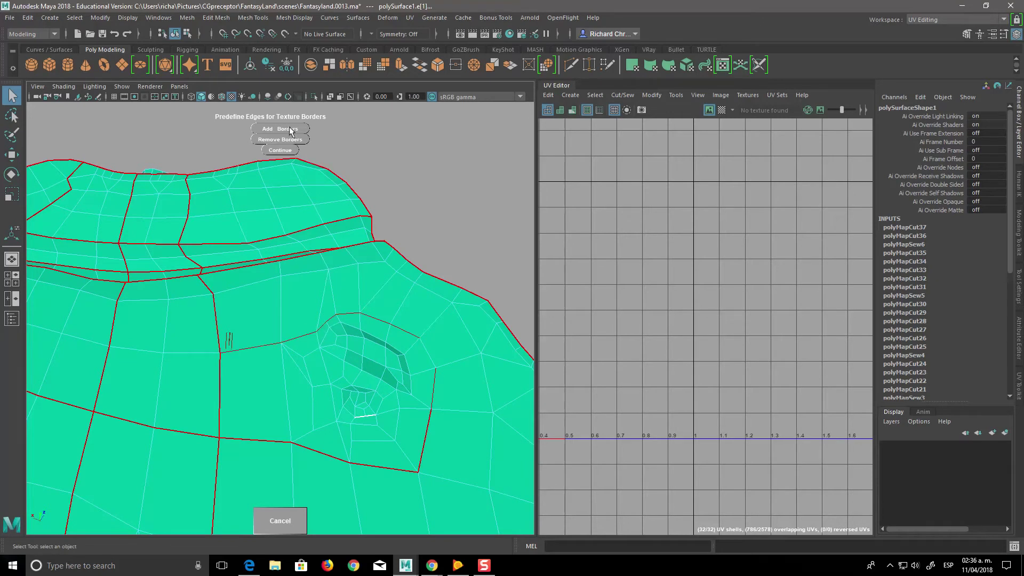
Step: Add the short edge below the hollow as a texture border, undoing and re-adding it
{"action": "left_click_drag", "start_coordinate": [344, 267], "coordinate": [396, 447], "text": "alt"}
{"action": "left_click", "coordinate": [397, 449]}
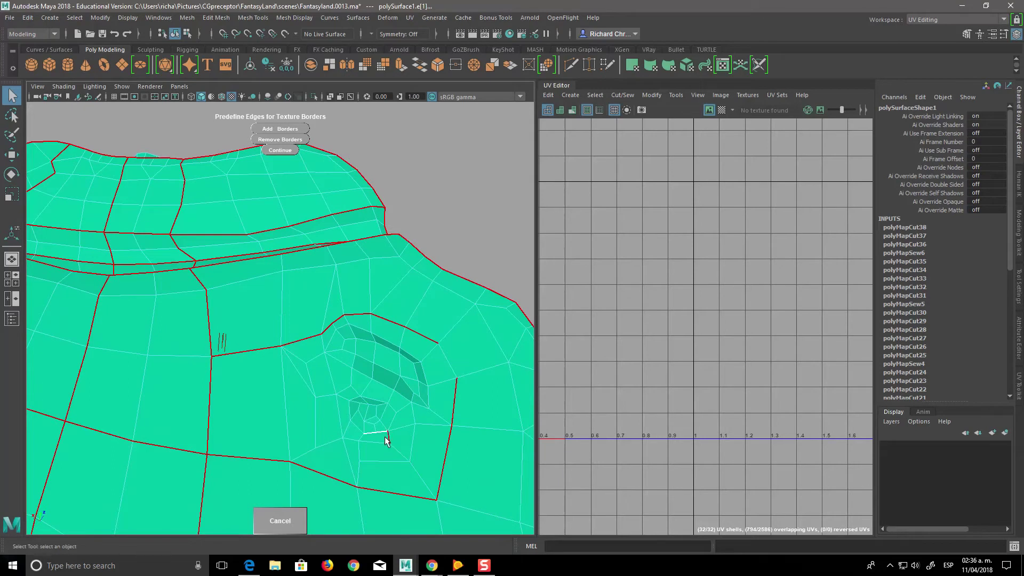
{"action": "left_click", "coordinate": [296, 130]}
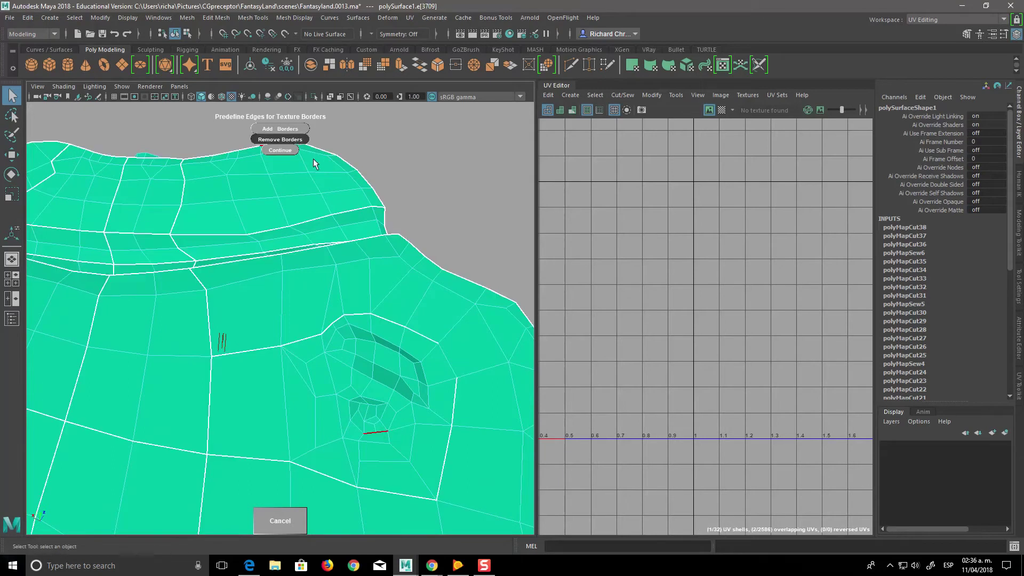
{"action": "key", "text": "ctrl+z"}
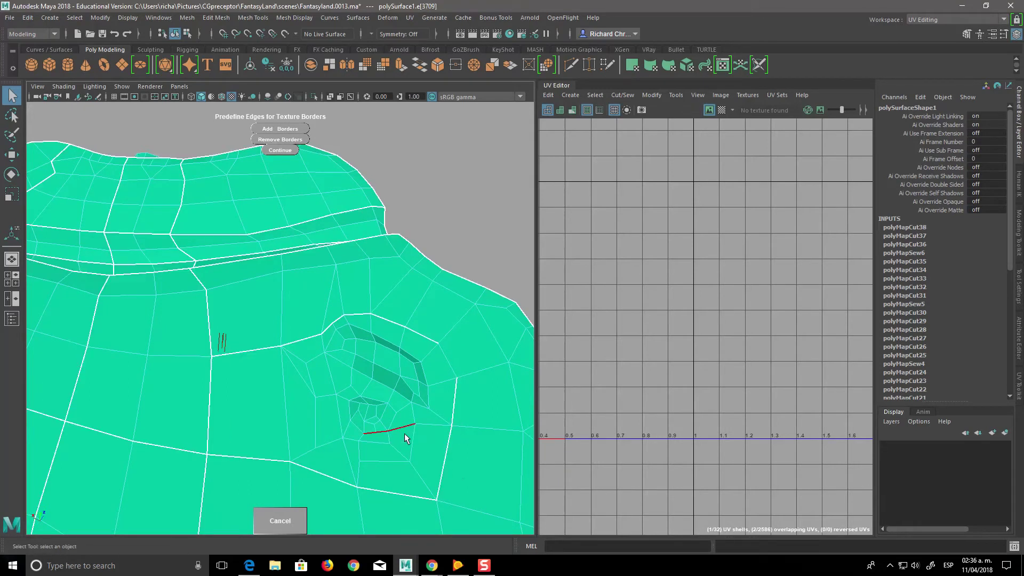
{"action": "left_click", "coordinate": [302, 149]}
Step: Zoom in low on the hollow region and switch to Vertex mode
{"action": "left_click_drag", "start_coordinate": [380, 268], "coordinate": [396, 456], "text": "alt"}
{"action": "right_click_drag", "start_coordinate": [395, 451], "coordinate": [457, 479], "text": "alt"}
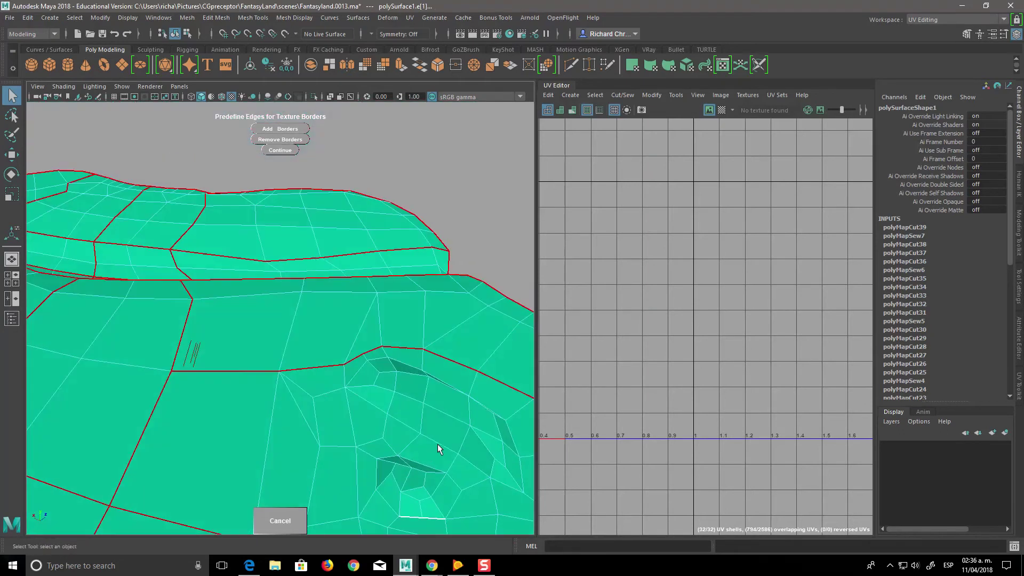
{"action": "mouse_move", "coordinate": [458, 479]}
{"action": "left_mouse_down", "text": "alt"}
{"action": "mouse_move", "coordinate": [457, 405]}
{"action": "mouse_move", "coordinate": [439, 391]}
{"action": "mouse_move", "coordinate": [447, 463]}
{"action": "mouse_move", "coordinate": [440, 454]}
{"action": "left_mouse_up", "text": "alt"}
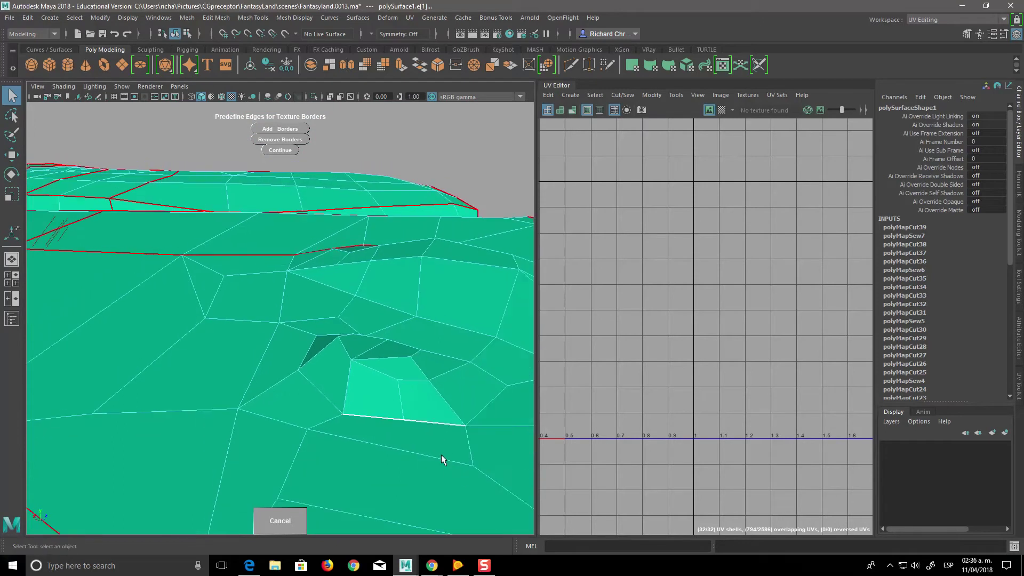
{"action": "right_click", "coordinate": [415, 415]}
{"action": "right_click_drag", "start_coordinate": [417, 415], "coordinate": [398, 244]}
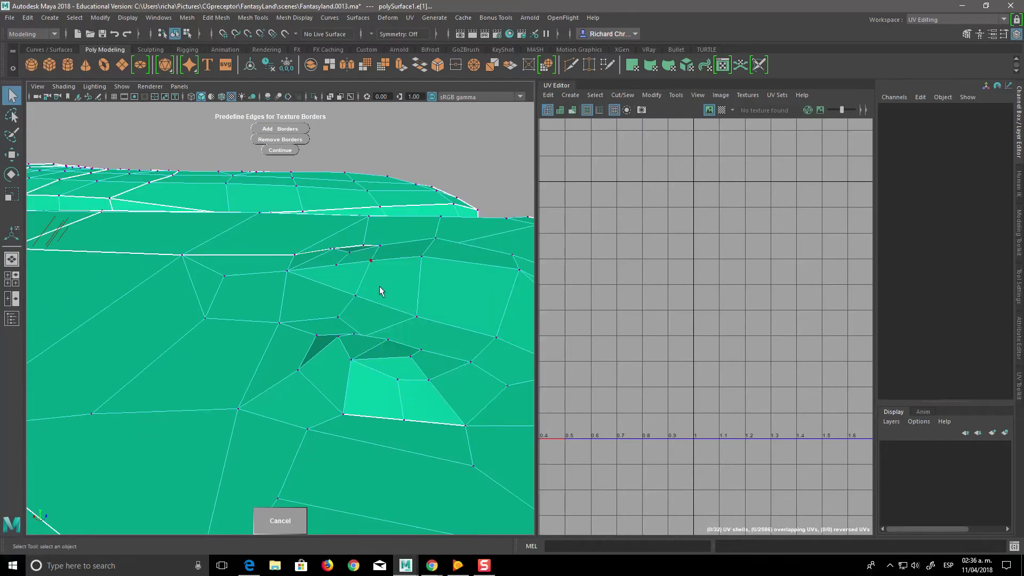
Step: Raise the vertex below the hollow to expose the hole beneath it
{"action": "left_click", "coordinate": [405, 419]}
{"action": "key", "text": "w"}
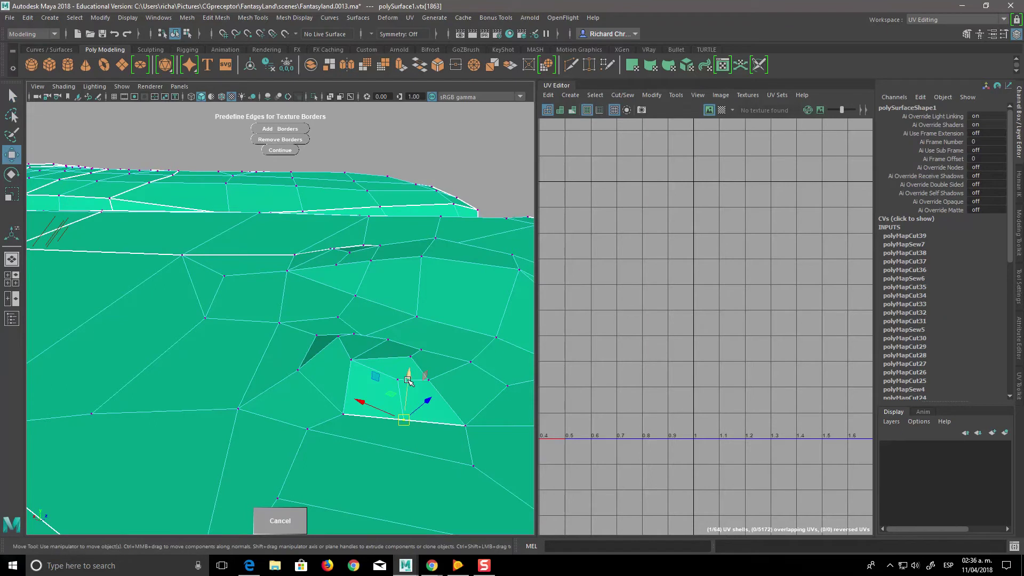
{"action": "left_click_drag", "start_coordinate": [411, 372], "coordinate": [412, 353]}
{"action": "middle_click_drag", "start_coordinate": [435, 434], "coordinate": [424, 415], "text": "alt"}
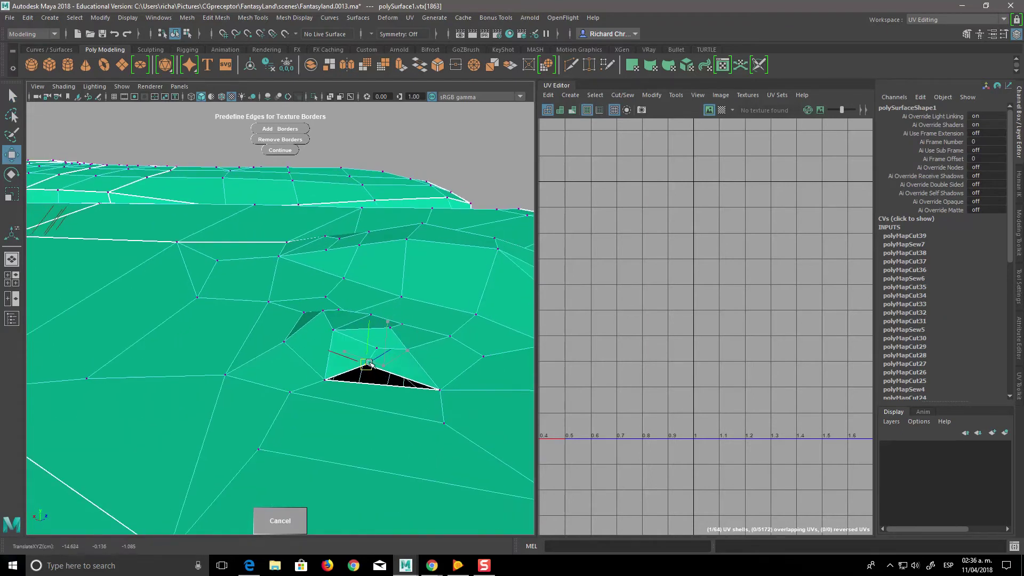
{"action": "mouse_move", "coordinate": [391, 371]}
{"action": "left_mouse_down", "text": "alt"}
{"action": "mouse_move", "coordinate": [496, 416]}
{"action": "mouse_move", "coordinate": [475, 376]}
{"action": "mouse_move", "coordinate": [315, 437]}
{"action": "left_mouse_up", "text": "alt"}
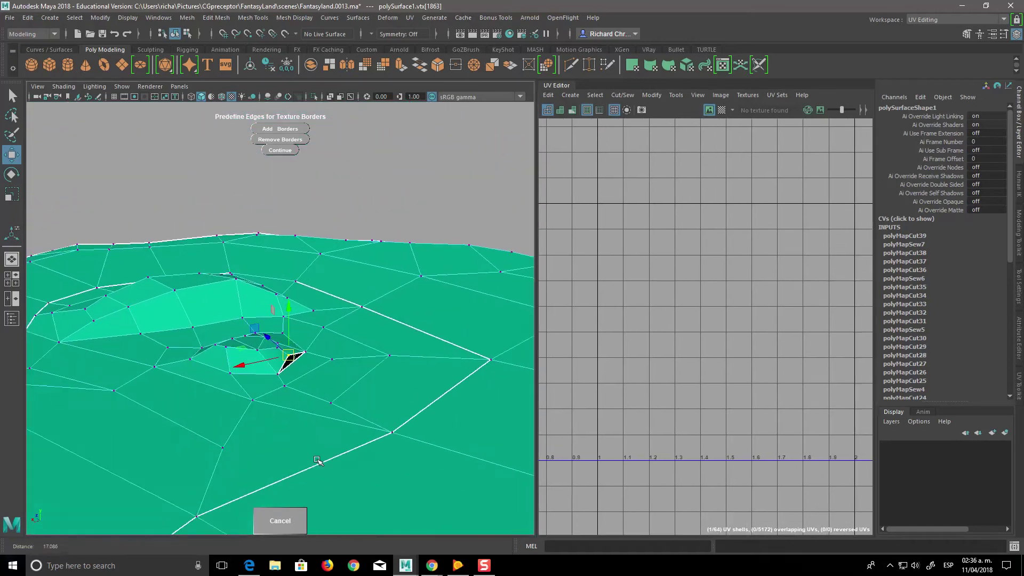
{"action": "left_click_drag", "start_coordinate": [298, 432], "coordinate": [297, 340], "text": "alt"}
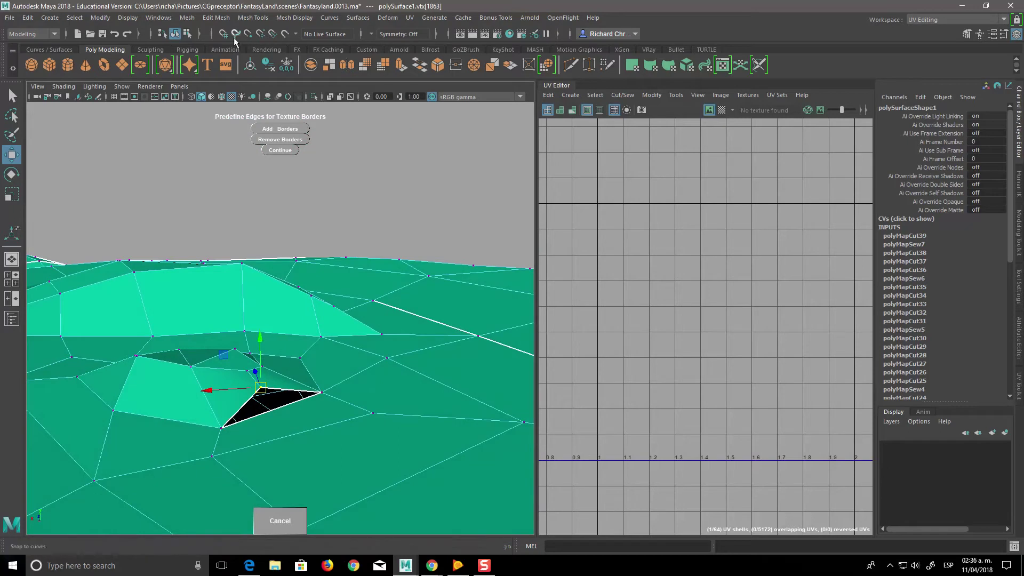
Step: Select the hole's edge in Edge mode and close it with Mesh > Fill Hole
{"action": "mouse_move", "coordinate": [292, 257]}
{"action": "right_mouse_down"}
{"action": "mouse_move", "coordinate": [308, 303]}
{"action": "mouse_move", "coordinate": [292, 229]}
{"action": "right_mouse_up"}
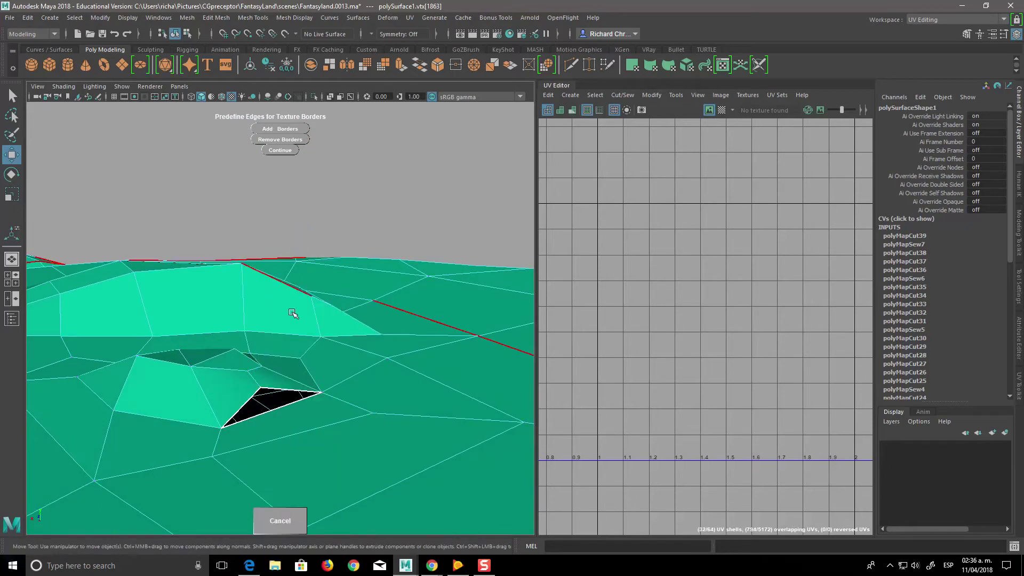
{"action": "left_click", "coordinate": [298, 396]}
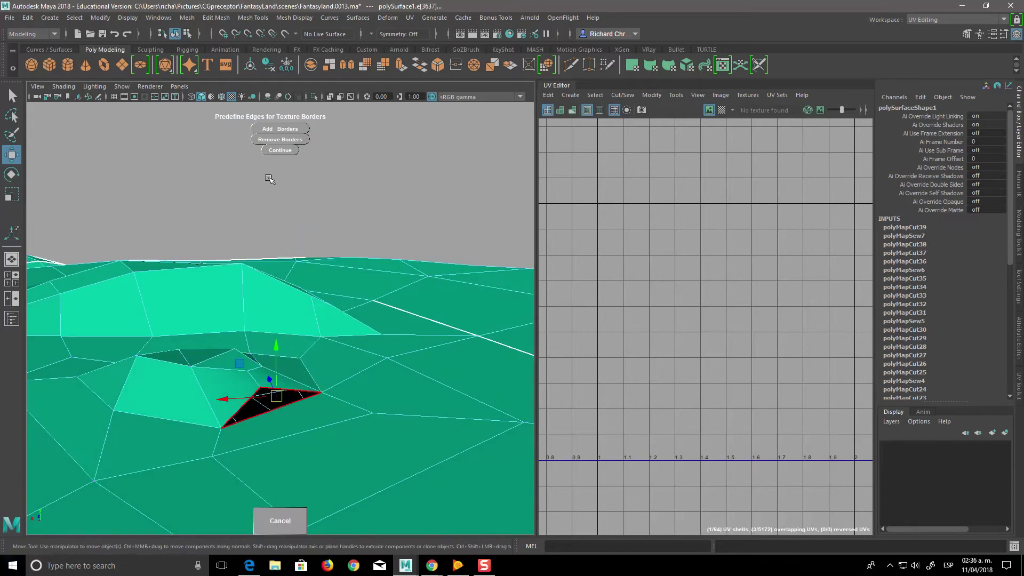
{"action": "left_click", "coordinate": [187, 17]}
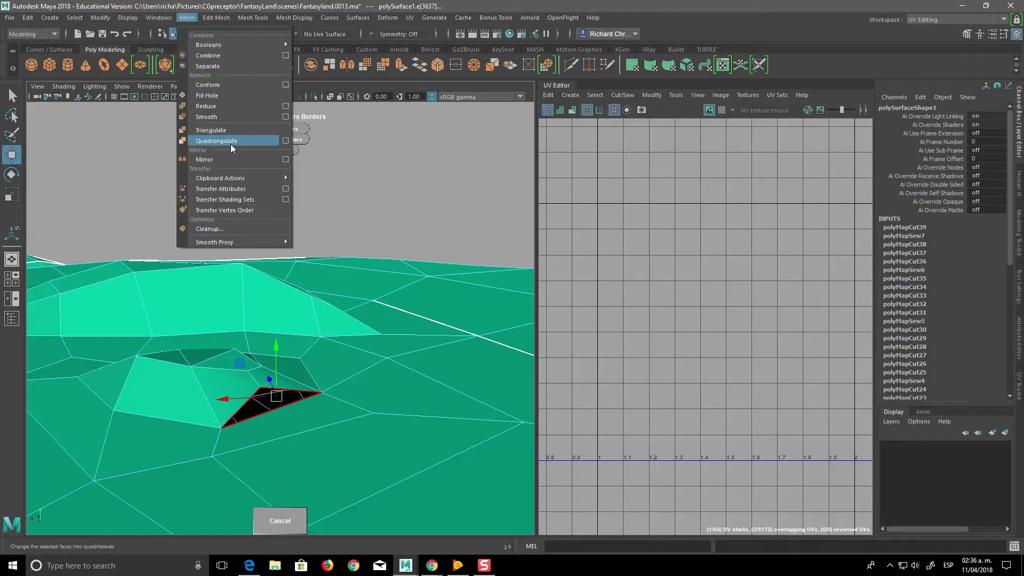
{"action": "left_click", "coordinate": [218, 95]}
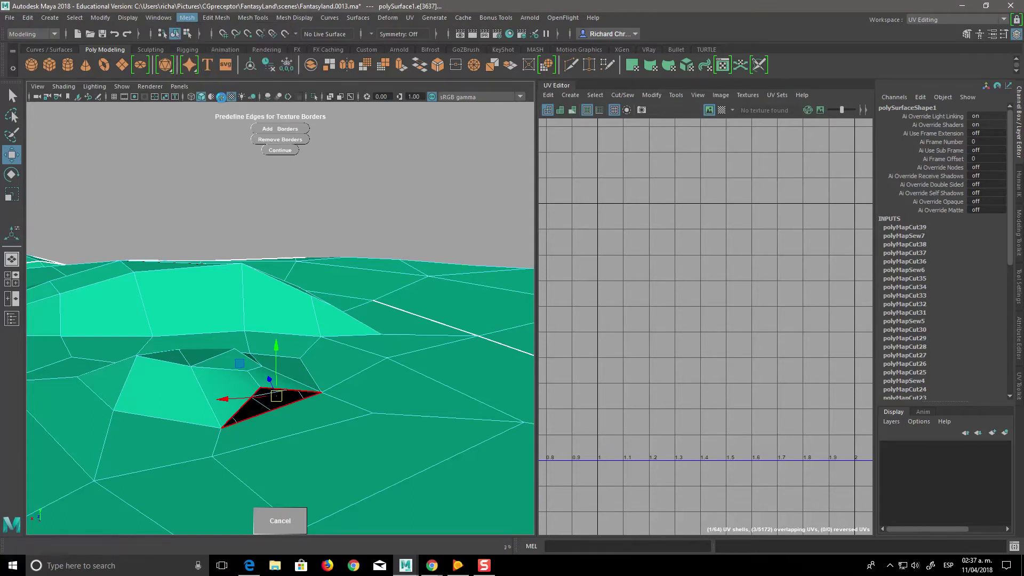
Step: Reselect a single edge near the hollow, discarding an extra pick
{"action": "mouse_move", "coordinate": [371, 458]}
{"action": "left_mouse_down", "text": "alt"}
{"action": "mouse_move", "coordinate": [336, 433]}
{"action": "mouse_move", "coordinate": [342, 446]}
{"action": "left_mouse_up", "text": "alt"}
{"action": "left_click", "coordinate": [337, 429], "text": "shift"}
{"action": "right_click", "coordinate": [329, 415]}
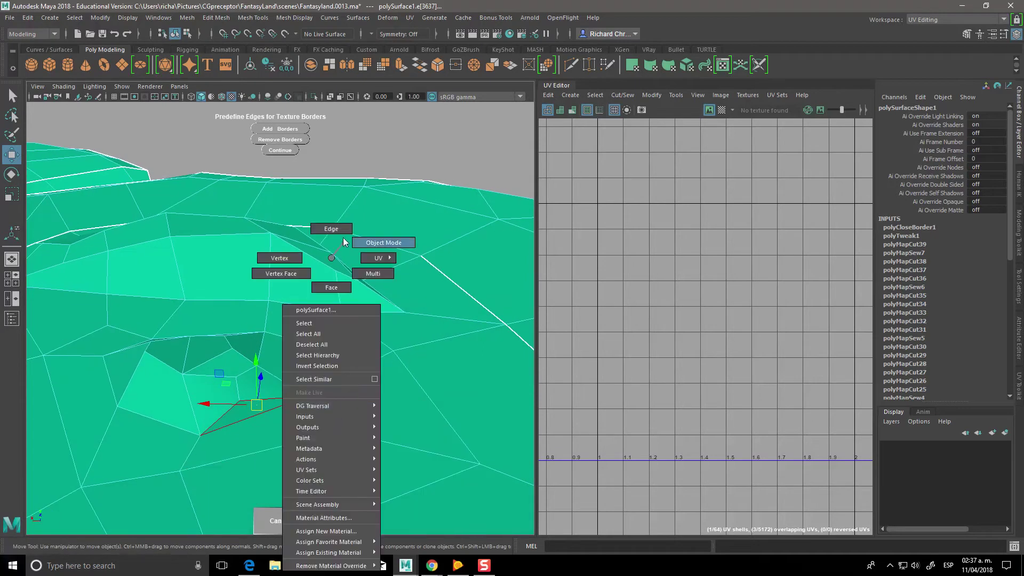
{"action": "key", "text": "ctrl+z"}
{"action": "left_click", "coordinate": [368, 436]}
Step: Add two more edges around the hollow and turn the selection into texture borders
{"action": "left_click_drag", "start_coordinate": [368, 436], "coordinate": [356, 331], "text": "alt"}
{"action": "mouse_move", "coordinate": [422, 440]}
{"action": "left_mouse_down", "text": "alt"}
{"action": "mouse_move", "coordinate": [412, 411]}
{"action": "mouse_move", "coordinate": [347, 422]}
{"action": "mouse_move", "coordinate": [393, 400]}
{"action": "left_mouse_up", "text": "alt"}
{"action": "right_click_drag", "start_coordinate": [394, 400], "coordinate": [457, 441], "text": "alt"}
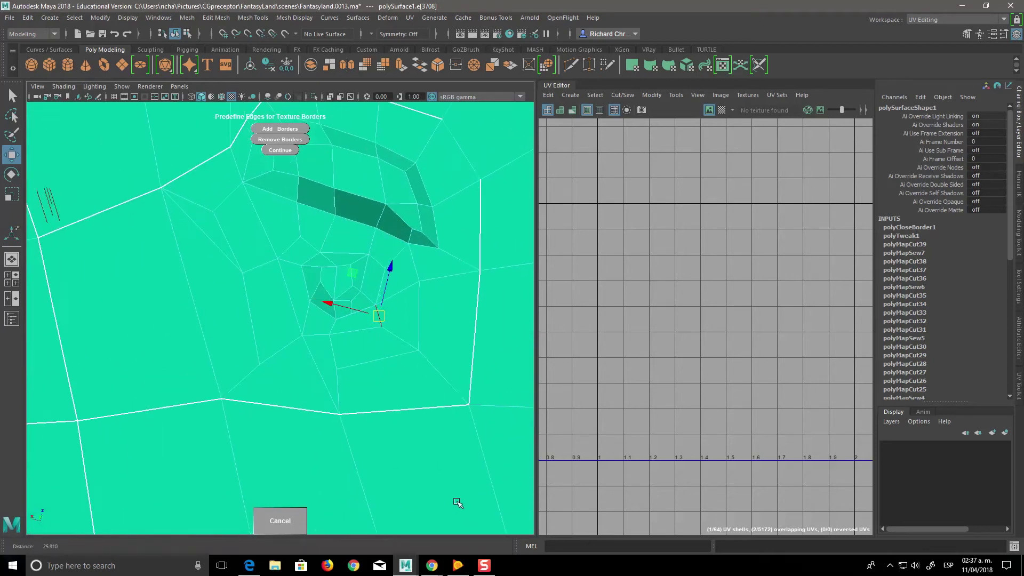
{"action": "left_click_drag", "start_coordinate": [457, 441], "coordinate": [430, 469], "text": "alt"}
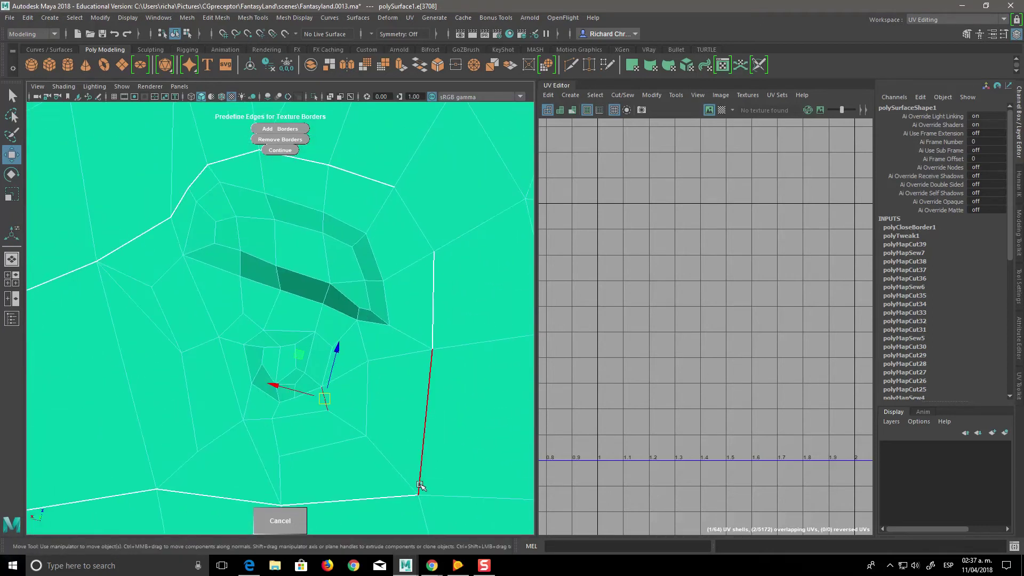
{"action": "left_click", "coordinate": [433, 299], "text": "shift"}
{"action": "left_click", "coordinate": [413, 218], "text": "shift"}
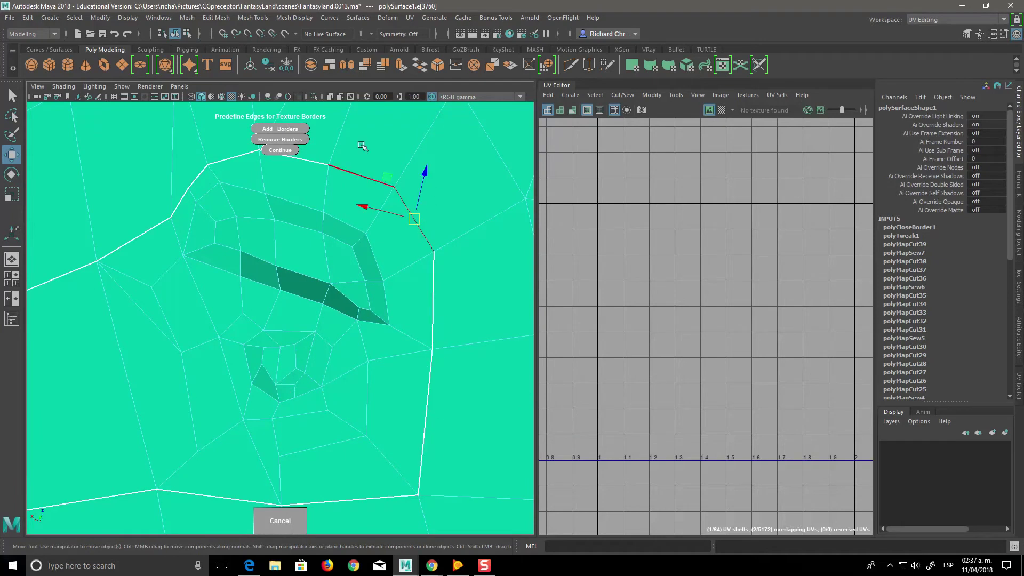
{"action": "left_click", "coordinate": [280, 129]}
Step: Select two edges running up from the new border corner
{"action": "mouse_move", "coordinate": [471, 408]}
{"action": "left_mouse_down", "text": "alt"}
{"action": "mouse_move", "coordinate": [411, 350]}
{"action": "mouse_move", "coordinate": [522, 451]}
{"action": "mouse_move", "coordinate": [458, 450]}
{"action": "mouse_move", "coordinate": [401, 363]}
{"action": "left_mouse_up", "text": "alt"}
{"action": "left_click", "coordinate": [368, 298], "text": "shift"}
{"action": "left_click", "coordinate": [401, 261], "text": "shift"}
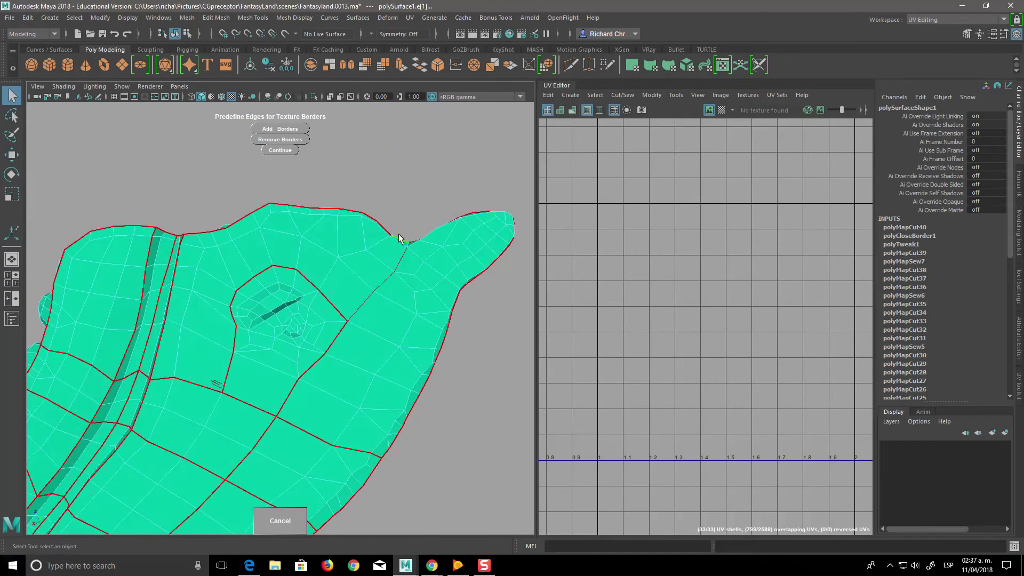
Step: Add the selected edges, then an edge beside the hollow, as texture borders
{"action": "left_click", "coordinate": [290, 129]}
{"action": "mouse_move", "coordinate": [494, 412]}
{"action": "left_mouse_down", "text": "alt"}
{"action": "mouse_move", "coordinate": [430, 350]}
{"action": "mouse_move", "coordinate": [315, 351]}
{"action": "mouse_move", "coordinate": [359, 389]}
{"action": "mouse_move", "coordinate": [366, 423]}
{"action": "mouse_move", "coordinate": [384, 435]}
{"action": "left_mouse_up", "text": "alt"}
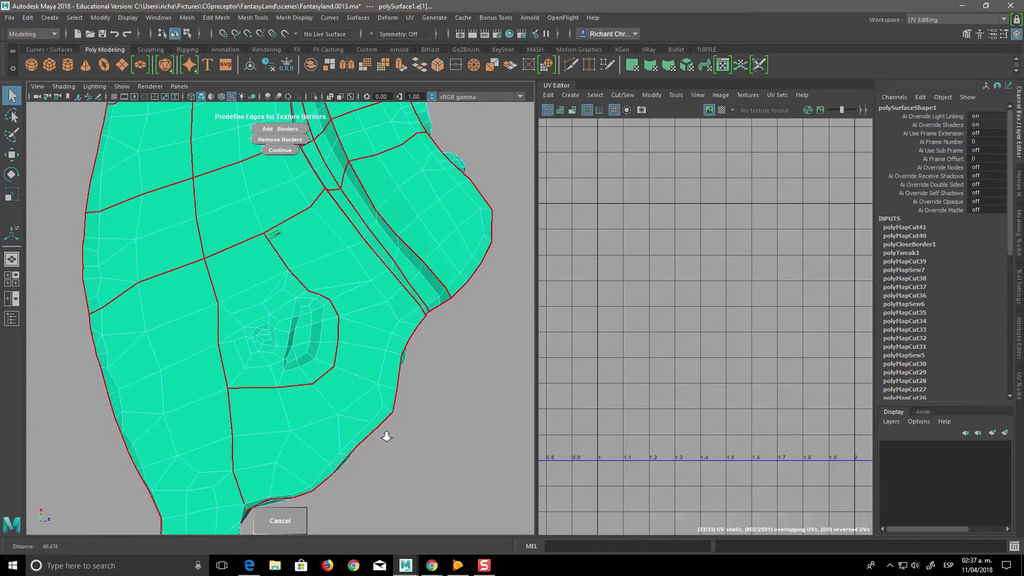
{"action": "left_click", "coordinate": [388, 393]}
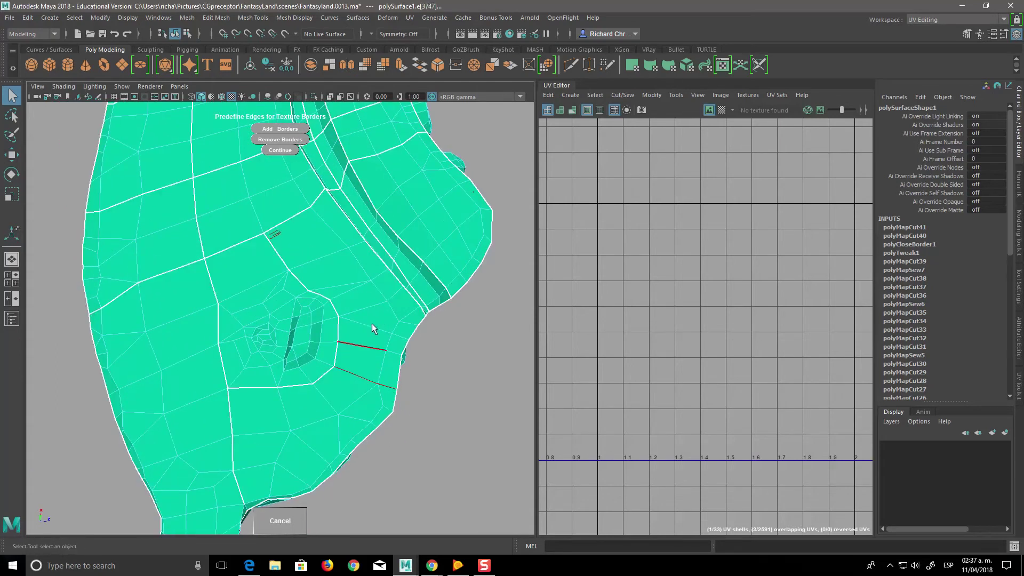
{"action": "left_click", "coordinate": [295, 131]}
Step: Add another low-side edge as a texture border, giving 35 UV shells
{"action": "mouse_move", "coordinate": [372, 330]}
{"action": "left_mouse_down", "text": "alt"}
{"action": "mouse_move", "coordinate": [416, 428]}
{"action": "mouse_move", "coordinate": [395, 462]}
{"action": "mouse_move", "coordinate": [379, 405]}
{"action": "mouse_move", "coordinate": [430, 435]}
{"action": "mouse_move", "coordinate": [226, 443]}
{"action": "left_mouse_up", "text": "alt"}
{"action": "left_click", "coordinate": [193, 429]}
{"action": "left_click", "coordinate": [278, 129]}
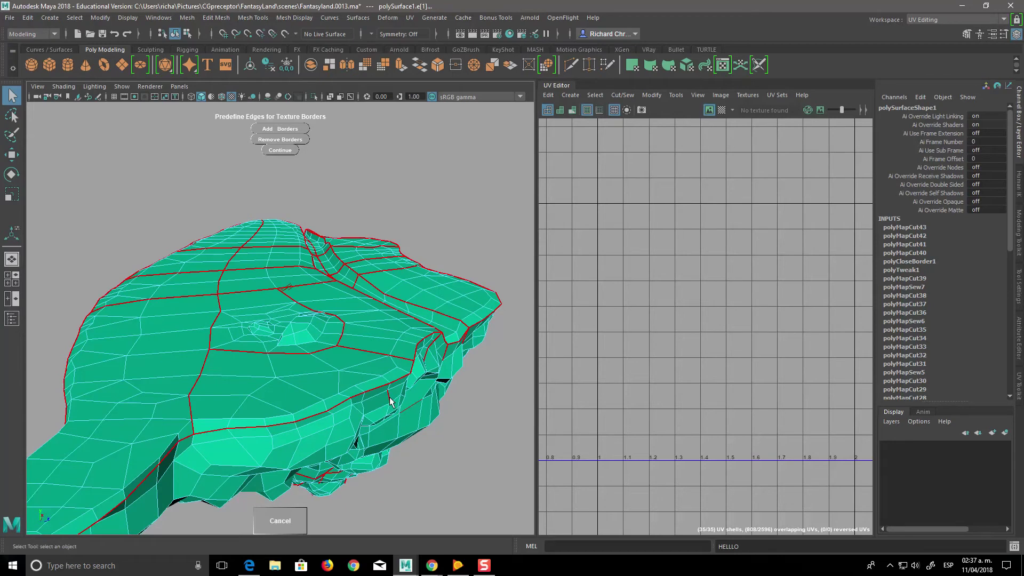
Step: Inspect the red border edges around the rock, add the selection as borders, and pick a side edge
{"action": "mouse_move", "coordinate": [353, 407]}
{"action": "left_mouse_down", "text": "alt"}
{"action": "mouse_move", "coordinate": [338, 393]}
{"action": "mouse_move", "coordinate": [332, 476]}
{"action": "mouse_move", "coordinate": [544, 411]}
{"action": "mouse_move", "coordinate": [571, 423]}
{"action": "mouse_move", "coordinate": [411, 411]}
{"action": "mouse_move", "coordinate": [526, 418]}
{"action": "mouse_move", "coordinate": [469, 469]}
{"action": "left_mouse_up", "text": "alt"}
{"action": "scroll", "coordinate": [454, 453], "scroll_direction": "up", "scroll_amount": 3}
{"action": "mouse_move", "coordinate": [454, 454]}
{"action": "middle_mouse_down", "text": "alt"}
{"action": "mouse_move", "coordinate": [443, 449]}
{"action": "mouse_move", "coordinate": [441, 404]}
{"action": "middle_mouse_up", "text": "alt"}
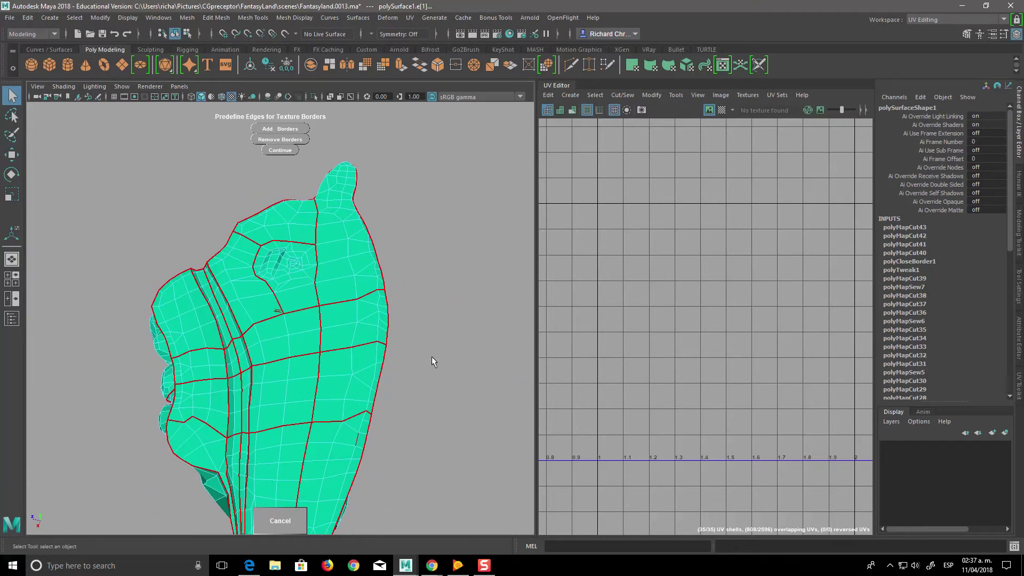
{"action": "mouse_move", "coordinate": [400, 505]}
{"action": "left_mouse_down", "text": "alt"}
{"action": "mouse_move", "coordinate": [414, 382]}
{"action": "mouse_move", "coordinate": [375, 427]}
{"action": "mouse_move", "coordinate": [421, 442]}
{"action": "mouse_move", "coordinate": [424, 394]}
{"action": "mouse_move", "coordinate": [354, 392]}
{"action": "mouse_move", "coordinate": [374, 371]}
{"action": "mouse_move", "coordinate": [320, 415]}
{"action": "left_mouse_up", "text": "alt"}
{"action": "right_click_drag", "start_coordinate": [320, 415], "coordinate": [375, 439], "text": "alt"}
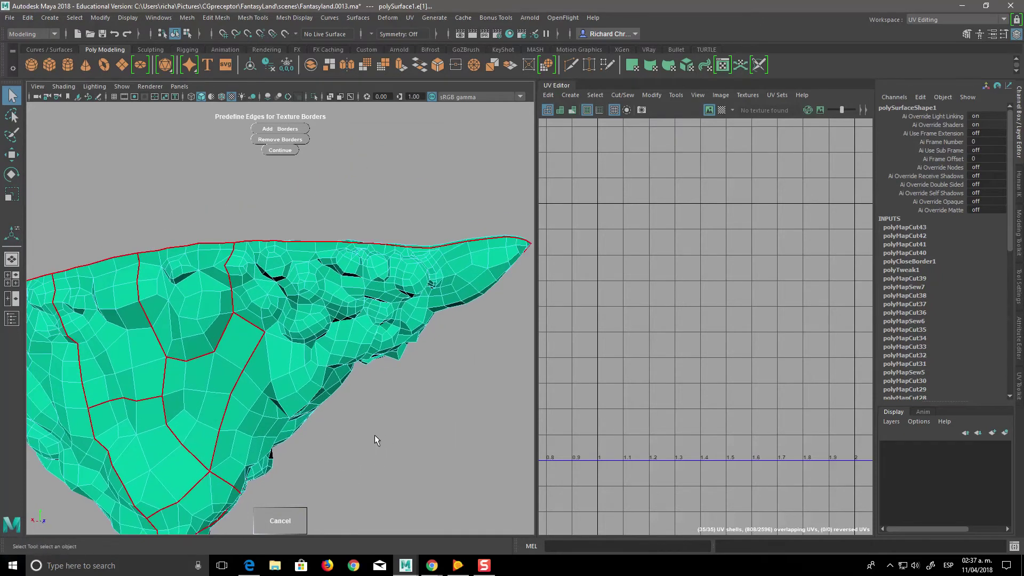
{"action": "mouse_move", "coordinate": [362, 414]}
{"action": "left_mouse_down", "text": "alt"}
{"action": "mouse_move", "coordinate": [366, 423]}
{"action": "mouse_move", "coordinate": [280, 398]}
{"action": "mouse_move", "coordinate": [315, 409]}
{"action": "mouse_move", "coordinate": [316, 433]}
{"action": "left_mouse_up", "text": "alt"}
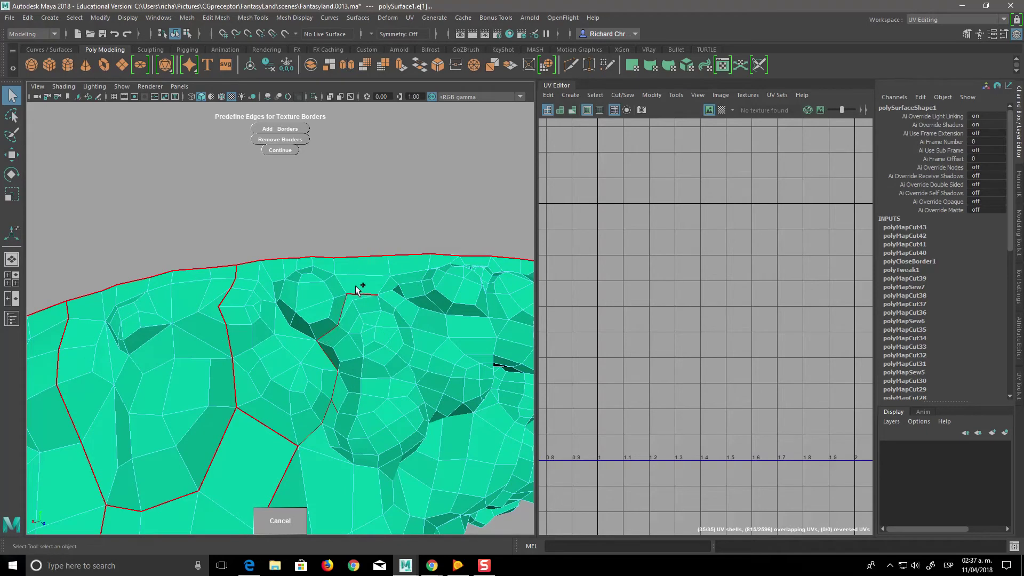
{"action": "mouse_move", "coordinate": [369, 319]}
{"action": "left_mouse_down", "text": "alt"}
{"action": "mouse_move", "coordinate": [393, 353]}
{"action": "mouse_move", "coordinate": [407, 414]}
{"action": "mouse_move", "coordinate": [392, 442]}
{"action": "left_mouse_up", "text": "alt"}
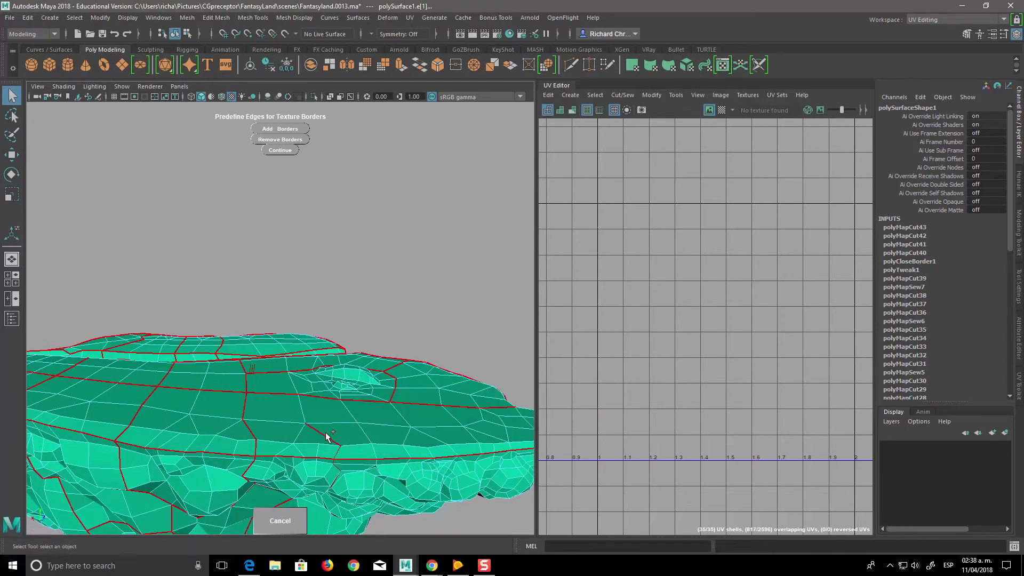
{"action": "left_click_drag", "start_coordinate": [362, 412], "coordinate": [398, 405], "text": "alt"}
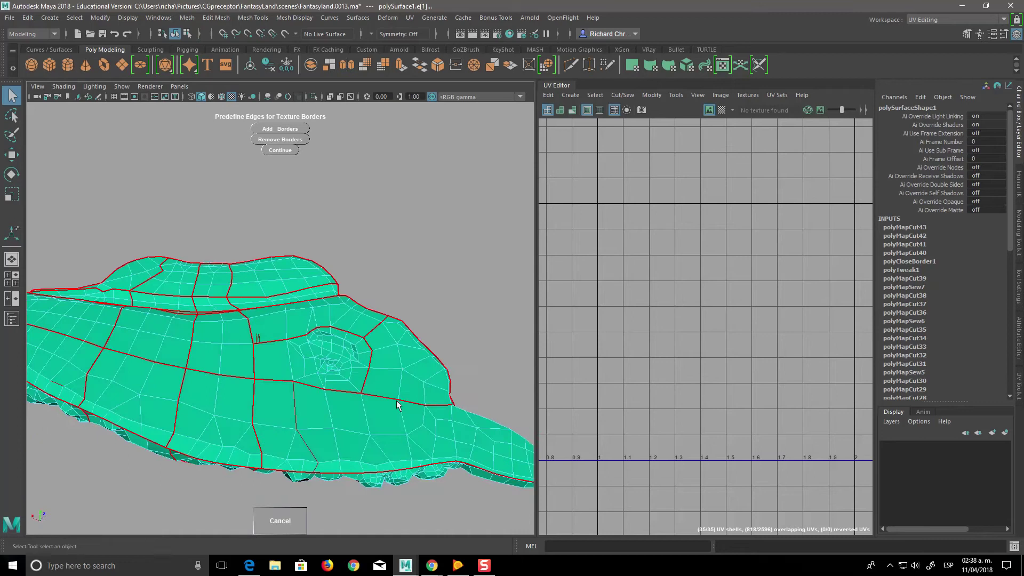
{"action": "left_click", "coordinate": [292, 127]}
{"action": "mouse_move", "coordinate": [427, 463]}
{"action": "left_mouse_down", "text": "alt"}
{"action": "mouse_move", "coordinate": [413, 447]}
{"action": "mouse_move", "coordinate": [443, 394]}
{"action": "mouse_move", "coordinate": [413, 367]}
{"action": "mouse_move", "coordinate": [446, 446]}
{"action": "mouse_move", "coordinate": [424, 470]}
{"action": "mouse_move", "coordinate": [436, 473]}
{"action": "left_mouse_up", "text": "alt"}
{"action": "left_click", "coordinate": [447, 408]}
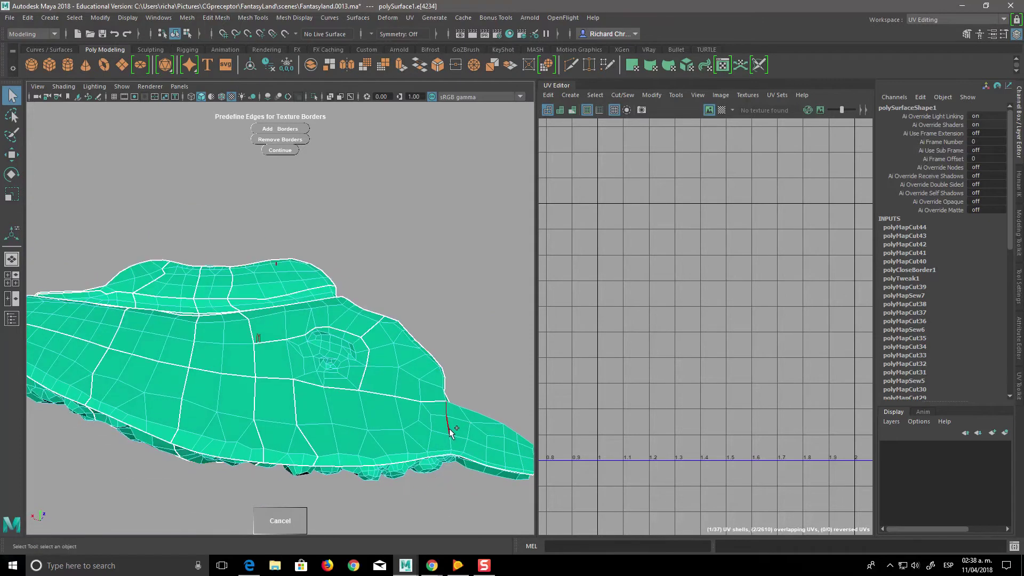
Step: Add the chosen edges on the rock's lower side as texture borders
{"action": "left_click", "coordinate": [280, 129]}
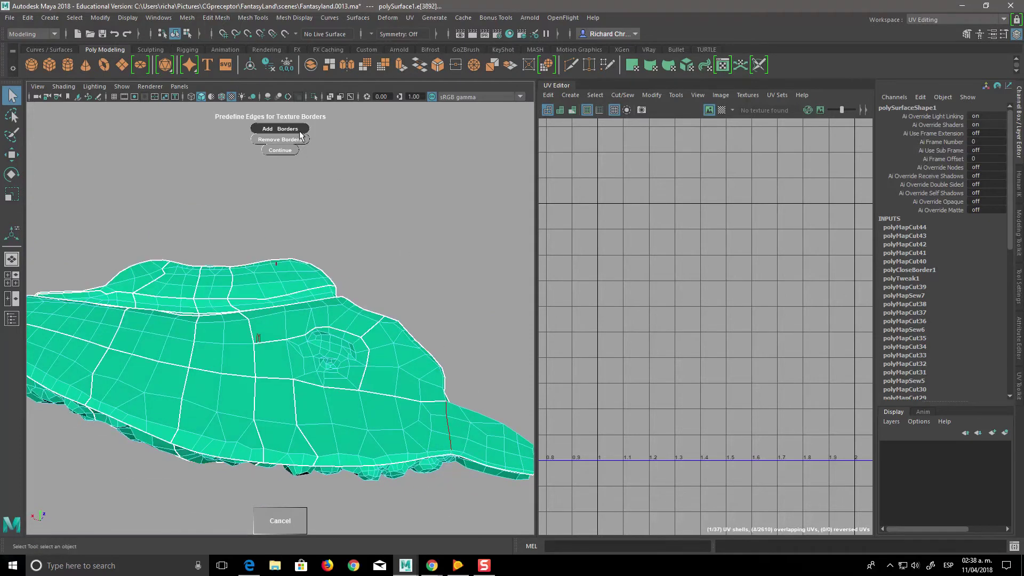
{"action": "mouse_move", "coordinate": [408, 399]}
{"action": "left_mouse_down", "text": "alt"}
{"action": "mouse_move", "coordinate": [467, 387]}
{"action": "mouse_move", "coordinate": [428, 458]}
{"action": "mouse_move", "coordinate": [451, 456]}
{"action": "left_mouse_up", "text": "alt"}
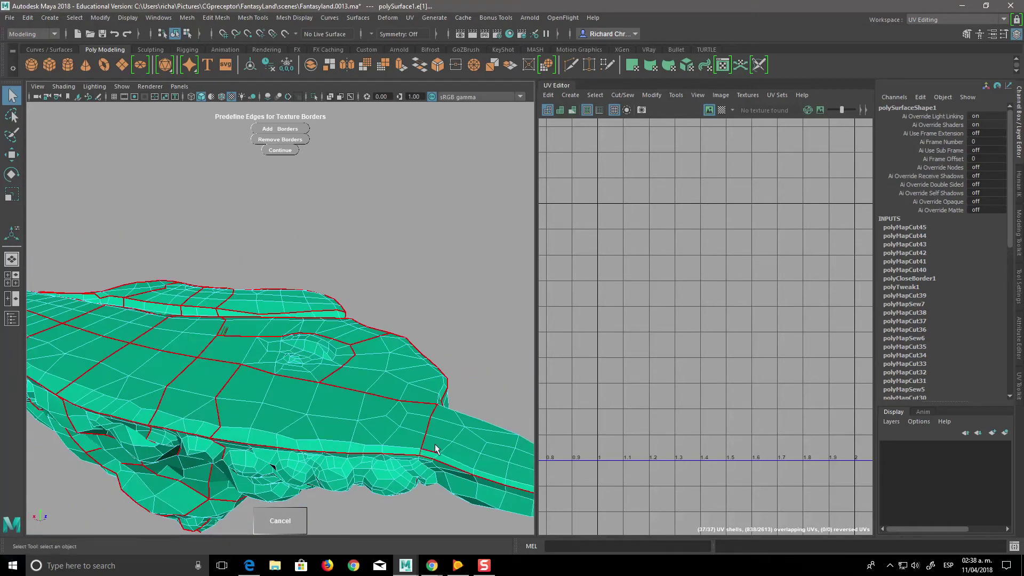
{"action": "left_click", "coordinate": [292, 129]}
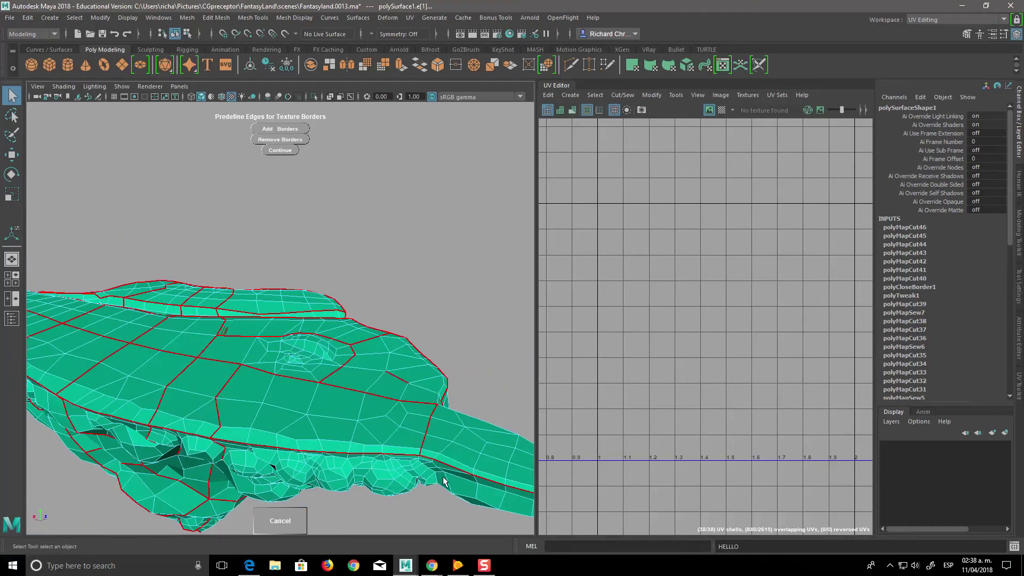
Step: Select a small edge on the rock's side from a frontal view
{"action": "left_click_drag", "start_coordinate": [395, 377], "coordinate": [427, 427], "text": "alt"}
{"action": "right_click_drag", "start_coordinate": [427, 426], "coordinate": [459, 466], "text": "alt"}
{"action": "left_click_drag", "start_coordinate": [459, 466], "coordinate": [421, 395], "text": "alt"}
{"action": "left_click", "coordinate": [420, 378]}
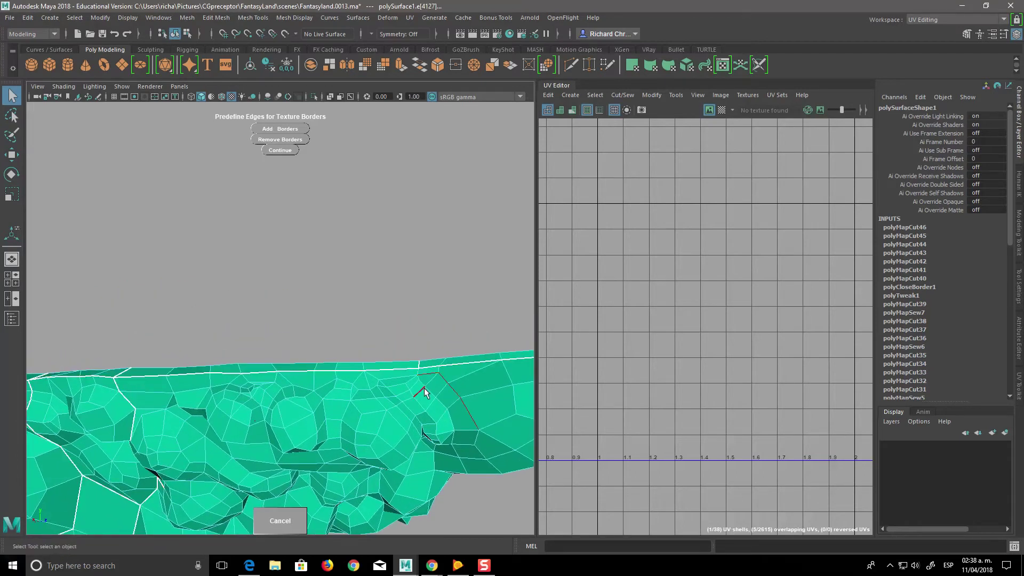
{"action": "left_click", "coordinate": [419, 376]}
Step: Add that edge as a texture border and orbit to check the new seam
{"action": "mouse_move", "coordinate": [480, 472]}
{"action": "left_mouse_down", "text": "alt"}
{"action": "mouse_move", "coordinate": [449, 501]}
{"action": "mouse_move", "coordinate": [414, 457]}
{"action": "mouse_move", "coordinate": [332, 418]}
{"action": "mouse_move", "coordinate": [452, 429]}
{"action": "left_mouse_up", "text": "alt"}
{"action": "mouse_move", "coordinate": [452, 429]}
{"action": "right_mouse_down", "text": "alt"}
{"action": "mouse_move", "coordinate": [482, 429]}
{"action": "mouse_move", "coordinate": [482, 443]}
{"action": "mouse_move", "coordinate": [384, 481]}
{"action": "mouse_move", "coordinate": [405, 487]}
{"action": "right_mouse_up", "text": "alt"}
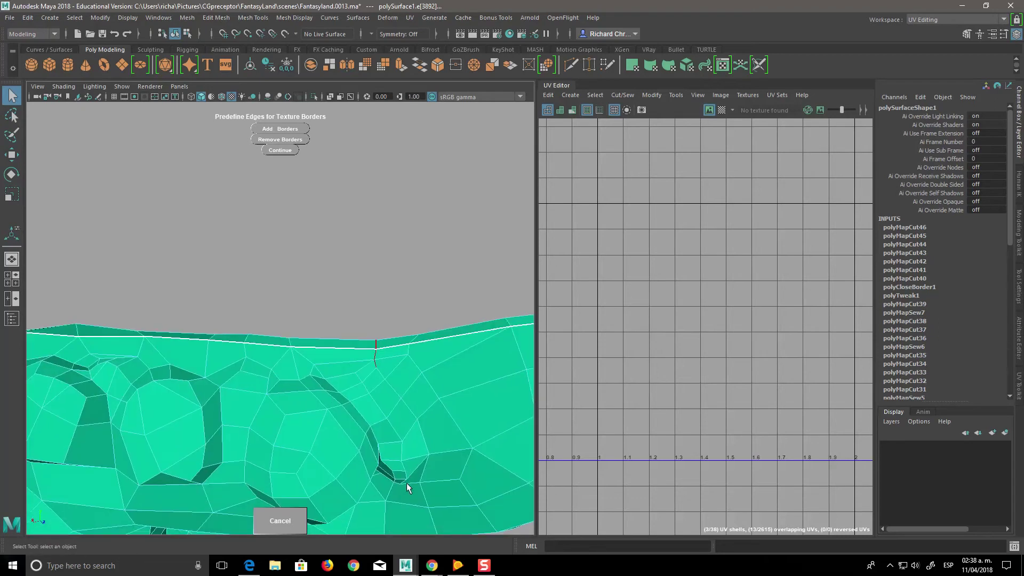
{"action": "mouse_move", "coordinate": [411, 418]}
{"action": "left_mouse_down", "text": "alt"}
{"action": "mouse_move", "coordinate": [446, 473]}
{"action": "mouse_move", "coordinate": [425, 434]}
{"action": "left_mouse_up", "text": "alt"}
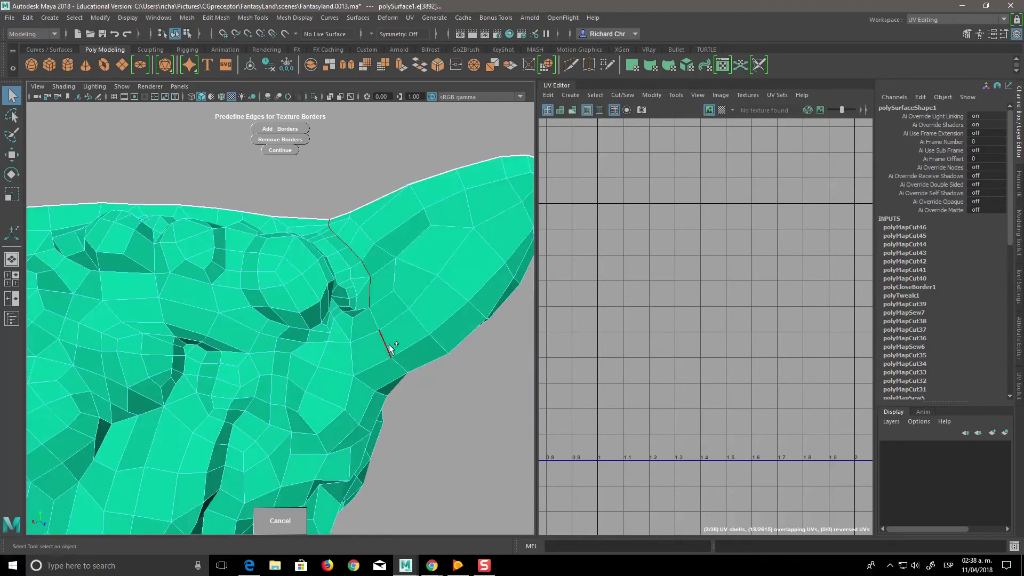
{"action": "mouse_move", "coordinate": [421, 395]}
{"action": "left_mouse_down", "text": "alt"}
{"action": "mouse_move", "coordinate": [433, 414]}
{"action": "mouse_move", "coordinate": [310, 435]}
{"action": "mouse_move", "coordinate": [414, 395]}
{"action": "mouse_move", "coordinate": [414, 483]}
{"action": "mouse_move", "coordinate": [304, 469]}
{"action": "mouse_move", "coordinate": [312, 450]}
{"action": "left_mouse_up", "text": "alt"}
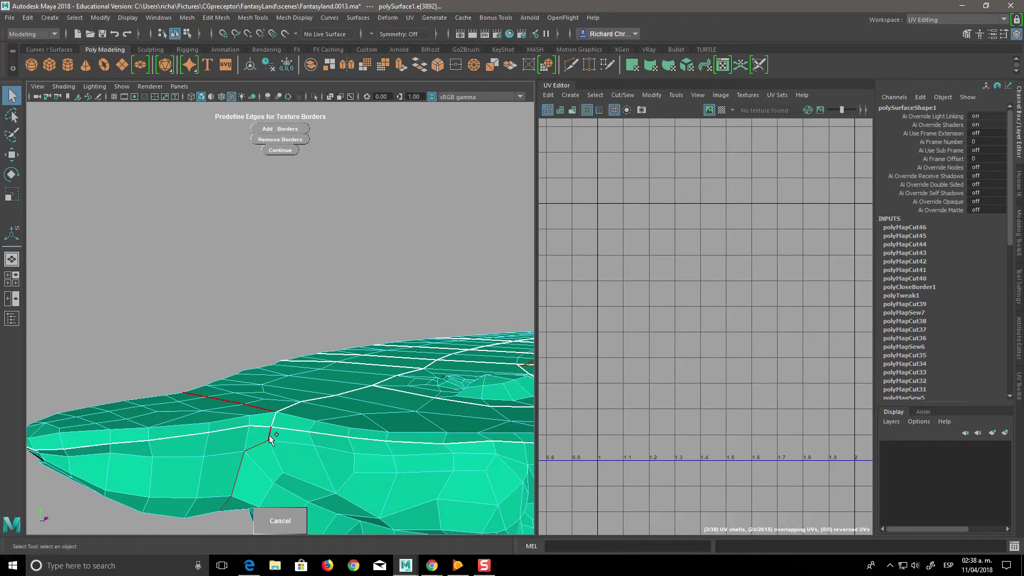
{"action": "left_click", "coordinate": [280, 129]}
{"action": "mouse_move", "coordinate": [411, 469]}
{"action": "left_mouse_down", "text": "alt"}
{"action": "mouse_move", "coordinate": [359, 423]}
{"action": "mouse_move", "coordinate": [515, 407]}
{"action": "mouse_move", "coordinate": [533, 450]}
{"action": "mouse_move", "coordinate": [466, 457]}
{"action": "mouse_move", "coordinate": [469, 318]}
{"action": "mouse_move", "coordinate": [393, 315]}
{"action": "mouse_move", "coordinate": [389, 382]}
{"action": "mouse_move", "coordinate": [402, 366]}
{"action": "mouse_move", "coordinate": [421, 377]}
{"action": "mouse_move", "coordinate": [377, 386]}
{"action": "mouse_move", "coordinate": [359, 366]}
{"action": "mouse_move", "coordinate": [379, 418]}
{"action": "mouse_move", "coordinate": [338, 341]}
{"action": "mouse_move", "coordinate": [297, 369]}
{"action": "mouse_move", "coordinate": [347, 437]}
{"action": "mouse_move", "coordinate": [318, 417]}
{"action": "mouse_move", "coordinate": [373, 384]}
{"action": "mouse_move", "coordinate": [304, 437]}
{"action": "left_mouse_up", "text": "alt"}
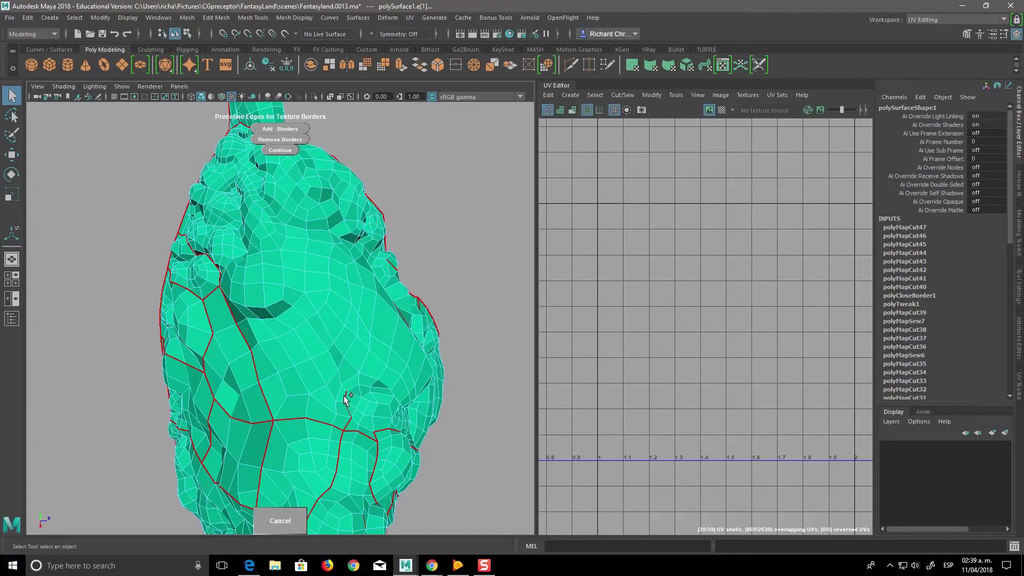
Step: Make a short edge plus a full edge loop across the rock into texture borders
{"action": "left_click", "coordinate": [360, 417]}
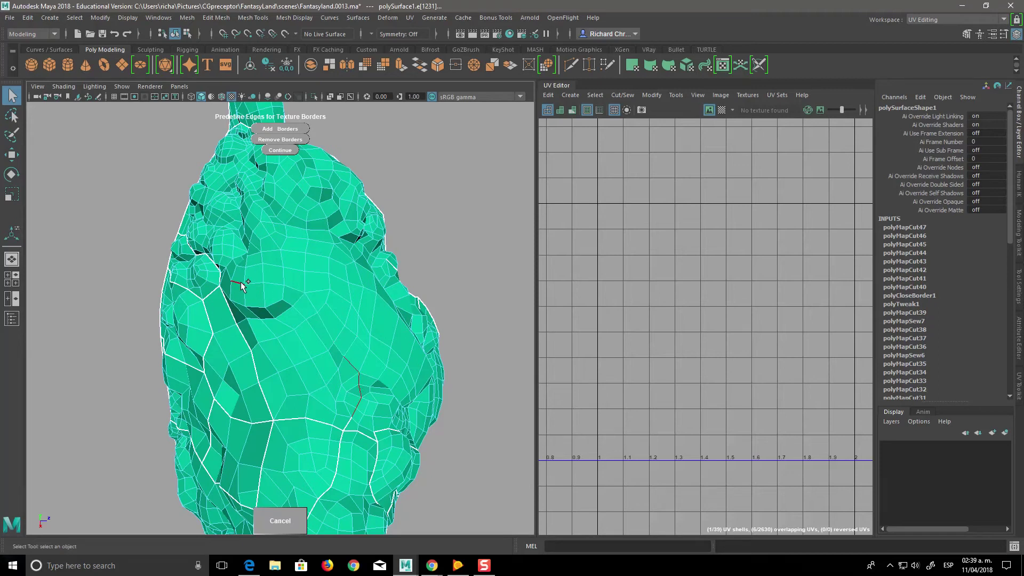
{"action": "double_click", "coordinate": [278, 283]}
{"action": "left_click_drag", "start_coordinate": [376, 357], "coordinate": [465, 394], "text": "alt"}
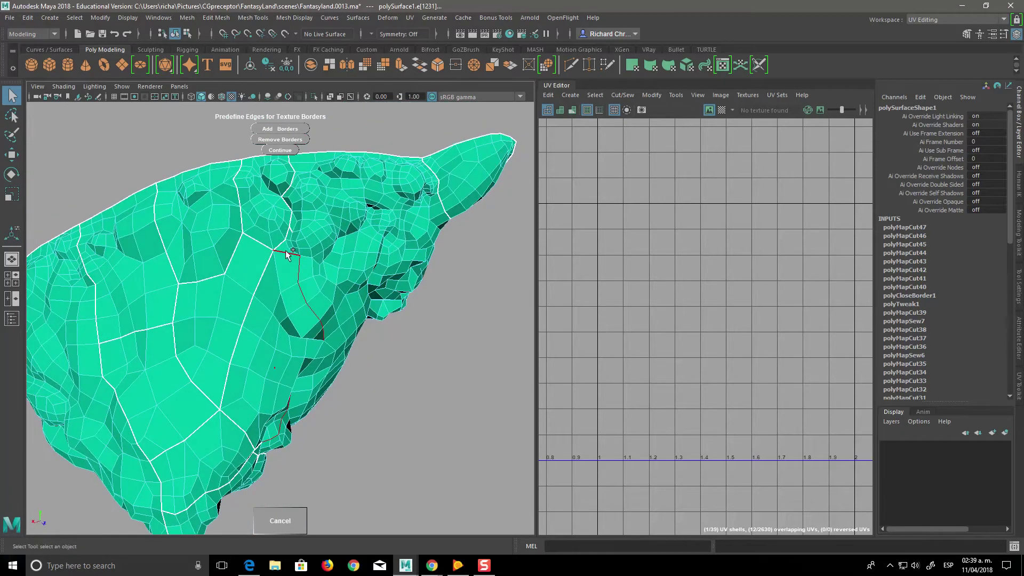
{"action": "mouse_move", "coordinate": [359, 405]}
{"action": "left_mouse_down", "text": "alt"}
{"action": "mouse_move", "coordinate": [304, 379]}
{"action": "mouse_move", "coordinate": [336, 368]}
{"action": "left_mouse_up", "text": "alt"}
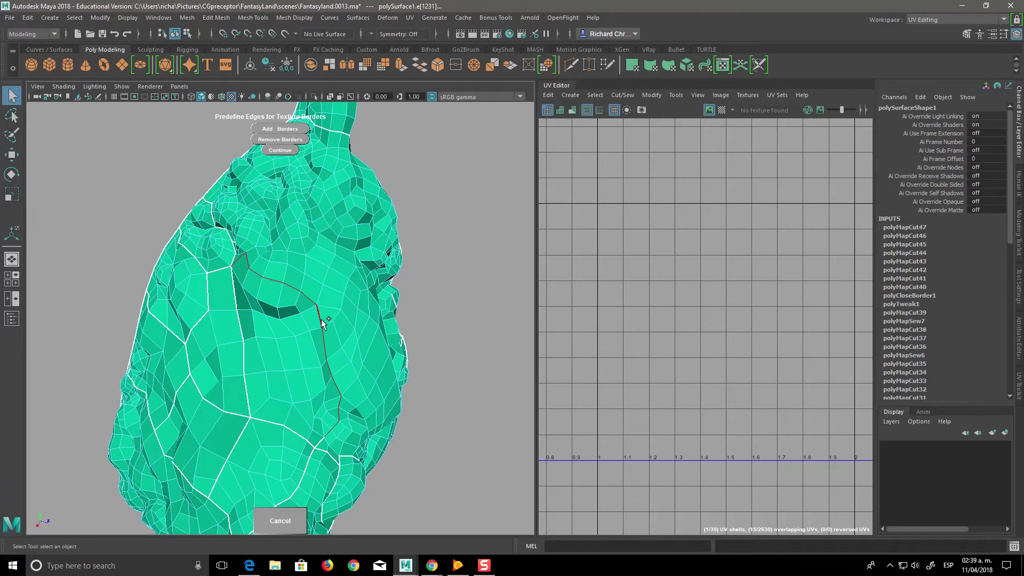
{"action": "left_click", "coordinate": [299, 131]}
Step: Remove the seam on an edge near the rock's peak
{"action": "mouse_move", "coordinate": [446, 387]}
{"action": "left_mouse_down", "text": "alt"}
{"action": "mouse_move", "coordinate": [493, 398]}
{"action": "mouse_move", "coordinate": [464, 395]}
{"action": "mouse_move", "coordinate": [411, 418]}
{"action": "mouse_move", "coordinate": [398, 348]}
{"action": "mouse_move", "coordinate": [329, 349]}
{"action": "mouse_move", "coordinate": [450, 395]}
{"action": "mouse_move", "coordinate": [325, 361]}
{"action": "left_mouse_up", "text": "alt"}
{"action": "middle_click_drag", "start_coordinate": [324, 361], "coordinate": [335, 363], "text": "alt"}
{"action": "mouse_move", "coordinate": [335, 363]}
{"action": "left_mouse_down", "text": "alt"}
{"action": "mouse_move", "coordinate": [339, 377]}
{"action": "mouse_move", "coordinate": [282, 313]}
{"action": "left_mouse_up", "text": "alt"}
{"action": "scroll", "coordinate": [338, 377], "scroll_direction": "up", "scroll_amount": 3}
{"action": "left_click", "coordinate": [327, 320]}
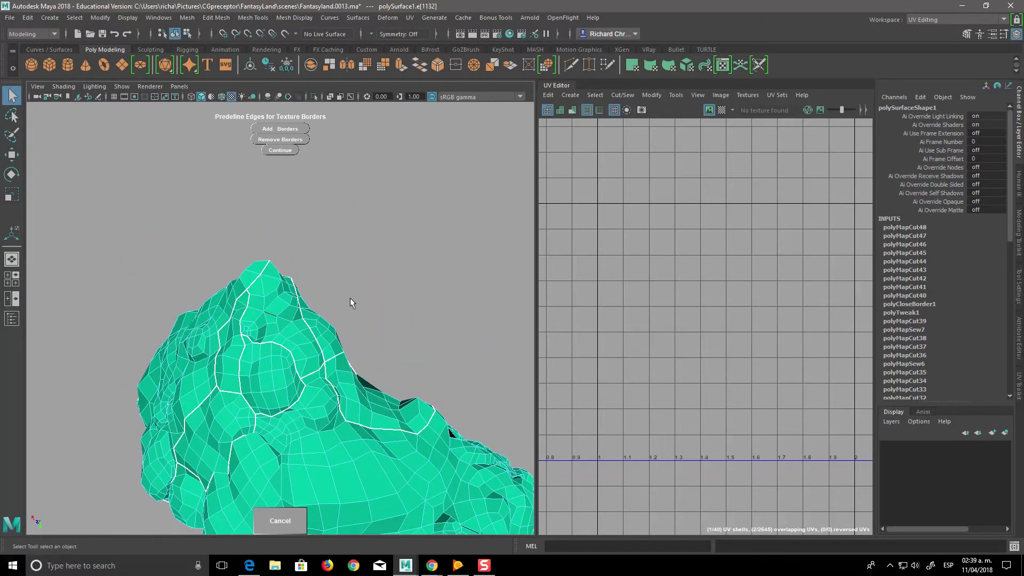
{"action": "left_click", "coordinate": [292, 151]}
{"action": "mouse_move", "coordinate": [389, 389]}
{"action": "left_mouse_down", "text": "alt"}
{"action": "mouse_move", "coordinate": [496, 424]}
{"action": "mouse_move", "coordinate": [453, 437]}
{"action": "mouse_move", "coordinate": [448, 343]}
{"action": "mouse_move", "coordinate": [418, 409]}
{"action": "mouse_move", "coordinate": [446, 456]}
{"action": "mouse_move", "coordinate": [359, 453]}
{"action": "mouse_move", "coordinate": [350, 464]}
{"action": "mouse_move", "coordinate": [464, 466]}
{"action": "mouse_move", "coordinate": [466, 366]}
{"action": "mouse_move", "coordinate": [419, 456]}
{"action": "mouse_move", "coordinate": [437, 464]}
{"action": "mouse_move", "coordinate": [446, 393]}
{"action": "mouse_move", "coordinate": [427, 421]}
{"action": "mouse_move", "coordinate": [411, 404]}
{"action": "left_mouse_up", "text": "alt"}
Step: Add a short edge on the rock face as a texture border
{"action": "left_click", "coordinate": [308, 318]}
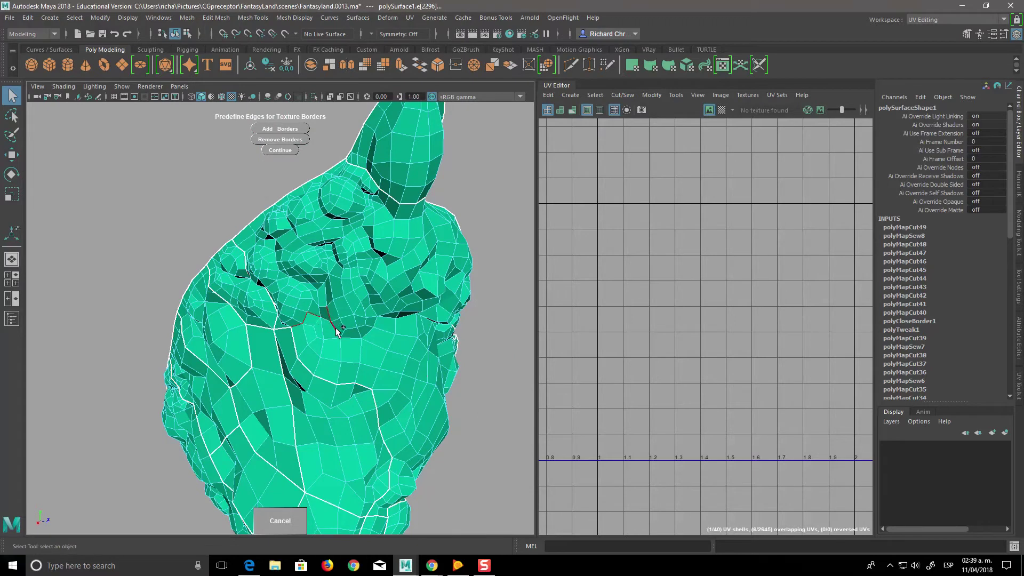
{"action": "left_click_drag", "start_coordinate": [409, 356], "coordinate": [327, 298], "text": "alt"}
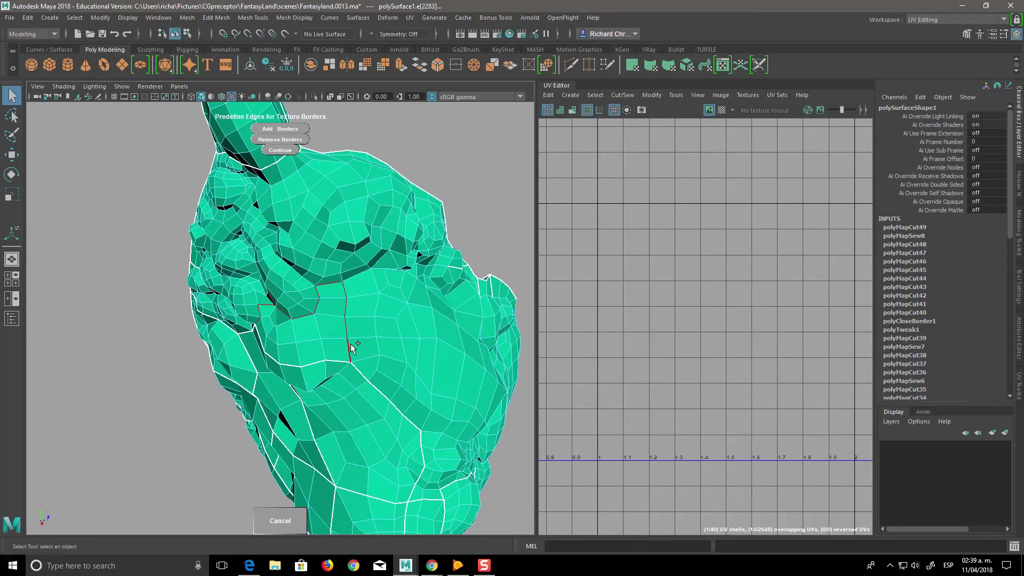
{"action": "left_click", "coordinate": [300, 133]}
Step: Remove an unwanted seam edge among the existing borders
{"action": "mouse_move", "coordinate": [400, 297]}
{"action": "left_mouse_down", "text": "alt"}
{"action": "mouse_move", "coordinate": [456, 395]}
{"action": "mouse_move", "coordinate": [498, 395]}
{"action": "mouse_move", "coordinate": [482, 368]}
{"action": "left_mouse_up", "text": "alt"}
{"action": "mouse_move", "coordinate": [482, 368]}
{"action": "right_mouse_down", "text": "alt"}
{"action": "mouse_move", "coordinate": [484, 446]}
{"action": "mouse_move", "coordinate": [475, 403]}
{"action": "right_mouse_up", "text": "alt"}
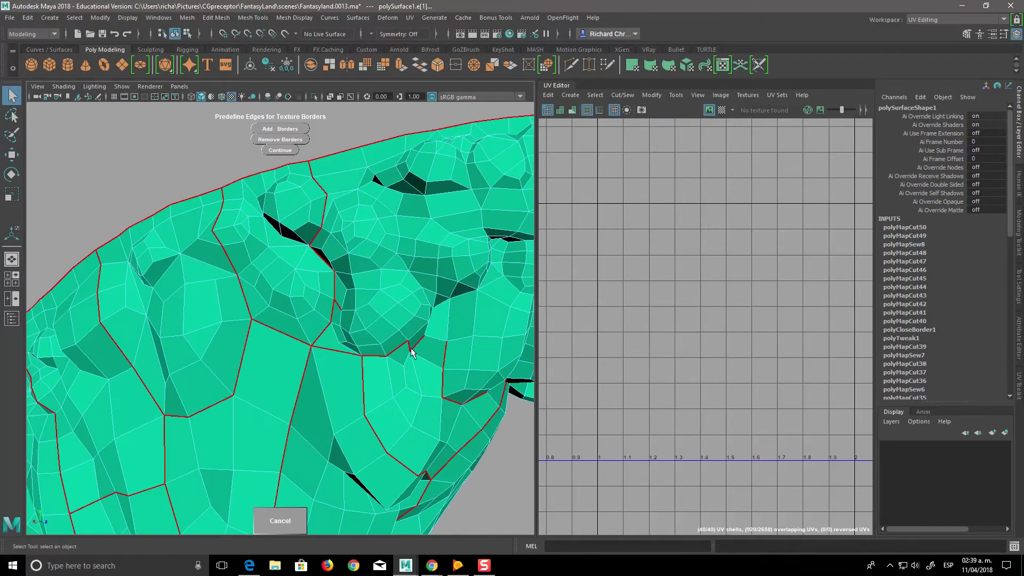
{"action": "mouse_move", "coordinate": [433, 344]}
{"action": "left_mouse_down", "text": "alt"}
{"action": "mouse_move", "coordinate": [414, 397]}
{"action": "mouse_move", "coordinate": [398, 379]}
{"action": "mouse_move", "coordinate": [411, 397]}
{"action": "left_mouse_up", "text": "alt"}
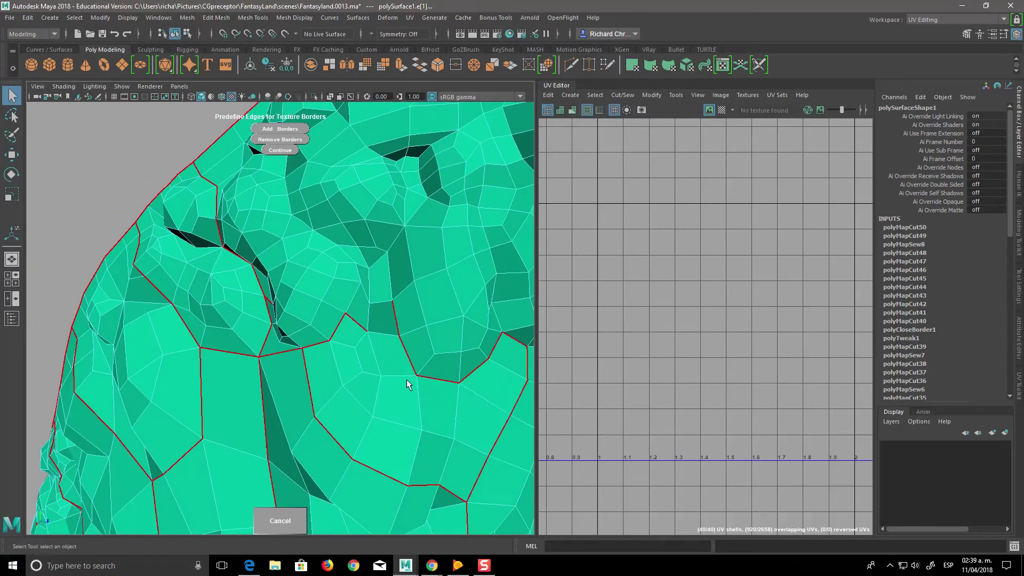
{"action": "left_click", "coordinate": [373, 303]}
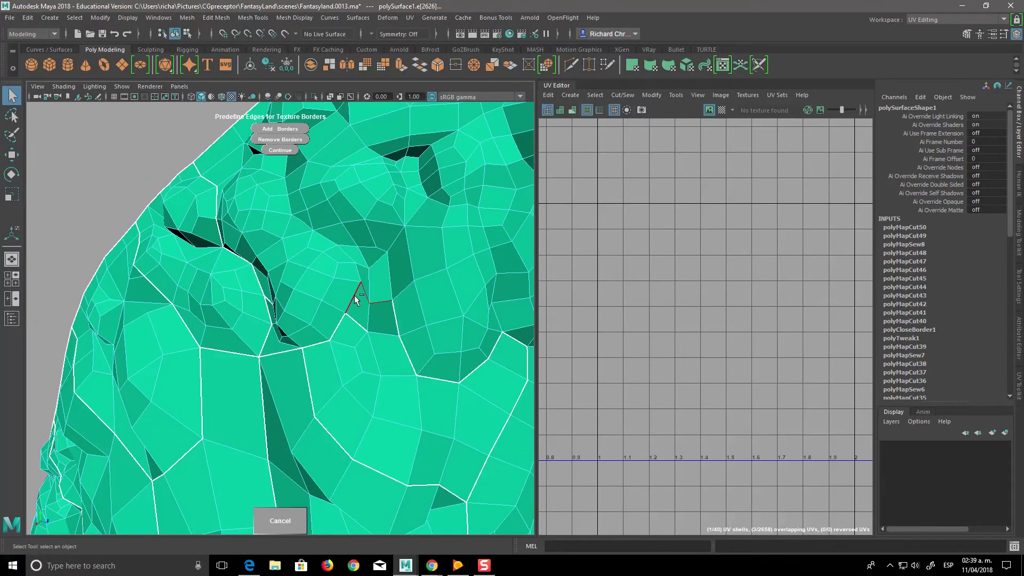
{"action": "left_click", "coordinate": [356, 323]}
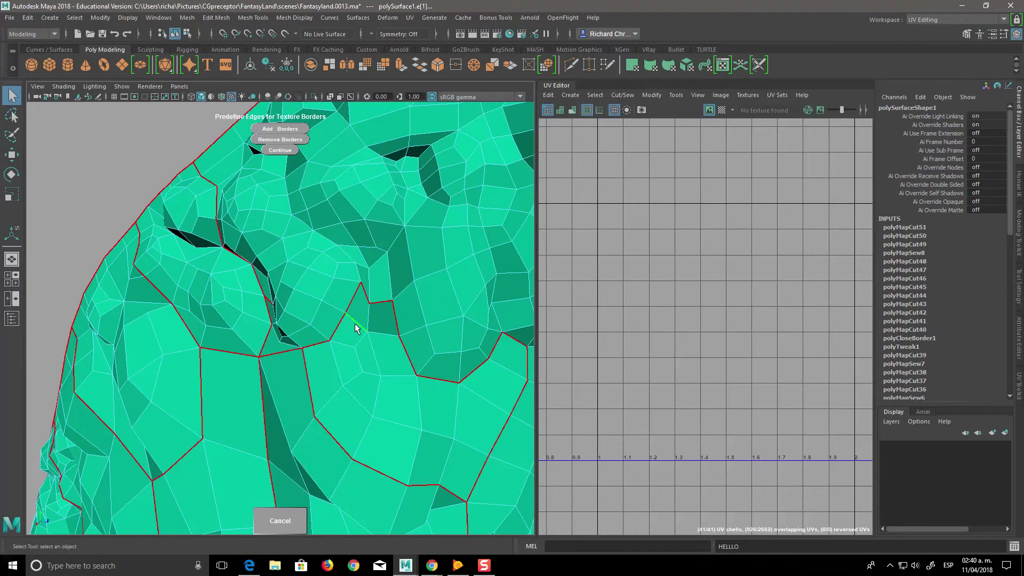
{"action": "left_click", "coordinate": [296, 142]}
Step: Add one rock edge as a border and remove the neighbouring edge's seam
{"action": "mouse_move", "coordinate": [366, 275]}
{"action": "left_mouse_down", "text": "alt"}
{"action": "mouse_move", "coordinate": [437, 416]}
{"action": "mouse_move", "coordinate": [415, 416]}
{"action": "mouse_move", "coordinate": [495, 487]}
{"action": "mouse_move", "coordinate": [427, 441]}
{"action": "mouse_move", "coordinate": [410, 405]}
{"action": "left_mouse_up", "text": "alt"}
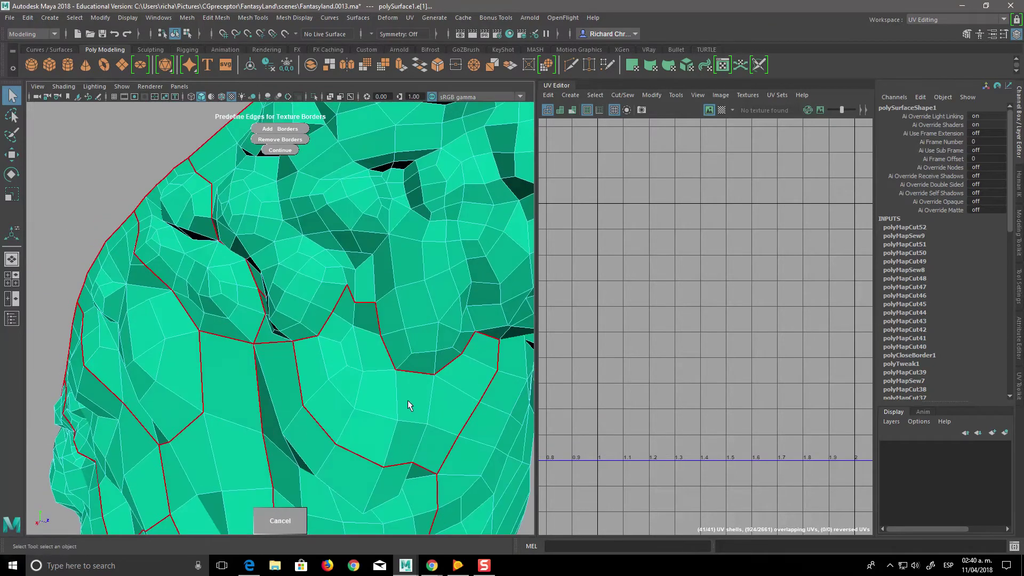
{"action": "left_click", "coordinate": [355, 333]}
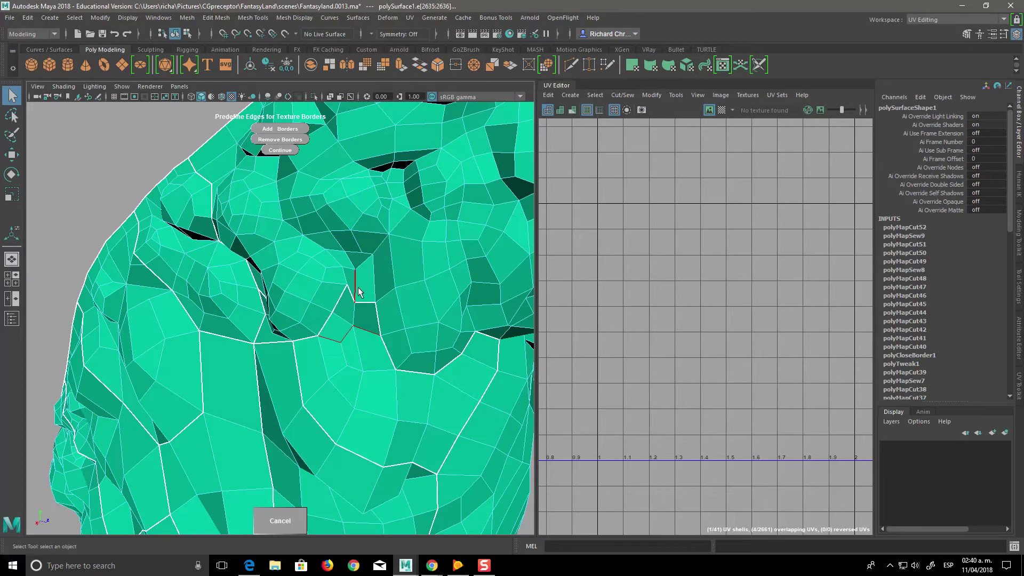
{"action": "left_click", "coordinate": [297, 151]}
{"action": "left_click", "coordinate": [379, 325]}
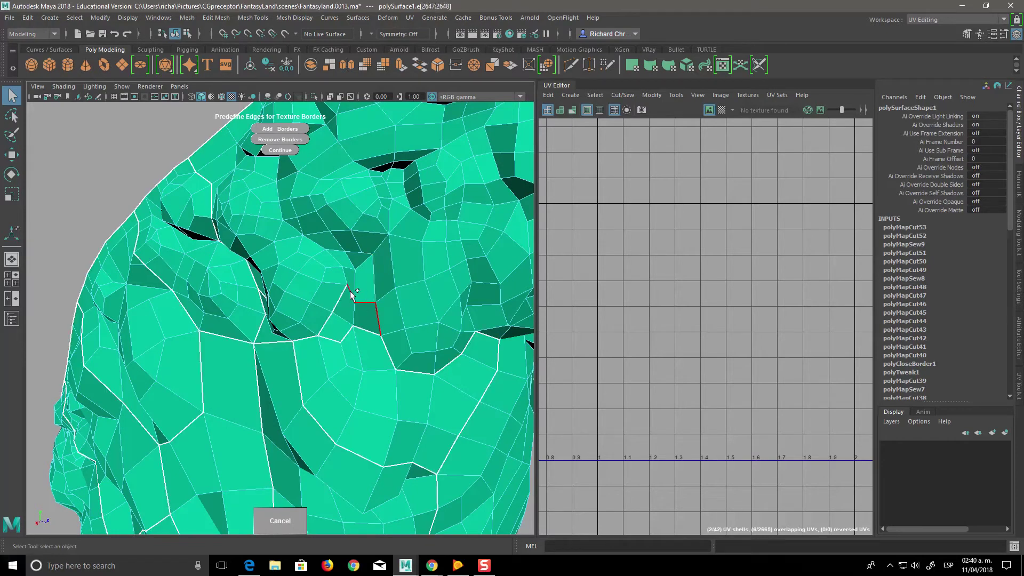
{"action": "left_click", "coordinate": [306, 141]}
Step: Remove a small pair of edges from the seams
{"action": "left_click_drag", "start_coordinate": [306, 142], "coordinate": [330, 406], "text": "alt"}
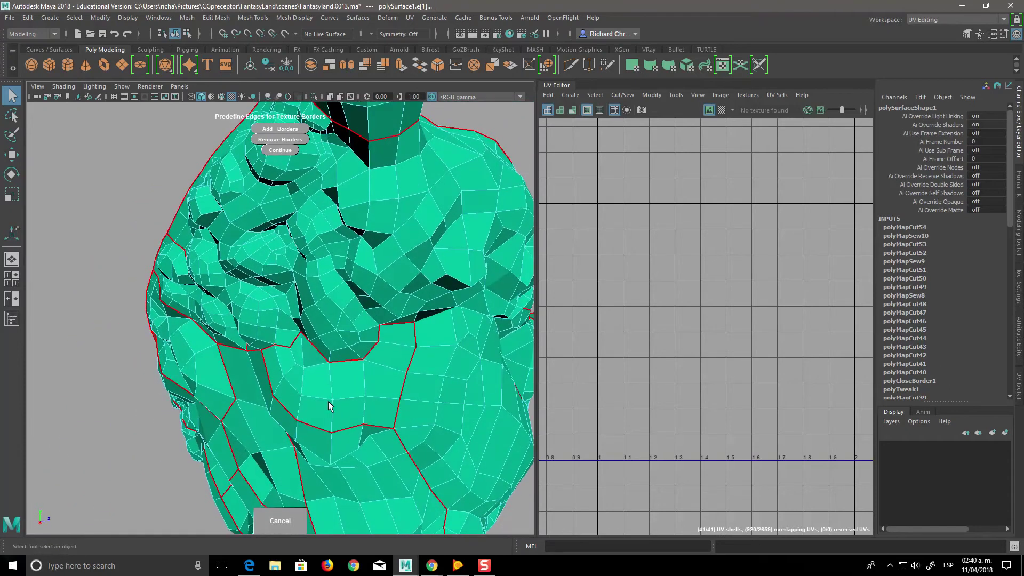
{"action": "mouse_move", "coordinate": [388, 420]}
{"action": "left_mouse_down", "text": "alt"}
{"action": "mouse_move", "coordinate": [395, 377]}
{"action": "mouse_move", "coordinate": [444, 422]}
{"action": "mouse_move", "coordinate": [373, 382]}
{"action": "mouse_move", "coordinate": [471, 448]}
{"action": "mouse_move", "coordinate": [457, 394]}
{"action": "mouse_move", "coordinate": [407, 378]}
{"action": "mouse_move", "coordinate": [467, 427]}
{"action": "mouse_move", "coordinate": [385, 352]}
{"action": "left_mouse_up", "text": "alt"}
{"action": "left_click", "coordinate": [332, 274]}
{"action": "left_click", "coordinate": [297, 140]}
{"action": "mouse_move", "coordinate": [343, 201]}
{"action": "left_mouse_down", "text": "alt"}
{"action": "mouse_move", "coordinate": [451, 379]}
{"action": "mouse_move", "coordinate": [418, 374]}
{"action": "mouse_move", "coordinate": [416, 361]}
{"action": "mouse_move", "coordinate": [359, 398]}
{"action": "mouse_move", "coordinate": [371, 385]}
{"action": "left_mouse_up", "text": "alt"}
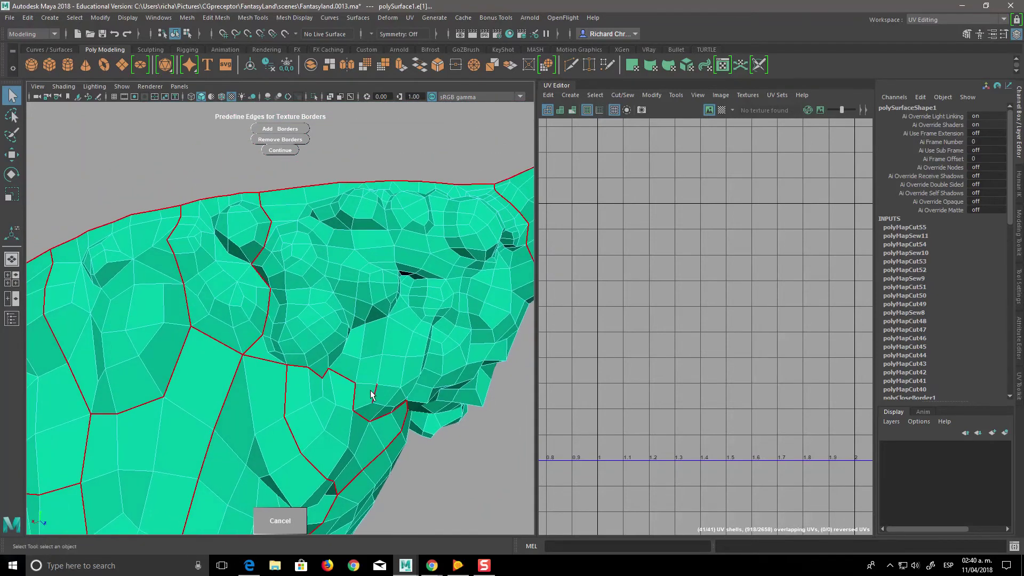
Step: Inspect the crevice and sides, selecting edges on the rock's side for the next seam
{"action": "left_click", "coordinate": [360, 367]}
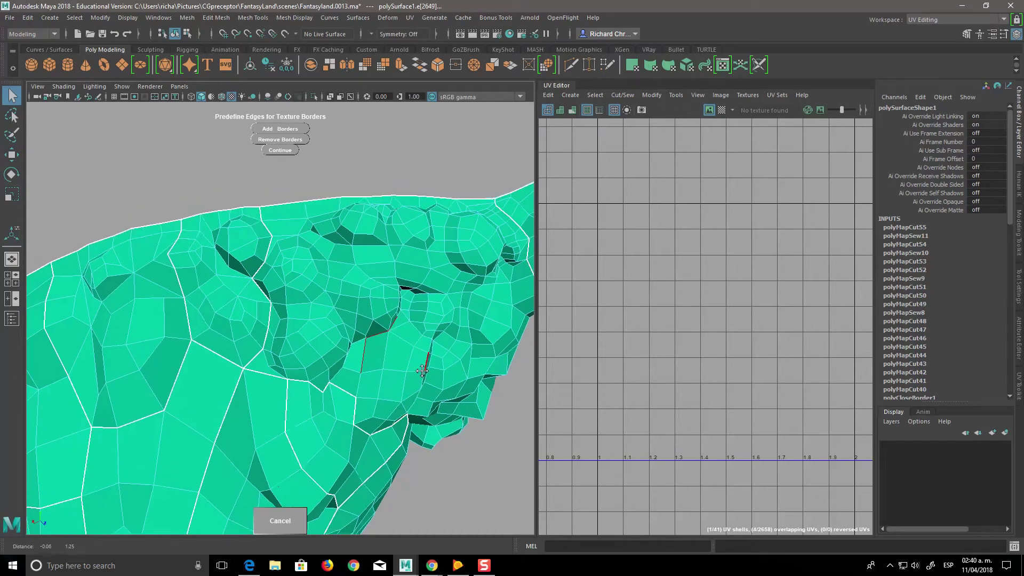
{"action": "left_click_drag", "start_coordinate": [403, 315], "coordinate": [362, 393], "text": "alt"}
{"action": "scroll", "coordinate": [428, 393], "scroll_direction": "up", "scroll_amount": 3}
{"action": "scroll", "coordinate": [407, 407], "scroll_direction": "up", "scroll_amount": 2}
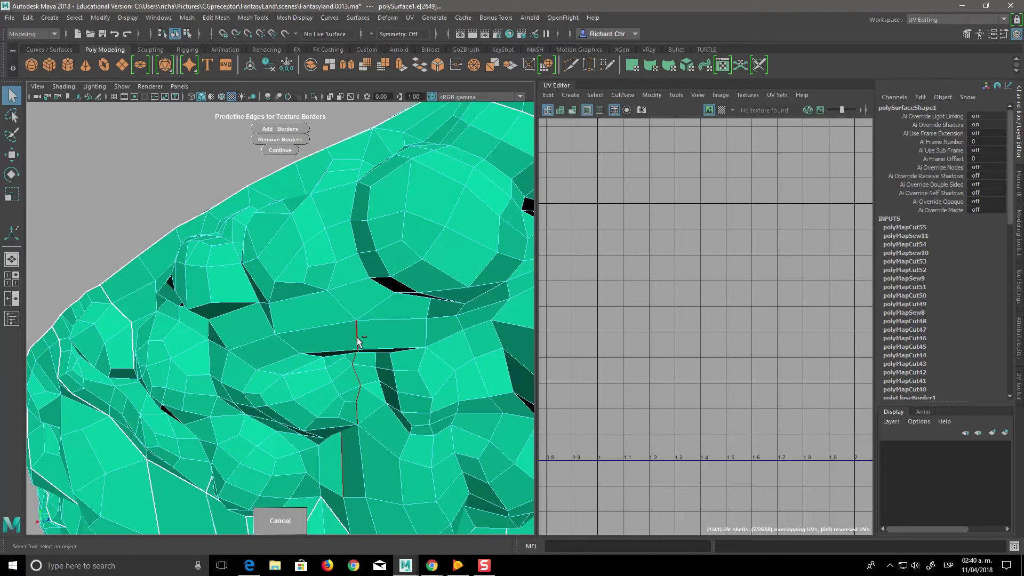
{"action": "mouse_move", "coordinate": [369, 300]}
{"action": "left_mouse_down", "text": "alt"}
{"action": "mouse_move", "coordinate": [447, 317]}
{"action": "mouse_move", "coordinate": [459, 404]}
{"action": "left_mouse_up", "text": "alt"}
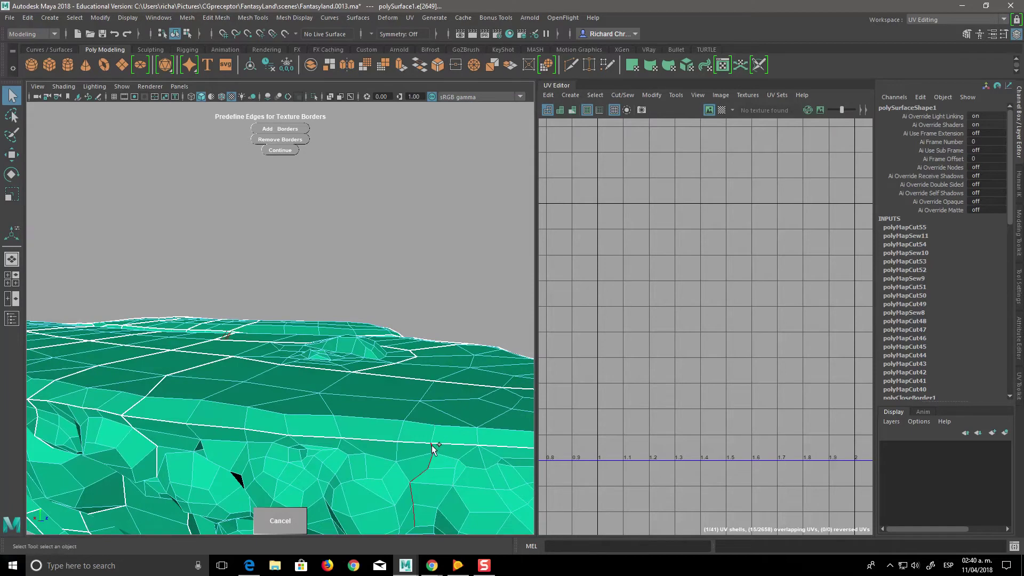
{"action": "mouse_move", "coordinate": [447, 436]}
{"action": "left_mouse_down", "text": "alt"}
{"action": "mouse_move", "coordinate": [464, 425]}
{"action": "mouse_move", "coordinate": [414, 420]}
{"action": "left_mouse_up", "text": "alt"}
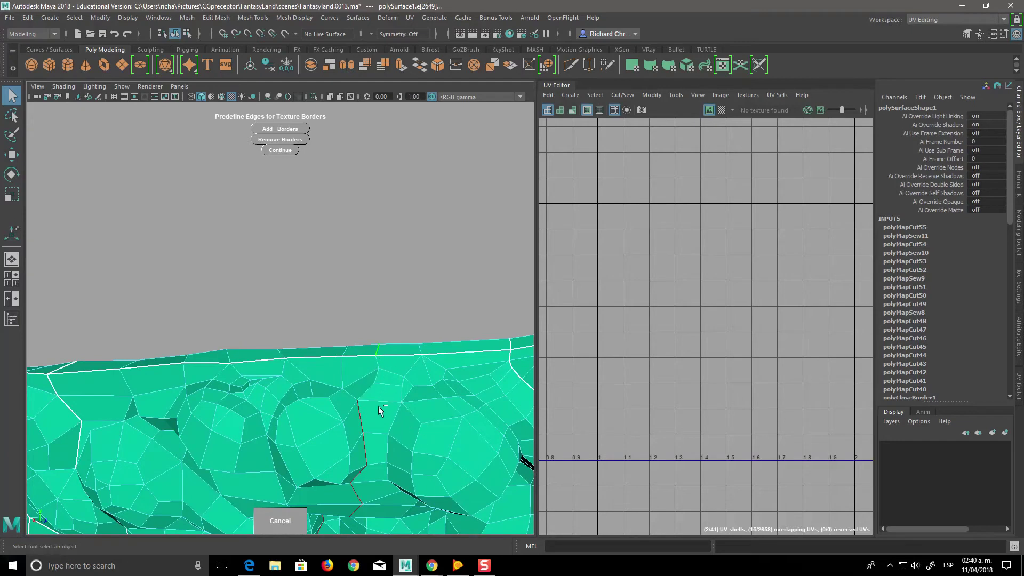
{"action": "left_click_drag", "start_coordinate": [405, 438], "coordinate": [407, 446], "text": "alt"}
{"action": "left_click", "coordinate": [364, 449]}
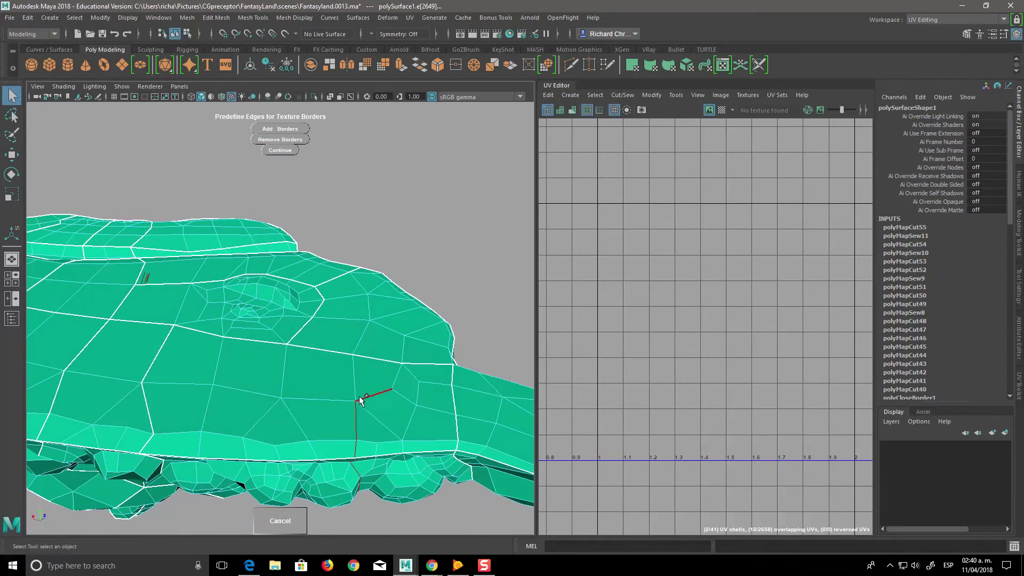
{"action": "left_click_drag", "start_coordinate": [364, 342], "coordinate": [423, 419], "text": "alt"}
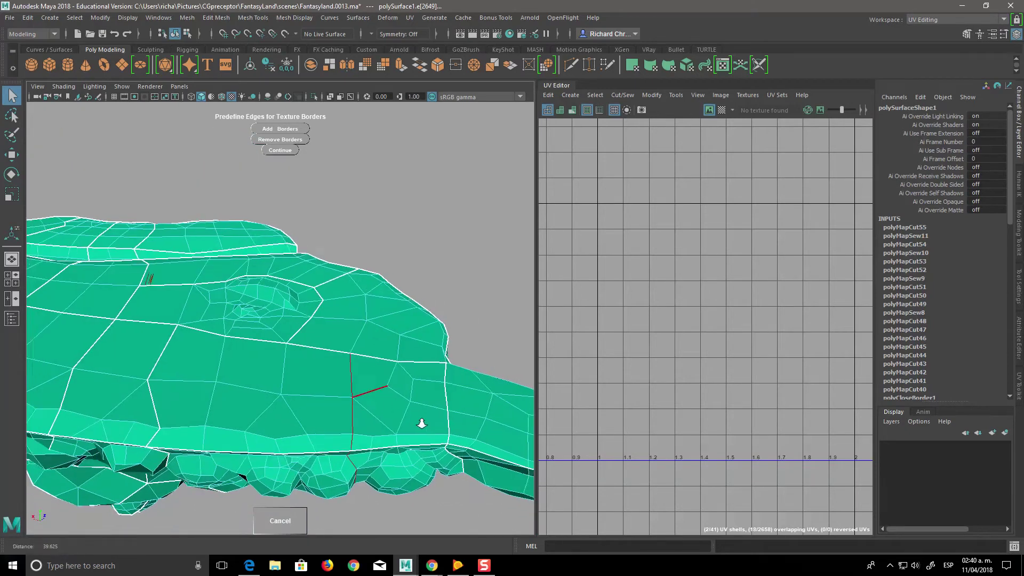
{"action": "mouse_move", "coordinate": [422, 405]}
{"action": "left_mouse_down", "text": "alt"}
{"action": "mouse_move", "coordinate": [420, 385]}
{"action": "mouse_move", "coordinate": [273, 422]}
{"action": "left_mouse_up", "text": "alt"}
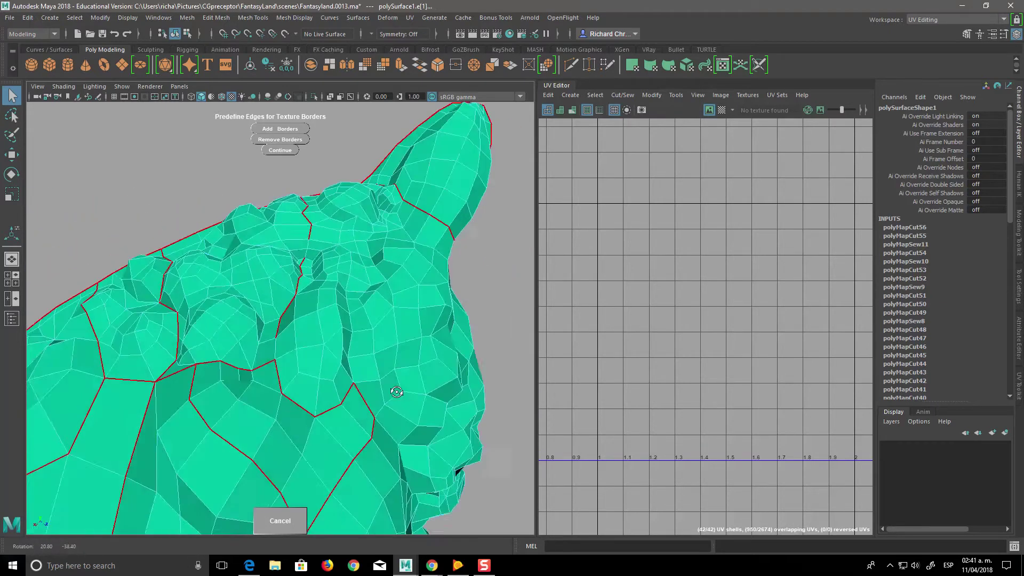
{"action": "left_click", "coordinate": [271, 420]}
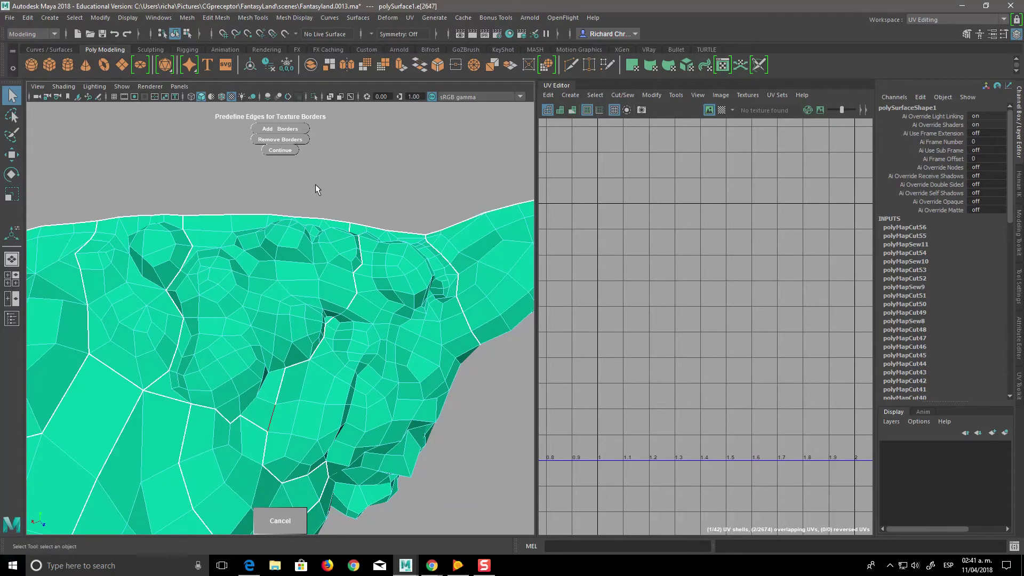
Step: Add the selected side edge as a texture border and check it
{"action": "left_click", "coordinate": [296, 132]}
{"action": "mouse_move", "coordinate": [401, 395]}
{"action": "left_mouse_down", "text": "alt"}
{"action": "mouse_move", "coordinate": [421, 437]}
{"action": "mouse_move", "coordinate": [397, 481]}
{"action": "mouse_move", "coordinate": [363, 443]}
{"action": "mouse_move", "coordinate": [374, 418]}
{"action": "mouse_move", "coordinate": [239, 307]}
{"action": "left_mouse_up", "text": "alt"}
{"action": "mouse_move", "coordinate": [307, 394]}
{"action": "left_mouse_down", "text": "alt"}
{"action": "mouse_move", "coordinate": [366, 373]}
{"action": "mouse_move", "coordinate": [357, 401]}
{"action": "left_mouse_up", "text": "alt"}
{"action": "mouse_move", "coordinate": [353, 321]}
{"action": "left_mouse_down", "text": "alt"}
{"action": "mouse_move", "coordinate": [417, 402]}
{"action": "mouse_move", "coordinate": [402, 457]}
{"action": "mouse_move", "coordinate": [392, 392]}
{"action": "mouse_move", "coordinate": [439, 408]}
{"action": "mouse_move", "coordinate": [333, 401]}
{"action": "mouse_move", "coordinate": [385, 370]}
{"action": "mouse_move", "coordinate": [441, 426]}
{"action": "left_mouse_up", "text": "alt"}
Step: Select a chain of edges running toward the neck base
{"action": "left_click", "coordinate": [327, 363]}
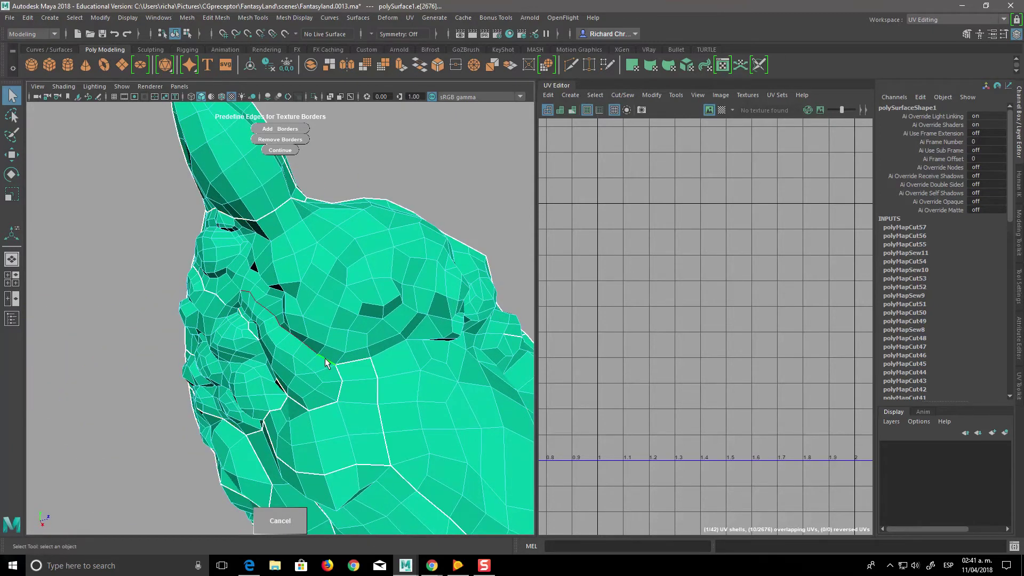
{"action": "left_click_drag", "start_coordinate": [297, 329], "coordinate": [313, 334], "text": "alt"}
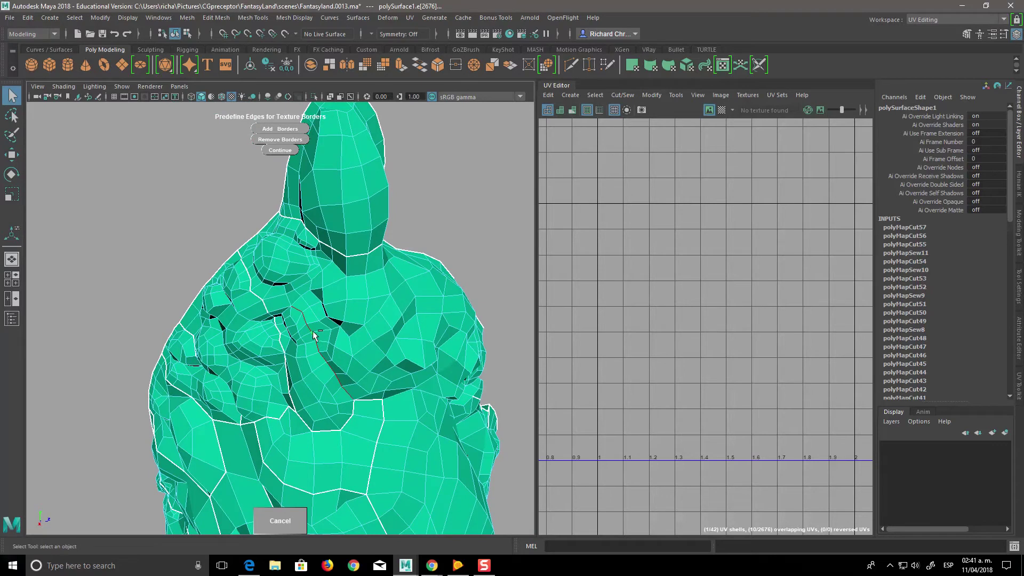
{"action": "right_click_drag", "start_coordinate": [368, 361], "coordinate": [423, 365], "text": "alt"}
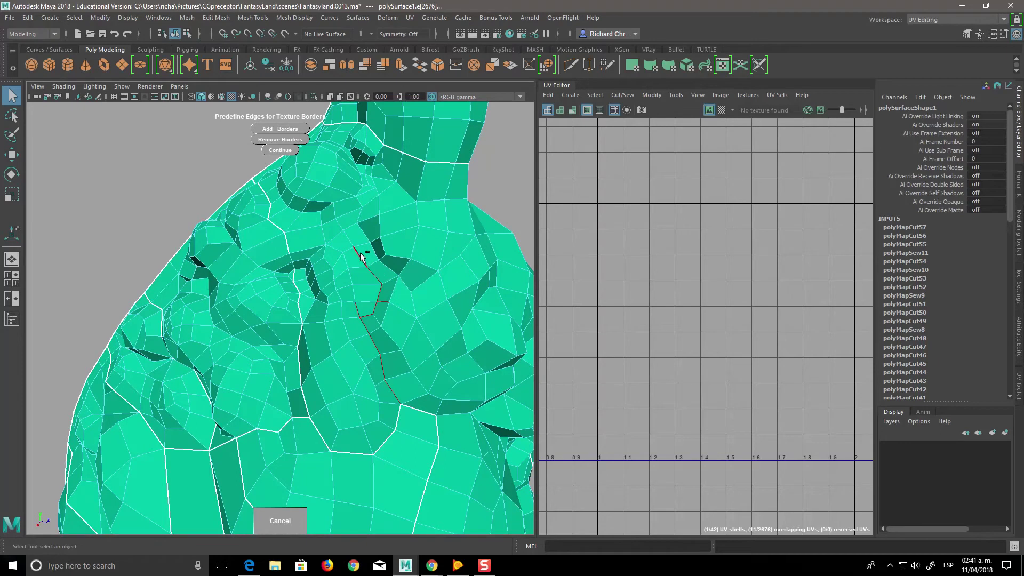
{"action": "left_click", "coordinate": [339, 220], "text": "shift"}
{"action": "left_click", "coordinate": [358, 193], "text": "shift"}
{"action": "left_click", "coordinate": [376, 345], "text": "shift"}
Step: Extend the chain across the shoulder and add it as texture borders
{"action": "mouse_move", "coordinate": [463, 396]}
{"action": "right_mouse_down", "text": "alt"}
{"action": "mouse_move", "coordinate": [422, 406]}
{"action": "mouse_move", "coordinate": [433, 443]}
{"action": "right_mouse_up", "text": "alt"}
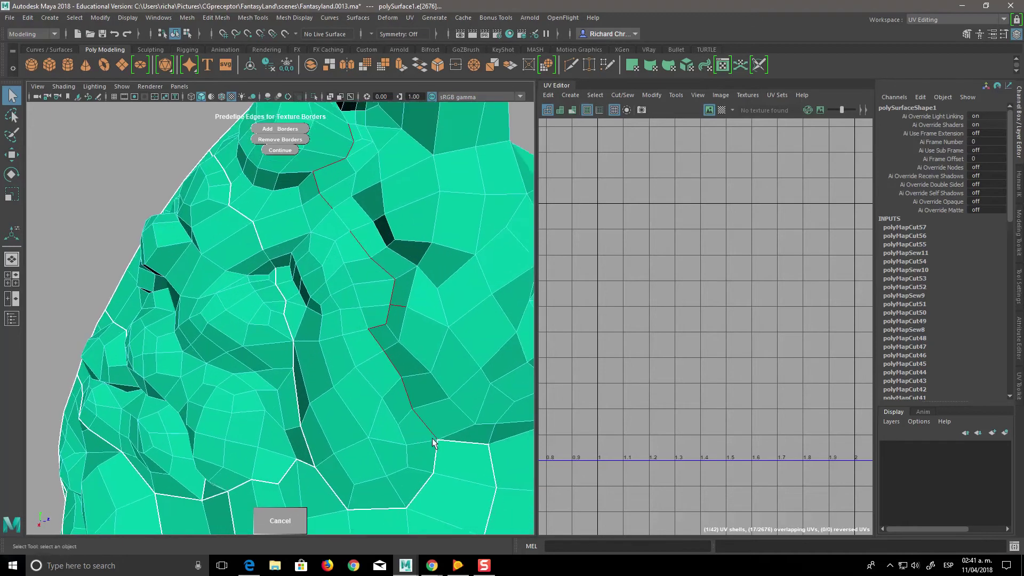
{"action": "right_click_drag", "start_coordinate": [479, 392], "coordinate": [419, 351], "text": "alt"}
{"action": "left_click_drag", "start_coordinate": [418, 351], "coordinate": [438, 367], "text": "alt"}
{"action": "mouse_move", "coordinate": [438, 367]}
{"action": "right_mouse_down", "text": "alt"}
{"action": "mouse_move", "coordinate": [466, 393]}
{"action": "mouse_move", "coordinate": [424, 435]}
{"action": "mouse_move", "coordinate": [455, 374]}
{"action": "right_mouse_up", "text": "alt"}
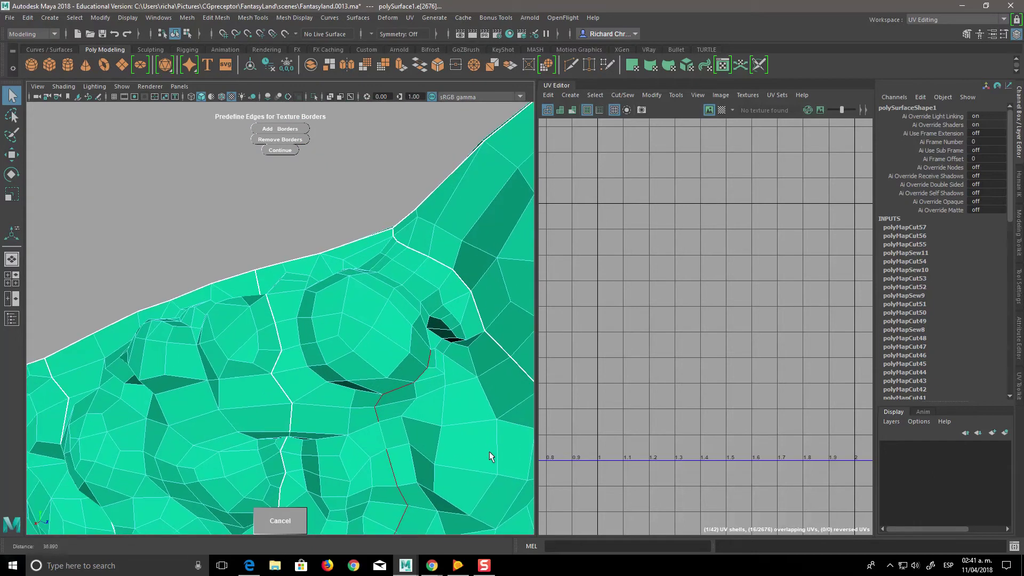
{"action": "middle_click_drag", "start_coordinate": [456, 373], "coordinate": [450, 372], "text": "alt"}
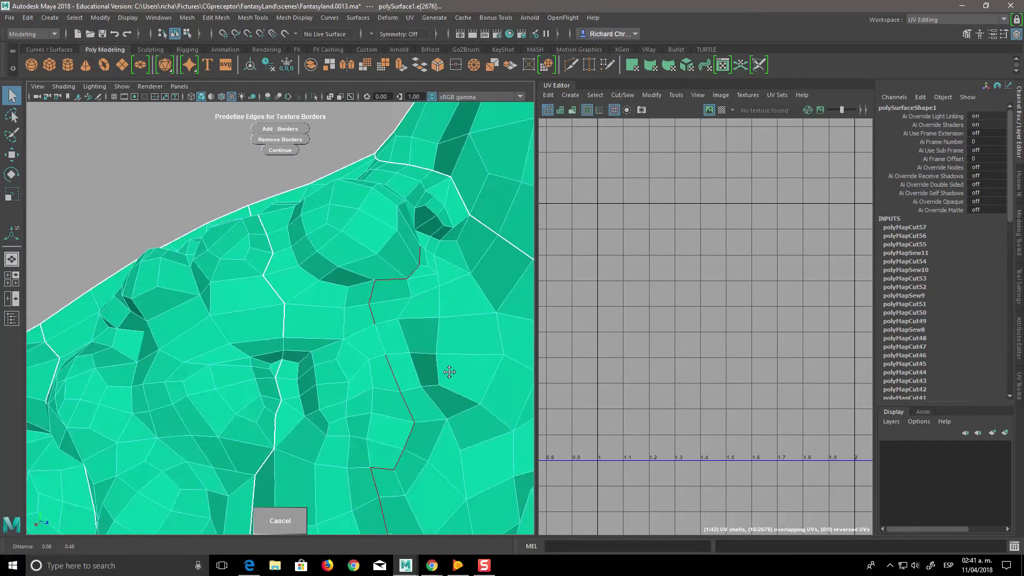
{"action": "left_click_drag", "start_coordinate": [449, 372], "coordinate": [347, 389], "text": "alt"}
{"action": "right_click_drag", "start_coordinate": [347, 390], "coordinate": [262, 409], "text": "alt"}
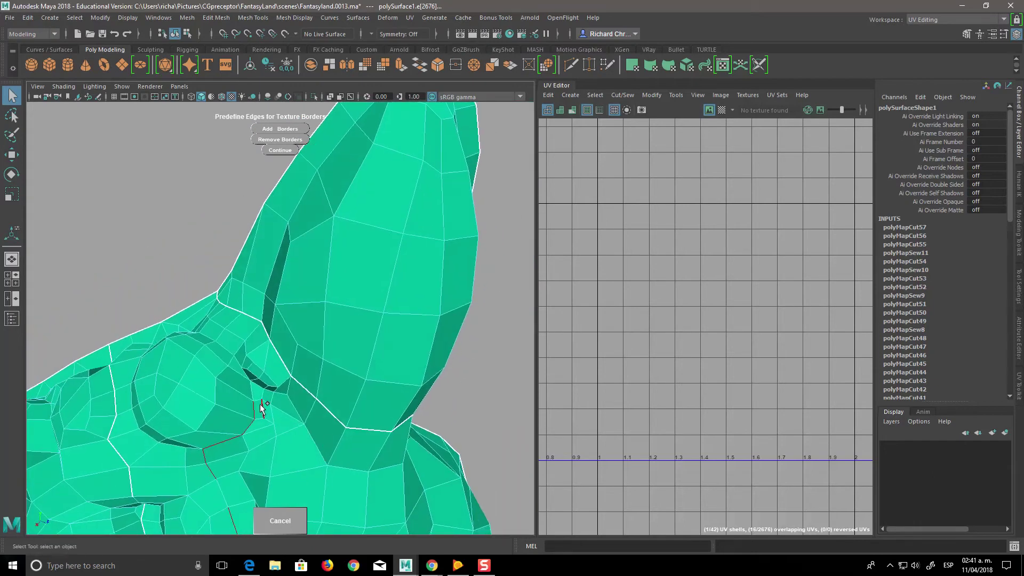
{"action": "left_click", "coordinate": [262, 394]}
{"action": "left_click", "coordinate": [288, 128]}
Step: Select an edge near the head for another seam
{"action": "mouse_move", "coordinate": [420, 444]}
{"action": "left_mouse_down", "text": "alt"}
{"action": "mouse_move", "coordinate": [361, 377]}
{"action": "mouse_move", "coordinate": [428, 366]}
{"action": "mouse_move", "coordinate": [446, 403]}
{"action": "mouse_move", "coordinate": [477, 413]}
{"action": "mouse_move", "coordinate": [462, 382]}
{"action": "mouse_move", "coordinate": [433, 418]}
{"action": "mouse_move", "coordinate": [405, 427]}
{"action": "left_mouse_up", "text": "alt"}
{"action": "mouse_move", "coordinate": [406, 427]}
{"action": "right_mouse_down", "text": "alt"}
{"action": "mouse_move", "coordinate": [400, 436]}
{"action": "mouse_move", "coordinate": [416, 427]}
{"action": "right_mouse_up", "text": "alt"}
{"action": "left_click", "coordinate": [296, 427]}
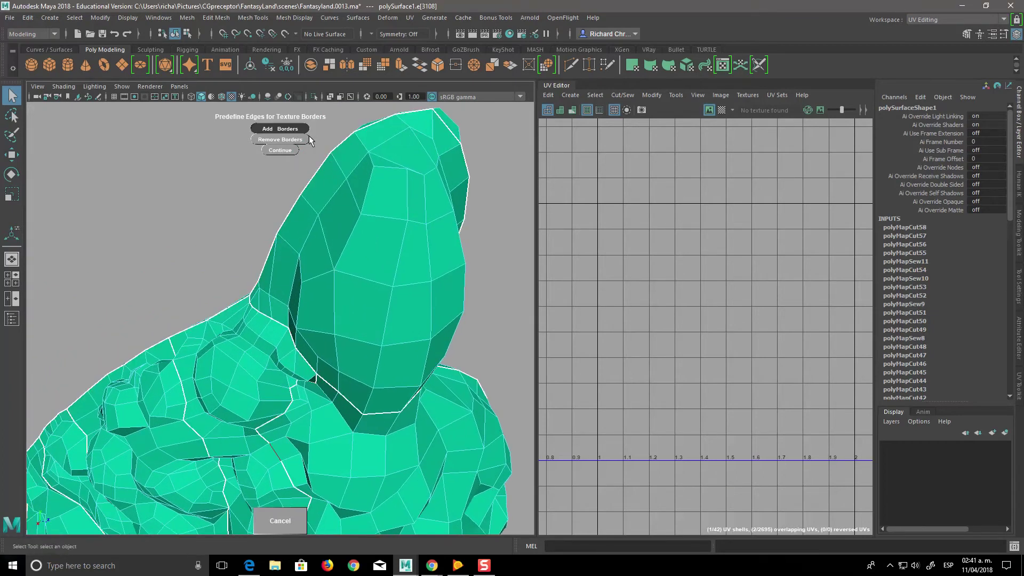
{"action": "mouse_move", "coordinate": [341, 374]}
{"action": "left_mouse_down", "text": "alt"}
{"action": "mouse_move", "coordinate": [383, 415]}
{"action": "mouse_move", "coordinate": [459, 395]}
{"action": "left_mouse_up", "text": "alt"}
Step: Pick another shoulder edge, then pull back to view the whole rock
{"action": "right_click_drag", "start_coordinate": [459, 395], "coordinate": [481, 388], "text": "alt"}
{"action": "left_click_drag", "start_coordinate": [481, 388], "coordinate": [462, 398], "text": "alt"}
{"action": "left_click", "coordinate": [382, 276]}
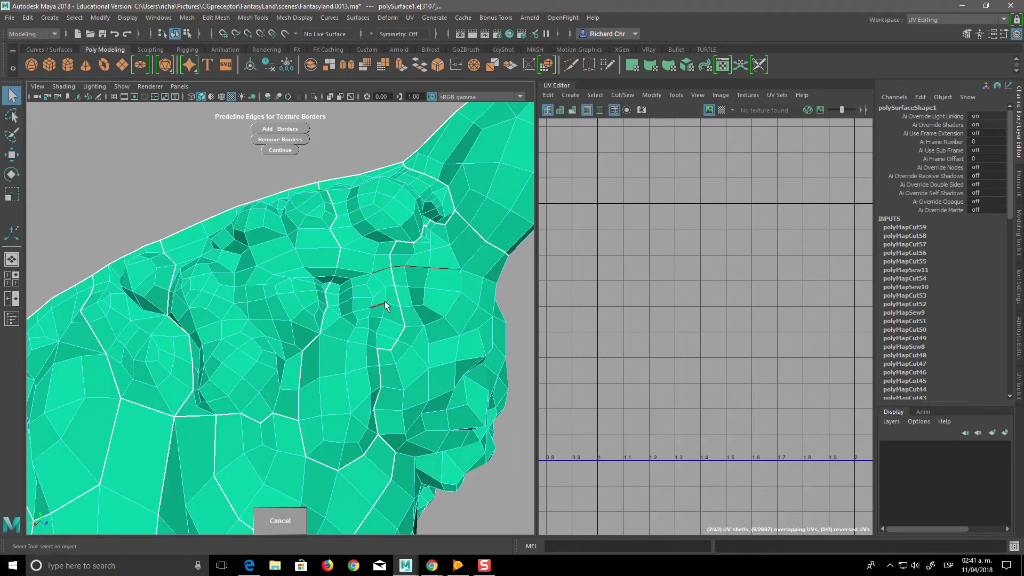
{"action": "right_click_drag", "start_coordinate": [414, 351], "coordinate": [462, 412], "text": "alt"}
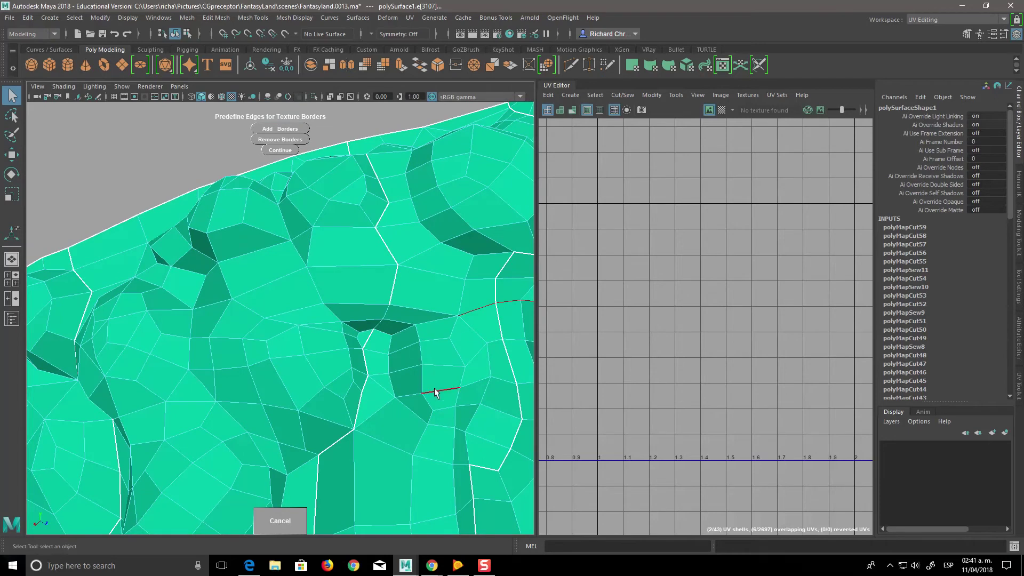
{"action": "right_click_drag", "start_coordinate": [462, 441], "coordinate": [388, 400], "text": "alt"}
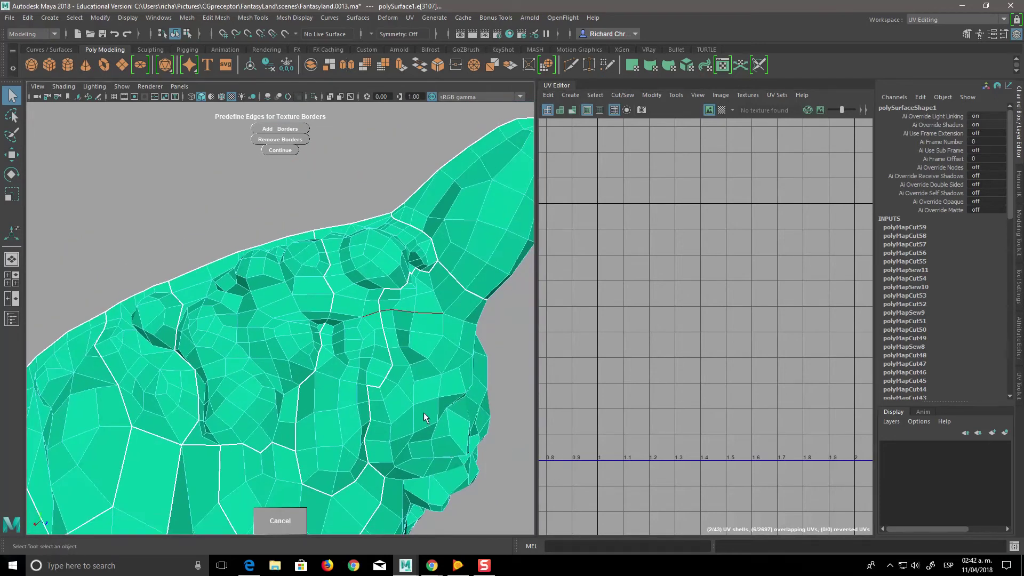
{"action": "mouse_move", "coordinate": [388, 400]}
{"action": "left_mouse_down", "text": "alt"}
{"action": "mouse_move", "coordinate": [366, 393]}
{"action": "mouse_move", "coordinate": [384, 411]}
{"action": "left_mouse_up", "text": "alt"}
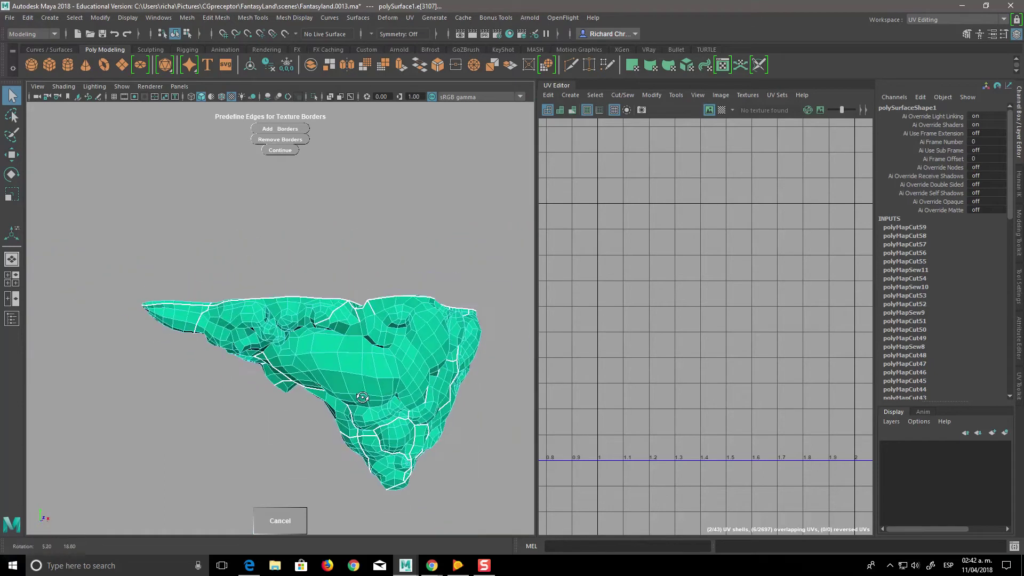
Step: Tumble in on the rock's lower body and pick seam edges along its surface
{"action": "mouse_move", "coordinate": [384, 411]}
{"action": "right_mouse_down", "text": "alt"}
{"action": "mouse_move", "coordinate": [462, 483]}
{"action": "mouse_move", "coordinate": [480, 454]}
{"action": "right_mouse_up", "text": "alt"}
{"action": "left_click_drag", "start_coordinate": [480, 454], "coordinate": [373, 322], "text": "alt"}
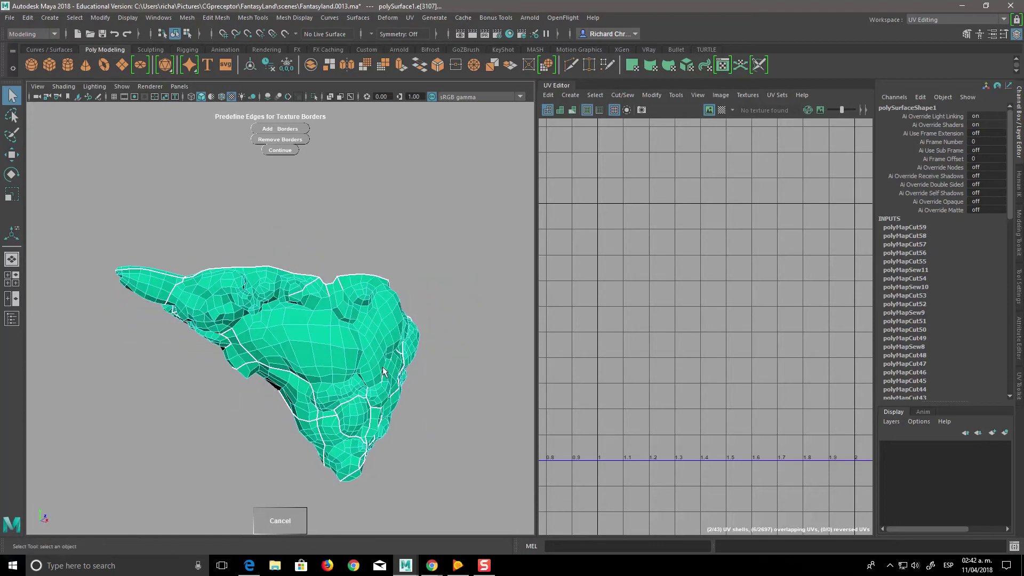
{"action": "mouse_move", "coordinate": [273, 423]}
{"action": "left_mouse_down", "text": "alt"}
{"action": "mouse_move", "coordinate": [395, 423]}
{"action": "mouse_move", "coordinate": [270, 275]}
{"action": "mouse_move", "coordinate": [453, 398]}
{"action": "mouse_move", "coordinate": [356, 390]}
{"action": "mouse_move", "coordinate": [378, 385]}
{"action": "left_mouse_up", "text": "alt"}
{"action": "scroll", "coordinate": [453, 398], "scroll_direction": "up", "scroll_amount": 5}
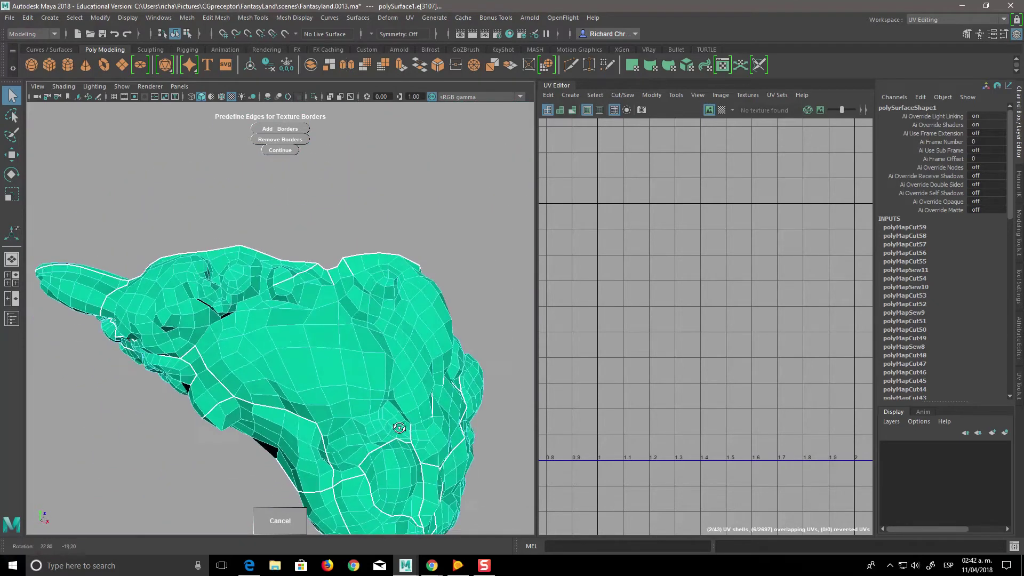
{"action": "left_click", "coordinate": [370, 390]}
{"action": "mouse_move", "coordinate": [370, 390]}
{"action": "left_mouse_down", "text": "alt"}
{"action": "mouse_move", "coordinate": [412, 485]}
{"action": "mouse_move", "coordinate": [373, 498]}
{"action": "mouse_move", "coordinate": [361, 444]}
{"action": "left_mouse_up", "text": "alt"}
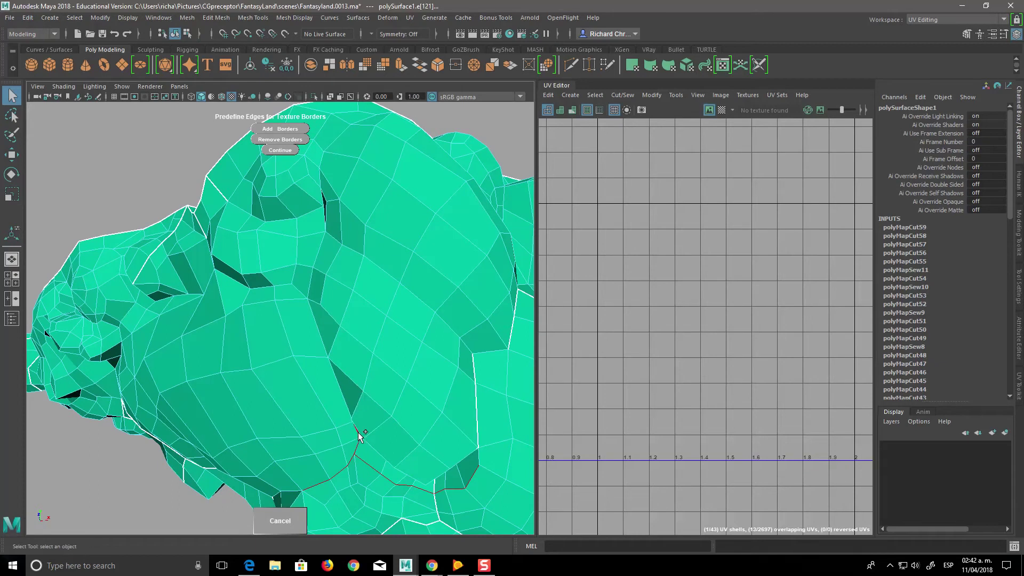
{"action": "left_click_drag", "start_coordinate": [361, 444], "coordinate": [391, 464], "text": "alt"}
{"action": "mouse_move", "coordinate": [391, 465]}
{"action": "right_mouse_down", "text": "alt"}
{"action": "mouse_move", "coordinate": [343, 441]}
{"action": "mouse_move", "coordinate": [397, 408]}
{"action": "mouse_move", "coordinate": [416, 435]}
{"action": "mouse_move", "coordinate": [430, 423]}
{"action": "mouse_move", "coordinate": [449, 452]}
{"action": "right_mouse_up", "text": "alt"}
{"action": "left_click_drag", "start_coordinate": [449, 447], "coordinate": [460, 444], "text": "alt"}
{"action": "mouse_move", "coordinate": [469, 436]}
{"action": "left_mouse_down", "text": "alt"}
{"action": "mouse_move", "coordinate": [483, 412]}
{"action": "mouse_move", "coordinate": [435, 417]}
{"action": "mouse_move", "coordinate": [405, 407]}
{"action": "mouse_move", "coordinate": [425, 411]}
{"action": "mouse_move", "coordinate": [379, 334]}
{"action": "mouse_move", "coordinate": [409, 327]}
{"action": "mouse_move", "coordinate": [384, 336]}
{"action": "mouse_move", "coordinate": [416, 375]}
{"action": "mouse_move", "coordinate": [439, 309]}
{"action": "left_mouse_up", "text": "alt"}
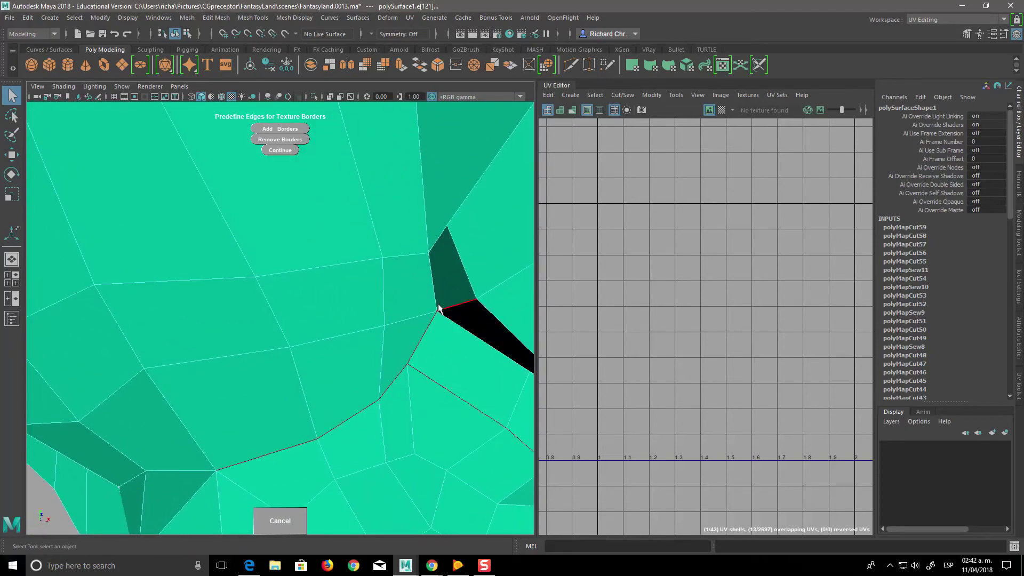
{"action": "mouse_move", "coordinate": [477, 372]}
{"action": "left_mouse_down", "text": "alt"}
{"action": "mouse_move", "coordinate": [418, 320]}
{"action": "mouse_move", "coordinate": [443, 382]}
{"action": "mouse_move", "coordinate": [367, 340]}
{"action": "mouse_move", "coordinate": [366, 297]}
{"action": "mouse_move", "coordinate": [430, 300]}
{"action": "mouse_move", "coordinate": [431, 356]}
{"action": "left_mouse_up", "text": "alt"}
{"action": "left_click", "coordinate": [427, 266]}
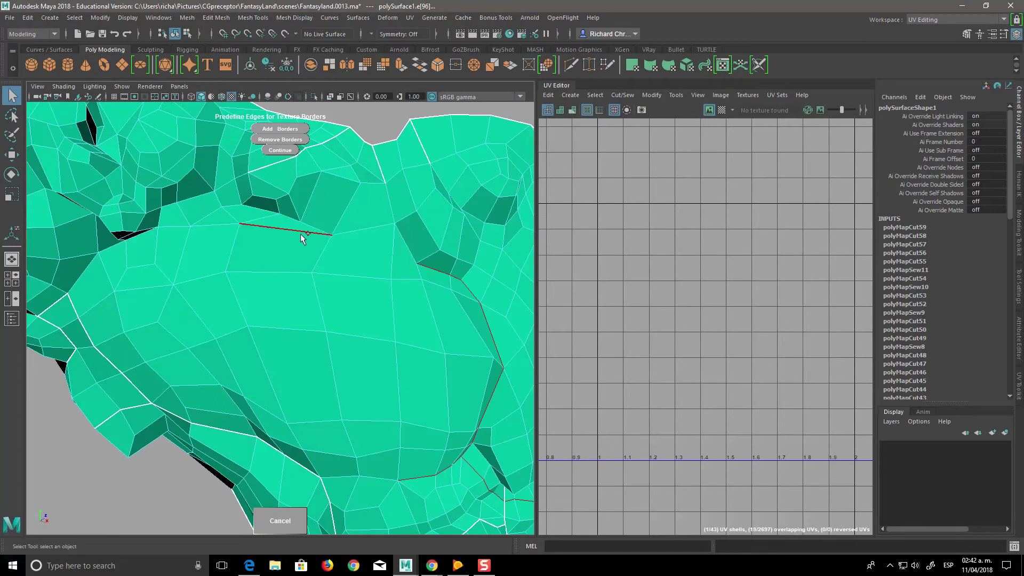
Step: Cut the picked crevice edges as texture borders (polyMapCut60), keeping 43 UV shells
{"action": "mouse_move", "coordinate": [299, 366]}
{"action": "left_mouse_down", "text": "alt"}
{"action": "mouse_move", "coordinate": [291, 343]}
{"action": "mouse_move", "coordinate": [501, 430]}
{"action": "left_mouse_up", "text": "alt"}
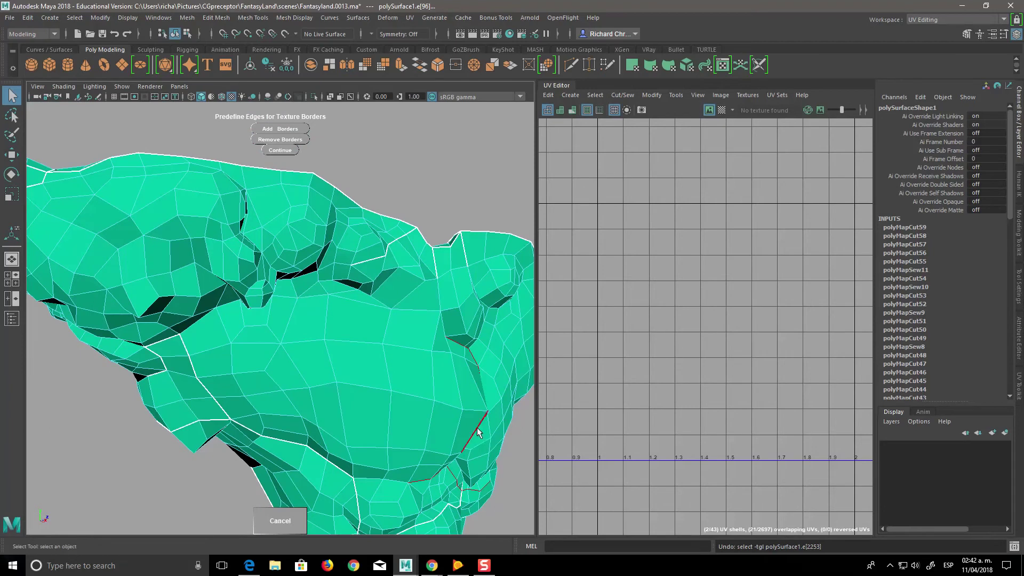
{"action": "right_click_drag", "start_coordinate": [472, 403], "coordinate": [476, 446], "text": "alt"}
{"action": "left_click_drag", "start_coordinate": [476, 446], "coordinate": [376, 313], "text": "alt"}
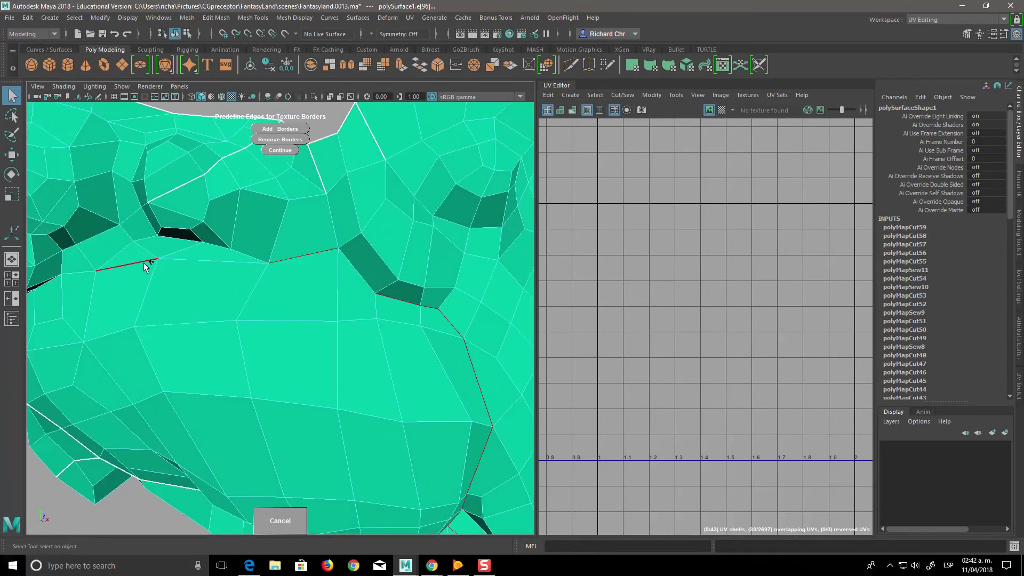
{"action": "mouse_move", "coordinate": [410, 416]}
{"action": "right_mouse_down", "text": "alt"}
{"action": "mouse_move", "coordinate": [389, 379]}
{"action": "mouse_move", "coordinate": [457, 416]}
{"action": "right_mouse_up", "text": "alt"}
{"action": "left_click_drag", "start_coordinate": [457, 416], "coordinate": [376, 309], "text": "alt"}
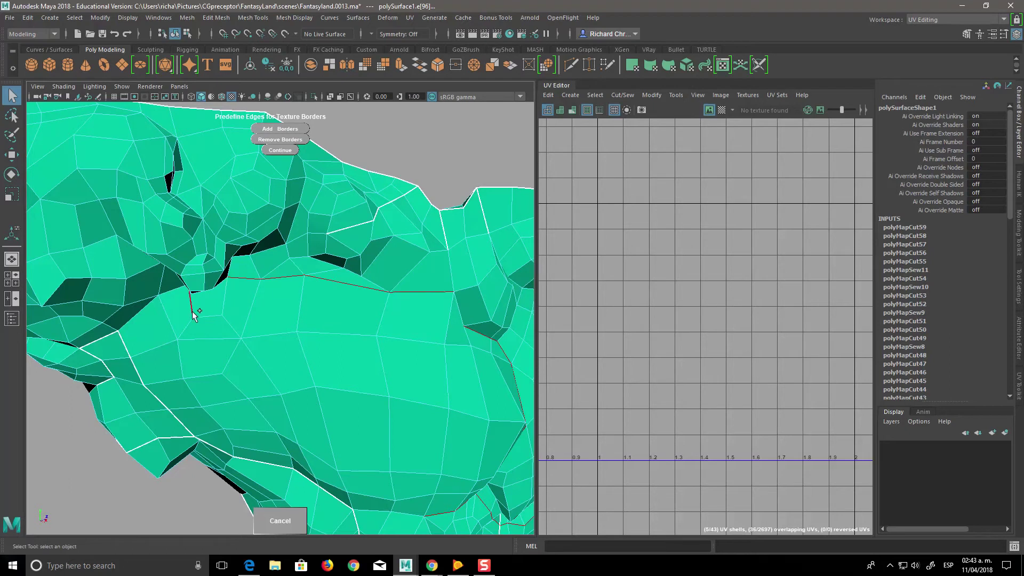
{"action": "left_click_drag", "start_coordinate": [221, 329], "coordinate": [293, 276], "text": "alt"}
{"action": "mouse_move", "coordinate": [293, 276]}
{"action": "right_mouse_down", "text": "alt"}
{"action": "mouse_move", "coordinate": [363, 382]}
{"action": "mouse_move", "coordinate": [338, 361]}
{"action": "right_mouse_up", "text": "alt"}
{"action": "left_click_drag", "start_coordinate": [338, 361], "coordinate": [316, 355], "text": "alt"}
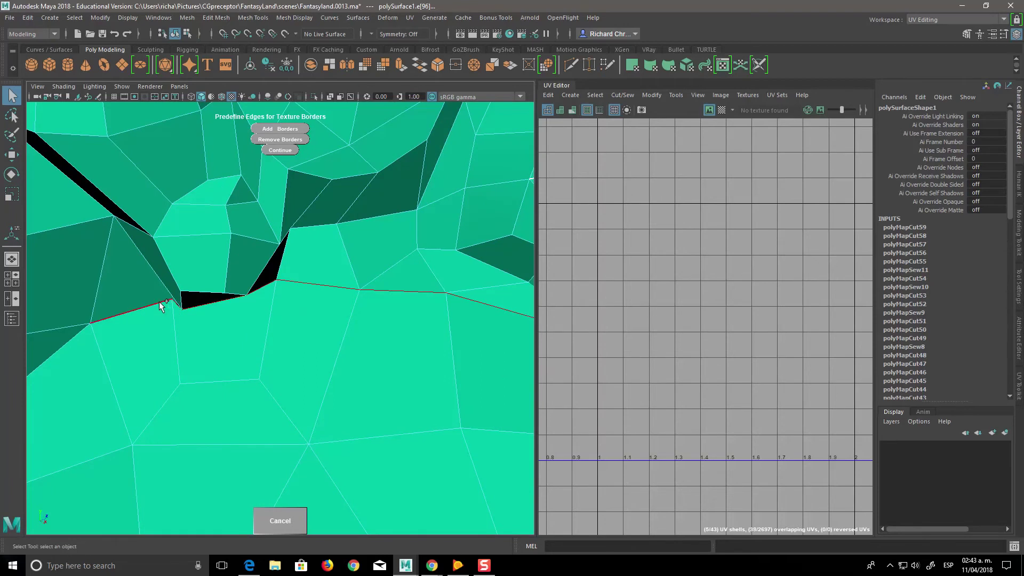
{"action": "mouse_move", "coordinate": [272, 370]}
{"action": "left_mouse_down", "text": "alt"}
{"action": "mouse_move", "coordinate": [305, 348]}
{"action": "mouse_move", "coordinate": [344, 344]}
{"action": "left_mouse_up", "text": "alt"}
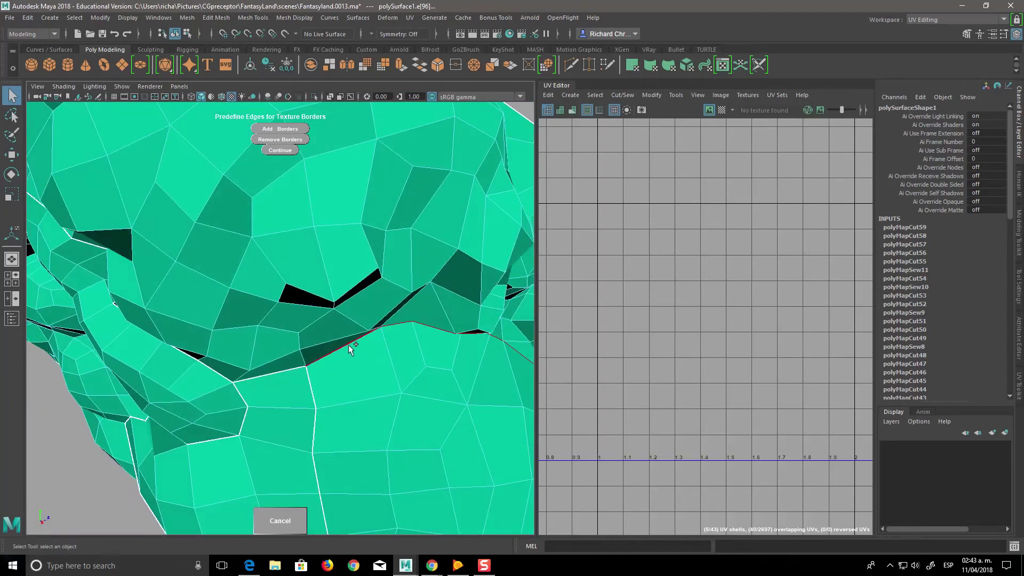
{"action": "left_click", "coordinate": [314, 159]}
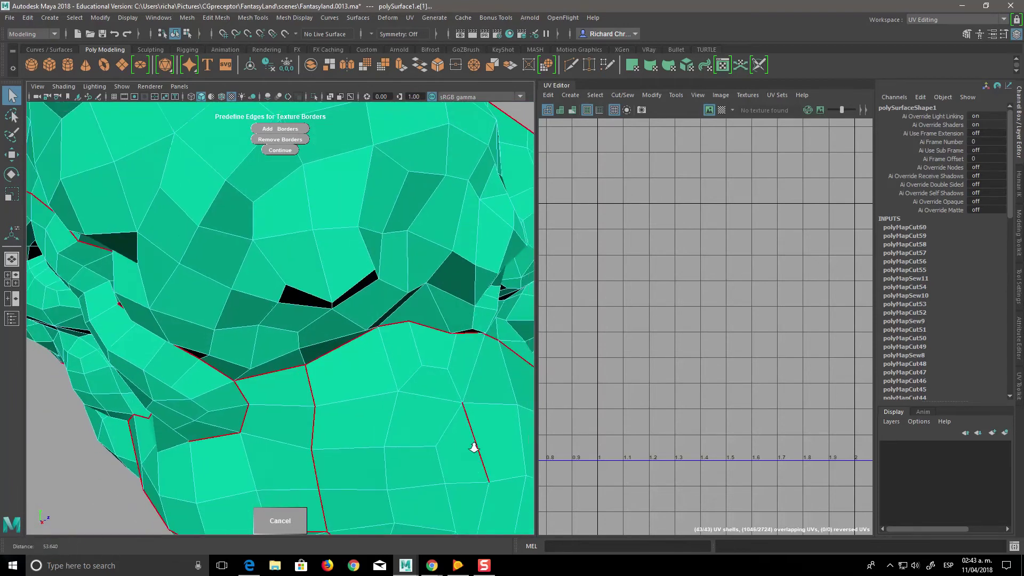
{"action": "right_click_drag", "start_coordinate": [476, 446], "coordinate": [425, 423], "text": "alt"}
{"action": "left_click_drag", "start_coordinate": [426, 423], "coordinate": [361, 416], "text": "alt"}
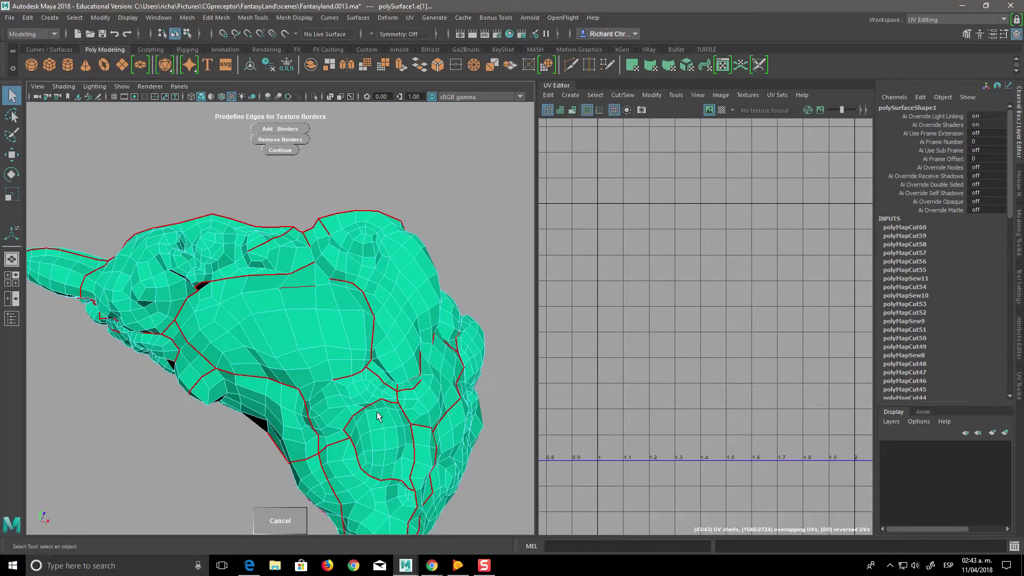
Step: Cut two short seams on the rock by adding selected edges as texture borders
{"action": "left_click", "coordinate": [335, 400]}
{"action": "left_click", "coordinate": [315, 405], "text": "shift"}
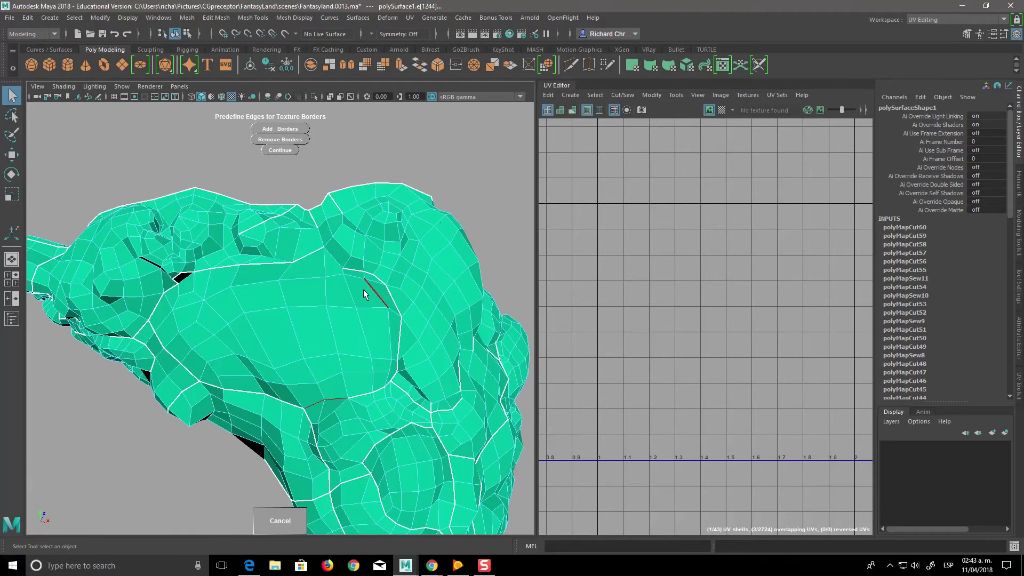
{"action": "mouse_move", "coordinate": [340, 239]}
{"action": "left_mouse_down", "text": "alt"}
{"action": "mouse_move", "coordinate": [400, 338]}
{"action": "mouse_move", "coordinate": [424, 334]}
{"action": "mouse_move", "coordinate": [465, 379]}
{"action": "left_mouse_up", "text": "alt"}
{"action": "left_click", "coordinate": [390, 239]}
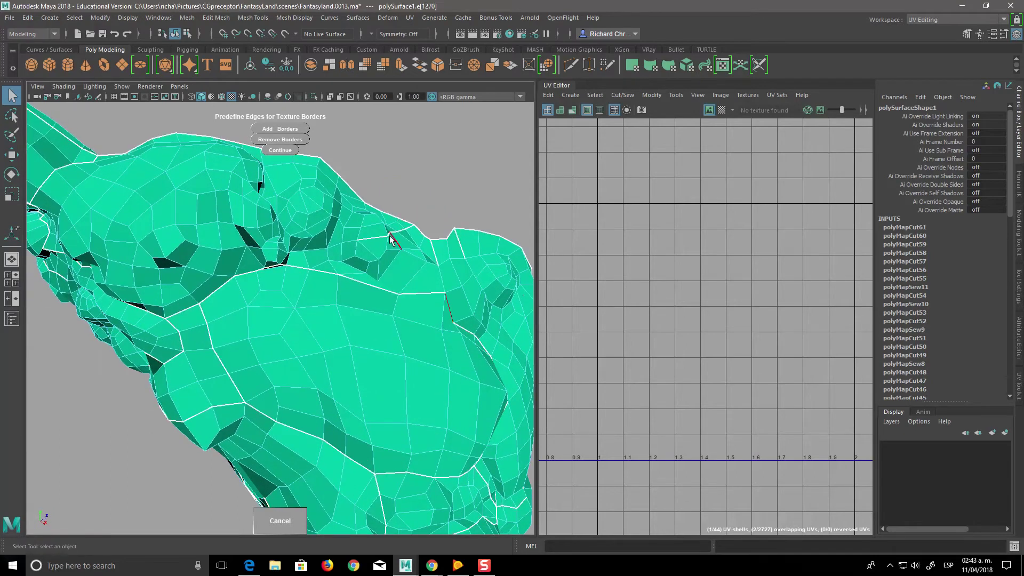
{"action": "left_click", "coordinate": [279, 131]}
Step: Remove a ridge edge from the borders and cut a new edge path as a seam
{"action": "left_click", "coordinate": [432, 332]}
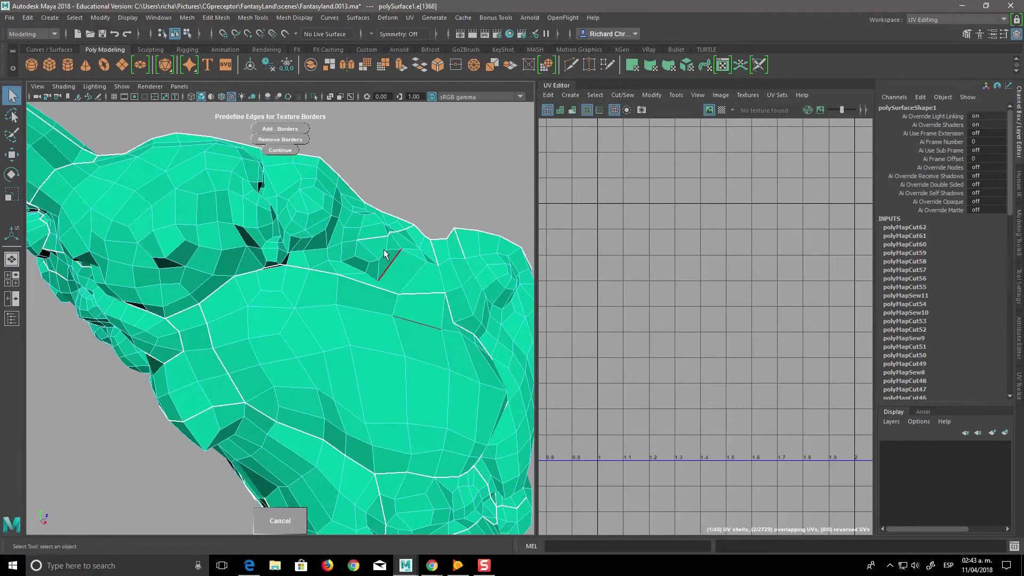
{"action": "left_click", "coordinate": [284, 140]}
{"action": "mouse_move", "coordinate": [393, 331]}
{"action": "left_mouse_down", "text": "alt"}
{"action": "mouse_move", "coordinate": [379, 370]}
{"action": "mouse_move", "coordinate": [363, 339]}
{"action": "mouse_move", "coordinate": [453, 346]}
{"action": "mouse_move", "coordinate": [471, 407]}
{"action": "mouse_move", "coordinate": [517, 412]}
{"action": "mouse_move", "coordinate": [551, 435]}
{"action": "mouse_move", "coordinate": [478, 429]}
{"action": "mouse_move", "coordinate": [521, 466]}
{"action": "mouse_move", "coordinate": [427, 320]}
{"action": "left_mouse_up", "text": "alt"}
{"action": "left_click", "coordinate": [392, 287]}
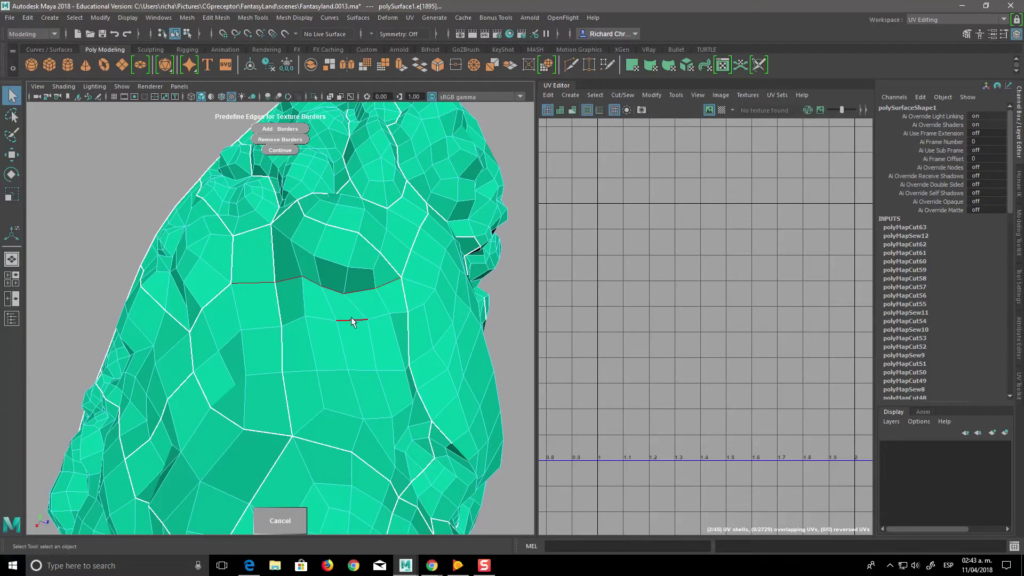
{"action": "left_click", "coordinate": [291, 130]}
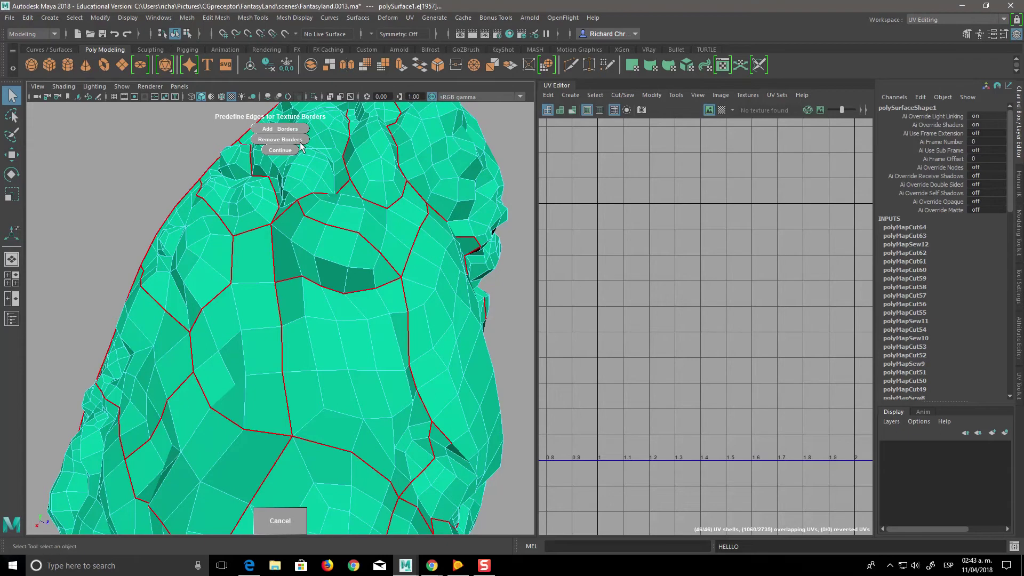
Step: Cut another edge path, then undo and remove the unwanted border edge
{"action": "left_click", "coordinate": [390, 266]}
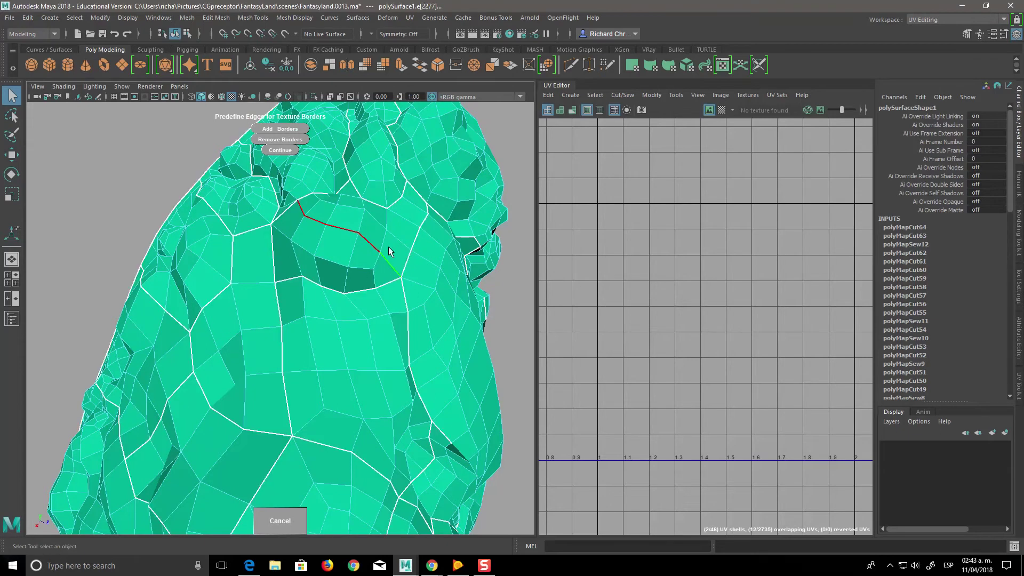
{"action": "left_click", "coordinate": [296, 130]}
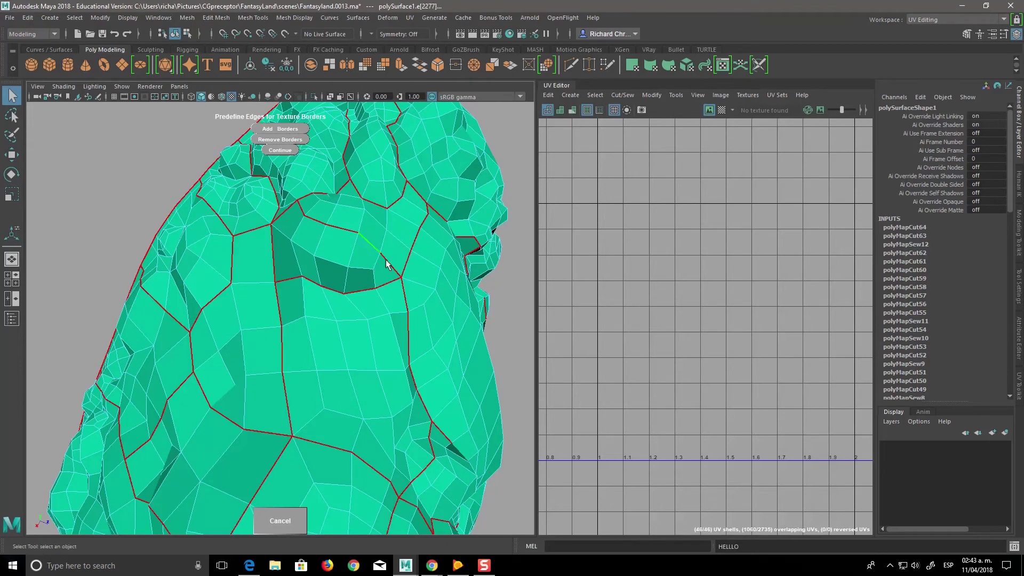
{"action": "left_click", "coordinate": [301, 139]}
{"action": "key", "text": "ctrl+z"}
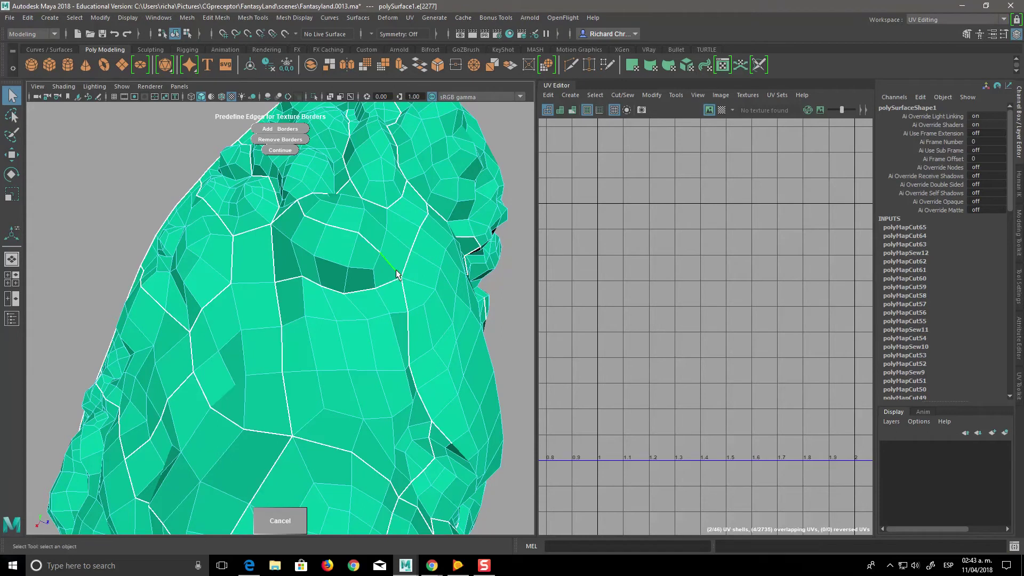
{"action": "left_click", "coordinate": [280, 128]}
Step: Turn to another side and cut seam edges along the rock's top
{"action": "mouse_move", "coordinate": [453, 392]}
{"action": "left_mouse_down", "text": "alt"}
{"action": "mouse_move", "coordinate": [475, 375]}
{"action": "mouse_move", "coordinate": [379, 409]}
{"action": "mouse_move", "coordinate": [425, 363]}
{"action": "mouse_move", "coordinate": [506, 384]}
{"action": "mouse_move", "coordinate": [411, 367]}
{"action": "mouse_move", "coordinate": [439, 434]}
{"action": "mouse_move", "coordinate": [408, 393]}
{"action": "mouse_move", "coordinate": [389, 430]}
{"action": "mouse_move", "coordinate": [414, 388]}
{"action": "mouse_move", "coordinate": [364, 418]}
{"action": "left_mouse_up", "text": "alt"}
{"action": "right_click_drag", "start_coordinate": [364, 420], "coordinate": [421, 442], "text": "alt"}
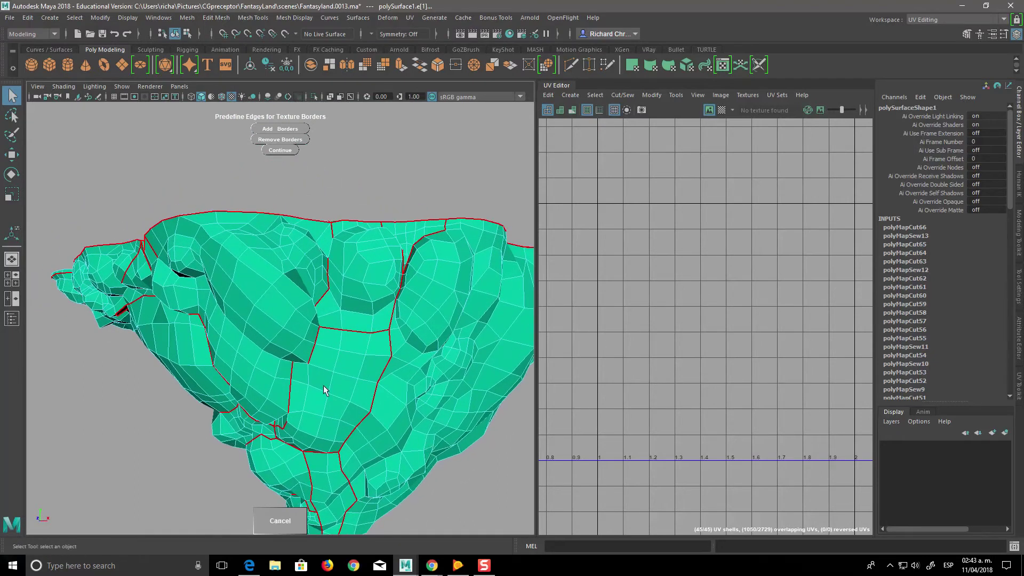
{"action": "mouse_move", "coordinate": [325, 390]}
{"action": "left_mouse_down", "text": "alt"}
{"action": "mouse_move", "coordinate": [390, 342]}
{"action": "mouse_move", "coordinate": [408, 310]}
{"action": "left_mouse_up", "text": "alt"}
{"action": "left_click", "coordinate": [398, 311]}
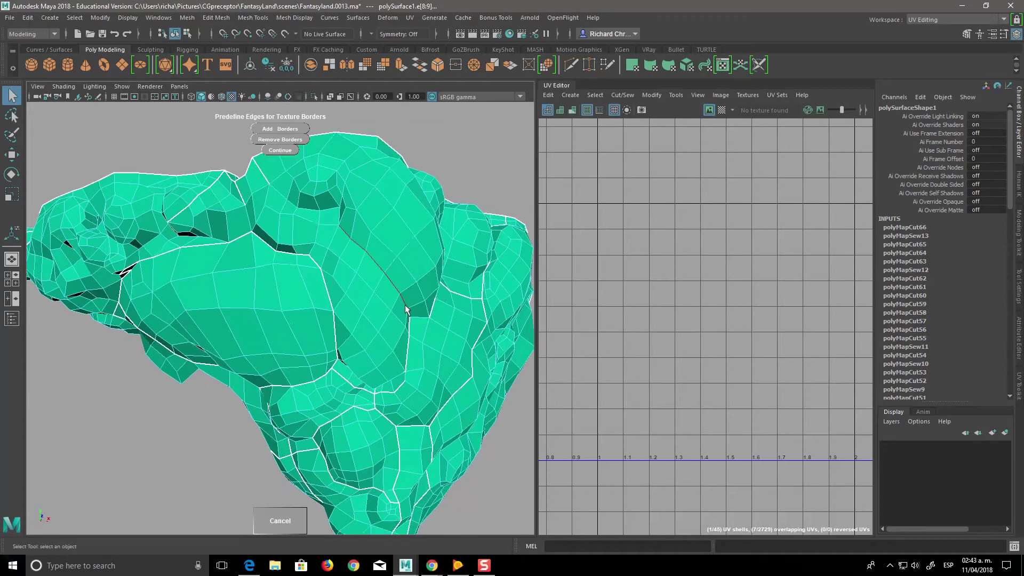
{"action": "right_click_drag", "start_coordinate": [408, 311], "coordinate": [408, 399], "text": "alt"}
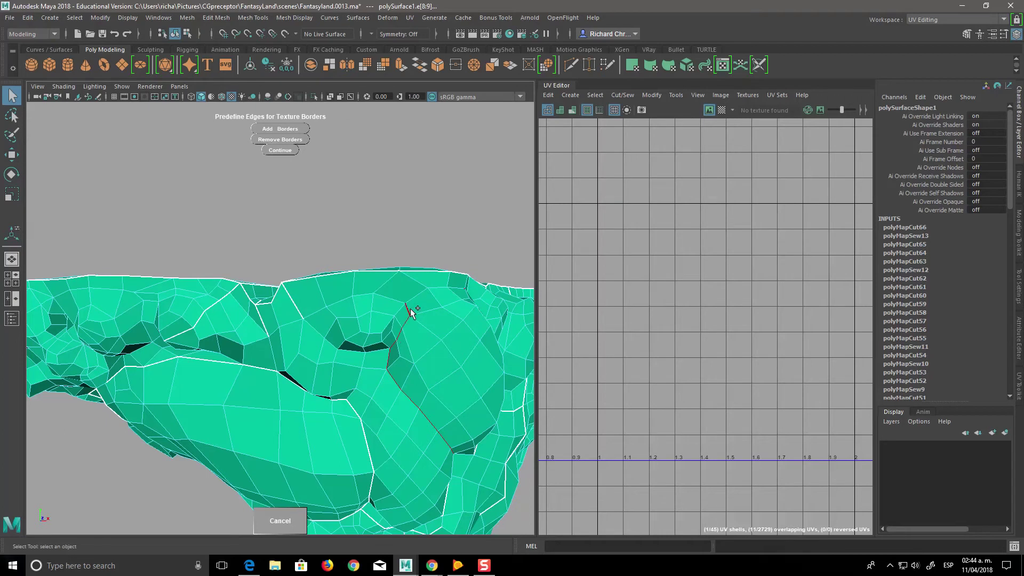
{"action": "mouse_move", "coordinate": [405, 297]}
{"action": "left_mouse_down", "text": "alt"}
{"action": "mouse_move", "coordinate": [423, 320]}
{"action": "mouse_move", "coordinate": [427, 418]}
{"action": "left_mouse_up", "text": "alt"}
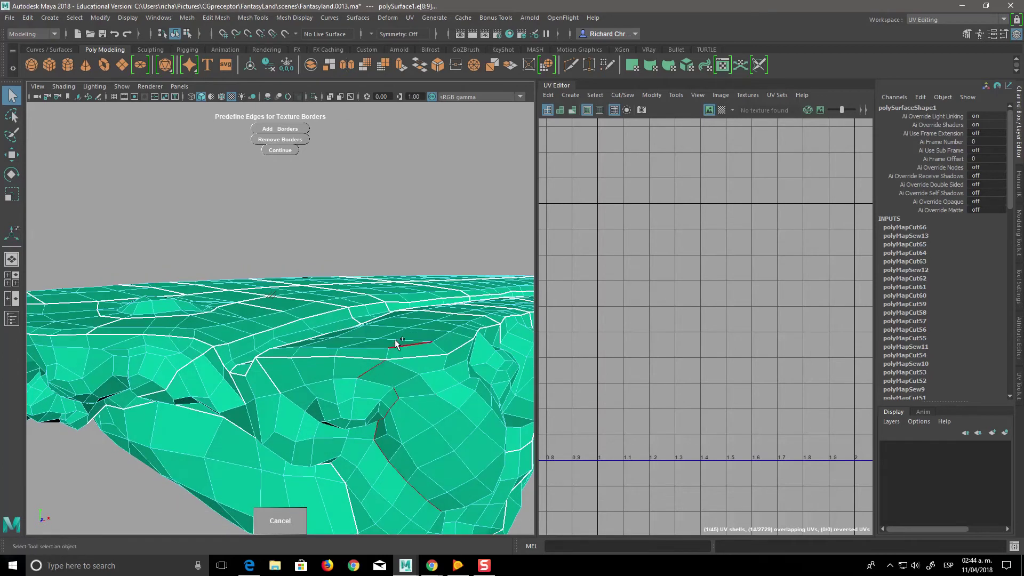
{"action": "left_click", "coordinate": [303, 135]}
Step: Cut a short edge and a further edge as new texture borders
{"action": "mouse_move", "coordinate": [449, 380]}
{"action": "left_mouse_down", "text": "alt"}
{"action": "mouse_move", "coordinate": [411, 408]}
{"action": "mouse_move", "coordinate": [425, 379]}
{"action": "mouse_move", "coordinate": [418, 423]}
{"action": "left_mouse_up", "text": "alt"}
{"action": "left_click", "coordinate": [355, 284]}
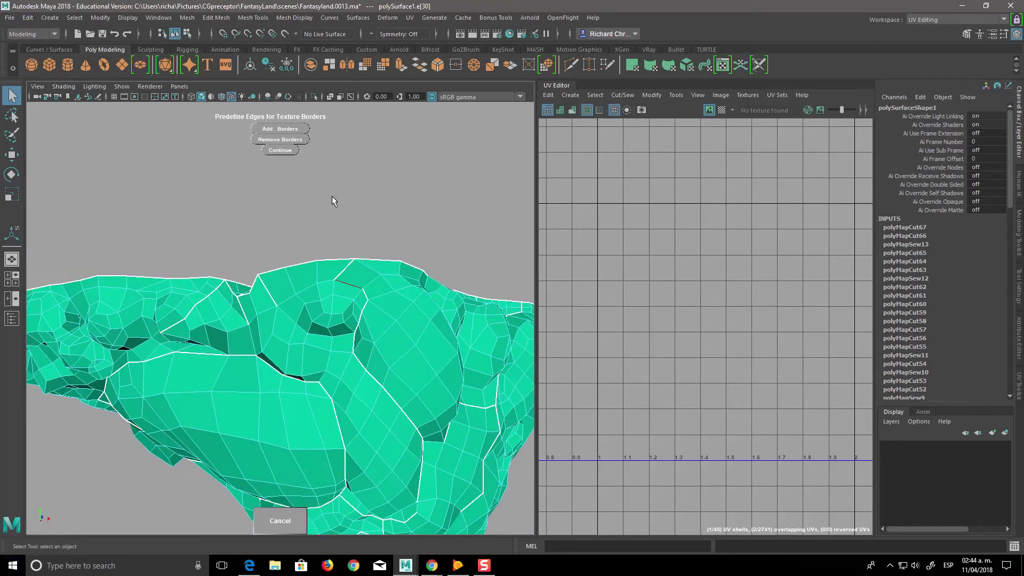
{"action": "left_click", "coordinate": [296, 133]}
{"action": "left_click_drag", "start_coordinate": [460, 405], "coordinate": [484, 421], "text": "alt"}
{"action": "right_click_drag", "start_coordinate": [484, 421], "coordinate": [452, 389], "text": "alt"}
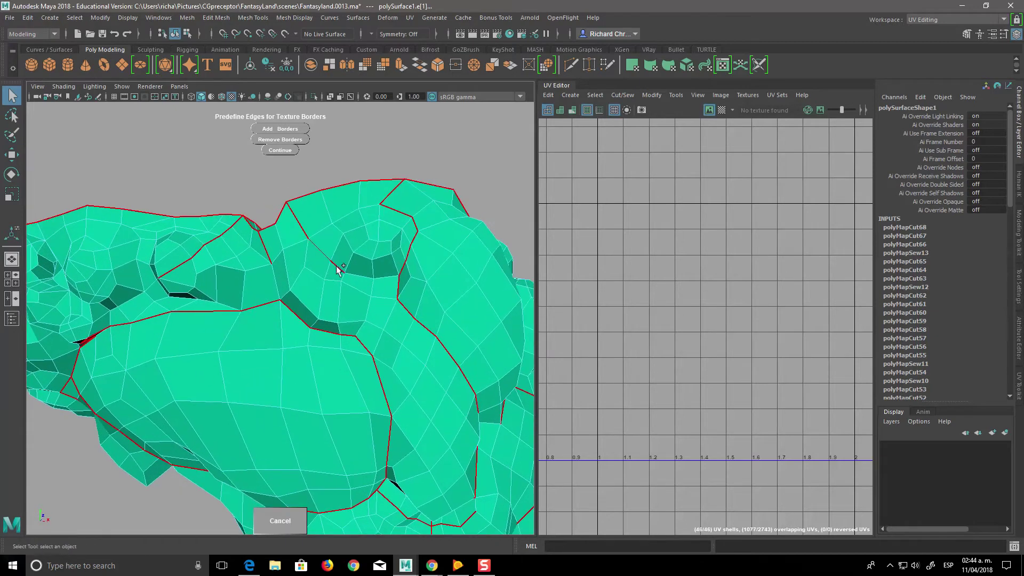
{"action": "left_click", "coordinate": [287, 133]}
Step: Add two more single-edge seams from fresh viewing angles
{"action": "mouse_move", "coordinate": [470, 406]}
{"action": "left_mouse_down", "text": "alt"}
{"action": "mouse_move", "coordinate": [505, 416]}
{"action": "mouse_move", "coordinate": [499, 439]}
{"action": "left_mouse_up", "text": "alt"}
{"action": "right_click_drag", "start_coordinate": [499, 439], "coordinate": [431, 363], "text": "alt"}
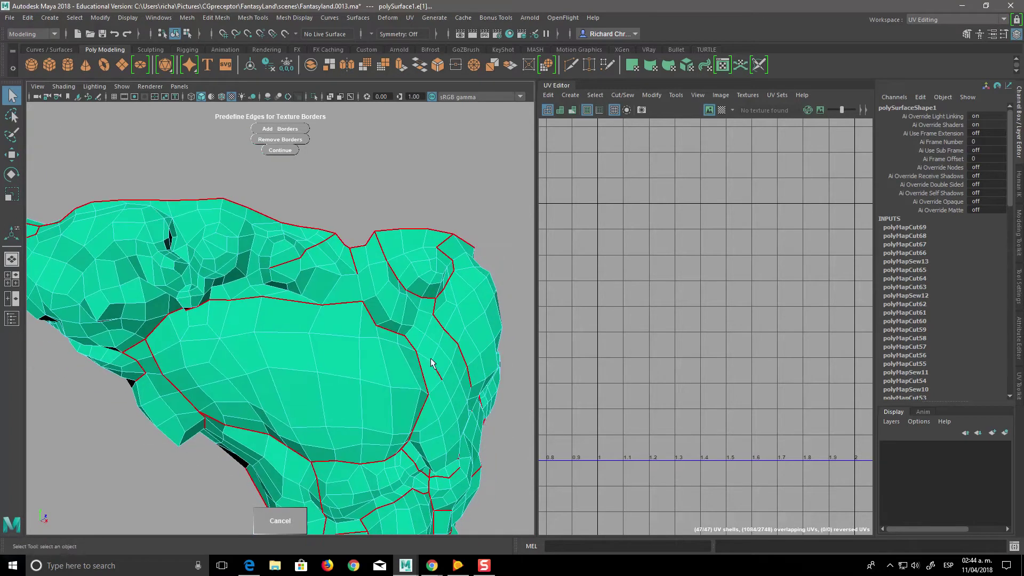
{"action": "left_click", "coordinate": [362, 289]}
{"action": "left_click", "coordinate": [279, 133]}
{"action": "mouse_move", "coordinate": [428, 366]}
{"action": "left_mouse_down", "text": "alt"}
{"action": "mouse_move", "coordinate": [434, 427]}
{"action": "mouse_move", "coordinate": [455, 472]}
{"action": "mouse_move", "coordinate": [440, 438]}
{"action": "mouse_move", "coordinate": [449, 394]}
{"action": "mouse_move", "coordinate": [457, 448]}
{"action": "mouse_move", "coordinate": [425, 428]}
{"action": "left_mouse_up", "text": "alt"}
{"action": "left_click", "coordinate": [344, 288]}
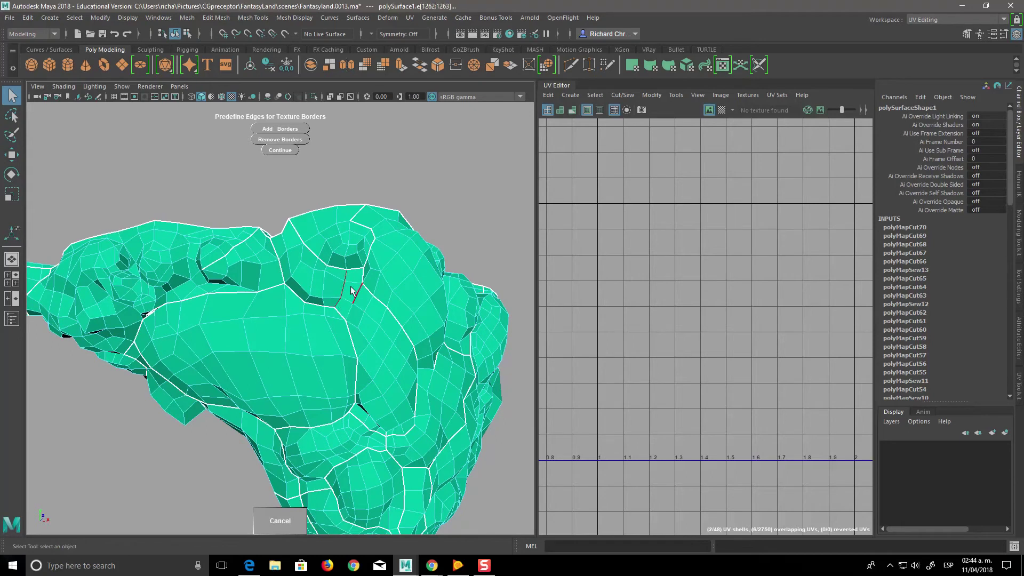
{"action": "left_click", "coordinate": [293, 130]}
Step: Zoom in close and cut another seam edge into the texture borders
{"action": "mouse_move", "coordinate": [479, 462]}
{"action": "left_mouse_down", "text": "alt"}
{"action": "mouse_move", "coordinate": [440, 418]}
{"action": "mouse_move", "coordinate": [441, 434]}
{"action": "mouse_move", "coordinate": [468, 440]}
{"action": "left_mouse_up", "text": "alt"}
{"action": "right_click_drag", "start_coordinate": [468, 440], "coordinate": [462, 461], "text": "alt"}
{"action": "mouse_move", "coordinate": [462, 460]}
{"action": "left_mouse_down", "text": "alt"}
{"action": "mouse_move", "coordinate": [457, 430]}
{"action": "mouse_move", "coordinate": [442, 462]}
{"action": "left_mouse_up", "text": "alt"}
{"action": "scroll", "coordinate": [465, 411], "scroll_direction": "up", "scroll_amount": 4}
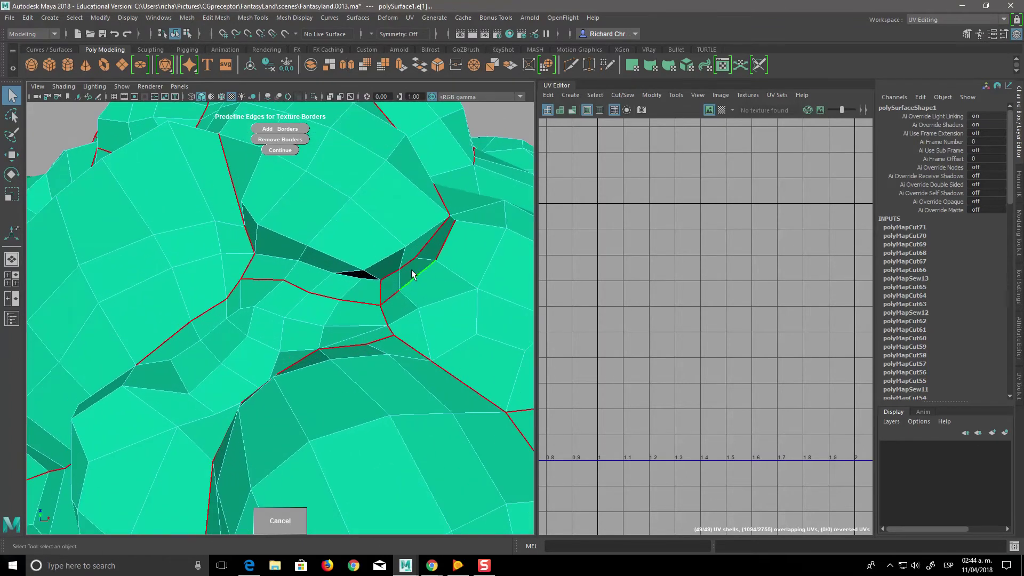
{"action": "left_click_drag", "start_coordinate": [409, 293], "coordinate": [414, 328], "text": "alt"}
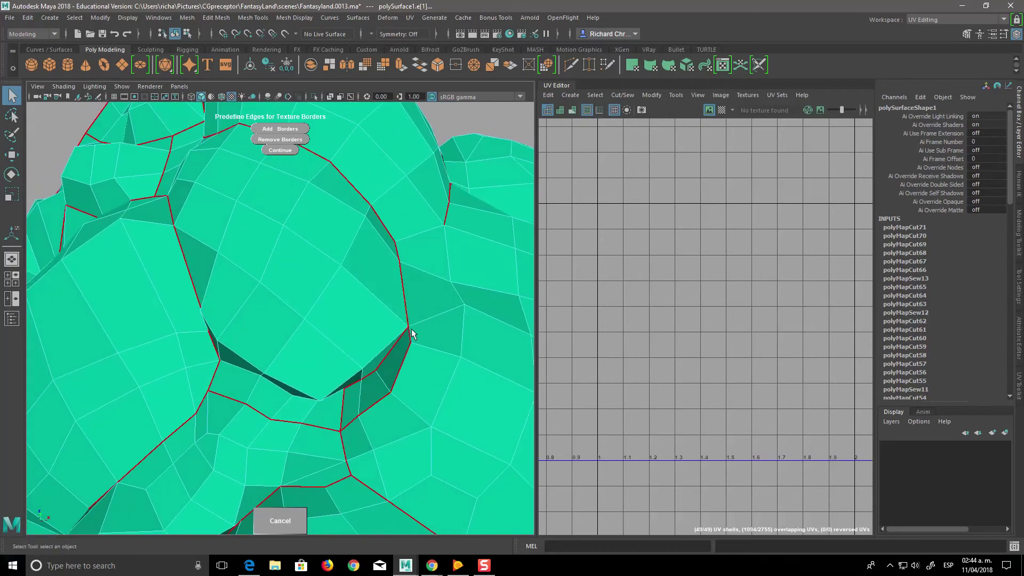
{"action": "left_click", "coordinate": [334, 158]}
{"action": "left_click", "coordinate": [295, 129]}
Step: Cut a final seam edge, leaving the rock split into 51 UV shells
{"action": "mouse_move", "coordinate": [441, 407]}
{"action": "left_mouse_down", "text": "alt"}
{"action": "mouse_move", "coordinate": [432, 373]}
{"action": "mouse_move", "coordinate": [377, 354]}
{"action": "left_mouse_up", "text": "alt"}
{"action": "left_click", "coordinate": [339, 335]}
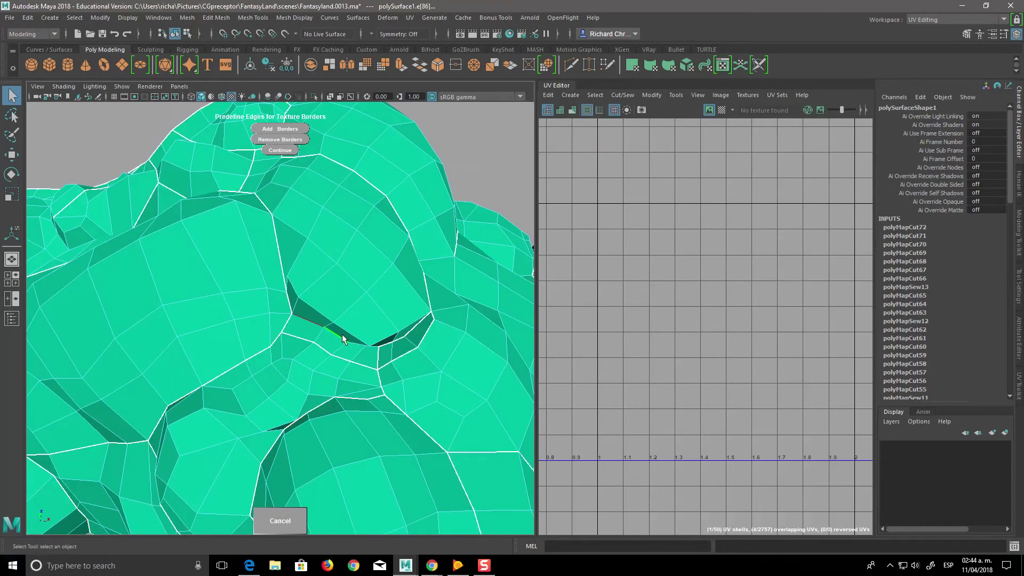
{"action": "scroll", "coordinate": [377, 340], "scroll_direction": "up", "scroll_amount": 5}
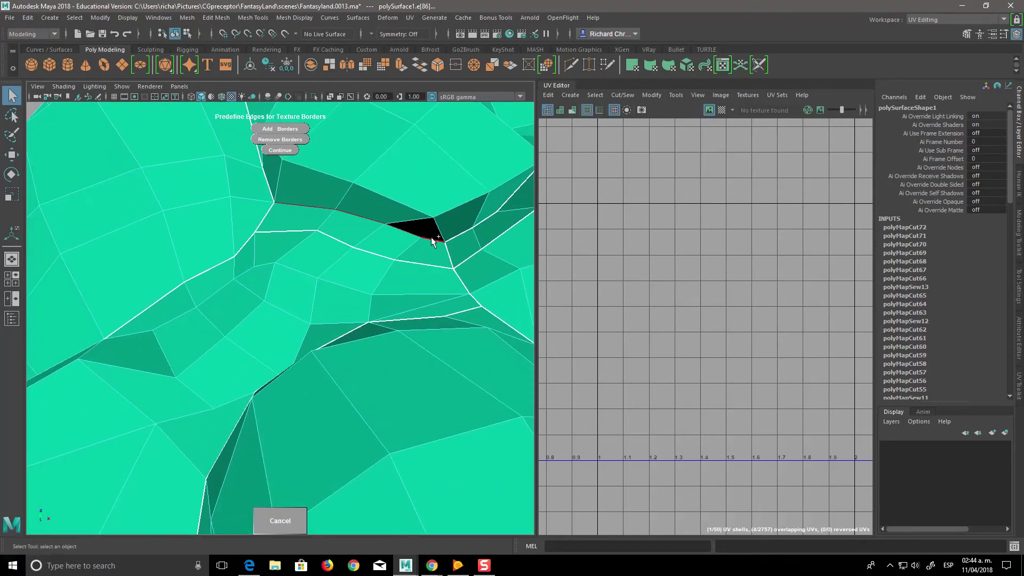
{"action": "left_click", "coordinate": [295, 131]}
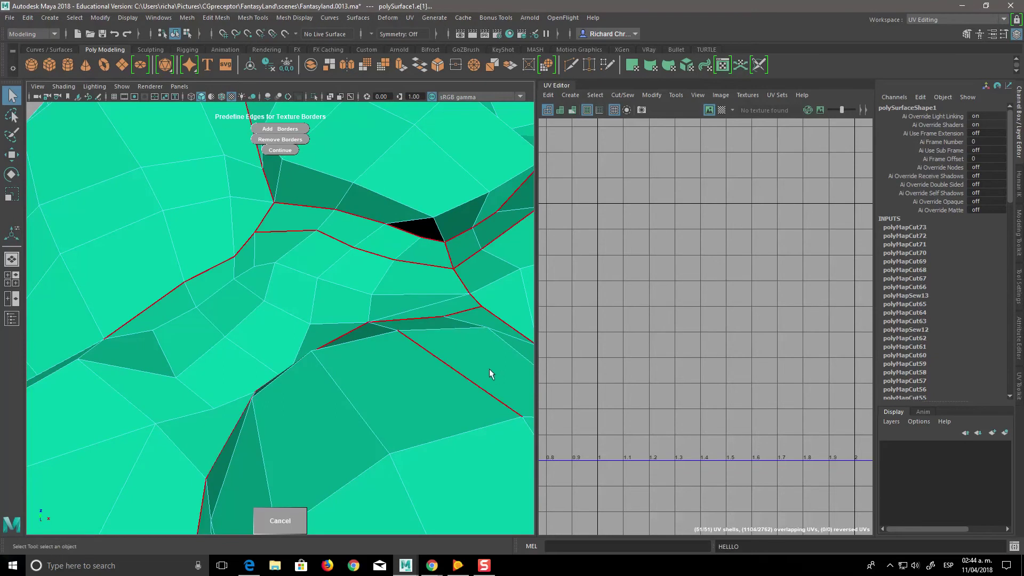
{"action": "scroll", "coordinate": [419, 297], "scroll_direction": "down", "scroll_amount": 5}
{"action": "scroll", "coordinate": [402, 384], "scroll_direction": "down", "scroll_amount": 2}
{"action": "scroll", "coordinate": [441, 435], "scroll_direction": "down", "scroll_amount": 1}
{"action": "left_click_drag", "start_coordinate": [441, 435], "coordinate": [351, 381], "text": "alt"}
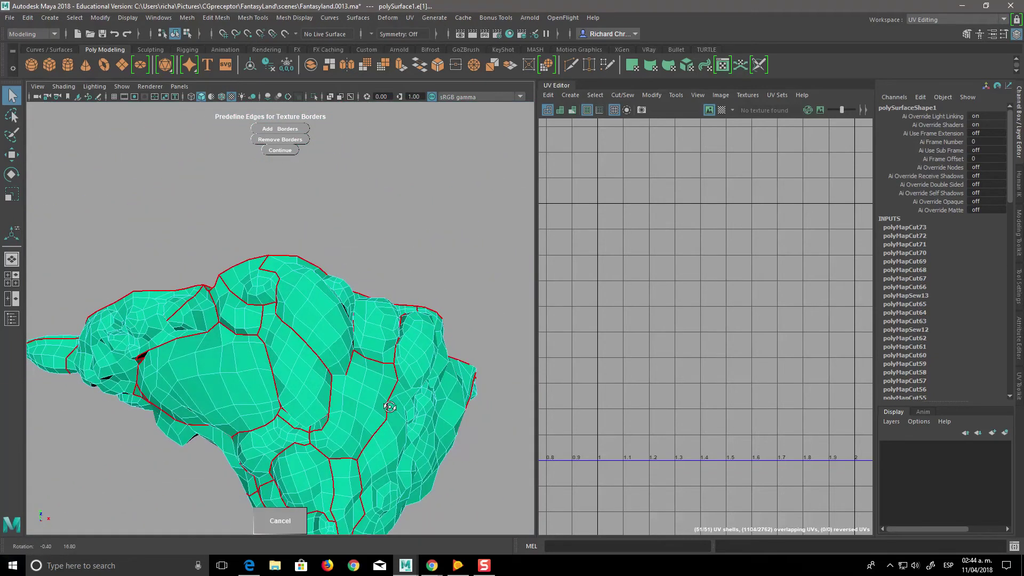
Step: Zoom in on the lower rock and remove a stray edge from the texture borders
{"action": "mouse_move", "coordinate": [351, 381]}
{"action": "right_mouse_down", "text": "alt"}
{"action": "mouse_move", "coordinate": [432, 433]}
{"action": "mouse_move", "coordinate": [389, 414]}
{"action": "right_mouse_up", "text": "alt"}
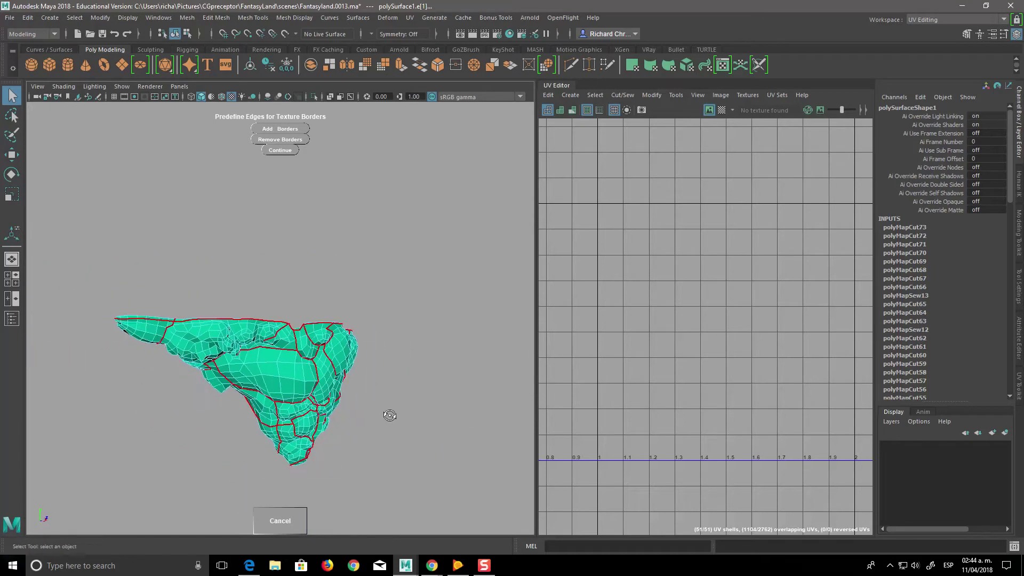
{"action": "left_click_drag", "start_coordinate": [388, 414], "coordinate": [426, 421], "text": "alt"}
{"action": "right_click_drag", "start_coordinate": [425, 421], "coordinate": [485, 460], "text": "alt"}
{"action": "scroll", "coordinate": [419, 423], "scroll_direction": "up", "scroll_amount": 3}
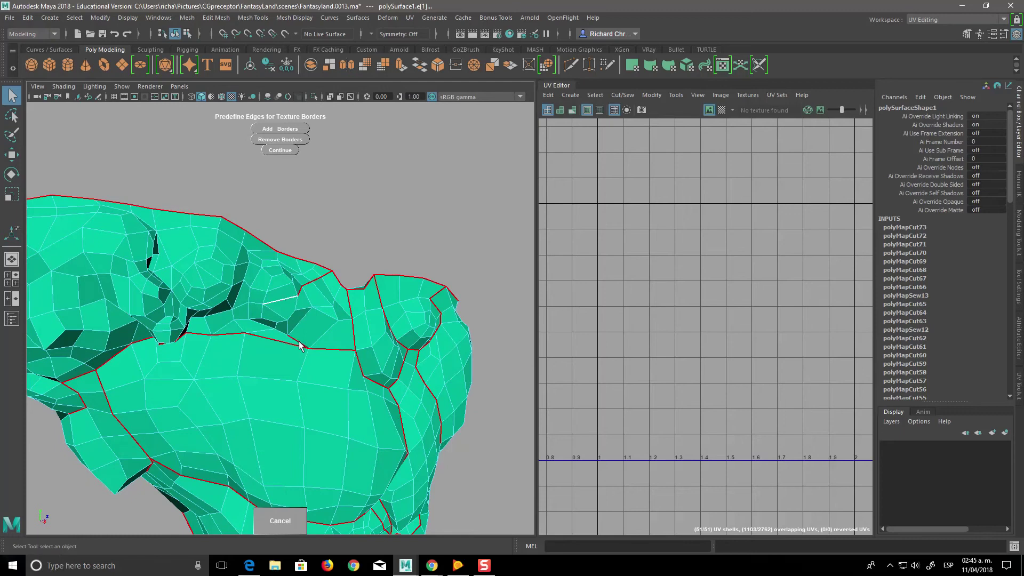
{"action": "left_click", "coordinate": [287, 302]}
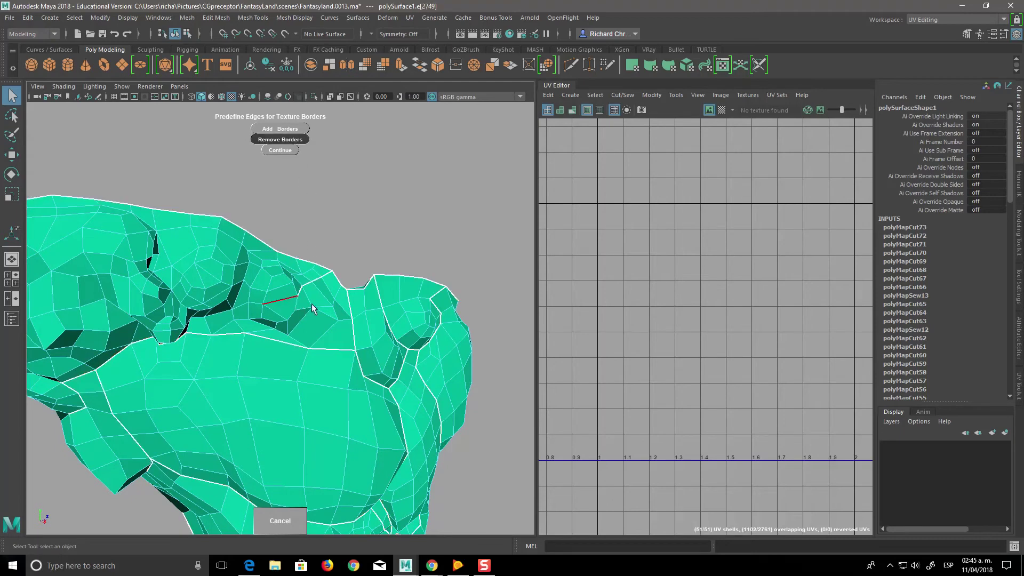
{"action": "left_click_drag", "start_coordinate": [312, 308], "coordinate": [280, 360], "text": "alt"}
{"action": "left_click", "coordinate": [269, 368]}
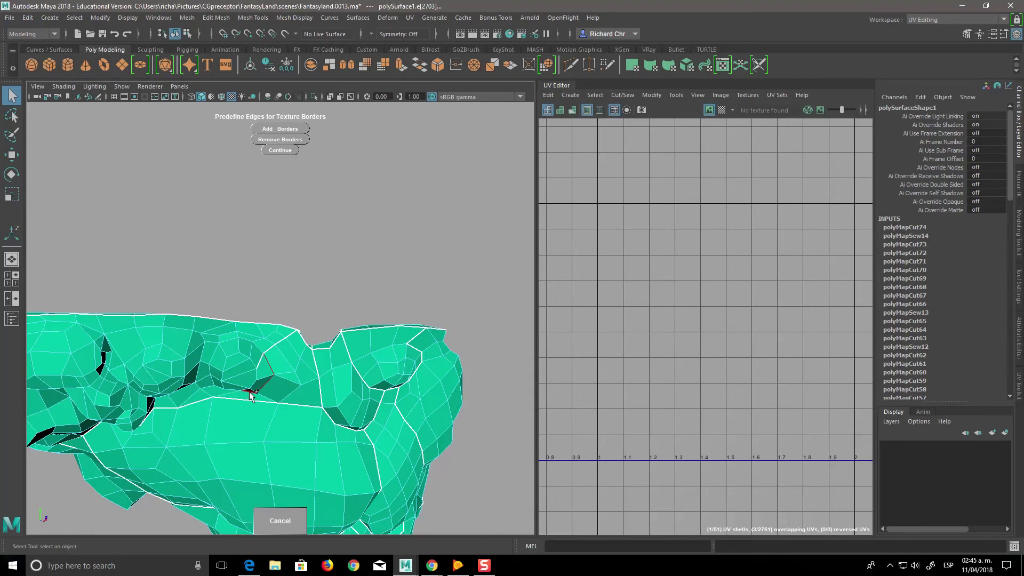
Step: Add a new seam, drop a small stray border edge, and select another stray edge
{"action": "scroll", "coordinate": [250, 395], "scroll_direction": "up", "scroll_amount": 1}
{"action": "scroll", "coordinate": [278, 408], "scroll_direction": "up", "scroll_amount": 2}
{"action": "scroll", "coordinate": [266, 374], "scroll_direction": "up", "scroll_amount": 2}
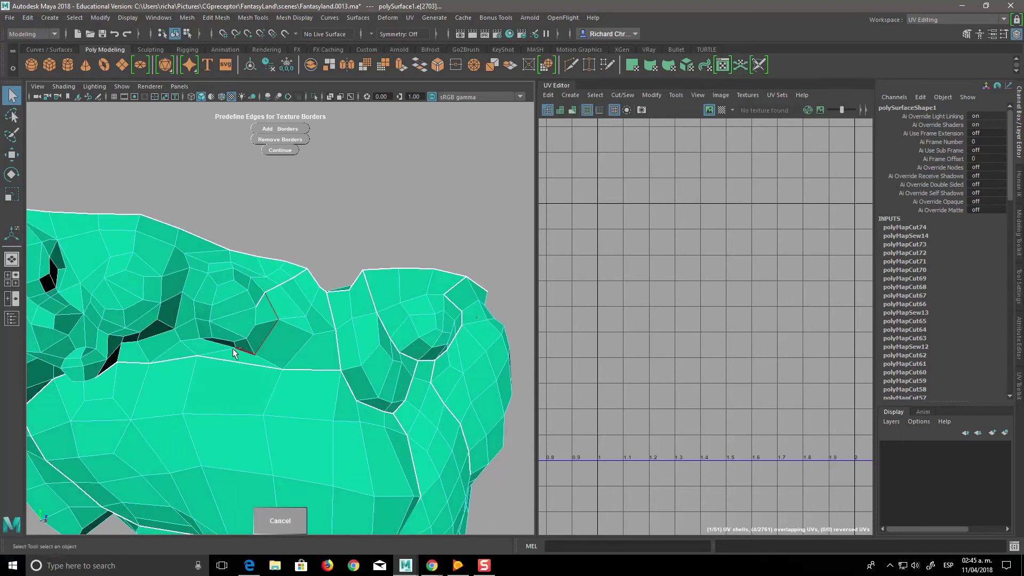
{"action": "left_click", "coordinate": [288, 132]}
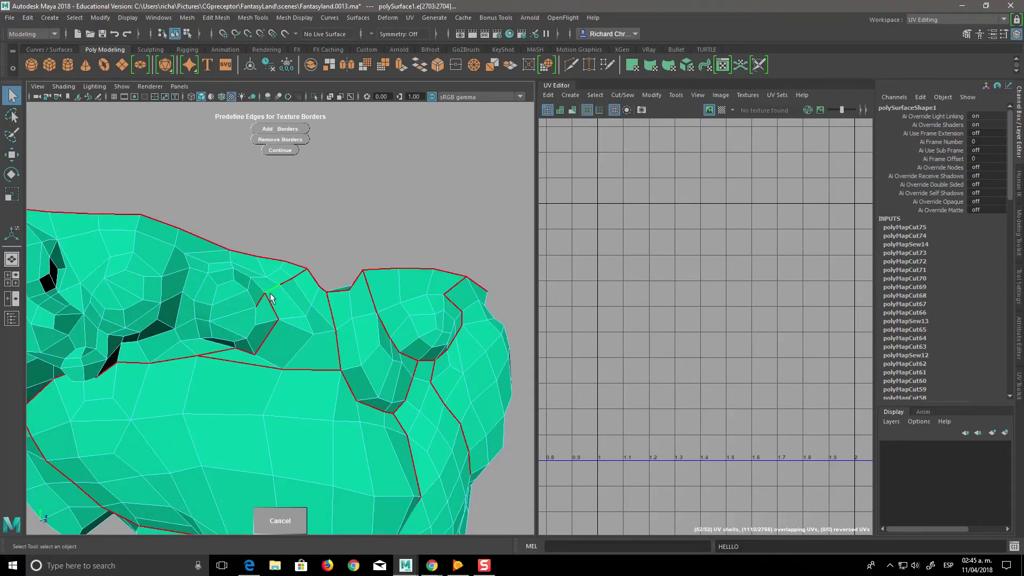
{"action": "left_click", "coordinate": [261, 300]}
{"action": "left_click", "coordinate": [301, 140]}
{"action": "mouse_move", "coordinate": [235, 395]}
{"action": "left_mouse_down", "text": "alt"}
{"action": "mouse_move", "coordinate": [347, 342]}
{"action": "mouse_move", "coordinate": [384, 373]}
{"action": "left_mouse_up", "text": "alt"}
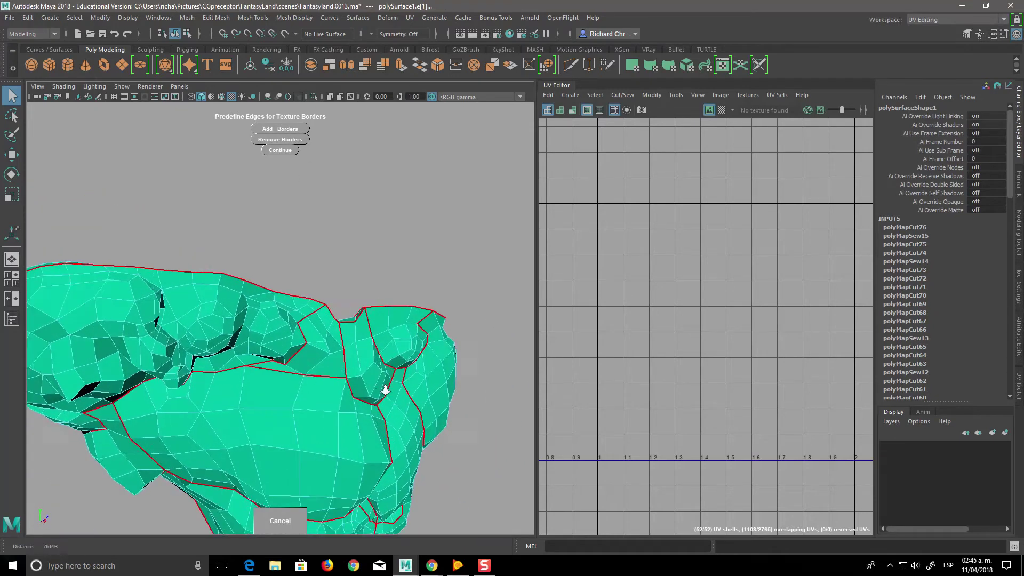
{"action": "scroll", "coordinate": [401, 403], "scroll_direction": "down", "scroll_amount": 5}
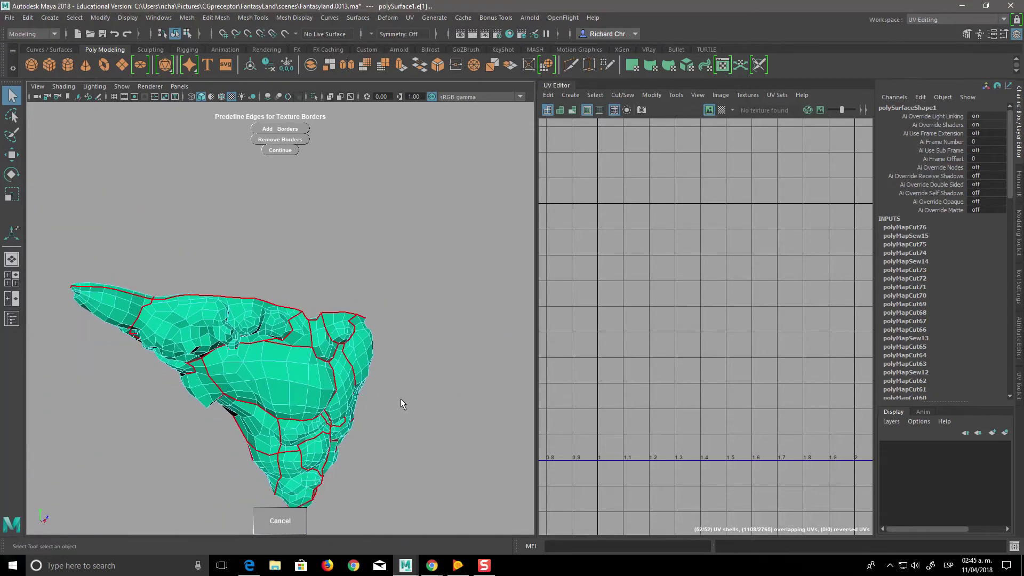
{"action": "mouse_move", "coordinate": [401, 404]}
{"action": "left_mouse_down", "text": "alt"}
{"action": "mouse_move", "coordinate": [320, 353]}
{"action": "mouse_move", "coordinate": [419, 489]}
{"action": "mouse_move", "coordinate": [394, 471]}
{"action": "mouse_move", "coordinate": [389, 489]}
{"action": "mouse_move", "coordinate": [423, 448]}
{"action": "mouse_move", "coordinate": [443, 466]}
{"action": "mouse_move", "coordinate": [572, 451]}
{"action": "mouse_move", "coordinate": [515, 496]}
{"action": "mouse_move", "coordinate": [438, 500]}
{"action": "left_mouse_up", "text": "alt"}
{"action": "scroll", "coordinate": [423, 448], "scroll_direction": "up", "scroll_amount": 4}
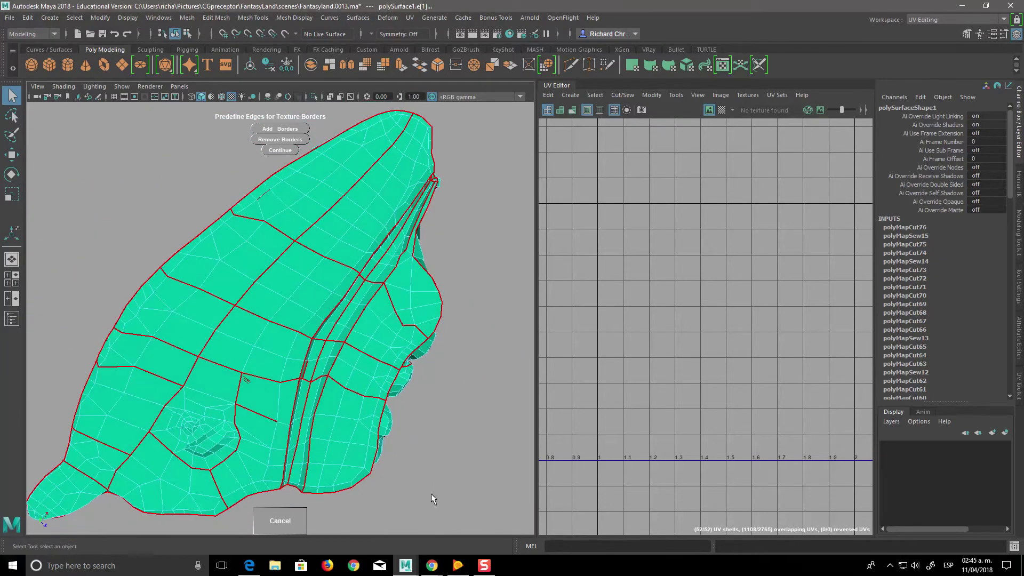
{"action": "left_click", "coordinate": [297, 403]}
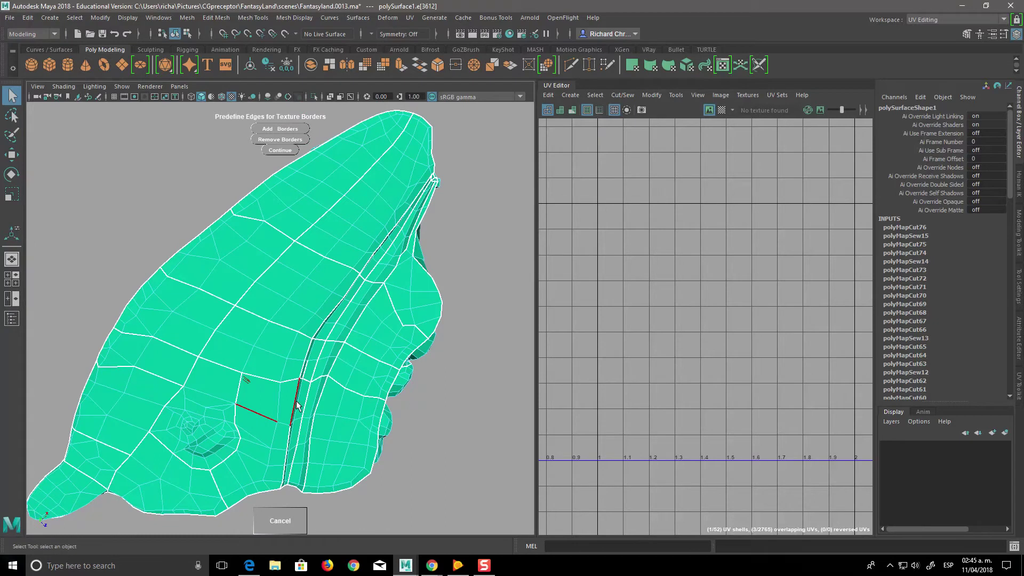
Step: Remove the stray edge and cut a two-edge seam across the rock's top side
{"action": "left_click", "coordinate": [303, 146]}
{"action": "mouse_move", "coordinate": [418, 441]}
{"action": "left_mouse_down", "text": "alt"}
{"action": "mouse_move", "coordinate": [423, 407]}
{"action": "mouse_move", "coordinate": [405, 397]}
{"action": "mouse_move", "coordinate": [366, 450]}
{"action": "mouse_move", "coordinate": [492, 393]}
{"action": "mouse_move", "coordinate": [516, 370]}
{"action": "mouse_move", "coordinate": [423, 359]}
{"action": "mouse_move", "coordinate": [411, 382]}
{"action": "mouse_move", "coordinate": [363, 400]}
{"action": "mouse_move", "coordinate": [427, 382]}
{"action": "mouse_move", "coordinate": [530, 393]}
{"action": "mouse_move", "coordinate": [465, 382]}
{"action": "mouse_move", "coordinate": [422, 346]}
{"action": "mouse_move", "coordinate": [400, 384]}
{"action": "mouse_move", "coordinate": [441, 384]}
{"action": "mouse_move", "coordinate": [373, 442]}
{"action": "mouse_move", "coordinate": [409, 455]}
{"action": "mouse_move", "coordinate": [421, 503]}
{"action": "mouse_move", "coordinate": [414, 467]}
{"action": "mouse_move", "coordinate": [337, 398]}
{"action": "left_mouse_up", "text": "alt"}
{"action": "left_click", "coordinate": [267, 344]}
{"action": "mouse_move", "coordinate": [266, 344]}
{"action": "left_mouse_down", "text": "alt"}
{"action": "mouse_move", "coordinate": [356, 460]}
{"action": "mouse_move", "coordinate": [373, 424]}
{"action": "mouse_move", "coordinate": [314, 350]}
{"action": "mouse_move", "coordinate": [311, 394]}
{"action": "left_mouse_up", "text": "alt"}
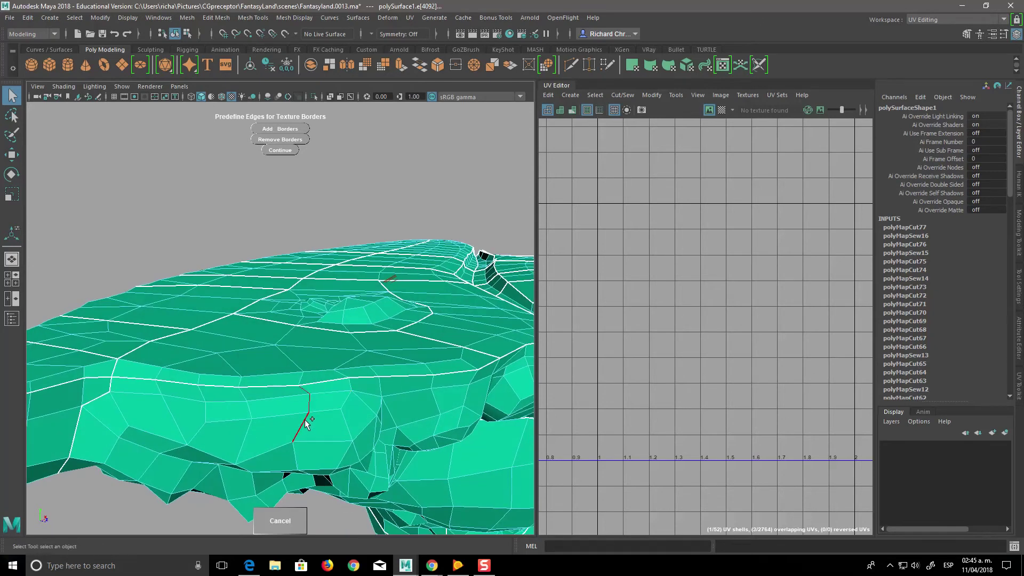
{"action": "left_click_drag", "start_coordinate": [331, 463], "coordinate": [342, 391], "text": "alt"}
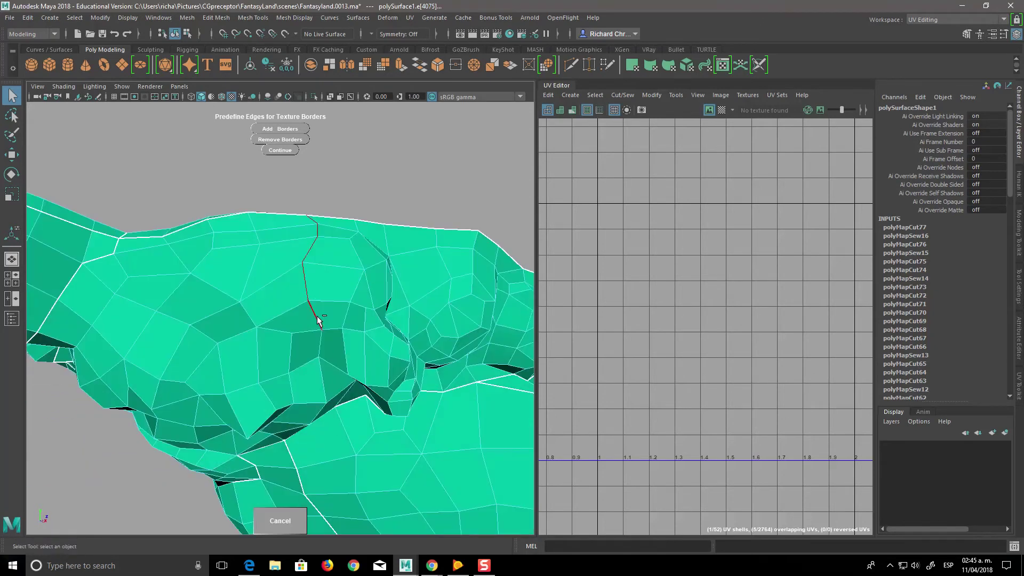
{"action": "left_click", "coordinate": [345, 352], "text": "shift"}
{"action": "mouse_move", "coordinate": [355, 373]}
{"action": "left_mouse_down", "text": "alt"}
{"action": "mouse_move", "coordinate": [372, 407]}
{"action": "mouse_move", "coordinate": [335, 282]}
{"action": "left_mouse_up", "text": "alt"}
{"action": "left_click", "coordinate": [280, 129]}
Step: Zoom in and sew the two short corner edges back together
{"action": "left_click_drag", "start_coordinate": [461, 417], "coordinate": [420, 410], "text": "alt"}
{"action": "scroll", "coordinate": [400, 407], "scroll_direction": "up", "scroll_amount": 2}
{"action": "scroll", "coordinate": [476, 482], "scroll_direction": "up", "scroll_amount": 3}
{"action": "scroll", "coordinate": [425, 418], "scroll_direction": "up", "scroll_amount": 3}
{"action": "scroll", "coordinate": [422, 438], "scroll_direction": "up", "scroll_amount": 3}
{"action": "left_click_drag", "start_coordinate": [423, 439], "coordinate": [363, 376], "text": "alt"}
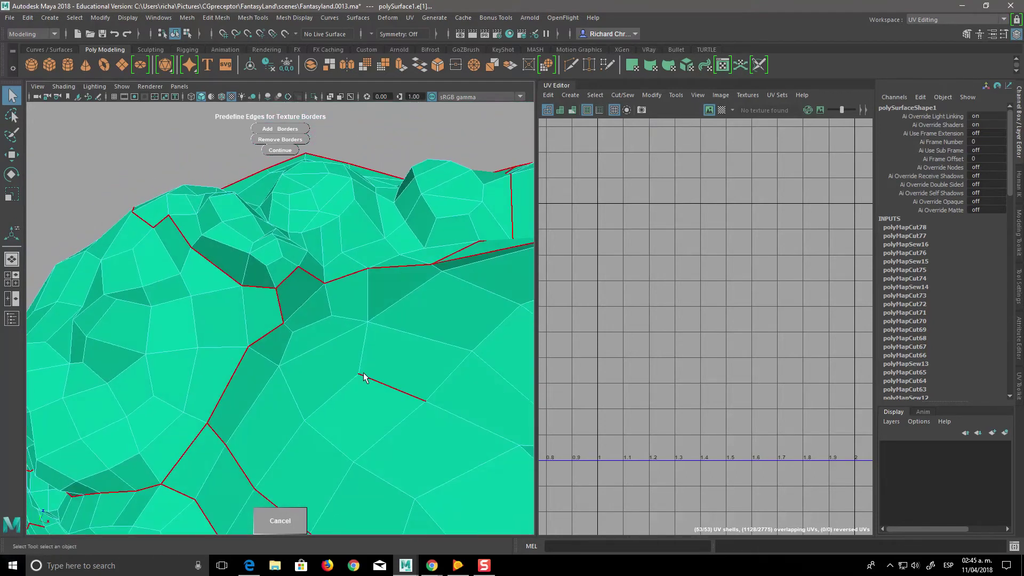
{"action": "left_click", "coordinate": [297, 280]}
{"action": "left_click", "coordinate": [310, 274], "text": "shift"}
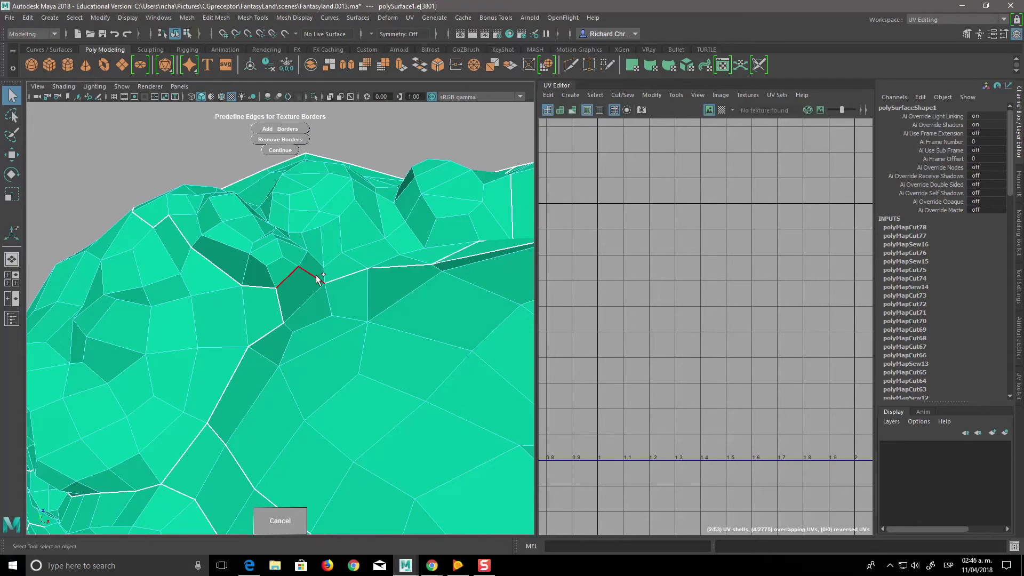
{"action": "left_click", "coordinate": [280, 140]}
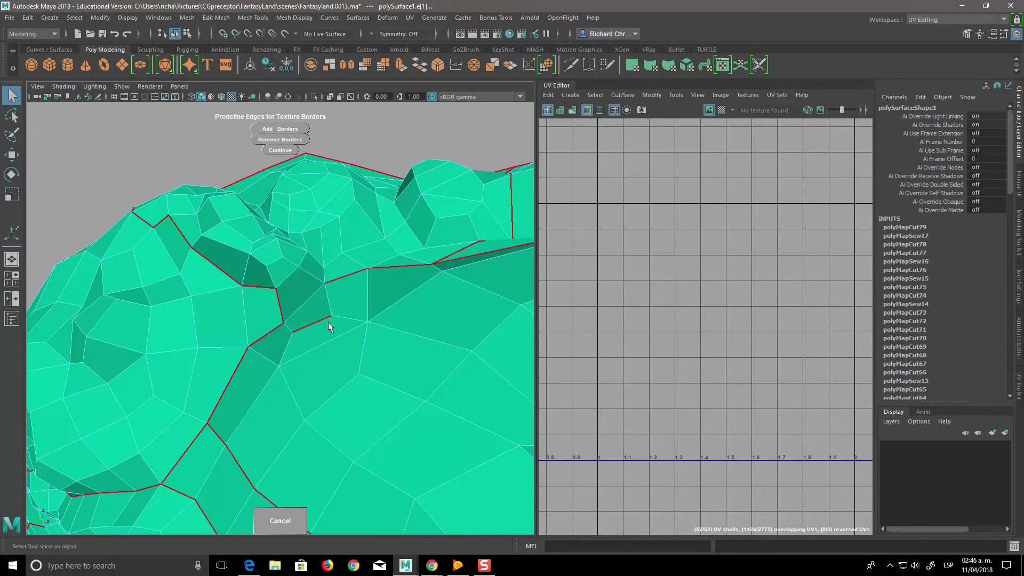
Step: Cut one more single edge as a texture border, reaching 53 UV shells
{"action": "left_click", "coordinate": [302, 312]}
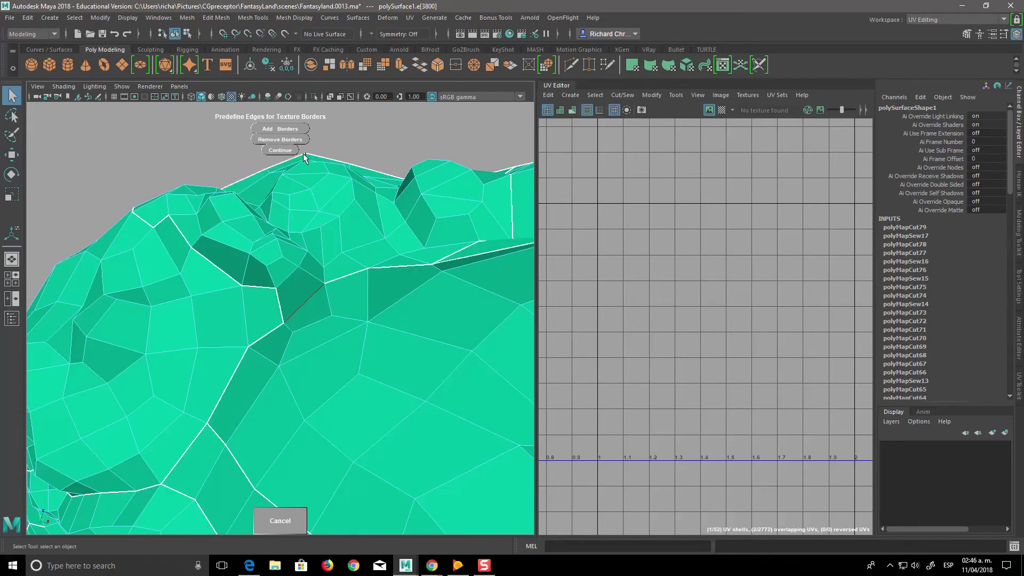
{"action": "left_click", "coordinate": [297, 131]}
{"action": "mouse_move", "coordinate": [381, 368]}
{"action": "left_mouse_down", "text": "alt"}
{"action": "mouse_move", "coordinate": [395, 398]}
{"action": "mouse_move", "coordinate": [366, 393]}
{"action": "left_mouse_up", "text": "alt"}
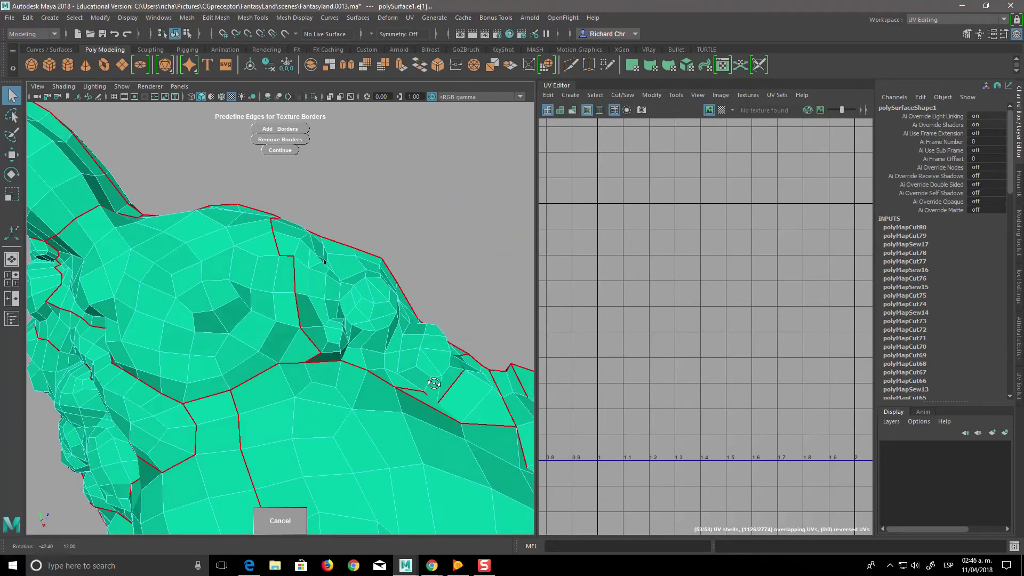
{"action": "right_click_drag", "start_coordinate": [366, 393], "coordinate": [385, 421], "text": "alt"}
Step: Cut an edge path running up the rock's lower side as a seam (polyMapCut81)
{"action": "mouse_move", "coordinate": [385, 421]}
{"action": "left_mouse_down", "text": "alt"}
{"action": "mouse_move", "coordinate": [464, 468]}
{"action": "mouse_move", "coordinate": [432, 451]}
{"action": "left_mouse_up", "text": "alt"}
{"action": "right_click_drag", "start_coordinate": [432, 451], "coordinate": [468, 445], "text": "alt"}
{"action": "mouse_move", "coordinate": [468, 446]}
{"action": "left_mouse_down", "text": "alt"}
{"action": "mouse_move", "coordinate": [450, 395]}
{"action": "mouse_move", "coordinate": [510, 434]}
{"action": "mouse_move", "coordinate": [487, 479]}
{"action": "mouse_move", "coordinate": [407, 414]}
{"action": "mouse_move", "coordinate": [386, 380]}
{"action": "mouse_move", "coordinate": [439, 423]}
{"action": "mouse_move", "coordinate": [434, 487]}
{"action": "mouse_move", "coordinate": [495, 465]}
{"action": "mouse_move", "coordinate": [469, 439]}
{"action": "mouse_move", "coordinate": [336, 395]}
{"action": "mouse_move", "coordinate": [393, 411]}
{"action": "mouse_move", "coordinate": [370, 425]}
{"action": "mouse_move", "coordinate": [419, 414]}
{"action": "mouse_move", "coordinate": [382, 393]}
{"action": "left_mouse_up", "text": "alt"}
{"action": "right_click_drag", "start_coordinate": [327, 392], "coordinate": [359, 429], "text": "alt"}
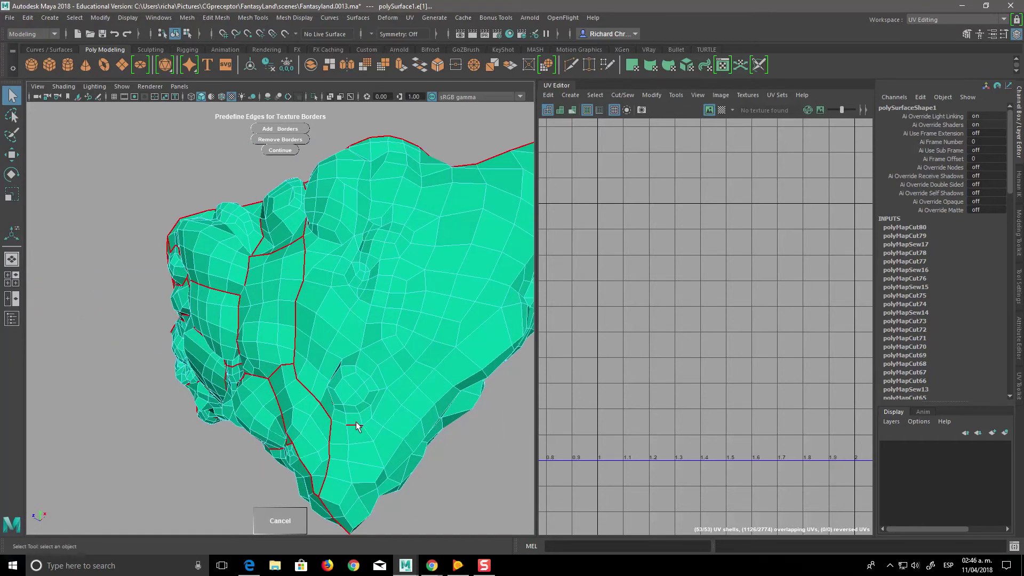
{"action": "double_click", "coordinate": [395, 390]}
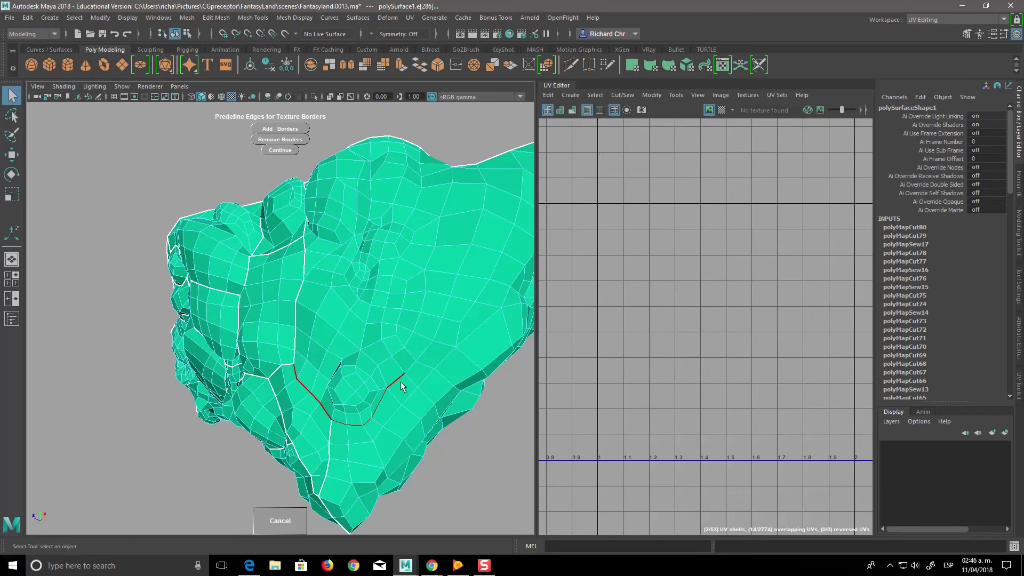
{"action": "double_click", "coordinate": [401, 376], "text": "shift"}
{"action": "left_click", "coordinate": [294, 129]}
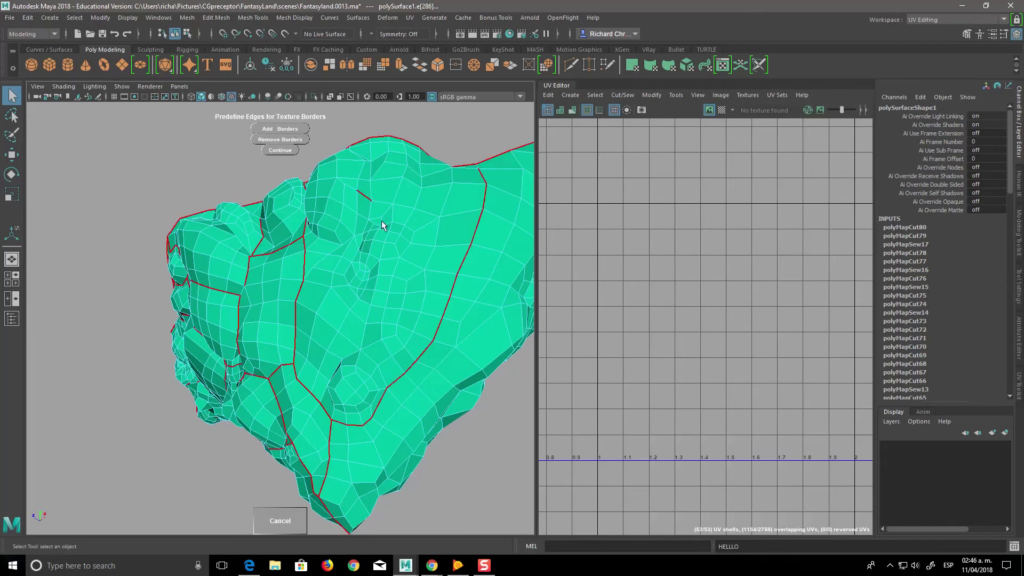
{"action": "left_click_drag", "start_coordinate": [382, 220], "coordinate": [473, 395], "text": "alt"}
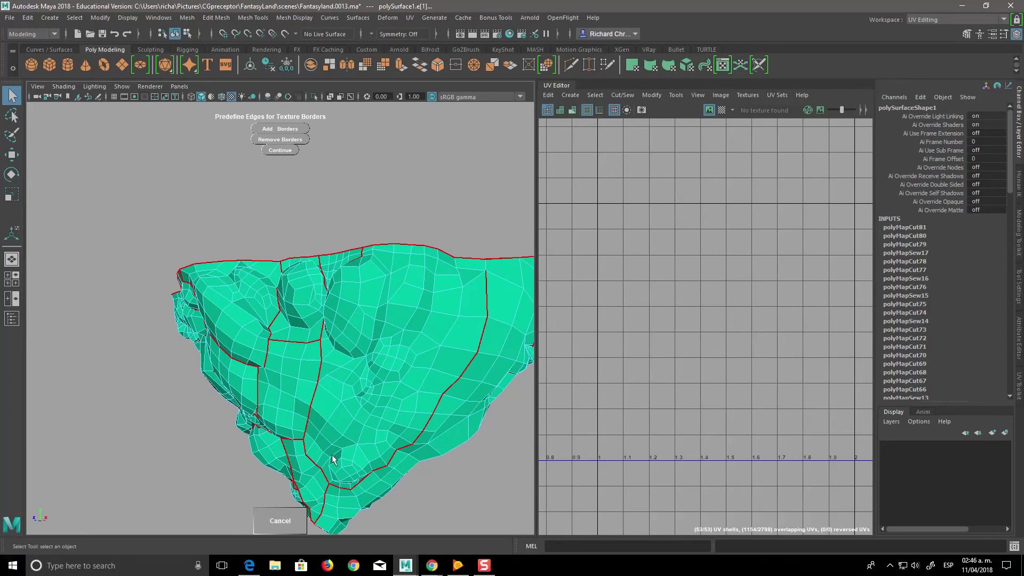
{"action": "left_click_drag", "start_coordinate": [314, 386], "coordinate": [459, 441], "text": "alt"}
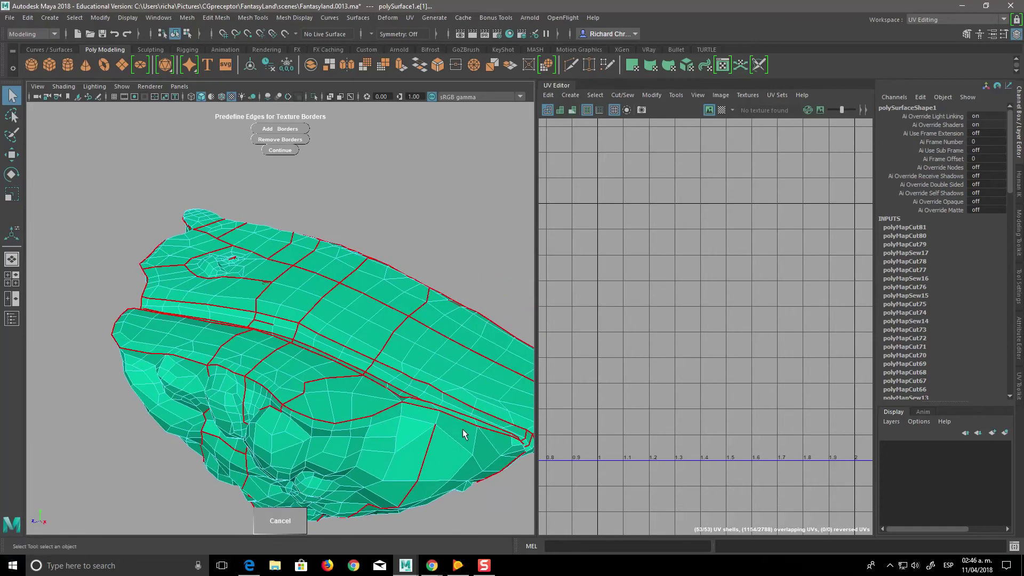
{"action": "left_click", "coordinate": [443, 408]}
Step: Make the selected edges on the rock's top surface into texture borders
{"action": "left_click_drag", "start_coordinate": [442, 427], "coordinate": [395, 435], "text": "alt"}
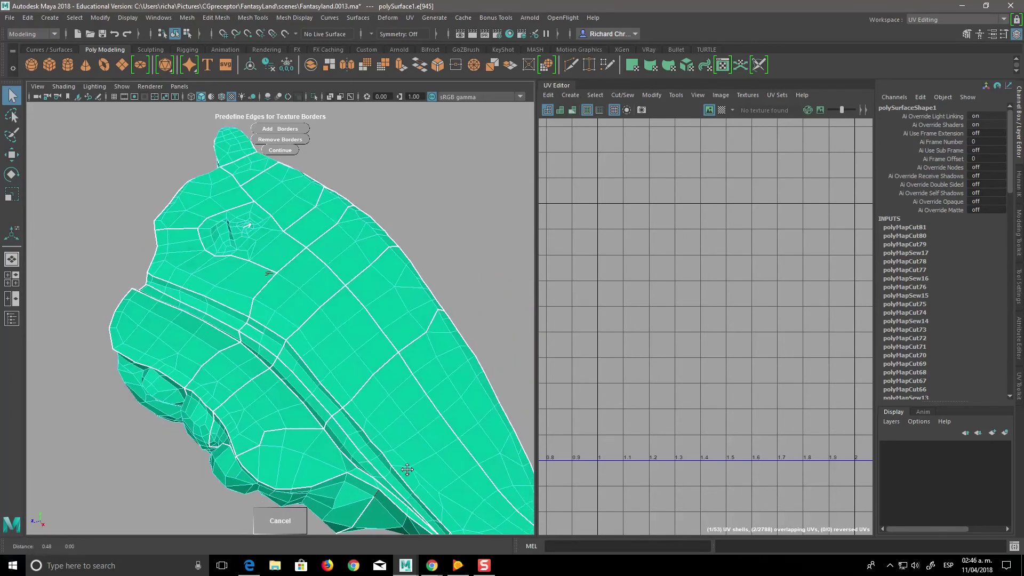
{"action": "right_click_drag", "start_coordinate": [395, 435], "coordinate": [468, 498], "text": "alt"}
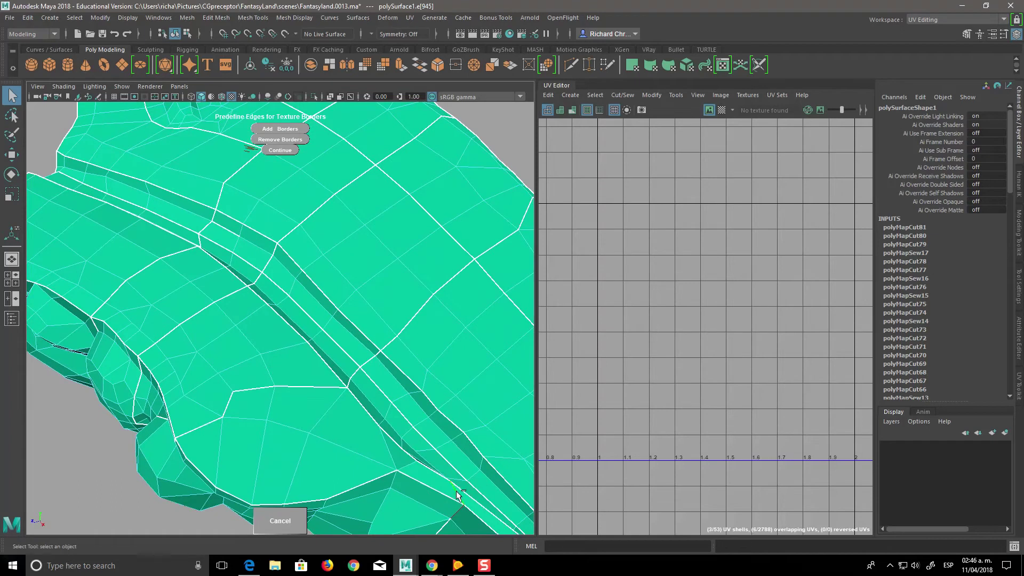
{"action": "right_click_drag", "start_coordinate": [504, 491], "coordinate": [463, 344], "text": "alt"}
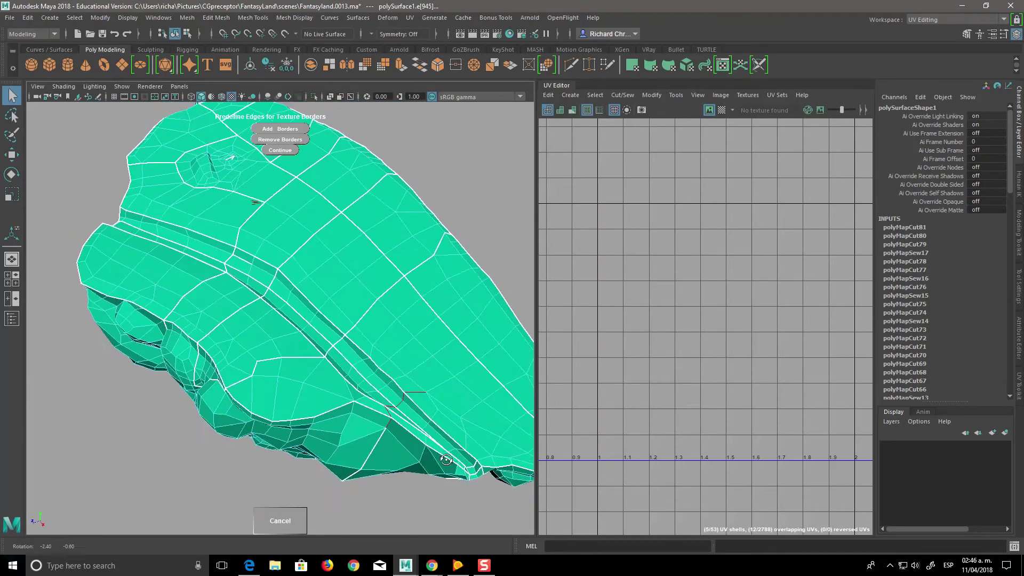
{"action": "left_click", "coordinate": [295, 128]}
Step: Cut a seam down the rock's side, including a diagonal edge, as texture borders
{"action": "mouse_move", "coordinate": [437, 409]}
{"action": "left_mouse_down", "text": "alt"}
{"action": "mouse_move", "coordinate": [430, 366]}
{"action": "mouse_move", "coordinate": [411, 389]}
{"action": "mouse_move", "coordinate": [358, 405]}
{"action": "mouse_move", "coordinate": [453, 421]}
{"action": "mouse_move", "coordinate": [458, 443]}
{"action": "mouse_move", "coordinate": [487, 421]}
{"action": "mouse_move", "coordinate": [451, 407]}
{"action": "mouse_move", "coordinate": [419, 414]}
{"action": "mouse_move", "coordinate": [426, 392]}
{"action": "left_mouse_up", "text": "alt"}
{"action": "scroll", "coordinate": [451, 410], "scroll_direction": "up", "scroll_amount": 3}
{"action": "left_click_drag", "start_coordinate": [389, 191], "coordinate": [443, 258], "text": "alt"}
{"action": "left_click", "coordinate": [446, 267]}
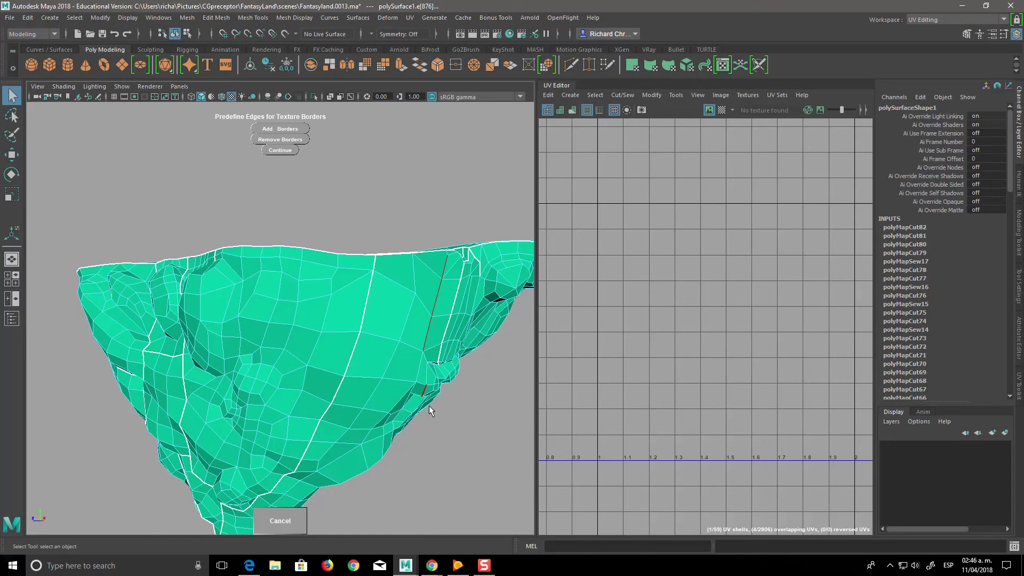
{"action": "scroll", "coordinate": [433, 411], "scroll_direction": "up", "scroll_amount": 5}
{"action": "left_click_drag", "start_coordinate": [450, 416], "coordinate": [408, 273], "text": "alt"}
{"action": "left_click", "coordinate": [377, 278], "text": "shift"}
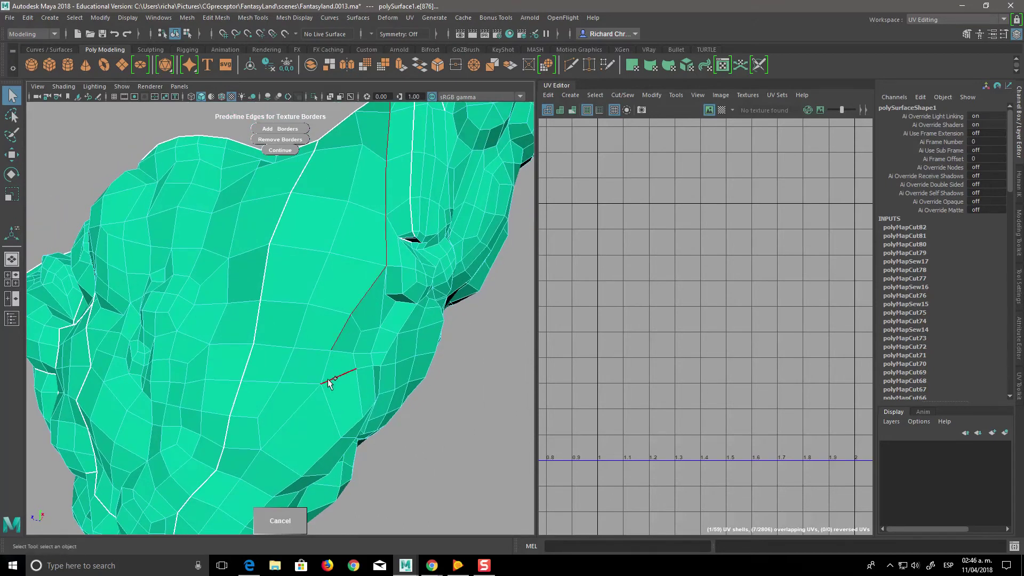
{"action": "left_click_drag", "start_coordinate": [325, 376], "coordinate": [380, 393], "text": "alt"}
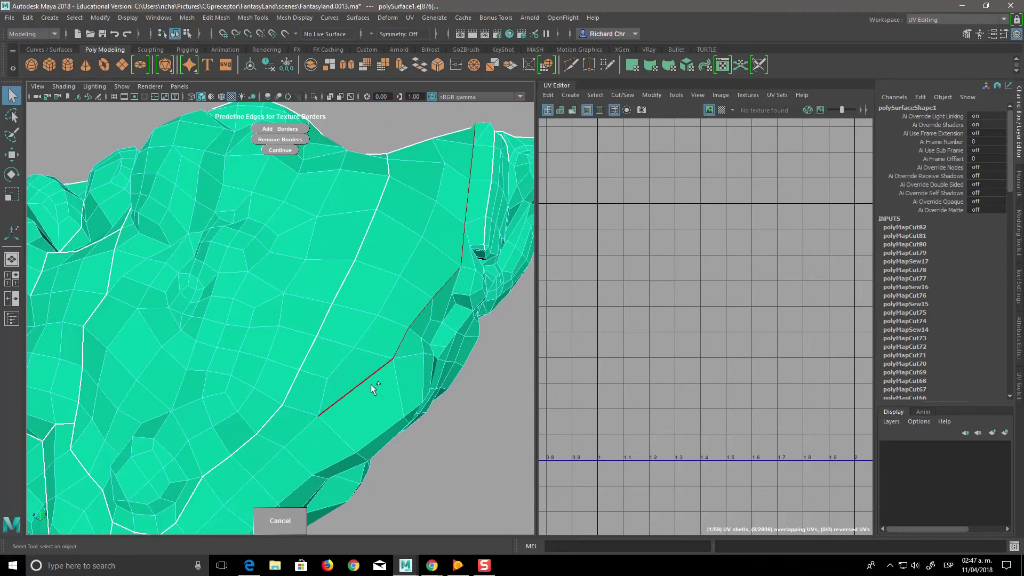
{"action": "left_click", "coordinate": [310, 413], "text": "shift"}
{"action": "left_click", "coordinate": [296, 129]}
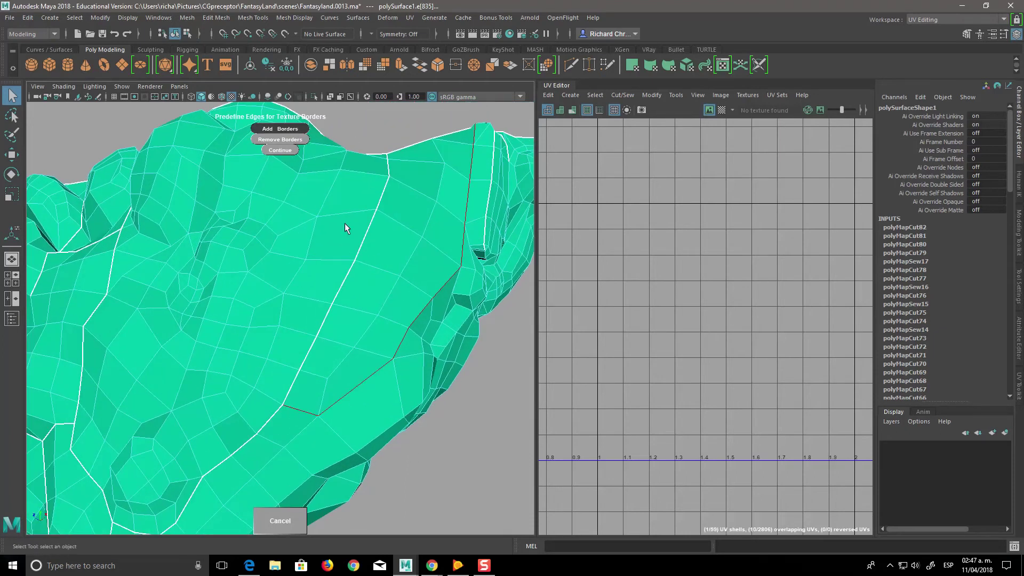
Step: Remove a long edge path across the rock's top from the texture borders
{"action": "key", "text": "f"}
{"action": "left_click_drag", "start_coordinate": [419, 384], "coordinate": [373, 385], "text": "alt"}
{"action": "right_click_drag", "start_coordinate": [373, 385], "coordinate": [424, 386], "text": "alt"}
{"action": "mouse_move", "coordinate": [424, 391]}
{"action": "left_mouse_down", "text": "alt"}
{"action": "mouse_move", "coordinate": [434, 450]}
{"action": "mouse_move", "coordinate": [406, 411]}
{"action": "left_mouse_up", "text": "alt"}
{"action": "left_click", "coordinate": [385, 396]}
{"action": "double_click", "coordinate": [396, 287], "text": "shift"}
{"action": "left_click", "coordinate": [280, 139]}
Step: Add one more top-surface edge as a texture border, reaching 60 UV shells
{"action": "left_click_drag", "start_coordinate": [314, 157], "coordinate": [443, 431], "text": "alt"}
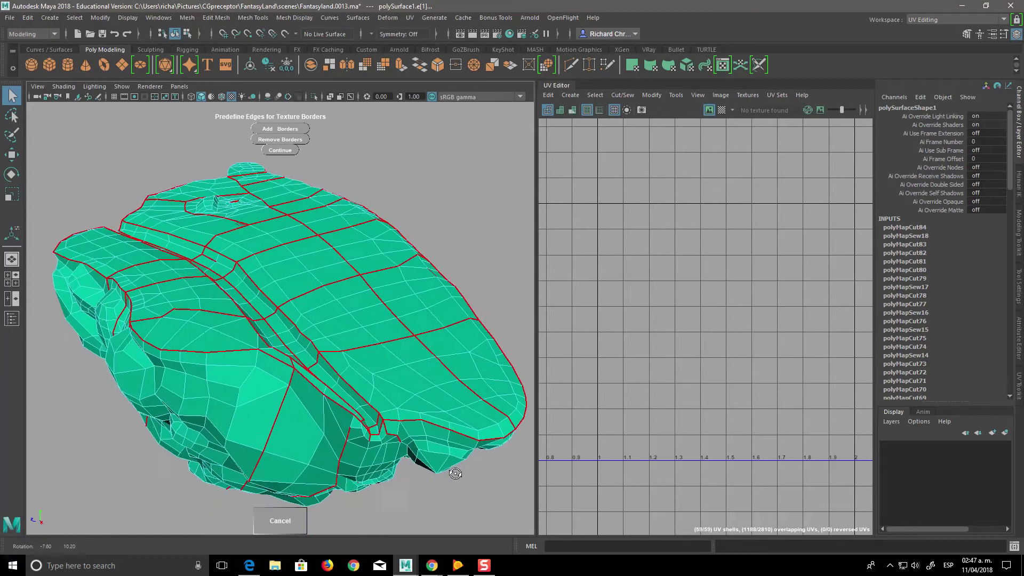
{"action": "left_click_drag", "start_coordinate": [443, 431], "coordinate": [506, 506], "text": "alt"}
{"action": "left_click", "coordinate": [410, 461]}
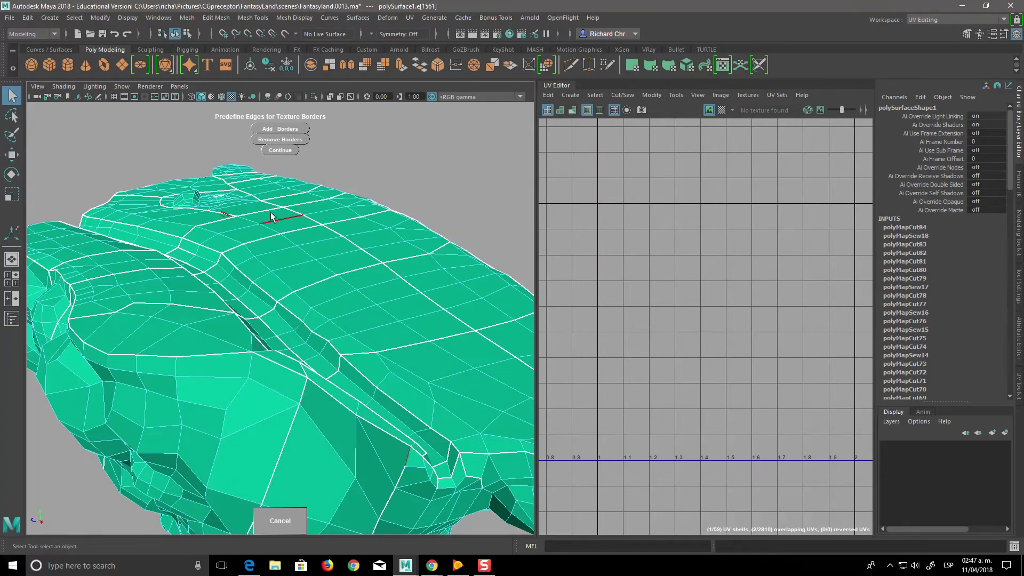
{"action": "left_click", "coordinate": [283, 133]}
{"action": "mouse_move", "coordinate": [284, 134]}
{"action": "left_mouse_down", "text": "alt"}
{"action": "mouse_move", "coordinate": [482, 381]}
{"action": "mouse_move", "coordinate": [383, 399]}
{"action": "mouse_move", "coordinate": [362, 434]}
{"action": "mouse_move", "coordinate": [415, 429]}
{"action": "mouse_move", "coordinate": [427, 451]}
{"action": "mouse_move", "coordinate": [357, 333]}
{"action": "mouse_move", "coordinate": [331, 373]}
{"action": "mouse_move", "coordinate": [251, 356]}
{"action": "left_mouse_up", "text": "alt"}
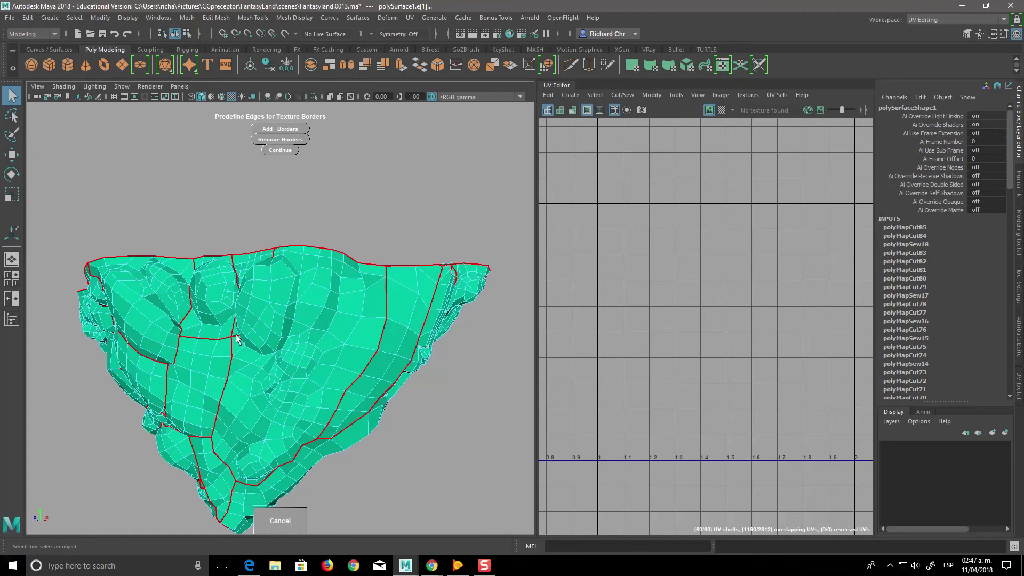
Step: Cut a short three-edge seam on the rock's front as texture borders
{"action": "left_click", "coordinate": [244, 340]}
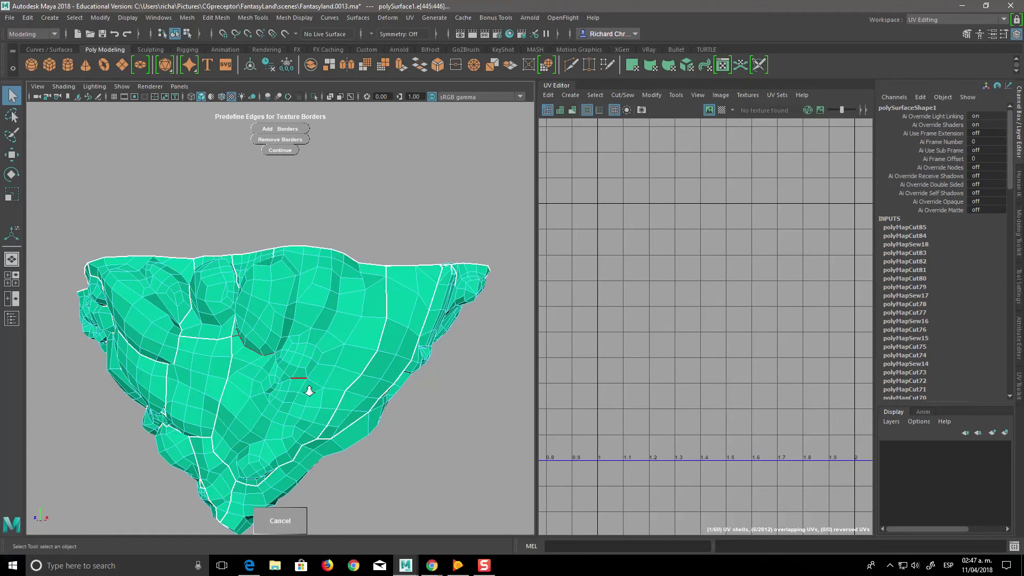
{"action": "right_click_drag", "start_coordinate": [309, 391], "coordinate": [288, 355], "text": "alt"}
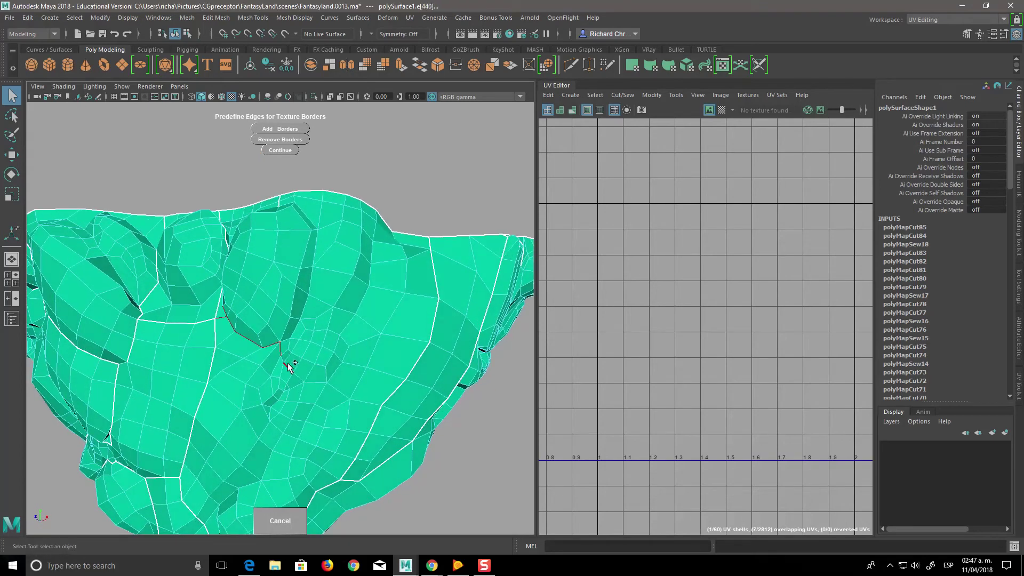
{"action": "key", "text": "ctrl+z"}
{"action": "left_click", "coordinate": [282, 358], "text": "shift"}
{"action": "key", "text": "ctrl+z"}
{"action": "left_click", "coordinate": [288, 369], "text": "shift"}
{"action": "left_click", "coordinate": [299, 377], "text": "shift"}
{"action": "left_click", "coordinate": [318, 382], "text": "shift"}
{"action": "left_click", "coordinate": [290, 131]}
Step: Turn on the UV checker pattern to inspect the 0–1 tile, then off again
{"action": "mouse_move", "coordinate": [339, 224]}
{"action": "left_mouse_down", "text": "alt"}
{"action": "mouse_move", "coordinate": [407, 441]}
{"action": "mouse_move", "coordinate": [530, 394]}
{"action": "mouse_move", "coordinate": [623, 391]}
{"action": "mouse_move", "coordinate": [687, 369]}
{"action": "mouse_move", "coordinate": [651, 405]}
{"action": "mouse_move", "coordinate": [467, 445]}
{"action": "mouse_move", "coordinate": [511, 443]}
{"action": "mouse_move", "coordinate": [484, 490]}
{"action": "mouse_move", "coordinate": [496, 528]}
{"action": "mouse_move", "coordinate": [488, 554]}
{"action": "mouse_move", "coordinate": [468, 517]}
{"action": "mouse_move", "coordinate": [463, 421]}
{"action": "left_mouse_up", "text": "alt"}
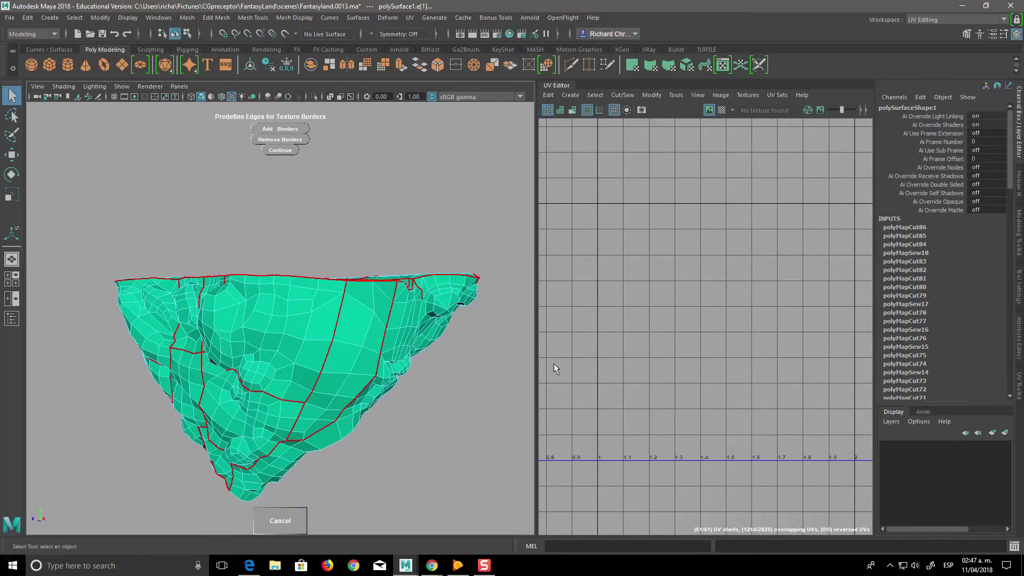
{"action": "left_click_drag", "start_coordinate": [388, 460], "coordinate": [415, 400], "text": "alt"}
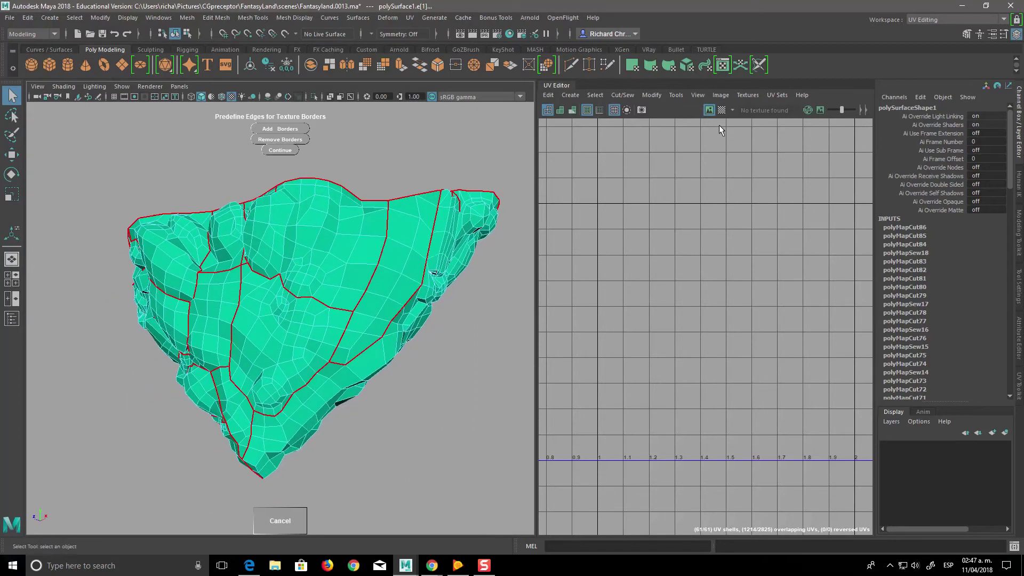
{"action": "left_click", "coordinate": [722, 110]}
{"action": "middle_click_drag", "start_coordinate": [658, 421], "coordinate": [898, 403], "text": "alt"}
{"action": "left_click", "coordinate": [722, 109]}
{"action": "mouse_move", "coordinate": [496, 422]}
{"action": "left_mouse_down", "text": "alt"}
{"action": "mouse_move", "coordinate": [412, 418]}
{"action": "mouse_move", "coordinate": [373, 433]}
{"action": "mouse_move", "coordinate": [493, 421]}
{"action": "mouse_move", "coordinate": [579, 442]}
{"action": "mouse_move", "coordinate": [397, 399]}
{"action": "left_mouse_up", "text": "alt"}
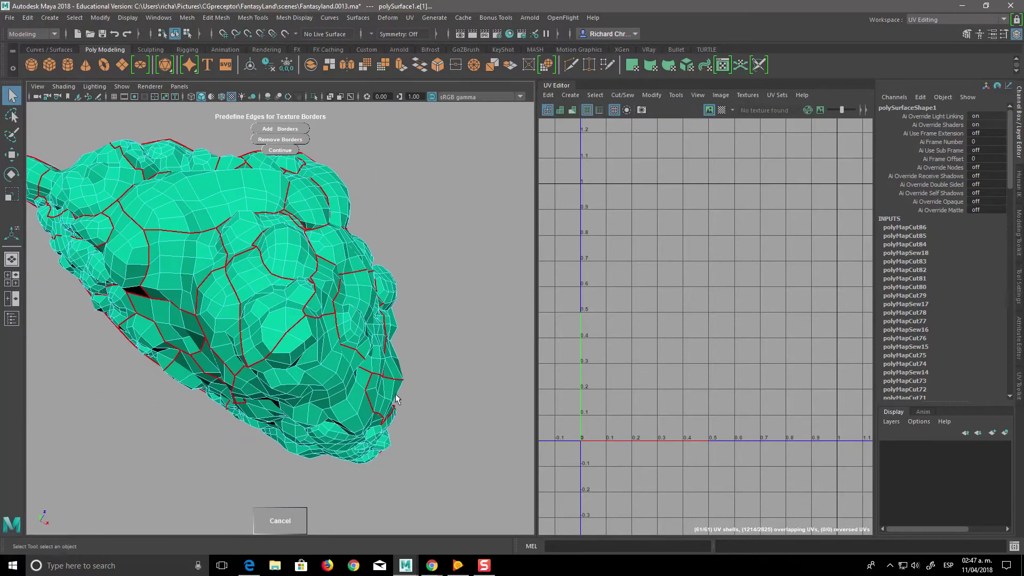
Step: Pick stray edges around the crevice near the rock's peak, undoing a wrong toggle
{"action": "left_click_drag", "start_coordinate": [309, 380], "coordinate": [307, 317], "text": "alt"}
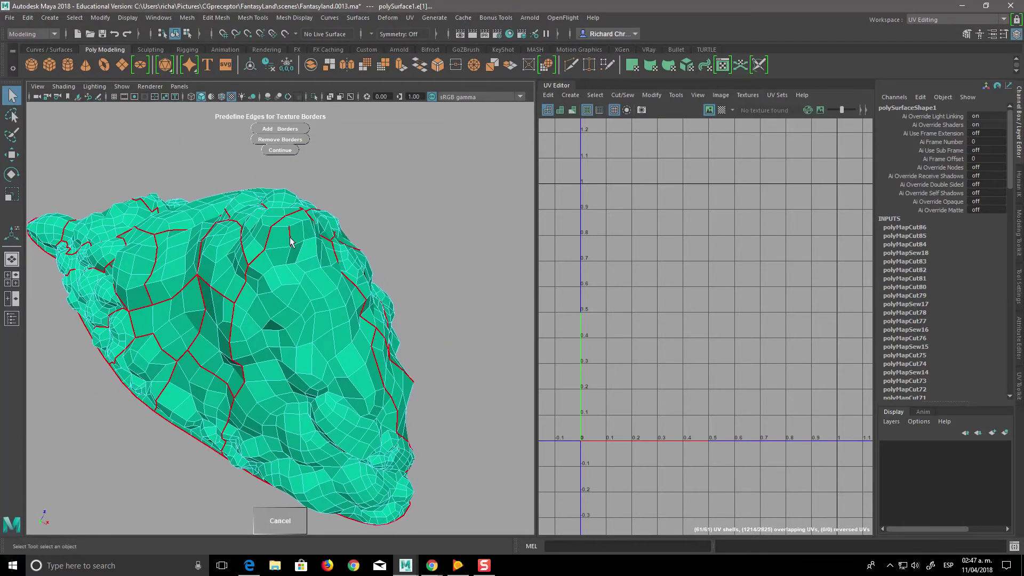
{"action": "left_click", "coordinate": [302, 257]}
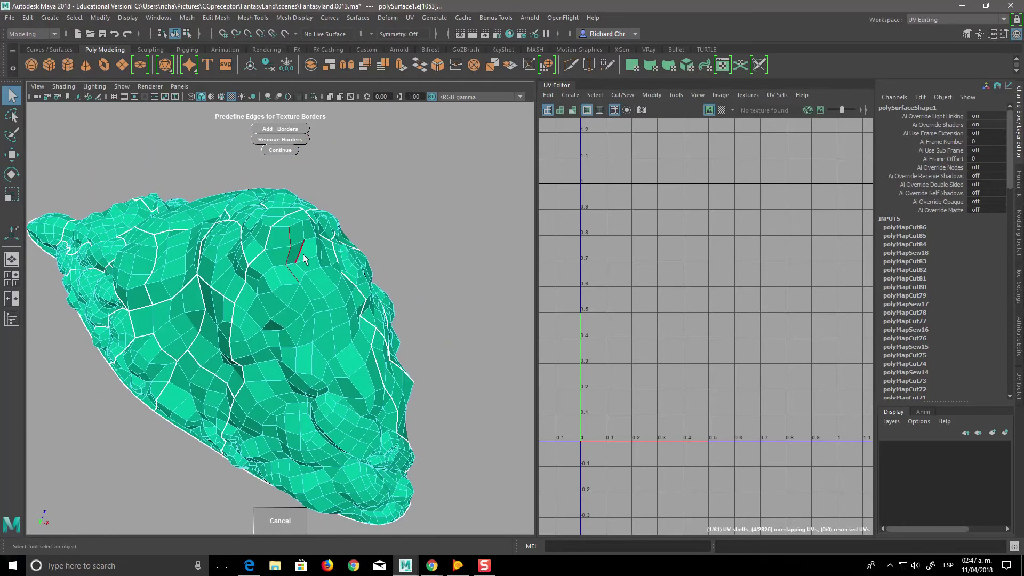
{"action": "left_click_drag", "start_coordinate": [376, 442], "coordinate": [345, 361], "text": "alt"}
{"action": "left_click", "coordinate": [315, 304]}
{"action": "mouse_move", "coordinate": [315, 304]}
{"action": "left_mouse_down", "text": "alt"}
{"action": "mouse_move", "coordinate": [381, 421]}
{"action": "mouse_move", "coordinate": [314, 341]}
{"action": "left_mouse_up", "text": "alt"}
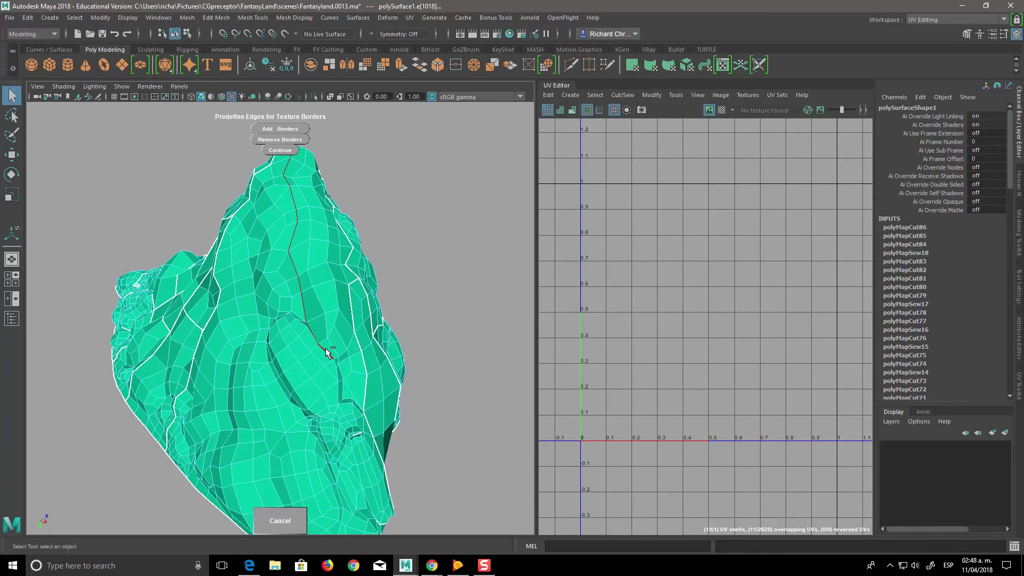
{"action": "right_click_drag", "start_coordinate": [354, 391], "coordinate": [482, 451], "text": "alt"}
{"action": "mouse_move", "coordinate": [483, 451]}
{"action": "left_mouse_down", "text": "alt"}
{"action": "mouse_move", "coordinate": [444, 460]}
{"action": "mouse_move", "coordinate": [367, 398]}
{"action": "left_mouse_up", "text": "alt"}
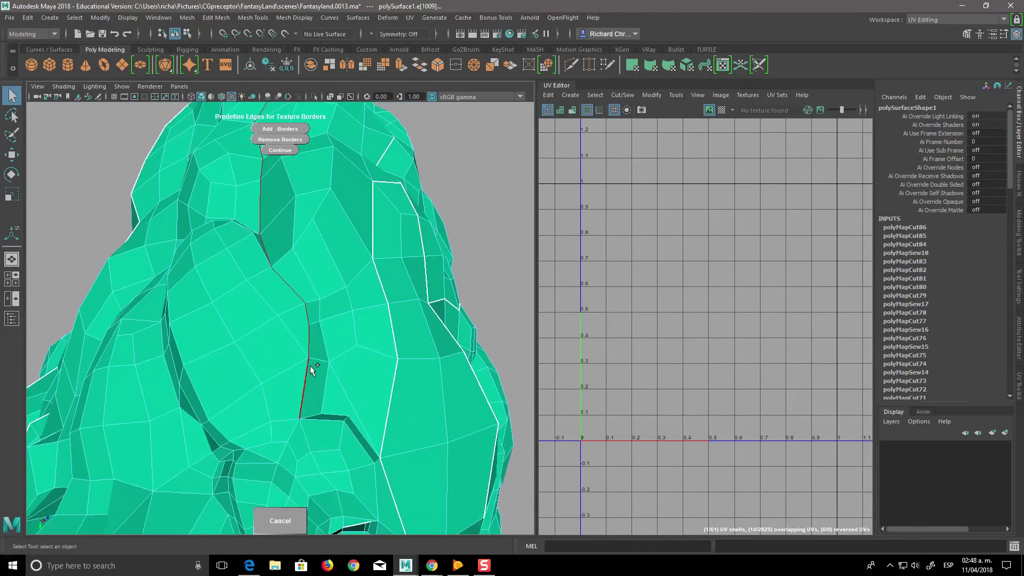
{"action": "scroll", "coordinate": [320, 367], "scroll_direction": "down", "scroll_amount": 3}
{"action": "scroll", "coordinate": [342, 367], "scroll_direction": "down", "scroll_amount": 3}
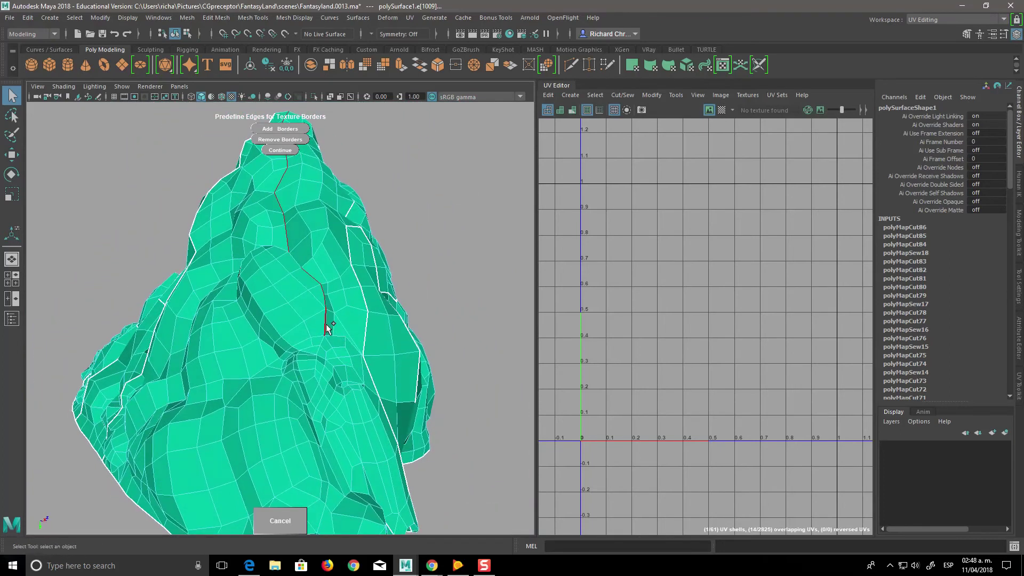
{"action": "mouse_move", "coordinate": [331, 344]}
{"action": "left_mouse_down", "text": "alt"}
{"action": "mouse_move", "coordinate": [384, 443]}
{"action": "mouse_move", "coordinate": [363, 434]}
{"action": "mouse_move", "coordinate": [326, 459]}
{"action": "mouse_move", "coordinate": [457, 464]}
{"action": "left_mouse_up", "text": "alt"}
{"action": "scroll", "coordinate": [385, 454], "scroll_direction": "up", "scroll_amount": 3}
{"action": "scroll", "coordinate": [365, 432], "scroll_direction": "up", "scroll_amount": 3}
{"action": "mouse_move", "coordinate": [458, 464]}
{"action": "right_mouse_down", "text": "alt"}
{"action": "mouse_move", "coordinate": [489, 489]}
{"action": "mouse_move", "coordinate": [468, 482]}
{"action": "mouse_move", "coordinate": [473, 466]}
{"action": "mouse_move", "coordinate": [444, 405]}
{"action": "right_mouse_up", "text": "alt"}
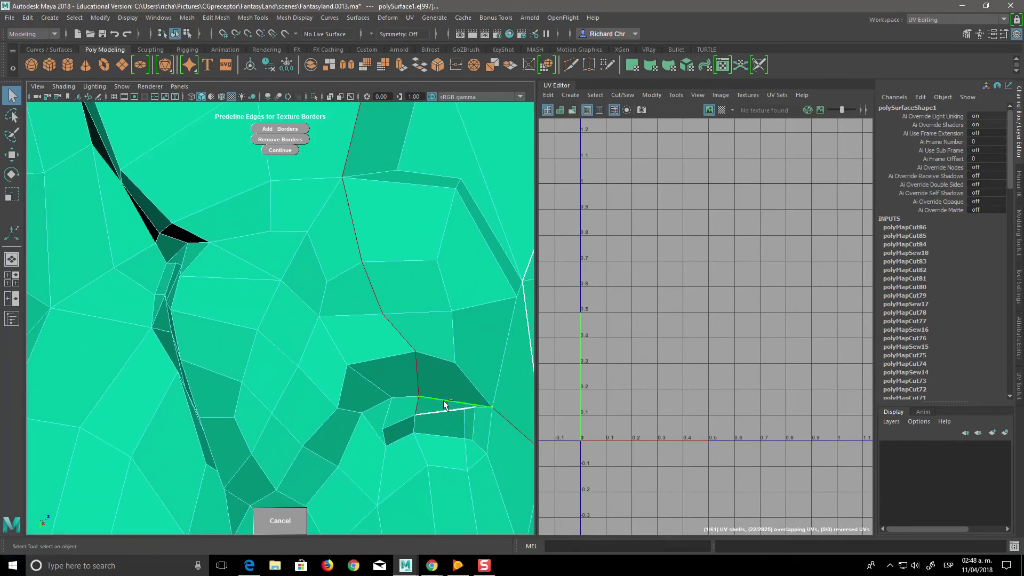
{"action": "mouse_move", "coordinate": [469, 446]}
{"action": "right_mouse_down", "text": "alt"}
{"action": "mouse_move", "coordinate": [442, 430]}
{"action": "mouse_move", "coordinate": [457, 442]}
{"action": "mouse_move", "coordinate": [499, 421]}
{"action": "right_mouse_up", "text": "alt"}
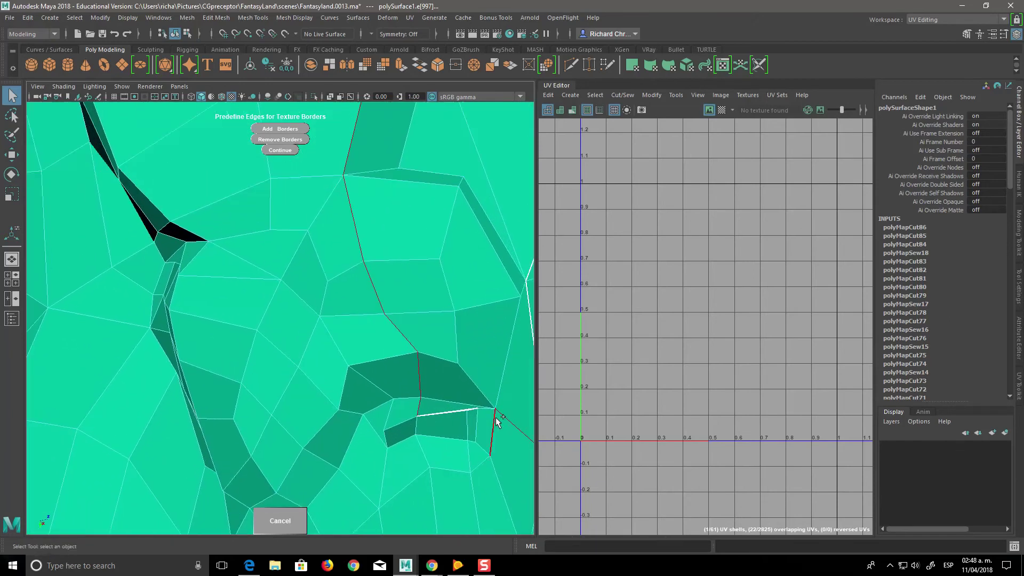
{"action": "key", "text": "ctrl+z"}
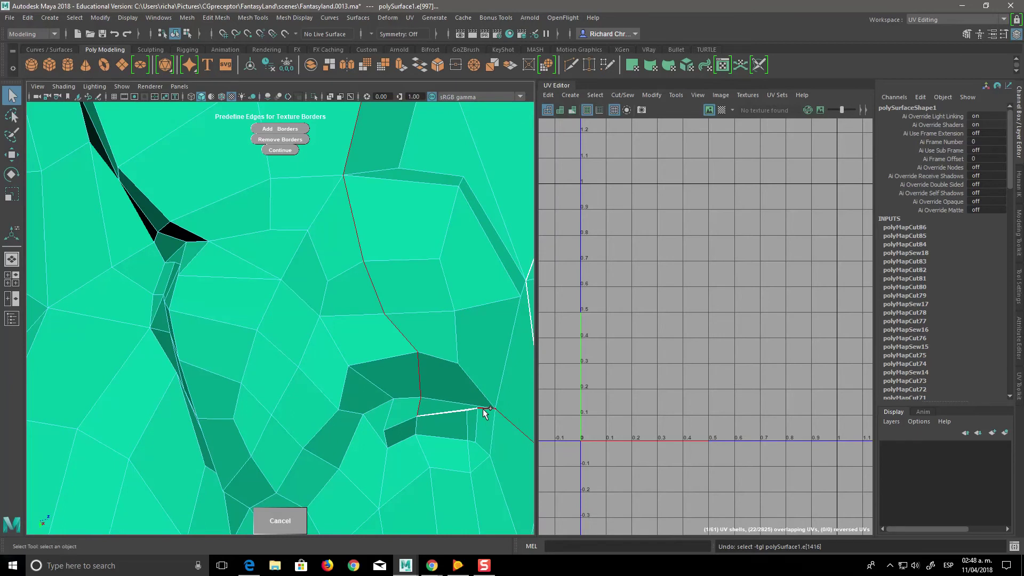
Step: Remove a stray crevice edge from the texture borders
{"action": "mouse_move", "coordinate": [402, 425]}
{"action": "right_mouse_down", "text": "alt"}
{"action": "mouse_move", "coordinate": [434, 389]}
{"action": "mouse_move", "coordinate": [389, 416]}
{"action": "mouse_move", "coordinate": [414, 425]}
{"action": "mouse_move", "coordinate": [484, 332]}
{"action": "mouse_move", "coordinate": [393, 384]}
{"action": "right_mouse_up", "text": "alt"}
{"action": "middle_click_drag", "start_coordinate": [394, 384], "coordinate": [416, 369], "text": "alt"}
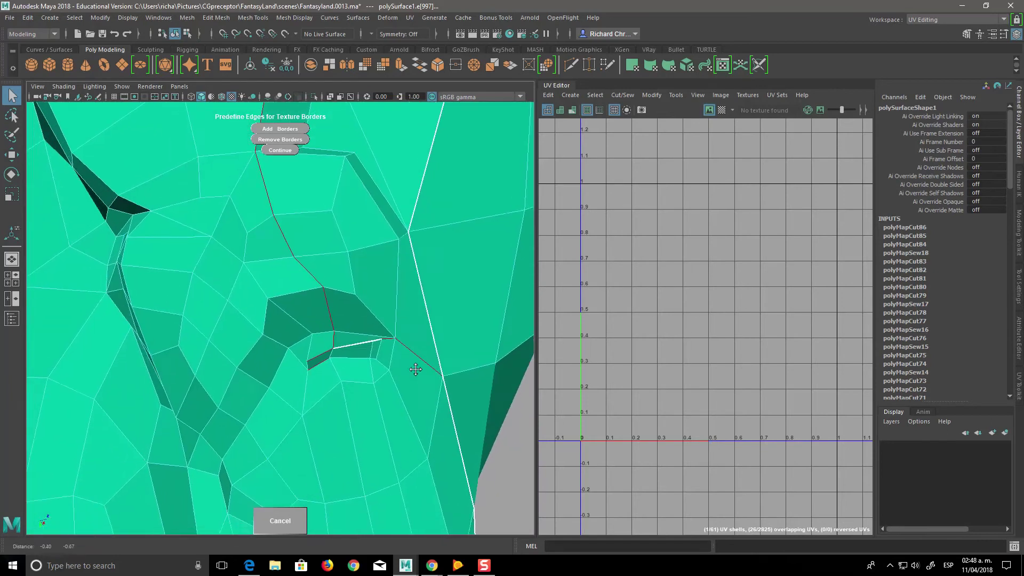
{"action": "right_click_drag", "start_coordinate": [415, 369], "coordinate": [433, 407], "text": "alt"}
{"action": "key", "text": "ctrl+z"}
{"action": "mouse_move", "coordinate": [348, 434]}
{"action": "left_mouse_down", "text": "alt"}
{"action": "mouse_move", "coordinate": [400, 407]}
{"action": "mouse_move", "coordinate": [402, 385]}
{"action": "left_mouse_up", "text": "alt"}
{"action": "mouse_move", "coordinate": [400, 350]}
{"action": "left_mouse_down", "text": "alt"}
{"action": "mouse_move", "coordinate": [403, 406]}
{"action": "mouse_move", "coordinate": [390, 407]}
{"action": "left_mouse_up", "text": "alt"}
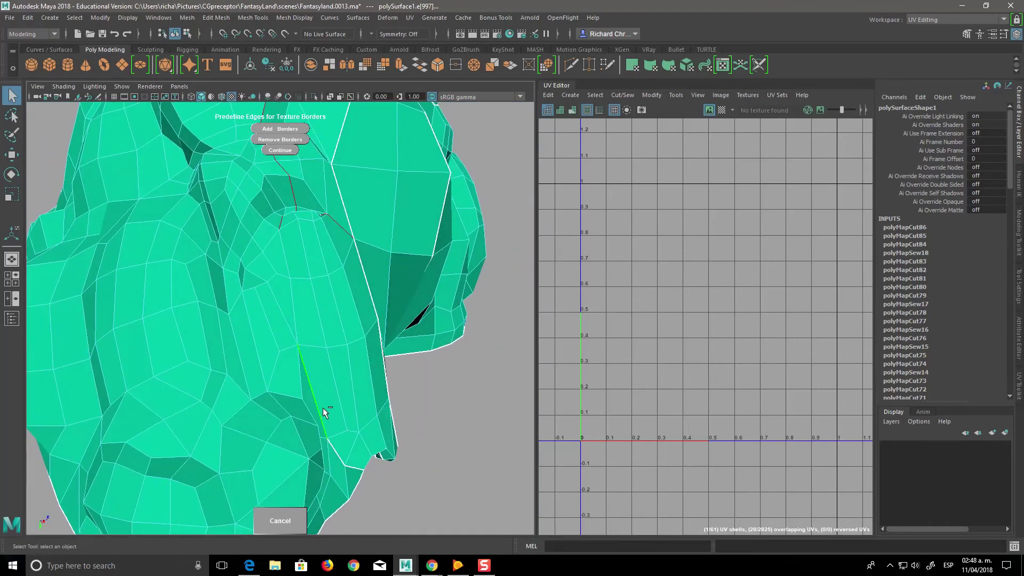
{"action": "mouse_move", "coordinate": [290, 327]}
{"action": "left_mouse_down", "text": "alt"}
{"action": "mouse_move", "coordinate": [355, 320]}
{"action": "mouse_move", "coordinate": [405, 361]}
{"action": "mouse_move", "coordinate": [416, 378]}
{"action": "mouse_move", "coordinate": [360, 431]}
{"action": "left_mouse_up", "text": "alt"}
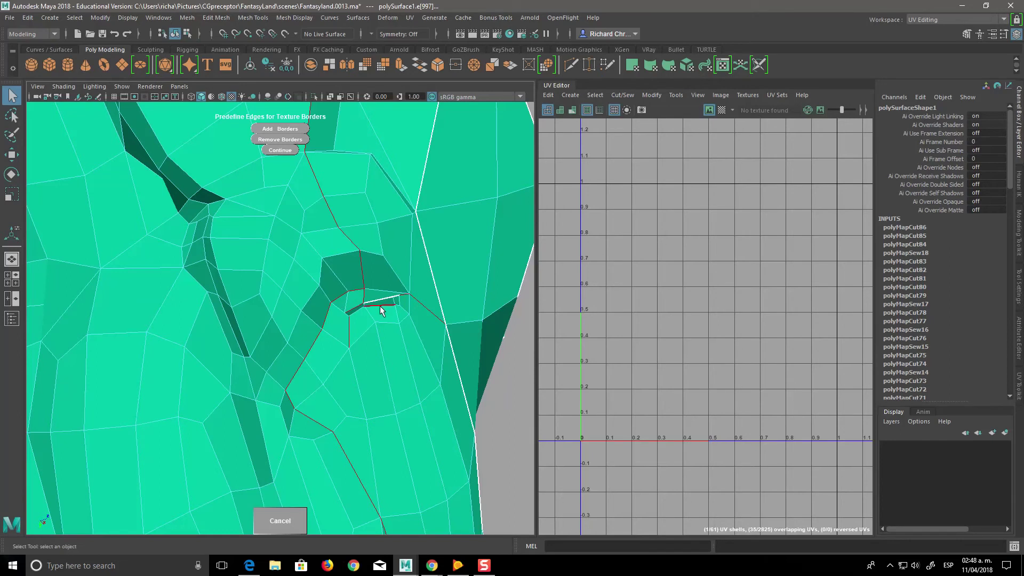
{"action": "mouse_move", "coordinate": [378, 322]}
{"action": "left_mouse_down", "text": "alt"}
{"action": "mouse_move", "coordinate": [360, 401]}
{"action": "mouse_move", "coordinate": [383, 345]}
{"action": "left_mouse_up", "text": "alt"}
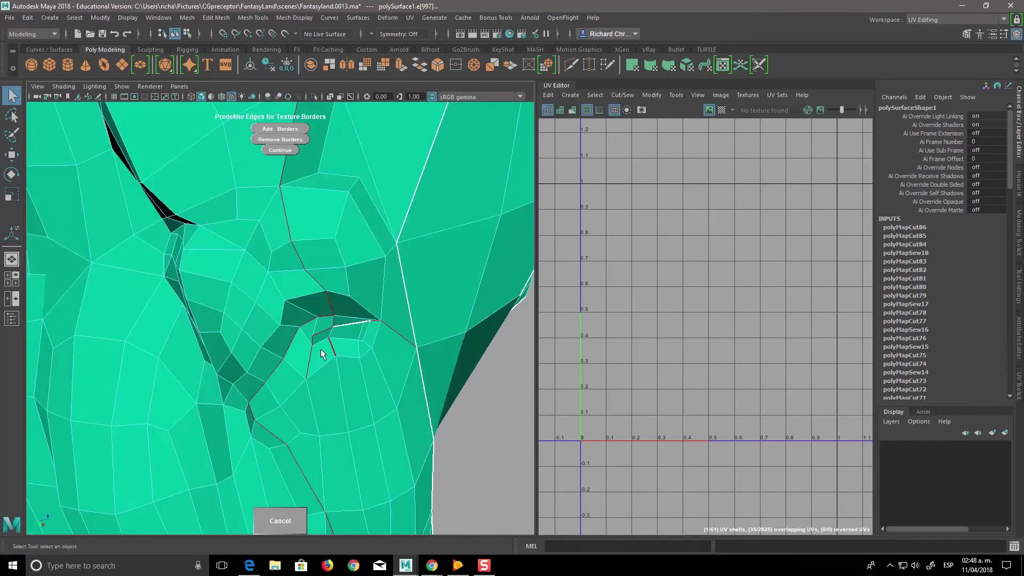
{"action": "left_click", "coordinate": [299, 138]}
Step: Add a crevice edge to the texture borders and select the vertex at the gap's corner
{"action": "mouse_move", "coordinate": [354, 383]}
{"action": "left_mouse_down", "text": "alt"}
{"action": "mouse_move", "coordinate": [354, 419]}
{"action": "mouse_move", "coordinate": [391, 332]}
{"action": "mouse_move", "coordinate": [383, 375]}
{"action": "left_mouse_up", "text": "alt"}
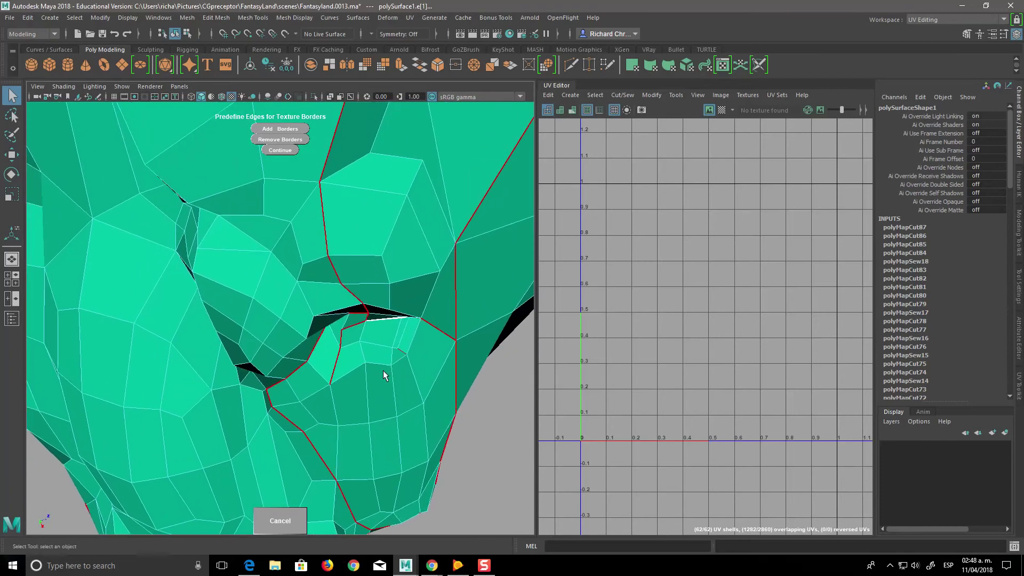
{"action": "left_click", "coordinate": [337, 367]}
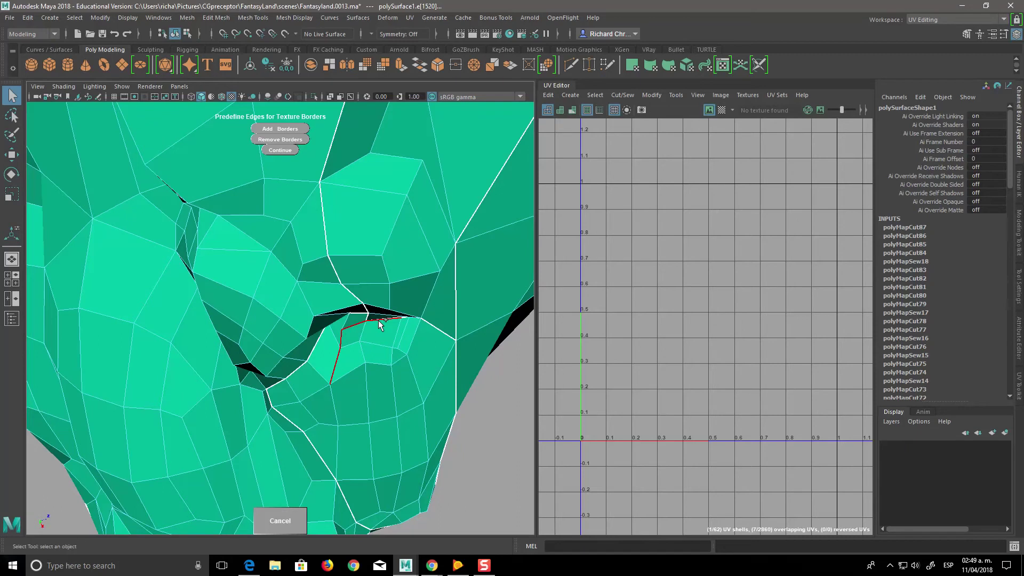
{"action": "left_click", "coordinate": [283, 130]}
{"action": "mouse_move", "coordinate": [459, 376]}
{"action": "left_mouse_down", "text": "alt"}
{"action": "mouse_move", "coordinate": [421, 348]}
{"action": "mouse_move", "coordinate": [435, 343]}
{"action": "mouse_move", "coordinate": [488, 384]}
{"action": "mouse_move", "coordinate": [436, 392]}
{"action": "mouse_move", "coordinate": [447, 368]}
{"action": "mouse_move", "coordinate": [442, 424]}
{"action": "mouse_move", "coordinate": [403, 322]}
{"action": "left_mouse_up", "text": "alt"}
{"action": "left_click", "coordinate": [367, 235]}
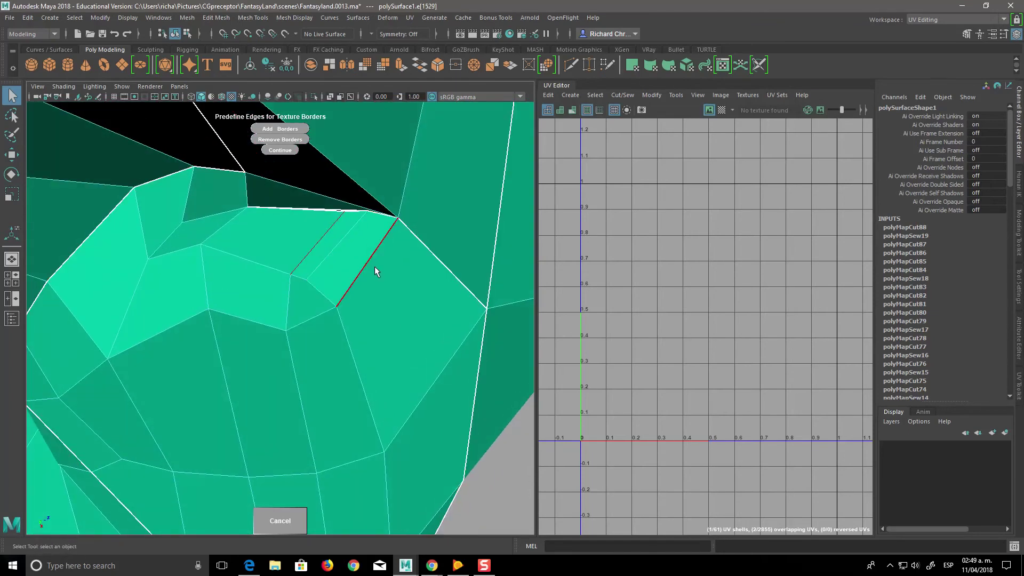
{"action": "right_click_drag", "start_coordinate": [359, 240], "coordinate": [320, 241]}
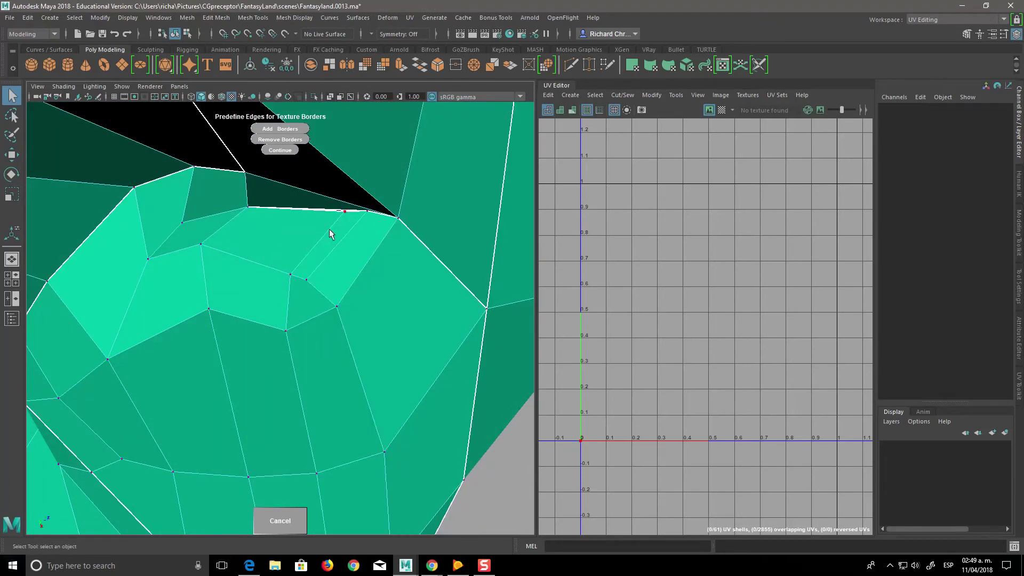
{"action": "left_click", "coordinate": [345, 212]}
Step: Move the gap-corner vertex down and sideways along X to close the gap
{"action": "key", "text": "w"}
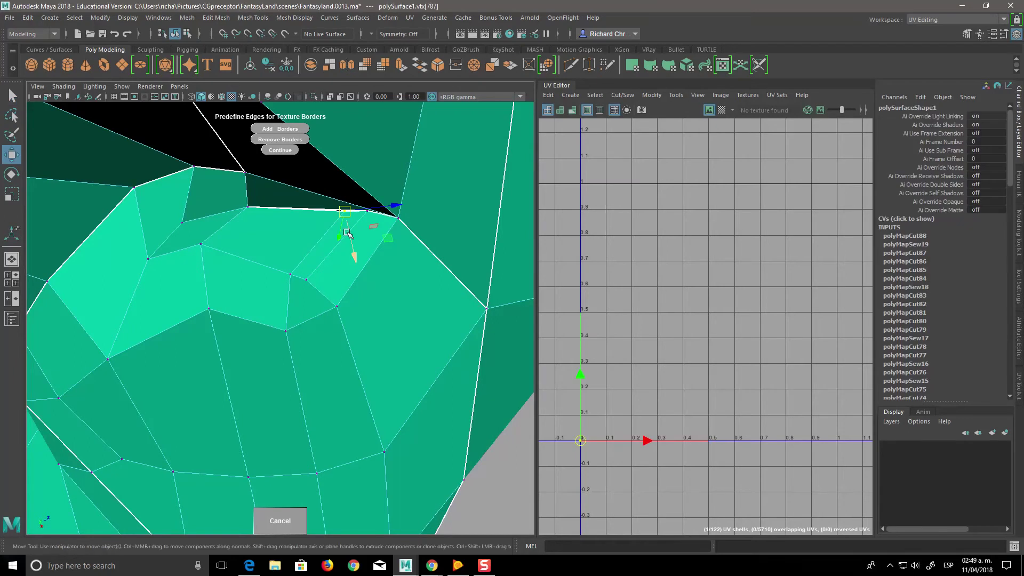
{"action": "mouse_move", "coordinate": [344, 212]}
{"action": "left_mouse_down"}
{"action": "mouse_move", "coordinate": [335, 244]}
{"action": "mouse_move", "coordinate": [391, 264]}
{"action": "left_mouse_up"}
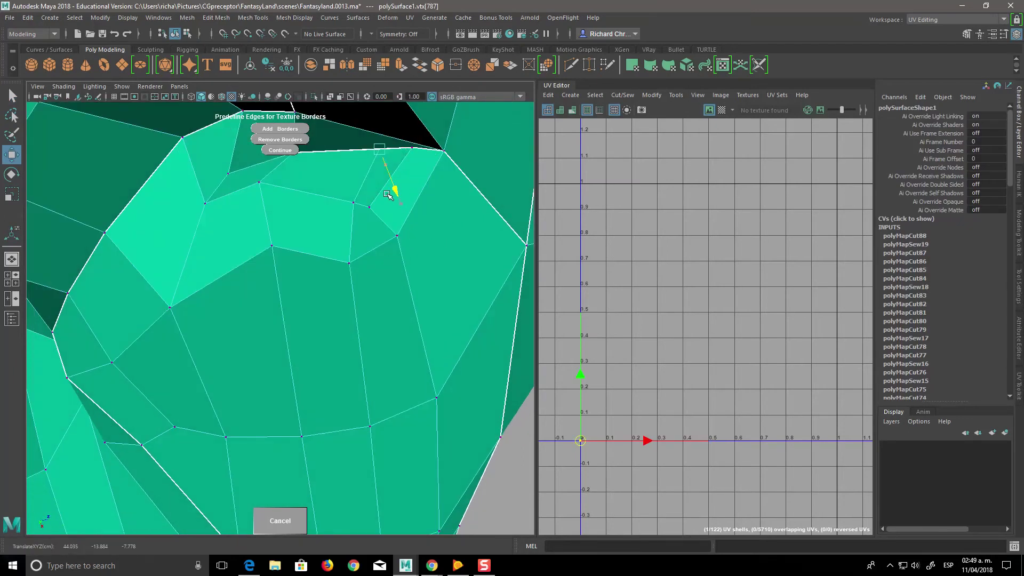
{"action": "mouse_move", "coordinate": [390, 199]}
{"action": "left_mouse_down", "text": "alt"}
{"action": "mouse_move", "coordinate": [428, 245]}
{"action": "mouse_move", "coordinate": [458, 228]}
{"action": "mouse_move", "coordinate": [463, 296]}
{"action": "mouse_move", "coordinate": [465, 278]}
{"action": "mouse_move", "coordinate": [430, 308]}
{"action": "mouse_move", "coordinate": [434, 354]}
{"action": "mouse_move", "coordinate": [421, 362]}
{"action": "mouse_move", "coordinate": [447, 332]}
{"action": "mouse_move", "coordinate": [478, 320]}
{"action": "left_mouse_up", "text": "alt"}
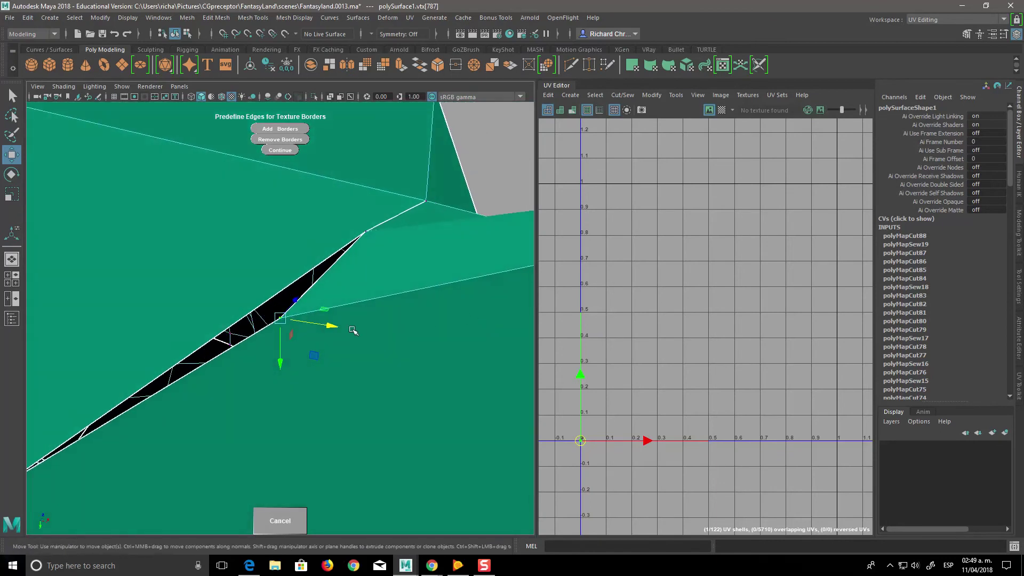
{"action": "left_click_drag", "start_coordinate": [333, 327], "coordinate": [361, 330]}
Step: Fill the open hole in the rock mesh with Mesh > Fill Hole
{"action": "right_click_drag", "start_coordinate": [329, 295], "coordinate": [327, 236]}
{"action": "left_click", "coordinate": [329, 283]}
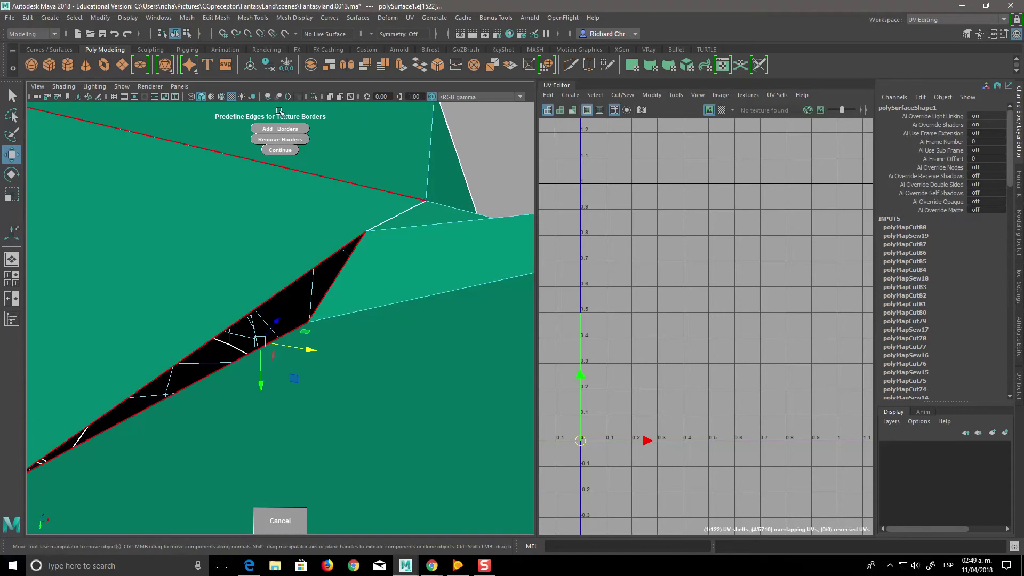
{"action": "left_click", "coordinate": [217, 22]}
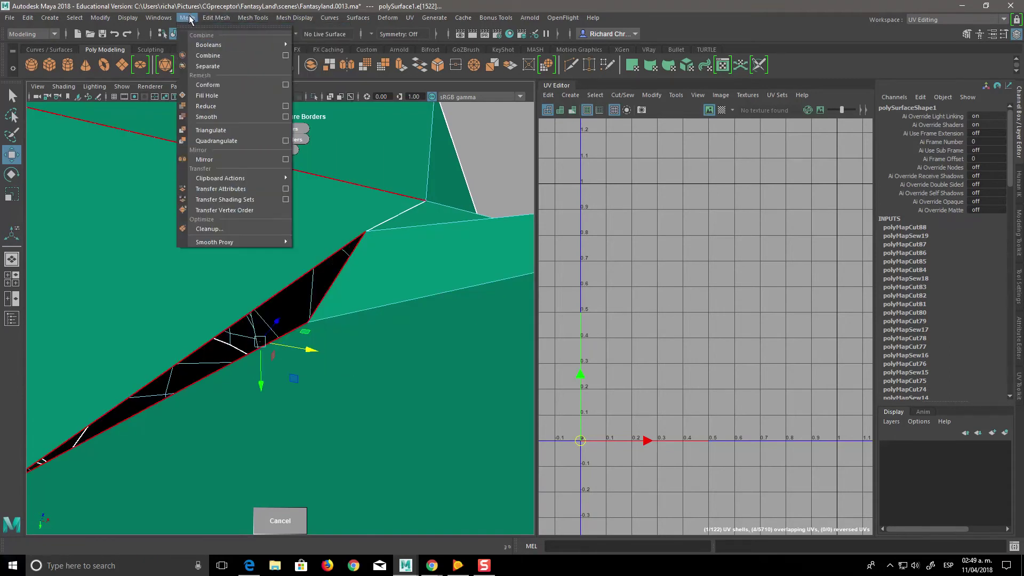
{"action": "left_click", "coordinate": [224, 96]}
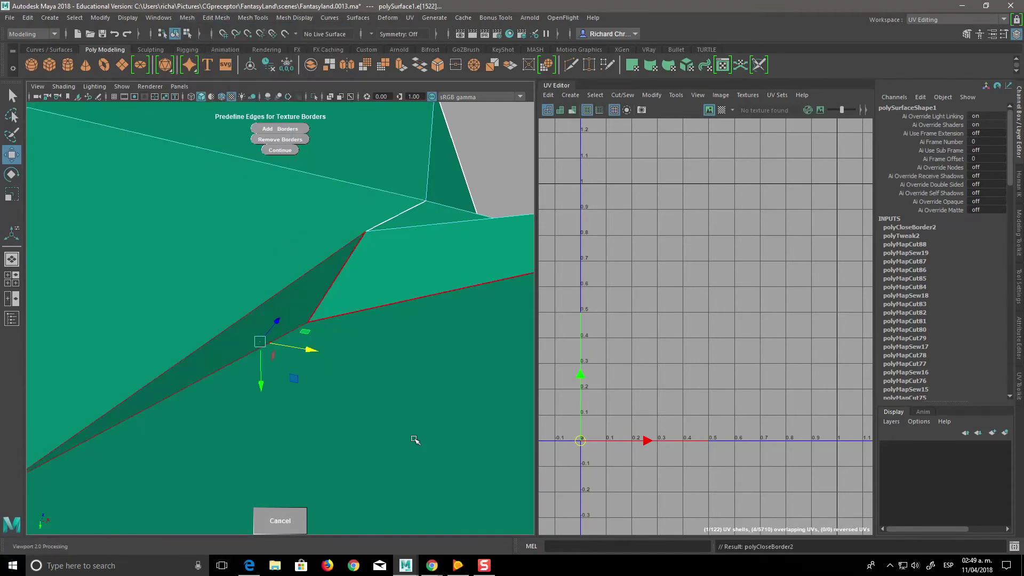
Step: Remove an edge beside the filled hole from the texture borders
{"action": "right_click_drag", "start_coordinate": [380, 414], "coordinate": [399, 378], "text": "alt"}
{"action": "mouse_move", "coordinate": [399, 378]}
{"action": "left_mouse_down", "text": "alt"}
{"action": "mouse_move", "coordinate": [393, 448]}
{"action": "mouse_move", "coordinate": [418, 480]}
{"action": "mouse_move", "coordinate": [322, 391]}
{"action": "mouse_move", "coordinate": [389, 427]}
{"action": "mouse_move", "coordinate": [367, 421]}
{"action": "left_mouse_up", "text": "alt"}
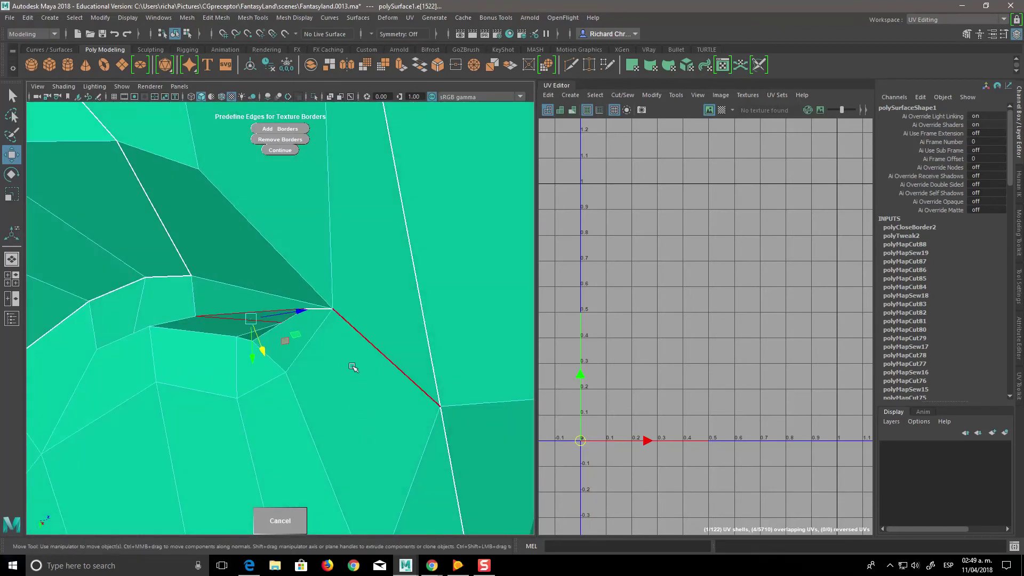
{"action": "right_click_drag", "start_coordinate": [327, 309], "coordinate": [324, 223]}
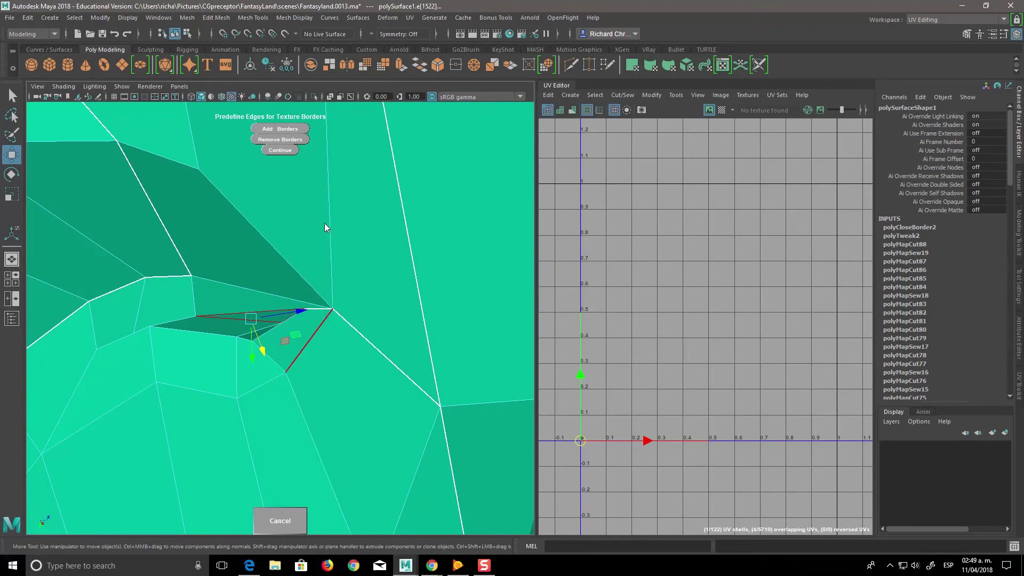
{"action": "mouse_move", "coordinate": [342, 335]}
{"action": "left_mouse_down", "text": "alt"}
{"action": "mouse_move", "coordinate": [394, 395]}
{"action": "mouse_move", "coordinate": [366, 359]}
{"action": "mouse_move", "coordinate": [318, 366]}
{"action": "mouse_move", "coordinate": [342, 364]}
{"action": "left_mouse_up", "text": "alt"}
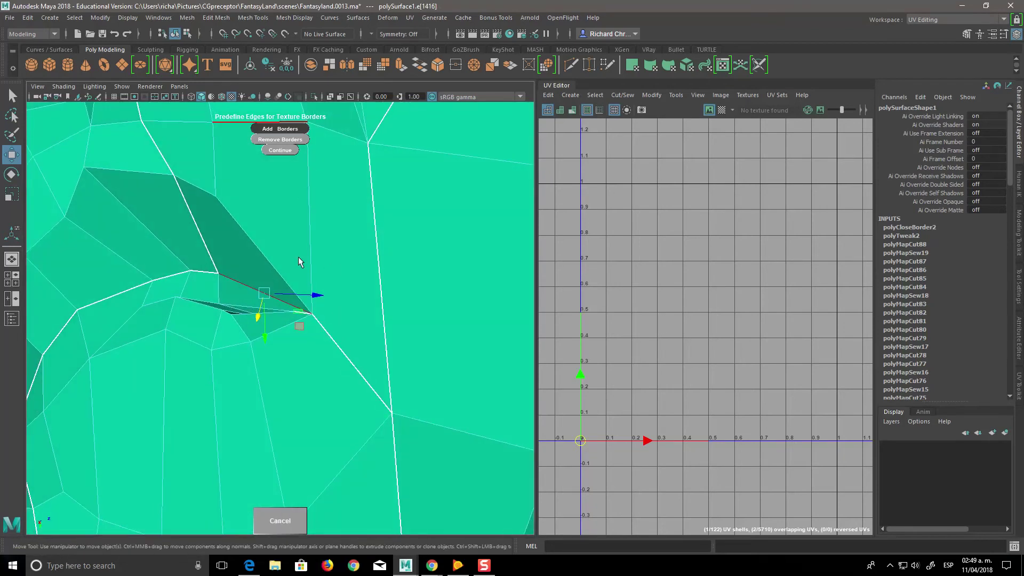
{"action": "left_click", "coordinate": [297, 139]}
{"action": "mouse_move", "coordinate": [342, 320]}
{"action": "left_mouse_down", "text": "alt"}
{"action": "mouse_move", "coordinate": [394, 419]}
{"action": "mouse_move", "coordinate": [487, 400]}
{"action": "mouse_move", "coordinate": [427, 401]}
{"action": "mouse_move", "coordinate": [370, 423]}
{"action": "mouse_move", "coordinate": [279, 306]}
{"action": "mouse_move", "coordinate": [354, 337]}
{"action": "mouse_move", "coordinate": [426, 382]}
{"action": "mouse_move", "coordinate": [475, 533]}
{"action": "mouse_move", "coordinate": [339, 385]}
{"action": "left_mouse_up", "text": "alt"}
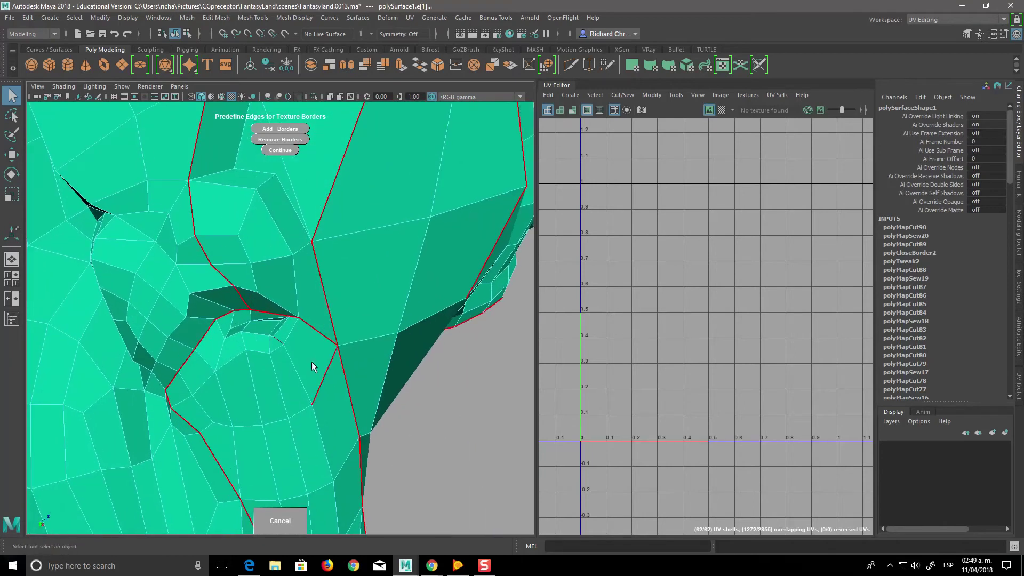
Step: Drop one border edge and add a side edge as a new texture border
{"action": "left_click", "coordinate": [309, 143]}
{"action": "mouse_move", "coordinate": [422, 427]}
{"action": "left_mouse_down", "text": "alt"}
{"action": "mouse_move", "coordinate": [349, 367]}
{"action": "mouse_move", "coordinate": [389, 400]}
{"action": "mouse_move", "coordinate": [550, 336]}
{"action": "mouse_move", "coordinate": [487, 388]}
{"action": "mouse_move", "coordinate": [491, 430]}
{"action": "mouse_move", "coordinate": [396, 359]}
{"action": "mouse_move", "coordinate": [423, 418]}
{"action": "mouse_move", "coordinate": [395, 370]}
{"action": "mouse_move", "coordinate": [344, 344]}
{"action": "mouse_move", "coordinate": [368, 353]}
{"action": "mouse_move", "coordinate": [328, 383]}
{"action": "mouse_move", "coordinate": [332, 366]}
{"action": "mouse_move", "coordinate": [377, 366]}
{"action": "left_mouse_up", "text": "alt"}
{"action": "right_click_drag", "start_coordinate": [377, 366], "coordinate": [383, 421], "text": "alt"}
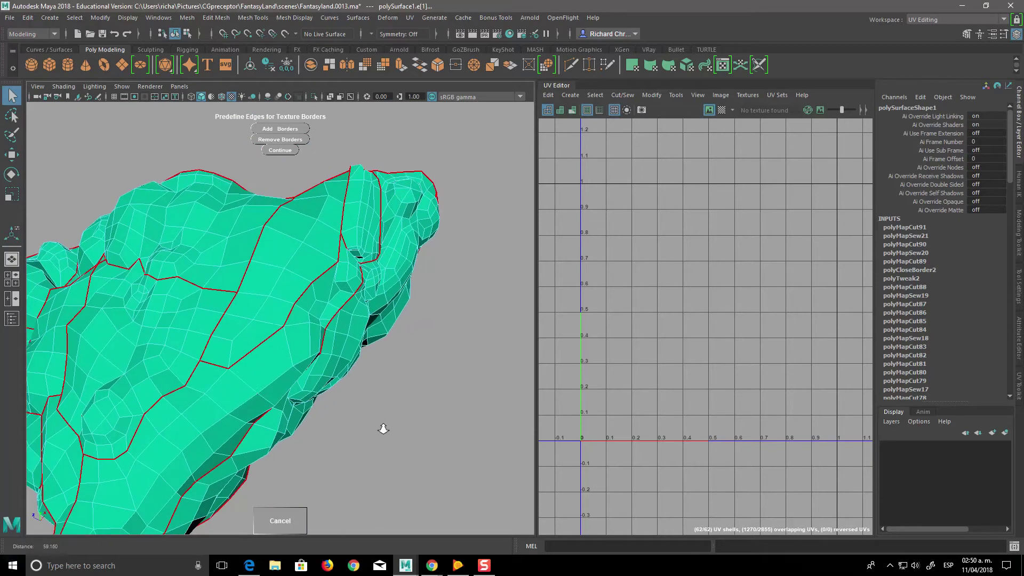
{"action": "left_click", "coordinate": [293, 431]}
{"action": "left_click_drag", "start_coordinate": [293, 431], "coordinate": [294, 369], "text": "alt"}
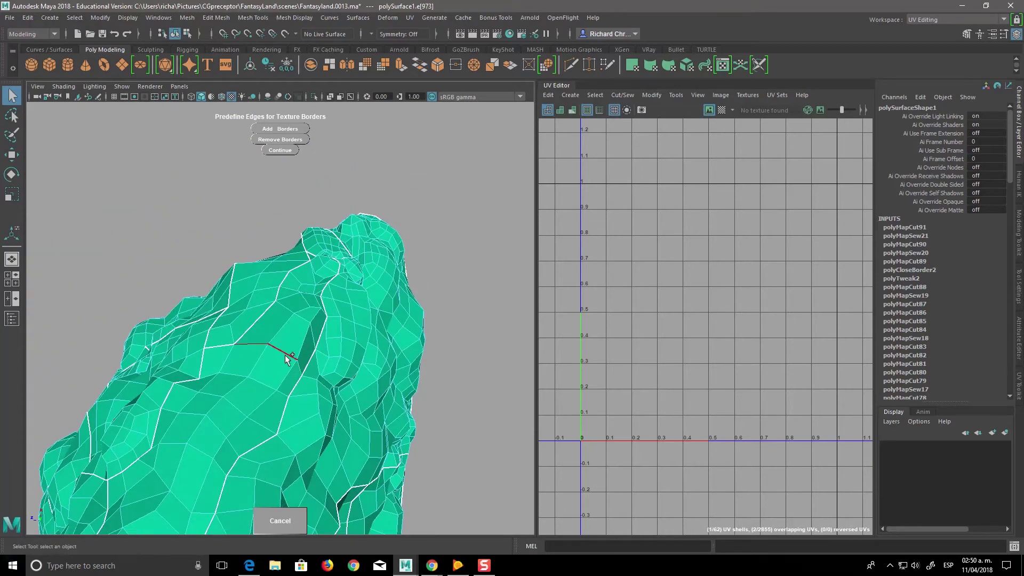
{"action": "mouse_move", "coordinate": [322, 180]}
{"action": "left_mouse_down", "text": "alt"}
{"action": "mouse_move", "coordinate": [402, 393]}
{"action": "mouse_move", "coordinate": [395, 374]}
{"action": "mouse_move", "coordinate": [475, 407]}
{"action": "mouse_move", "coordinate": [567, 412]}
{"action": "mouse_move", "coordinate": [560, 426]}
{"action": "mouse_move", "coordinate": [359, 424]}
{"action": "mouse_move", "coordinate": [468, 414]}
{"action": "mouse_move", "coordinate": [399, 440]}
{"action": "mouse_move", "coordinate": [379, 410]}
{"action": "left_mouse_up", "text": "alt"}
{"action": "scroll", "coordinate": [399, 439], "scroll_direction": "up", "scroll_amount": 3}
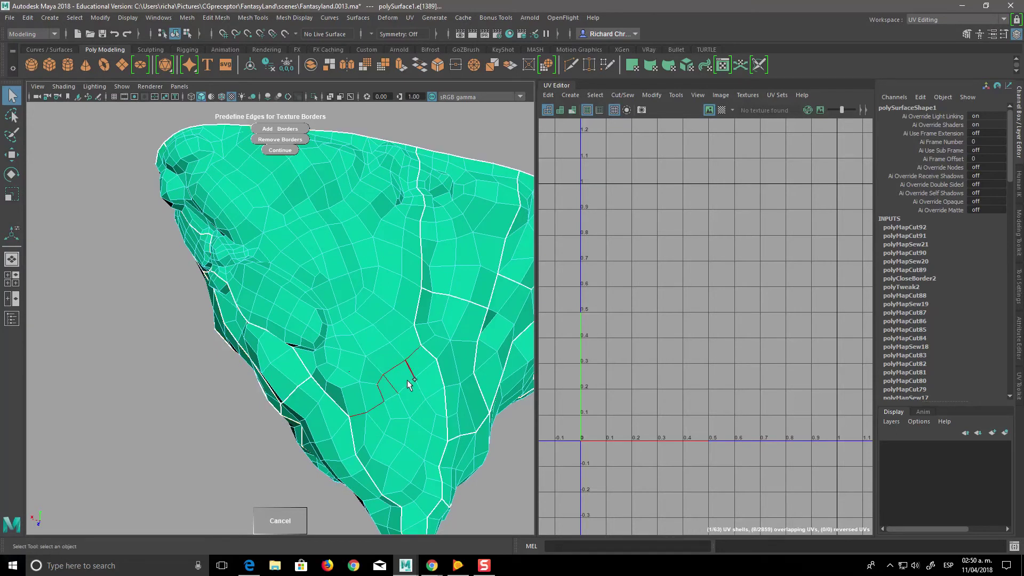
{"action": "left_click", "coordinate": [297, 136]}
Step: Inspect the rock's sides and underside, and select a single underside edge
{"action": "scroll", "coordinate": [374, 320], "scroll_direction": "down", "scroll_amount": 3}
{"action": "mouse_move", "coordinate": [373, 320]}
{"action": "left_mouse_down", "text": "alt"}
{"action": "mouse_move", "coordinate": [430, 359]}
{"action": "mouse_move", "coordinate": [491, 382]}
{"action": "mouse_move", "coordinate": [494, 448]}
{"action": "mouse_move", "coordinate": [423, 419]}
{"action": "mouse_move", "coordinate": [522, 445]}
{"action": "mouse_move", "coordinate": [492, 466]}
{"action": "mouse_move", "coordinate": [398, 456]}
{"action": "mouse_move", "coordinate": [401, 424]}
{"action": "left_mouse_up", "text": "alt"}
{"action": "right_click_drag", "start_coordinate": [401, 424], "coordinate": [391, 452], "text": "alt"}
{"action": "scroll", "coordinate": [295, 427], "scroll_direction": "down", "scroll_amount": 5}
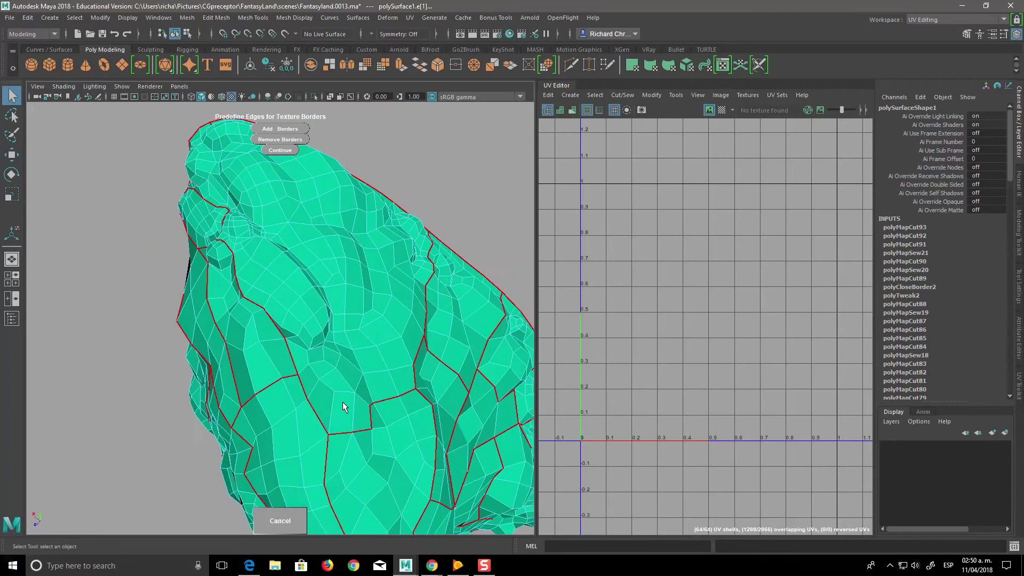
{"action": "scroll", "coordinate": [394, 439], "scroll_direction": "up", "scroll_amount": 5}
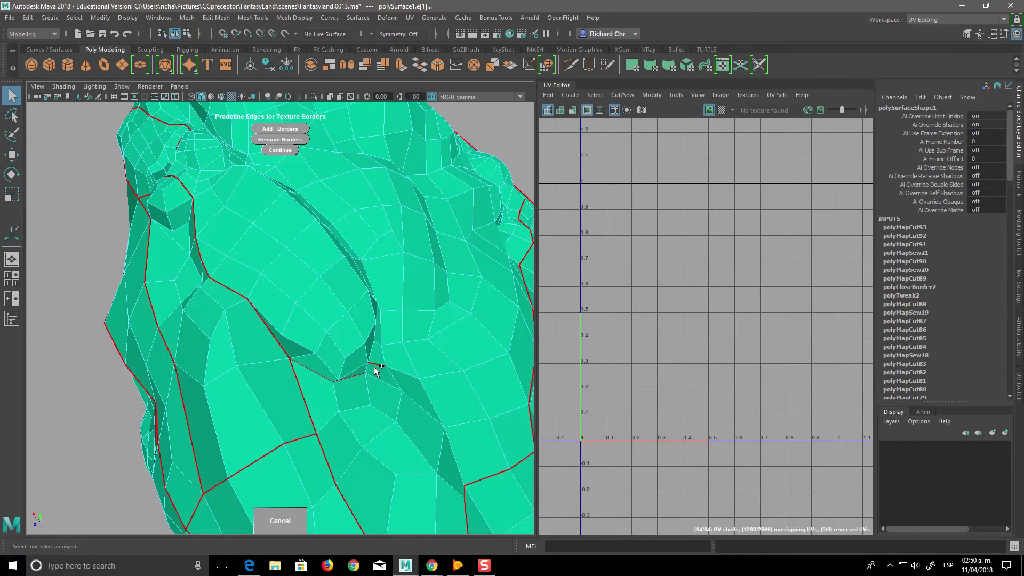
{"action": "scroll", "coordinate": [370, 375], "scroll_direction": "up", "scroll_amount": 3}
{"action": "scroll", "coordinate": [361, 446], "scroll_direction": "up", "scroll_amount": 2}
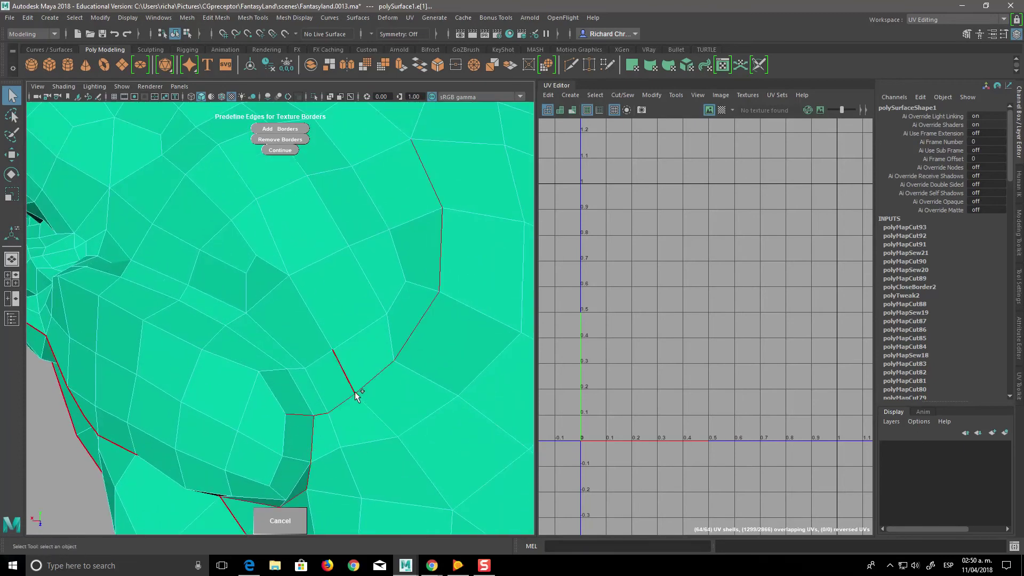
{"action": "scroll", "coordinate": [400, 355], "scroll_direction": "down", "scroll_amount": 4}
{"action": "scroll", "coordinate": [431, 401], "scroll_direction": "down", "scroll_amount": 2}
{"action": "mouse_move", "coordinate": [431, 401]}
{"action": "left_mouse_down", "text": "alt"}
{"action": "mouse_move", "coordinate": [407, 450]}
{"action": "mouse_move", "coordinate": [334, 421]}
{"action": "left_mouse_up", "text": "alt"}
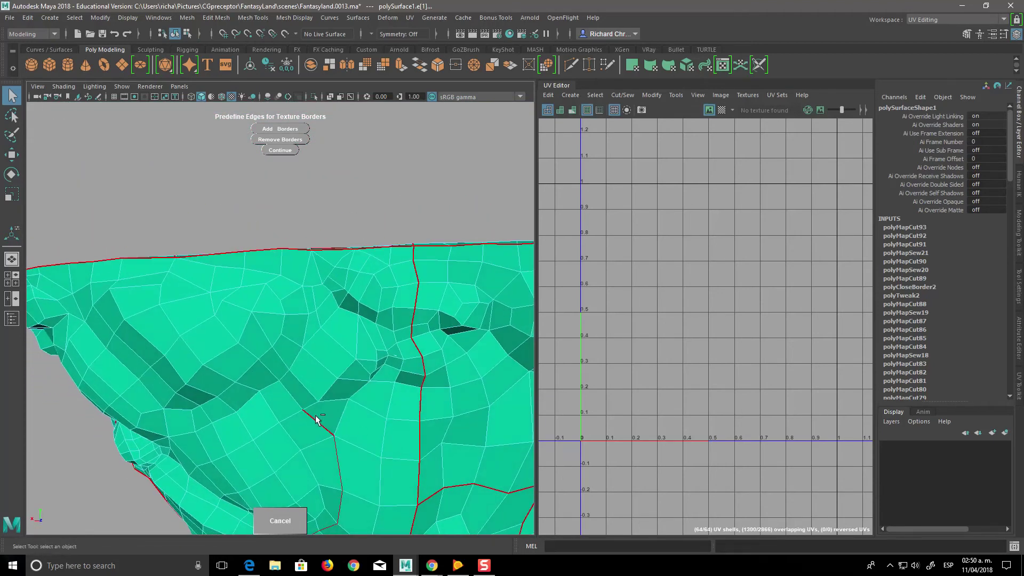
{"action": "right_click_drag", "start_coordinate": [300, 389], "coordinate": [350, 411], "text": "alt"}
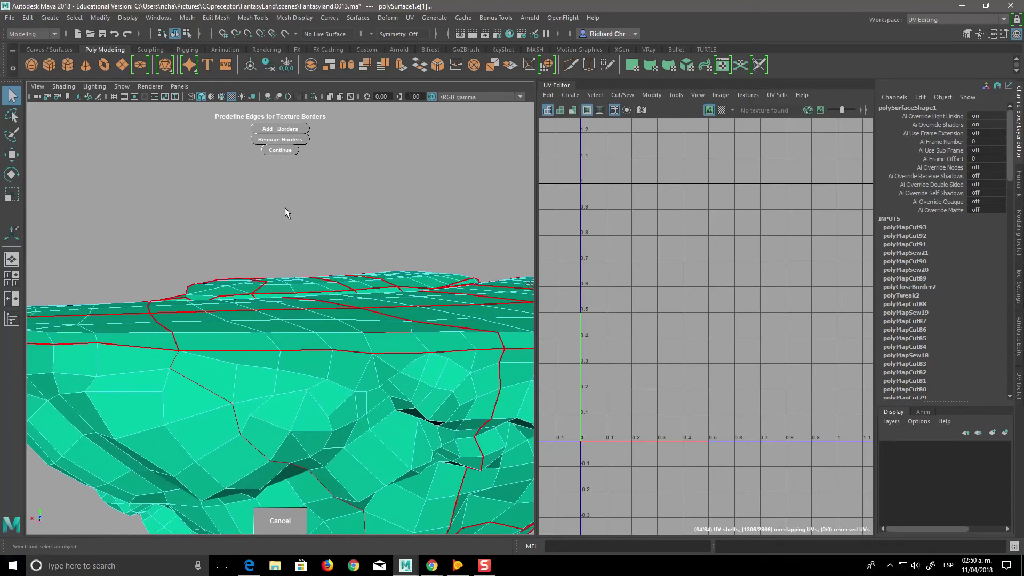
{"action": "left_click_drag", "start_coordinate": [419, 405], "coordinate": [351, 435], "text": "alt"}
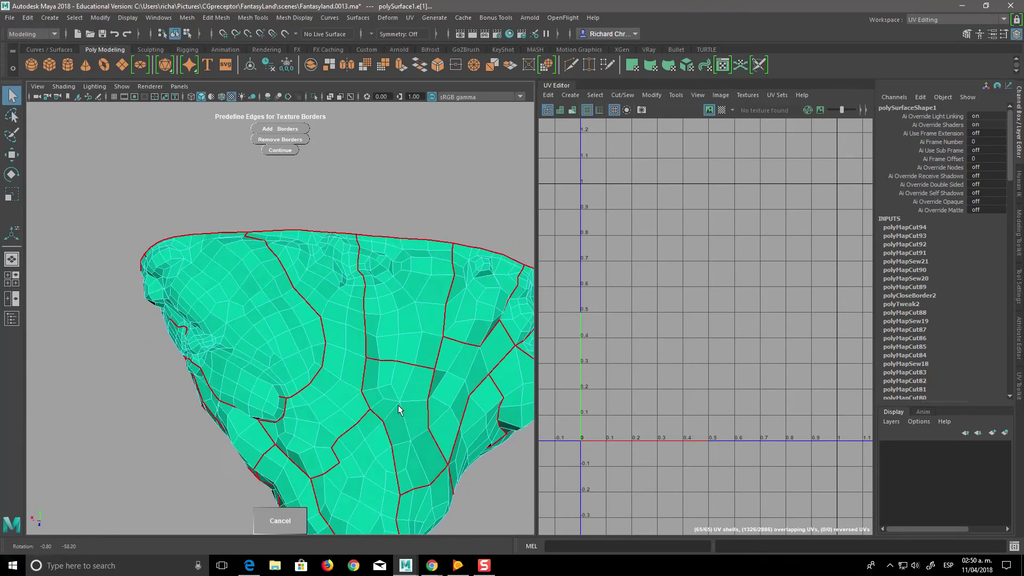
{"action": "left_click", "coordinate": [331, 372]}
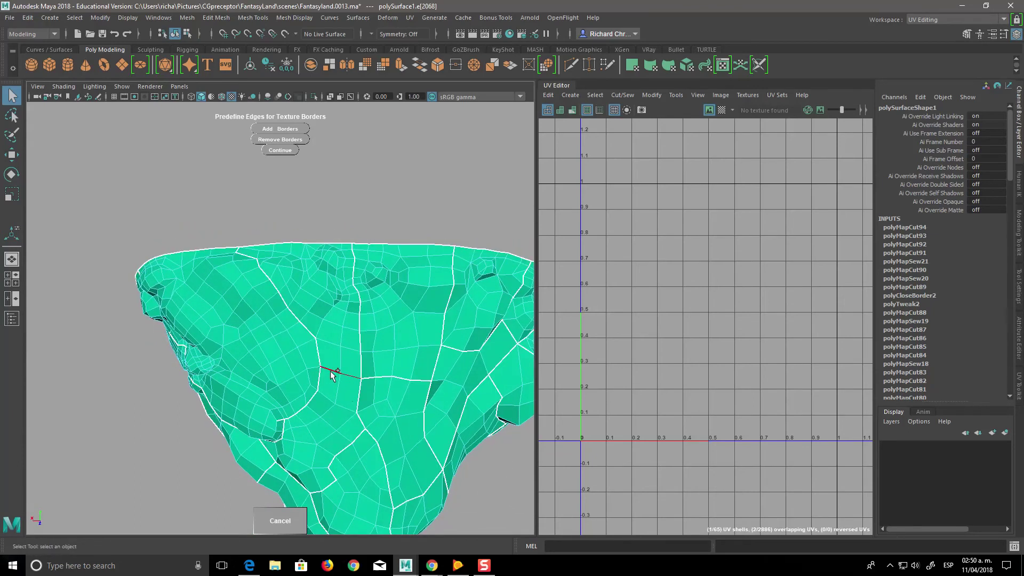
Step: Add the underside edge and a two-edge seam path as texture borders
{"action": "left_click", "coordinate": [302, 140]}
{"action": "mouse_move", "coordinate": [460, 477]}
{"action": "left_mouse_down", "text": "alt"}
{"action": "mouse_move", "coordinate": [426, 435]}
{"action": "mouse_move", "coordinate": [430, 424]}
{"action": "mouse_move", "coordinate": [435, 495]}
{"action": "mouse_move", "coordinate": [472, 475]}
{"action": "mouse_move", "coordinate": [477, 462]}
{"action": "mouse_move", "coordinate": [462, 480]}
{"action": "mouse_move", "coordinate": [439, 446]}
{"action": "mouse_move", "coordinate": [407, 444]}
{"action": "left_mouse_up", "text": "alt"}
{"action": "left_click", "coordinate": [344, 406]}
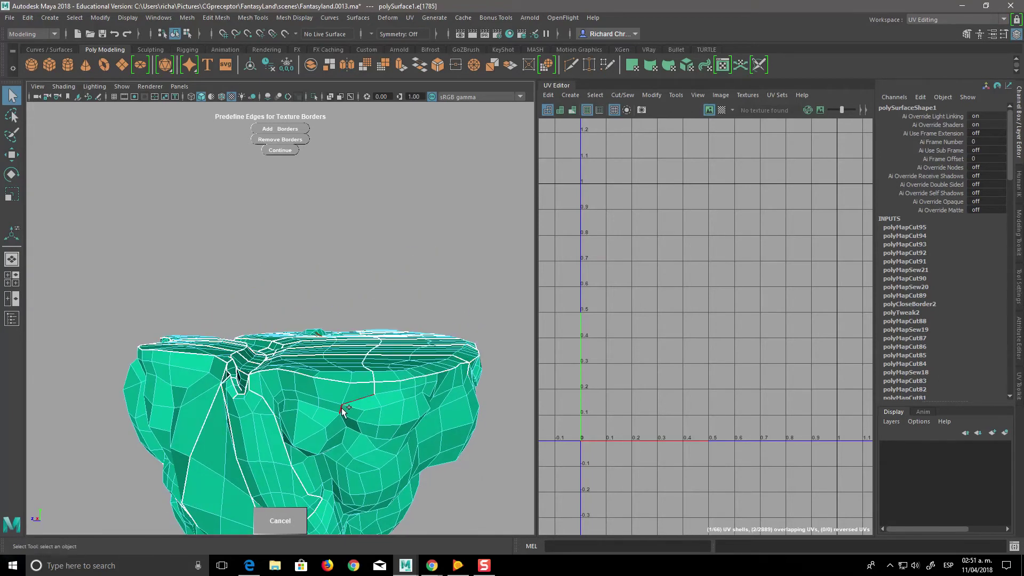
{"action": "left_click_drag", "start_coordinate": [359, 466], "coordinate": [376, 382], "text": "alt"}
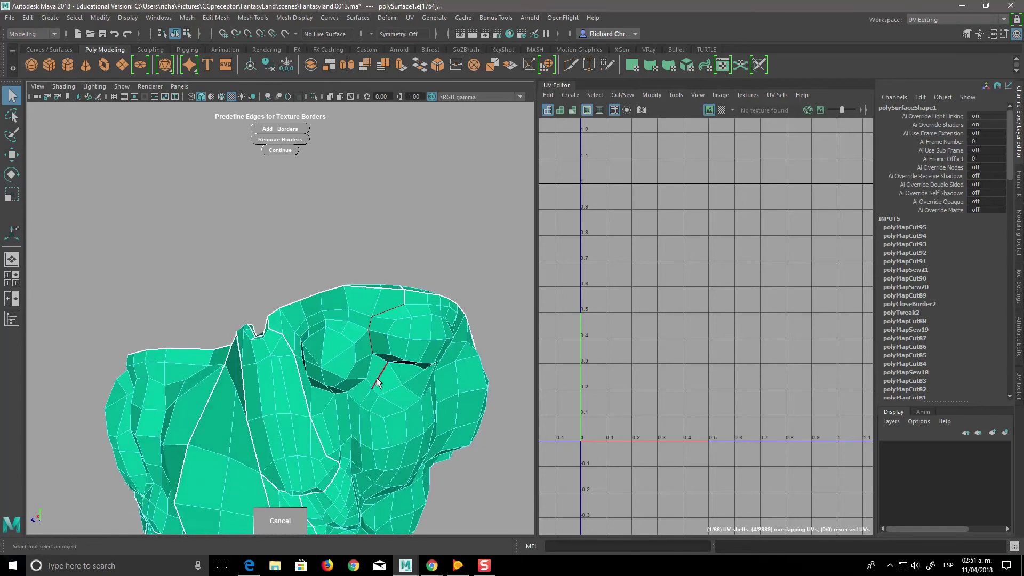
{"action": "left_click", "coordinate": [372, 368]}
{"action": "left_click_drag", "start_coordinate": [392, 430], "coordinate": [406, 433], "text": "alt"}
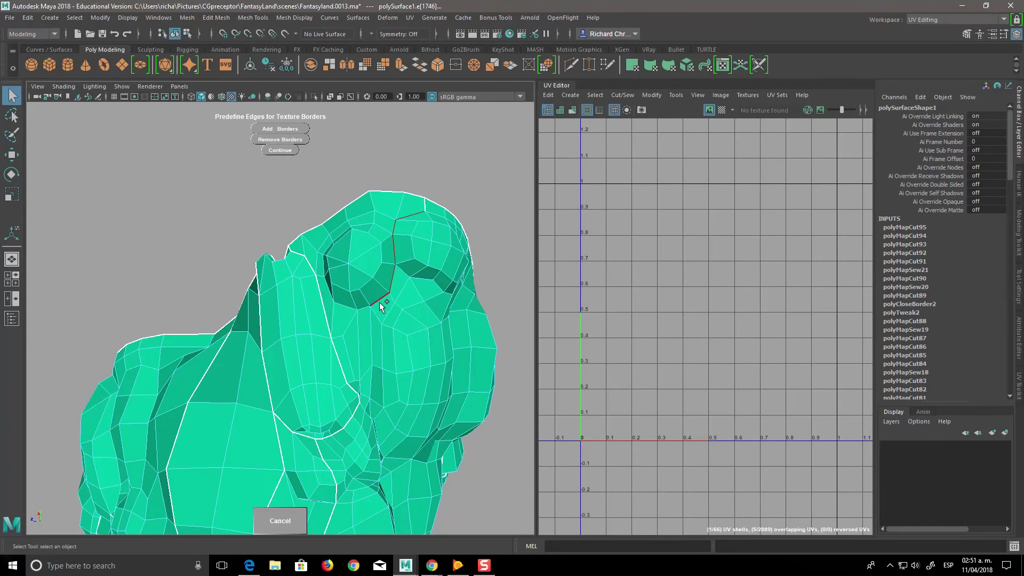
{"action": "left_click_drag", "start_coordinate": [421, 462], "coordinate": [345, 328], "text": "alt"}
{"action": "right_click_drag", "start_coordinate": [340, 313], "coordinate": [389, 427], "text": "alt"}
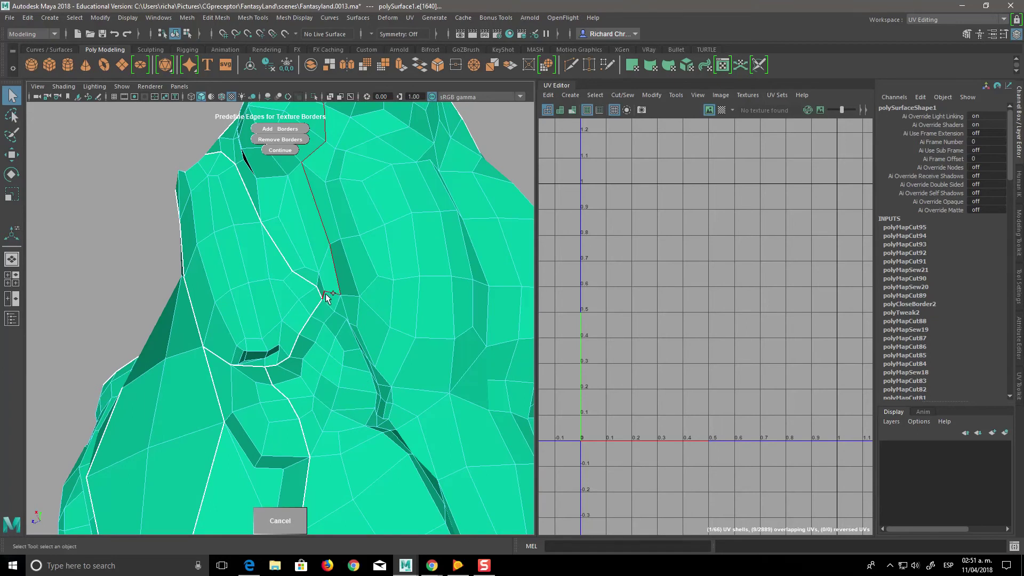
{"action": "left_click", "coordinate": [283, 133]}
Step: Check the borders all around the rock and remove one unwanted border edge
{"action": "mouse_move", "coordinate": [382, 377]}
{"action": "left_mouse_down", "text": "alt"}
{"action": "mouse_move", "coordinate": [370, 378]}
{"action": "mouse_move", "coordinate": [385, 441]}
{"action": "mouse_move", "coordinate": [319, 304]}
{"action": "left_mouse_up", "text": "alt"}
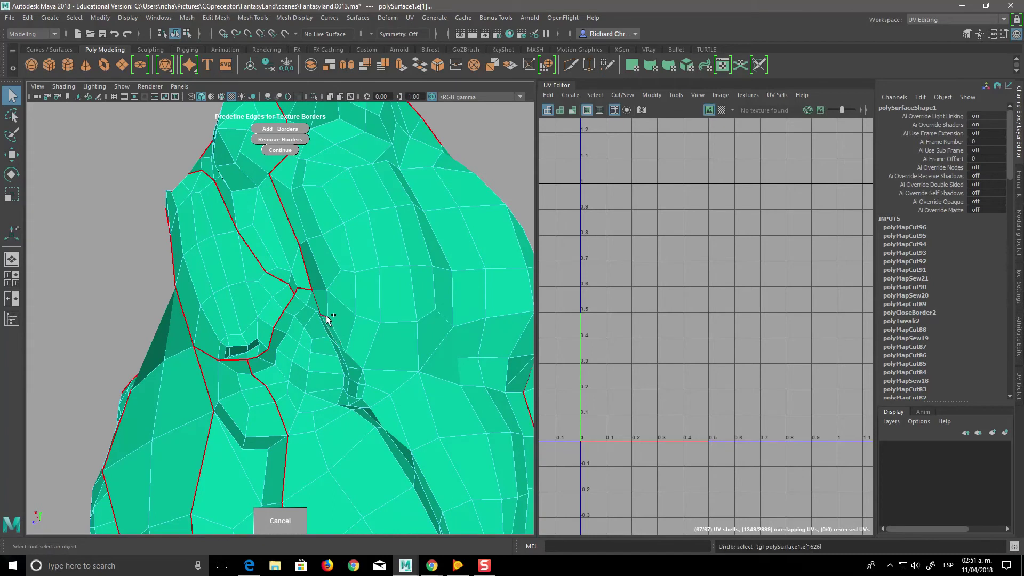
{"action": "mouse_move", "coordinate": [385, 380]}
{"action": "left_mouse_down", "text": "alt"}
{"action": "mouse_move", "coordinate": [415, 396]}
{"action": "mouse_move", "coordinate": [370, 337]}
{"action": "left_mouse_up", "text": "alt"}
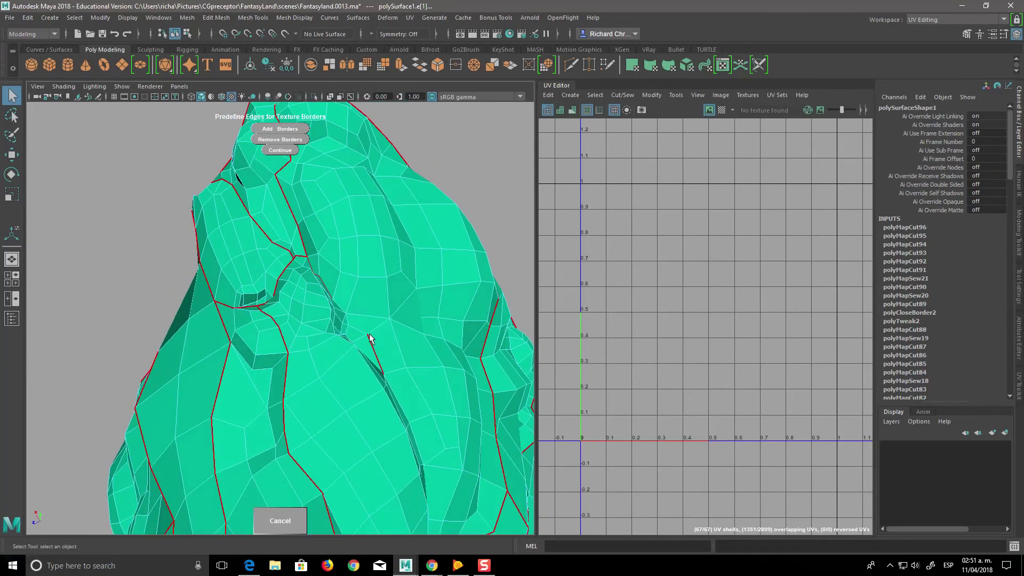
{"action": "mouse_move", "coordinate": [463, 375]}
{"action": "left_mouse_down", "text": "alt"}
{"action": "mouse_move", "coordinate": [444, 412]}
{"action": "mouse_move", "coordinate": [400, 408]}
{"action": "mouse_move", "coordinate": [380, 427]}
{"action": "mouse_move", "coordinate": [337, 407]}
{"action": "left_mouse_up", "text": "alt"}
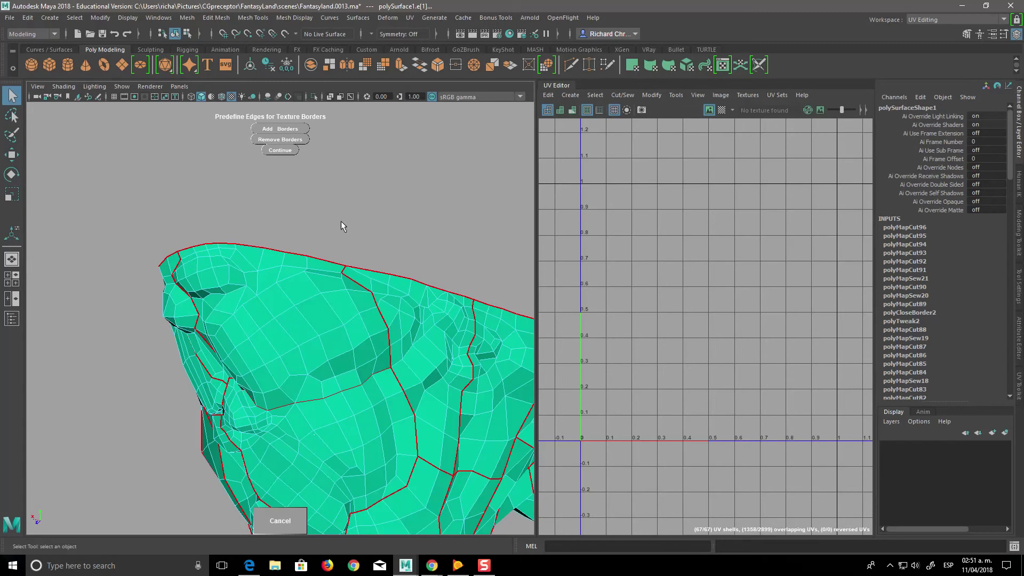
{"action": "mouse_move", "coordinate": [457, 462]}
{"action": "left_mouse_down", "text": "alt"}
{"action": "mouse_move", "coordinate": [455, 407]}
{"action": "mouse_move", "coordinate": [472, 457]}
{"action": "mouse_move", "coordinate": [347, 368]}
{"action": "mouse_move", "coordinate": [407, 393]}
{"action": "mouse_move", "coordinate": [487, 464]}
{"action": "left_mouse_up", "text": "alt"}
{"action": "right_click_drag", "start_coordinate": [487, 464], "coordinate": [350, 369], "text": "alt"}
{"action": "mouse_move", "coordinate": [351, 369]}
{"action": "left_mouse_down", "text": "alt"}
{"action": "mouse_move", "coordinate": [469, 434]}
{"action": "mouse_move", "coordinate": [400, 430]}
{"action": "mouse_move", "coordinate": [459, 434]}
{"action": "mouse_move", "coordinate": [398, 385]}
{"action": "mouse_move", "coordinate": [528, 382]}
{"action": "mouse_move", "coordinate": [393, 354]}
{"action": "mouse_move", "coordinate": [378, 295]}
{"action": "mouse_move", "coordinate": [347, 320]}
{"action": "mouse_move", "coordinate": [330, 357]}
{"action": "left_mouse_up", "text": "alt"}
{"action": "mouse_move", "coordinate": [409, 394]}
{"action": "left_mouse_down", "text": "alt"}
{"action": "mouse_move", "coordinate": [521, 414]}
{"action": "mouse_move", "coordinate": [464, 393]}
{"action": "mouse_move", "coordinate": [355, 389]}
{"action": "mouse_move", "coordinate": [408, 422]}
{"action": "mouse_move", "coordinate": [320, 453]}
{"action": "mouse_move", "coordinate": [385, 450]}
{"action": "mouse_move", "coordinate": [399, 360]}
{"action": "mouse_move", "coordinate": [478, 434]}
{"action": "mouse_move", "coordinate": [400, 419]}
{"action": "mouse_move", "coordinate": [414, 418]}
{"action": "left_mouse_up", "text": "alt"}
{"action": "right_click_drag", "start_coordinate": [414, 418], "coordinate": [524, 537], "text": "alt"}
{"action": "left_click", "coordinate": [268, 279]}
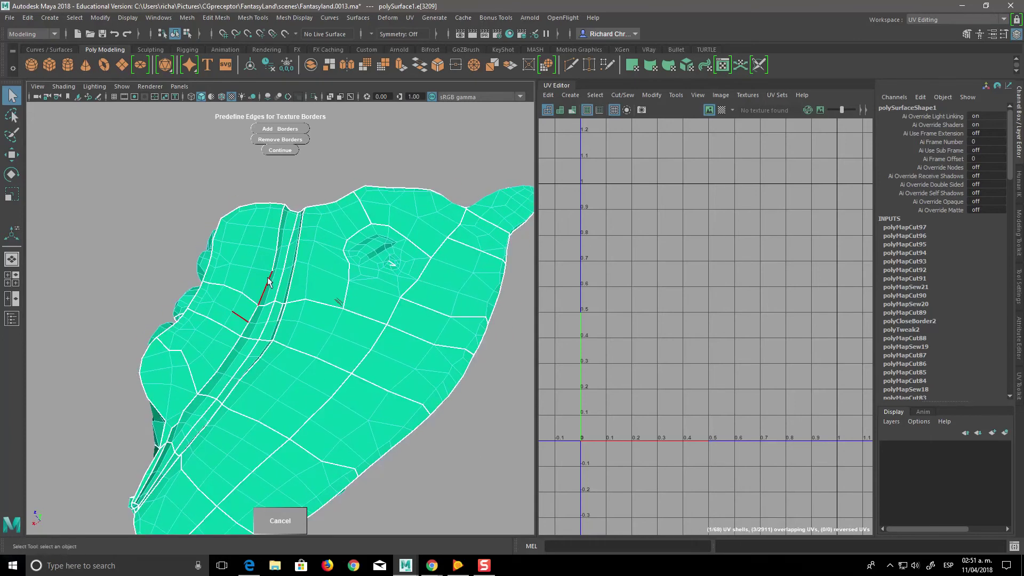
{"action": "left_click", "coordinate": [299, 142]}
{"action": "mouse_move", "coordinate": [407, 412]}
{"action": "left_mouse_down", "text": "alt"}
{"action": "mouse_move", "coordinate": [370, 366]}
{"action": "mouse_move", "coordinate": [491, 373]}
{"action": "mouse_move", "coordinate": [591, 315]}
{"action": "mouse_move", "coordinate": [423, 382]}
{"action": "mouse_move", "coordinate": [487, 382]}
{"action": "mouse_move", "coordinate": [544, 409]}
{"action": "mouse_move", "coordinate": [420, 393]}
{"action": "mouse_move", "coordinate": [412, 339]}
{"action": "mouse_move", "coordinate": [368, 343]}
{"action": "mouse_move", "coordinate": [412, 397]}
{"action": "mouse_move", "coordinate": [368, 455]}
{"action": "left_mouse_up", "text": "alt"}
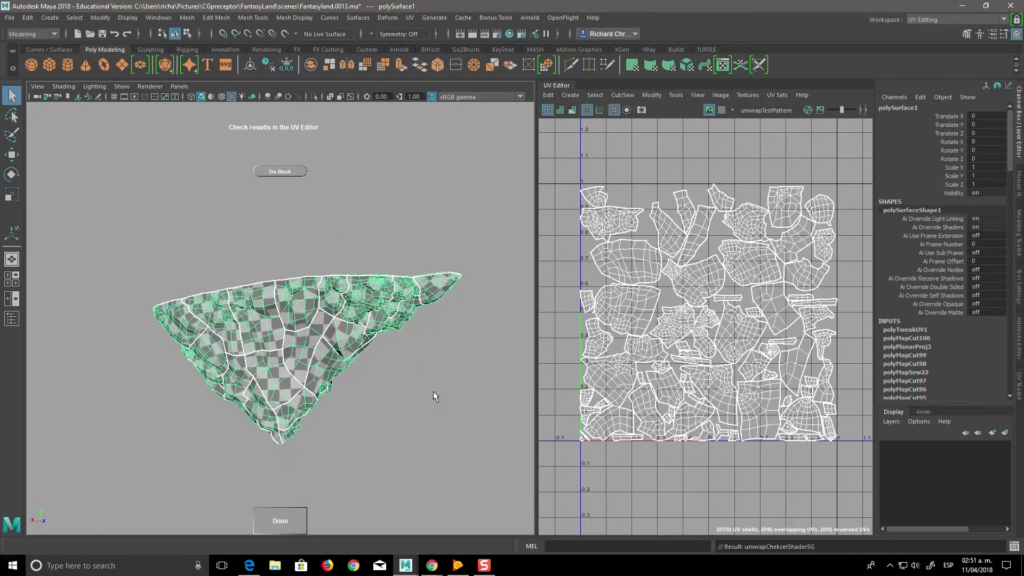
Step: Reselect the rock from above and turn on UV distortion shading for its shells
{"action": "mouse_move", "coordinate": [419, 395]}
{"action": "left_mouse_down", "text": "alt"}
{"action": "mouse_move", "coordinate": [418, 491]}
{"action": "mouse_move", "coordinate": [437, 366]}
{"action": "mouse_move", "coordinate": [455, 405]}
{"action": "mouse_move", "coordinate": [466, 396]}
{"action": "mouse_move", "coordinate": [372, 395]}
{"action": "mouse_move", "coordinate": [420, 400]}
{"action": "mouse_move", "coordinate": [343, 376]}
{"action": "left_mouse_up", "text": "alt"}
{"action": "left_click", "coordinate": [436, 366]}
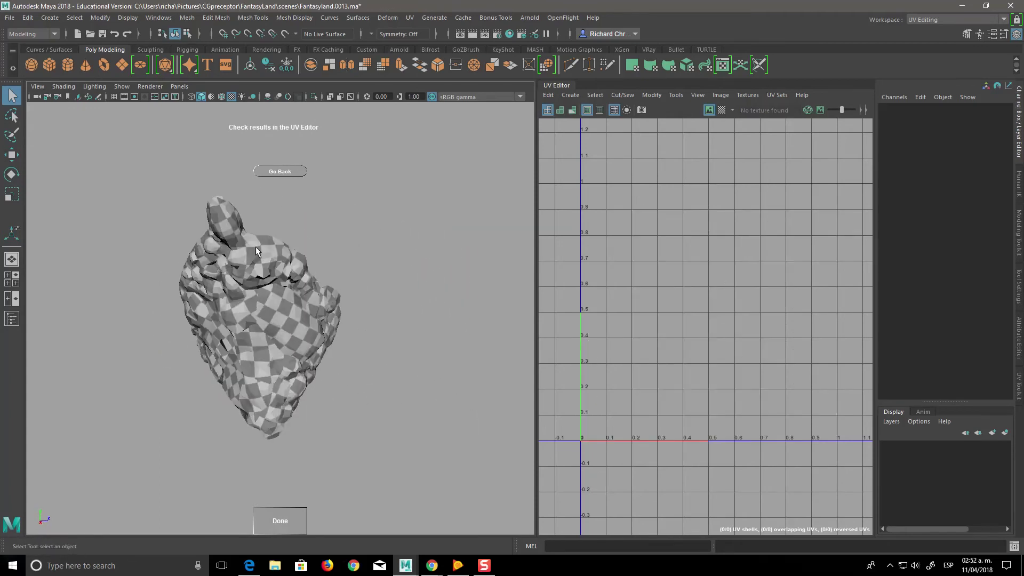
{"action": "mouse_move", "coordinate": [408, 395]}
{"action": "left_mouse_down", "text": "alt"}
{"action": "mouse_move", "coordinate": [389, 367]}
{"action": "mouse_move", "coordinate": [319, 407]}
{"action": "mouse_move", "coordinate": [357, 396]}
{"action": "mouse_move", "coordinate": [318, 320]}
{"action": "left_mouse_up", "text": "alt"}
{"action": "left_click", "coordinate": [317, 319]}
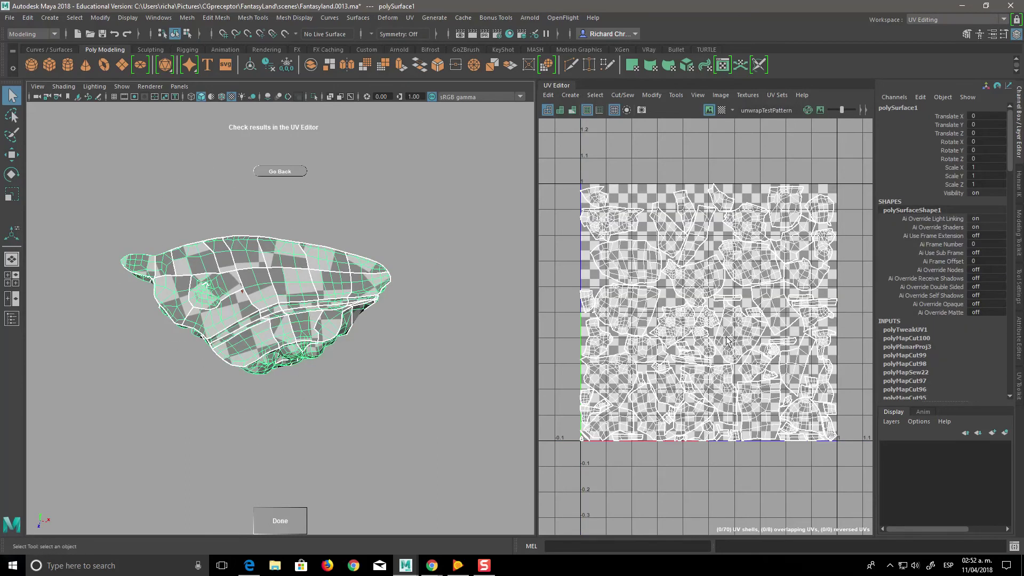
{"action": "left_click", "coordinate": [573, 109]}
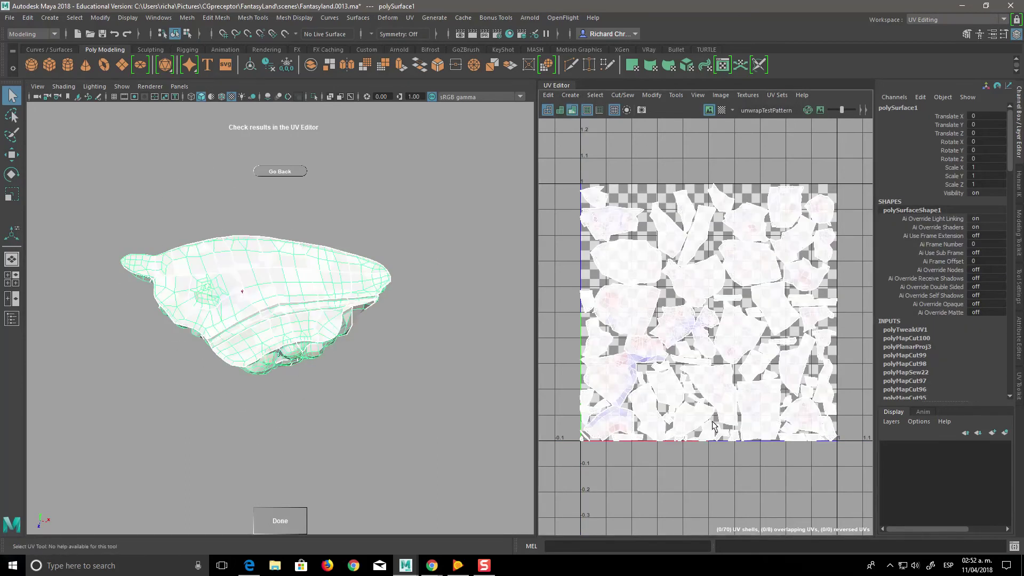
{"action": "scroll", "coordinate": [714, 425], "scroll_direction": "up", "scroll_amount": 2}
{"action": "scroll", "coordinate": [689, 390], "scroll_direction": "up", "scroll_amount": 2}
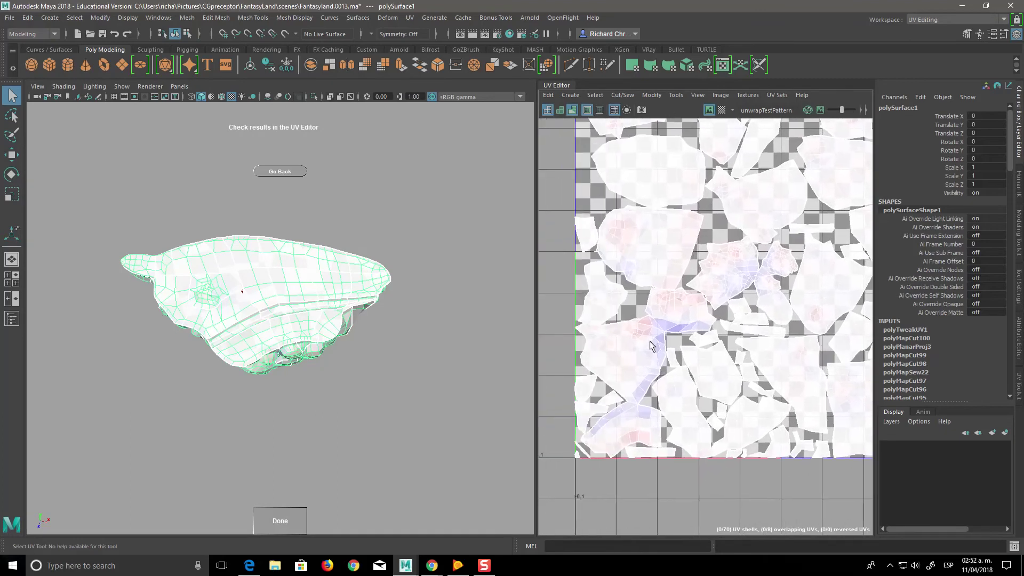
Step: Tumble the rock, switching distortion shading off to compare with the checker, then back on
{"action": "left_click_drag", "start_coordinate": [447, 432], "coordinate": [429, 441], "text": "alt"}
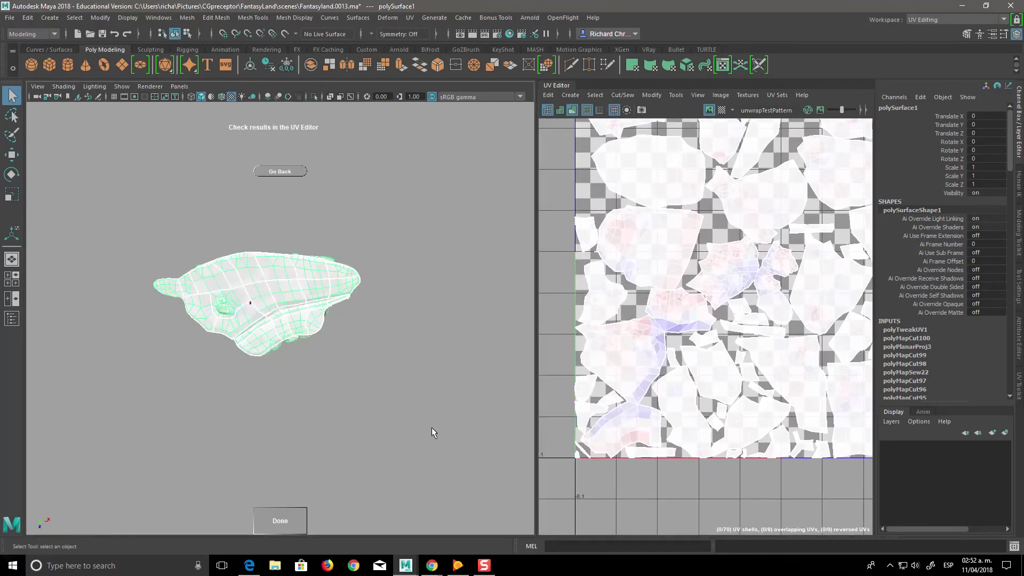
{"action": "right_click_drag", "start_coordinate": [429, 441], "coordinate": [507, 482], "text": "alt"}
{"action": "mouse_move", "coordinate": [508, 482]}
{"action": "left_mouse_down", "text": "alt"}
{"action": "mouse_move", "coordinate": [475, 338]}
{"action": "mouse_move", "coordinate": [446, 430]}
{"action": "mouse_move", "coordinate": [407, 434]}
{"action": "left_mouse_up", "text": "alt"}
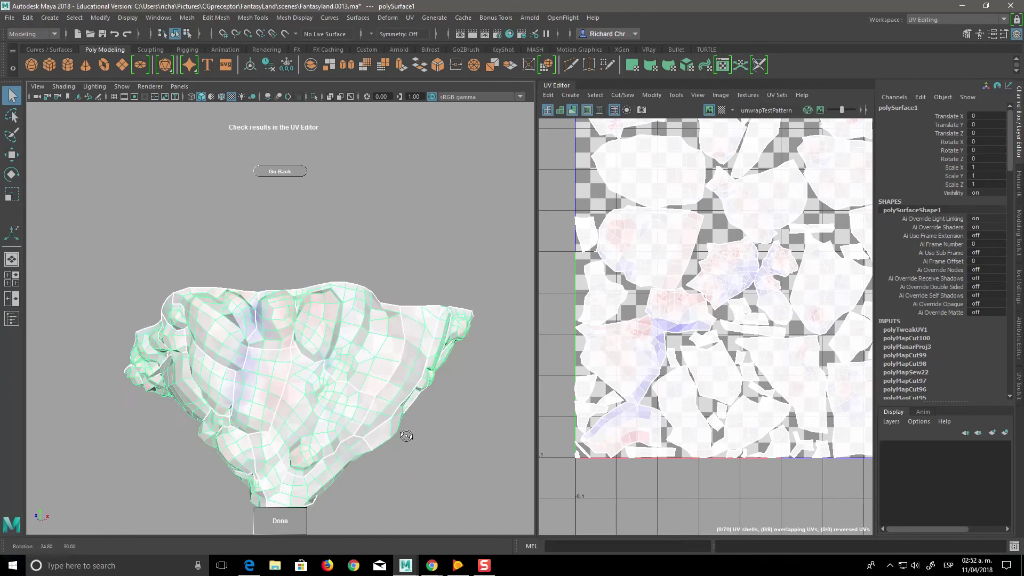
{"action": "left_click_drag", "start_coordinate": [497, 491], "coordinate": [478, 435], "text": "alt"}
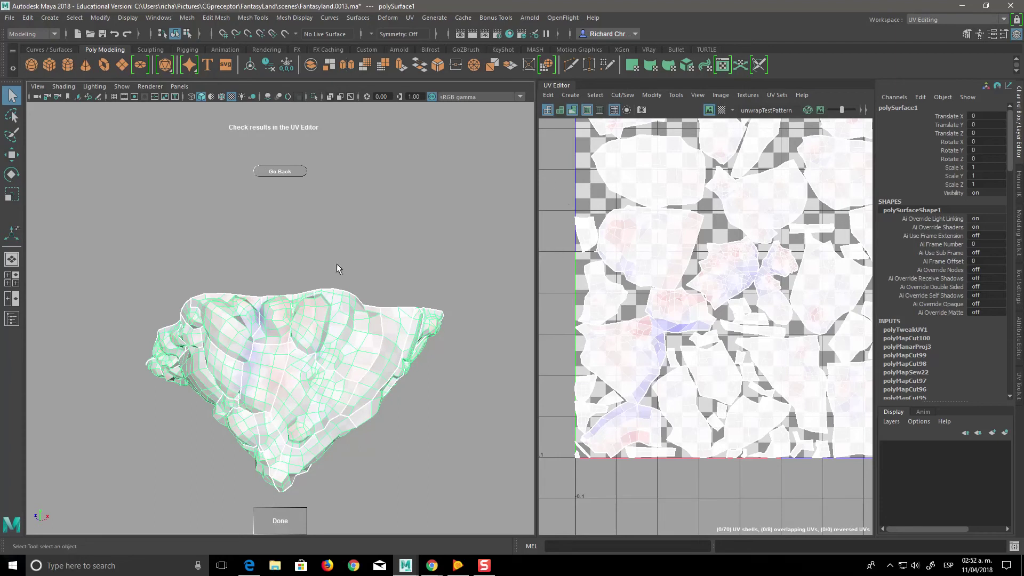
{"action": "left_click", "coordinate": [572, 110]}
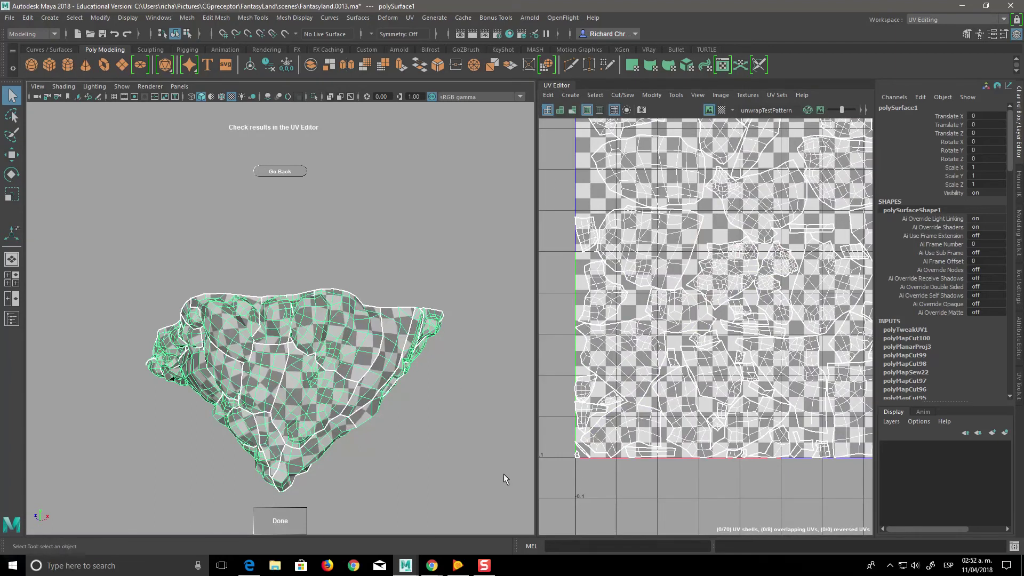
{"action": "right_click_drag", "start_coordinate": [504, 474], "coordinate": [470, 459], "text": "alt"}
{"action": "middle_click_drag", "start_coordinate": [470, 459], "coordinate": [444, 463], "text": "alt"}
{"action": "mouse_move", "coordinate": [444, 463]}
{"action": "left_mouse_down", "text": "alt"}
{"action": "mouse_move", "coordinate": [426, 424]}
{"action": "mouse_move", "coordinate": [422, 437]}
{"action": "left_mouse_up", "text": "alt"}
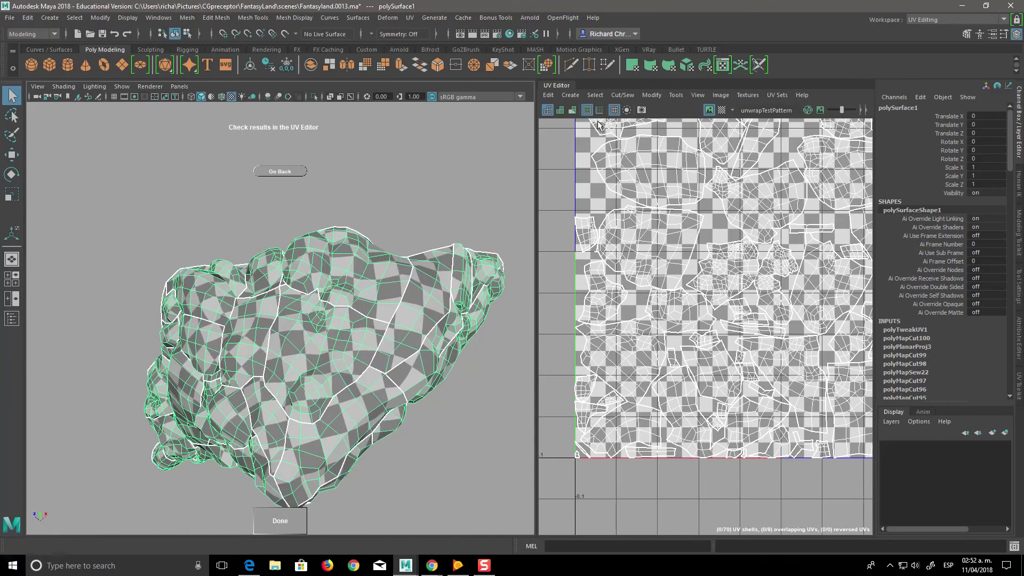
{"action": "left_click", "coordinate": [571, 110]}
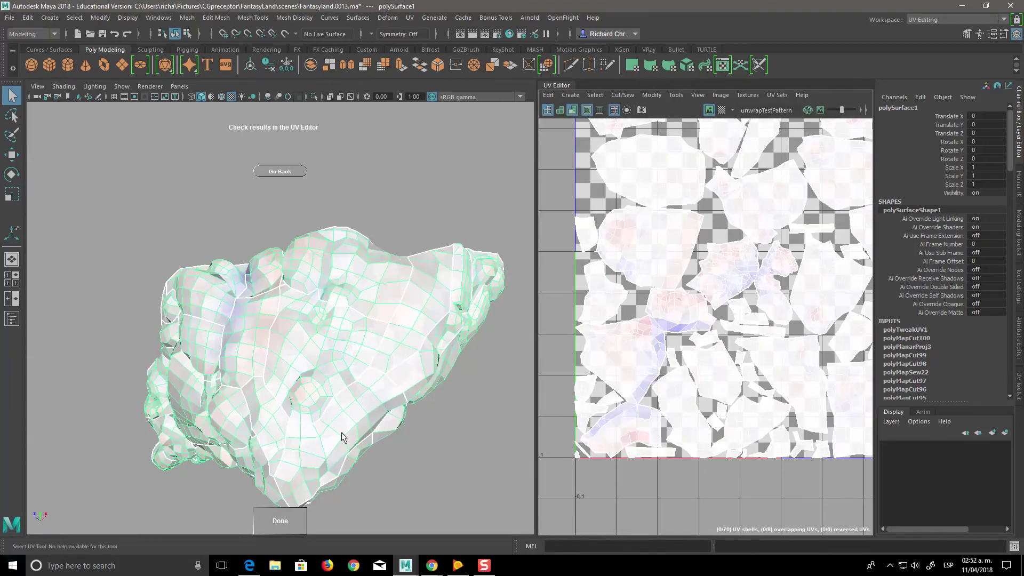
Step: Orbit around the rock checking UV distortion from several angles
{"action": "left_click_drag", "start_coordinate": [235, 330], "coordinate": [297, 369], "text": "alt"}
{"action": "mouse_move", "coordinate": [312, 397]}
{"action": "left_mouse_down", "text": "alt"}
{"action": "mouse_move", "coordinate": [313, 382]}
{"action": "mouse_move", "coordinate": [300, 391]}
{"action": "left_mouse_up", "text": "alt"}
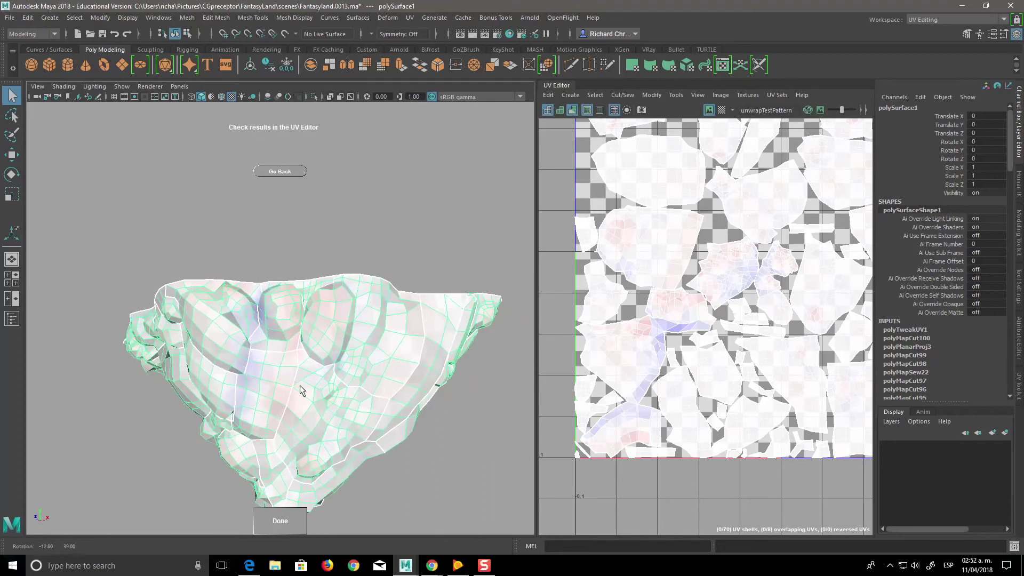
{"action": "mouse_move", "coordinate": [335, 460]}
{"action": "left_mouse_down", "text": "alt"}
{"action": "mouse_move", "coordinate": [486, 401]}
{"action": "mouse_move", "coordinate": [447, 410]}
{"action": "mouse_move", "coordinate": [418, 332]}
{"action": "mouse_move", "coordinate": [389, 412]}
{"action": "mouse_move", "coordinate": [390, 367]}
{"action": "left_mouse_up", "text": "alt"}
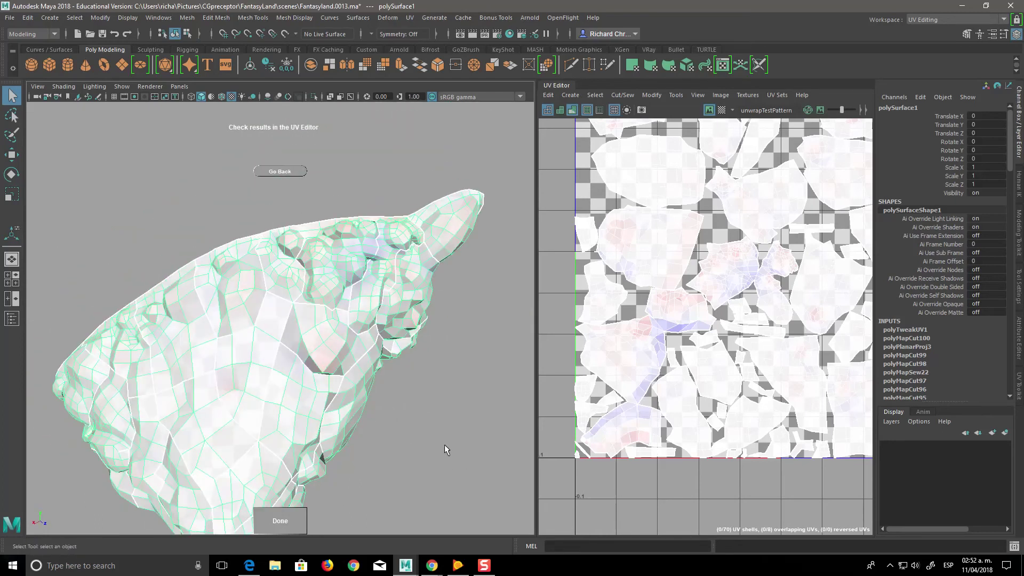
{"action": "left_click_drag", "start_coordinate": [445, 450], "coordinate": [480, 438], "text": "alt"}
{"action": "scroll", "coordinate": [747, 374], "scroll_direction": "down", "scroll_amount": 1}
{"action": "scroll", "coordinate": [774, 405], "scroll_direction": "down", "scroll_amount": 1}
{"action": "scroll", "coordinate": [795, 434], "scroll_direction": "down", "scroll_amount": 1}
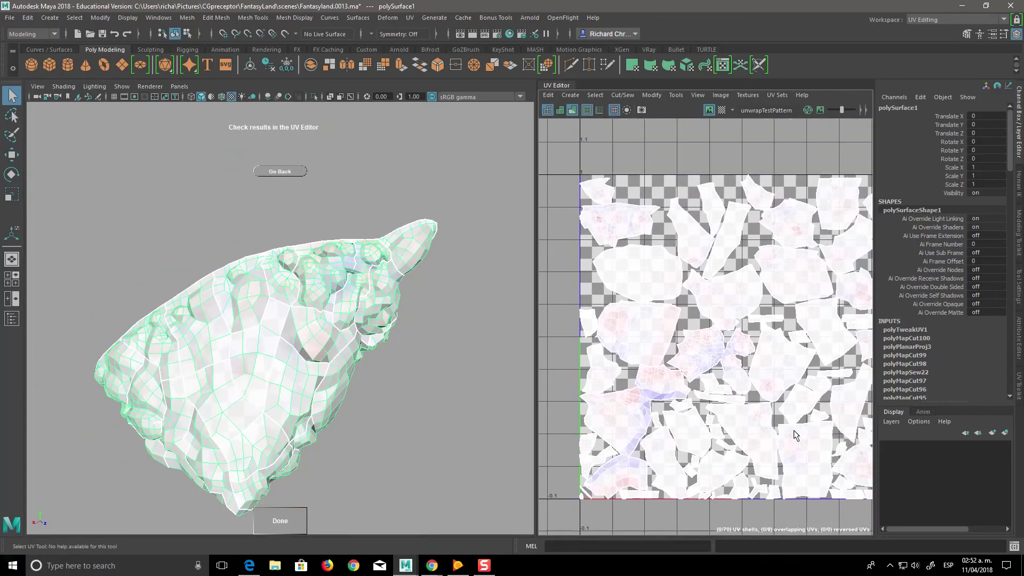
Step: Pan the UV layout, examine the rock's bowl-shaped underside, and go back to texture-border editing
{"action": "middle_click_drag", "start_coordinate": [794, 430], "coordinate": [750, 412], "text": "alt"}
{"action": "scroll", "coordinate": [542, 431], "scroll_direction": "down", "scroll_amount": 2}
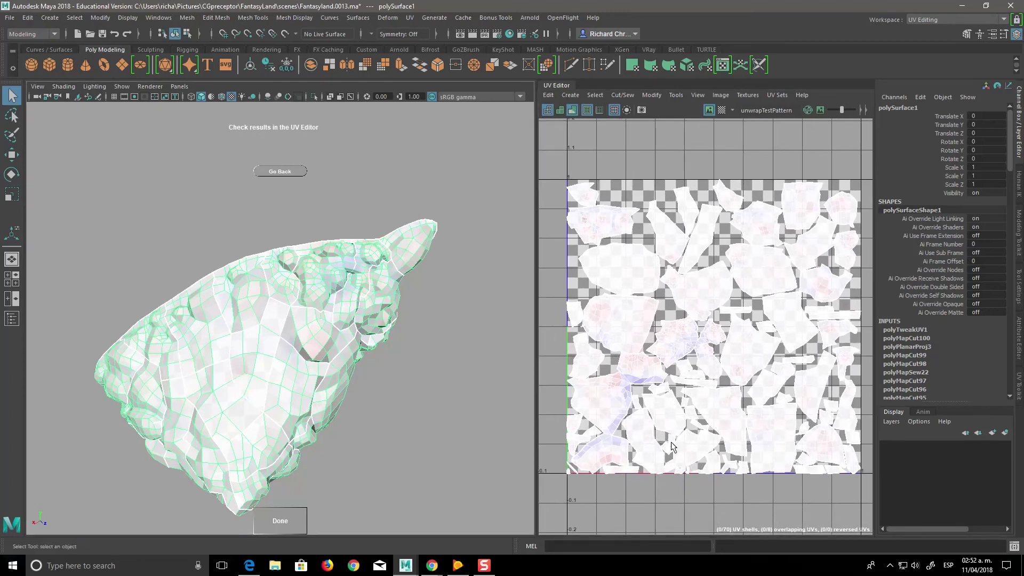
{"action": "mouse_move", "coordinate": [513, 462]}
{"action": "left_mouse_down", "text": "alt"}
{"action": "mouse_move", "coordinate": [396, 436]}
{"action": "mouse_move", "coordinate": [334, 339]}
{"action": "left_mouse_up", "text": "alt"}
{"action": "mouse_move", "coordinate": [297, 217]}
{"action": "left_mouse_down", "text": "alt"}
{"action": "mouse_move", "coordinate": [450, 366]}
{"action": "mouse_move", "coordinate": [416, 334]}
{"action": "mouse_move", "coordinate": [533, 373]}
{"action": "mouse_move", "coordinate": [528, 401]}
{"action": "left_mouse_up", "text": "alt"}
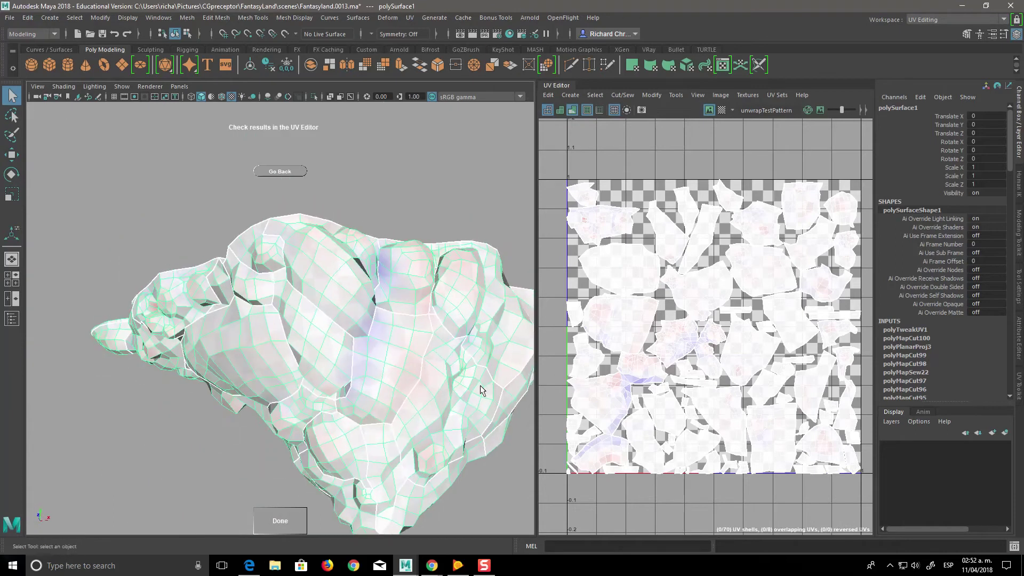
{"action": "mouse_move", "coordinate": [457, 420]}
{"action": "left_mouse_down", "text": "alt"}
{"action": "mouse_move", "coordinate": [437, 425]}
{"action": "mouse_move", "coordinate": [395, 385]}
{"action": "mouse_move", "coordinate": [442, 409]}
{"action": "left_mouse_up", "text": "alt"}
{"action": "mouse_move", "coordinate": [442, 408]}
{"action": "right_mouse_down", "text": "alt"}
{"action": "mouse_move", "coordinate": [450, 448]}
{"action": "mouse_move", "coordinate": [448, 439]}
{"action": "right_mouse_up", "text": "alt"}
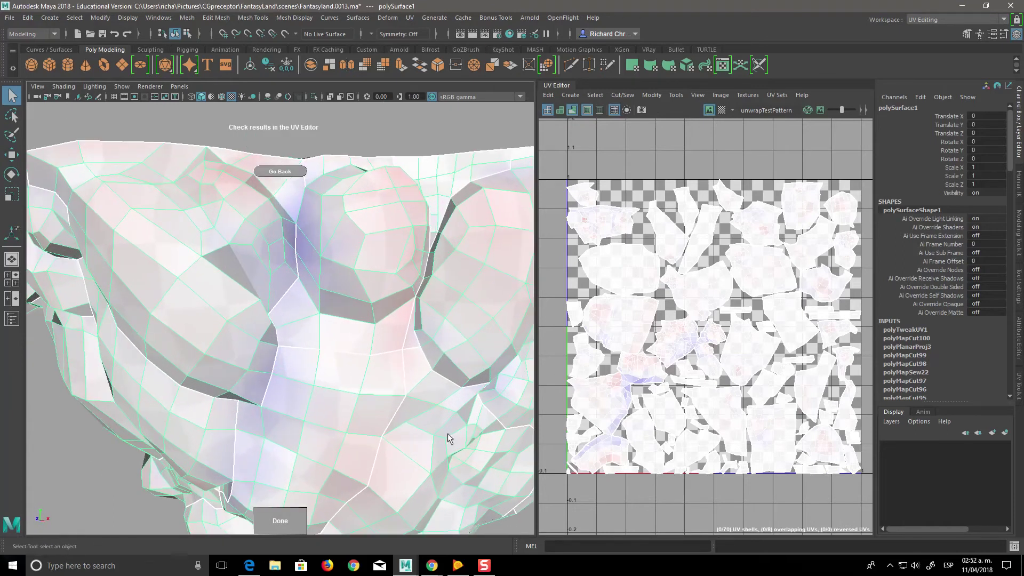
{"action": "left_click", "coordinate": [287, 171]}
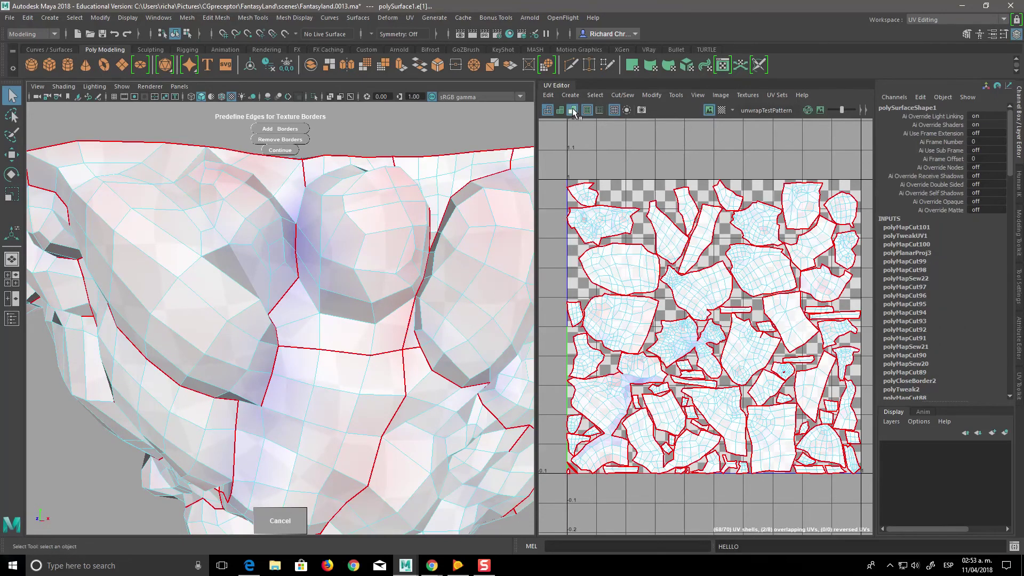
Step: Turn on the checker display and add a first picked edge to the texture borders
{"action": "left_click", "coordinate": [574, 111]}
{"action": "right_click_drag", "start_coordinate": [389, 395], "coordinate": [374, 373], "text": "alt"}
{"action": "left_click_drag", "start_coordinate": [374, 373], "coordinate": [405, 426], "text": "alt"}
{"action": "right_click_drag", "start_coordinate": [406, 427], "coordinate": [419, 469], "text": "alt"}
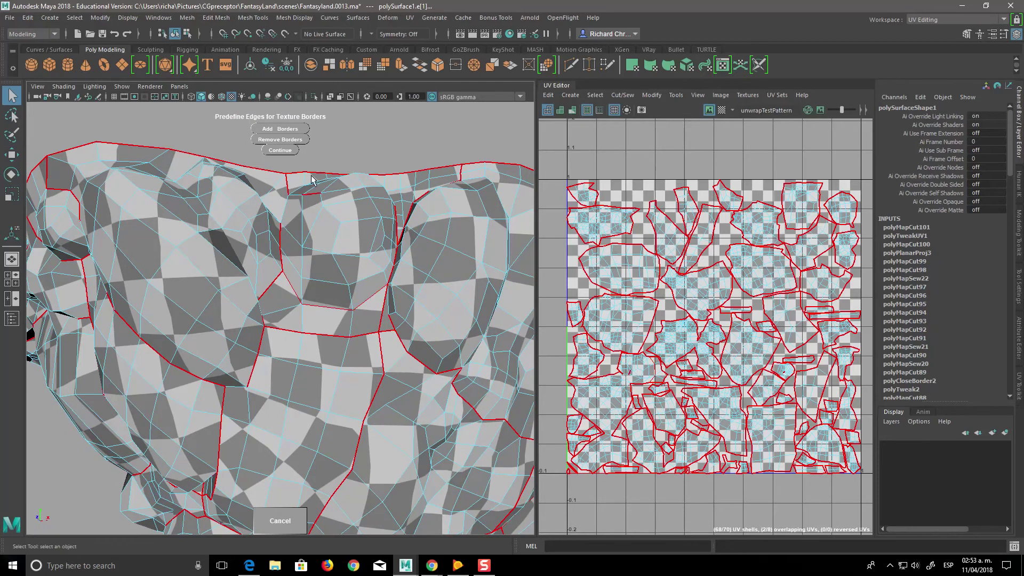
{"action": "mouse_move", "coordinate": [393, 320]}
{"action": "left_mouse_down", "text": "alt"}
{"action": "mouse_move", "coordinate": [347, 379]}
{"action": "mouse_move", "coordinate": [389, 381]}
{"action": "left_mouse_up", "text": "alt"}
{"action": "mouse_move", "coordinate": [390, 381]}
{"action": "right_mouse_down", "text": "alt"}
{"action": "mouse_move", "coordinate": [420, 383]}
{"action": "mouse_move", "coordinate": [381, 383]}
{"action": "right_mouse_up", "text": "alt"}
{"action": "left_click_drag", "start_coordinate": [381, 384], "coordinate": [367, 383], "text": "alt"}
{"action": "scroll", "coordinate": [367, 383], "scroll_direction": "up", "scroll_amount": 3}
{"action": "scroll", "coordinate": [320, 379], "scroll_direction": "up", "scroll_amount": 4}
{"action": "scroll", "coordinate": [266, 373], "scroll_direction": "up", "scroll_amount": 3}
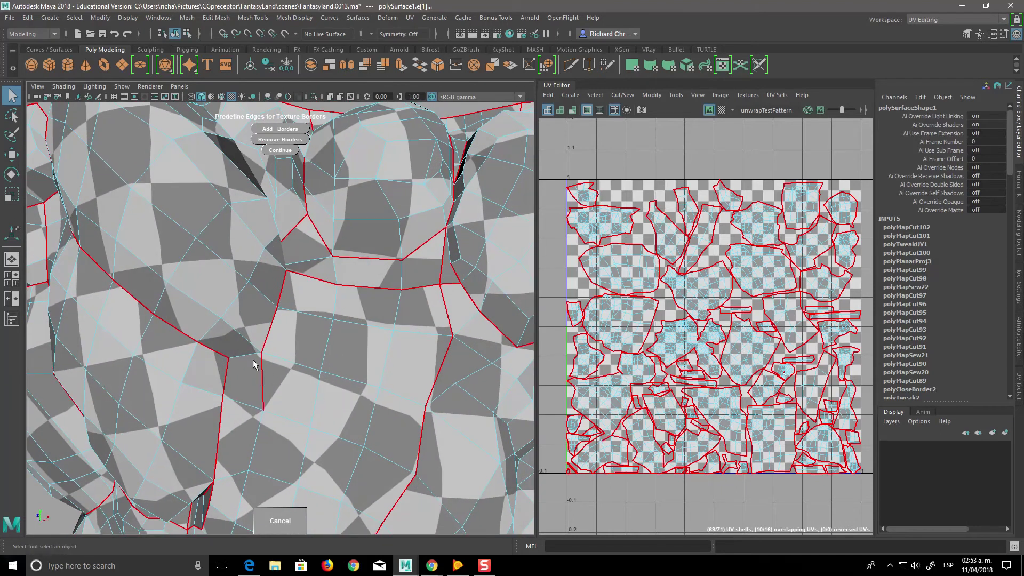
{"action": "left_click", "coordinate": [357, 377]}
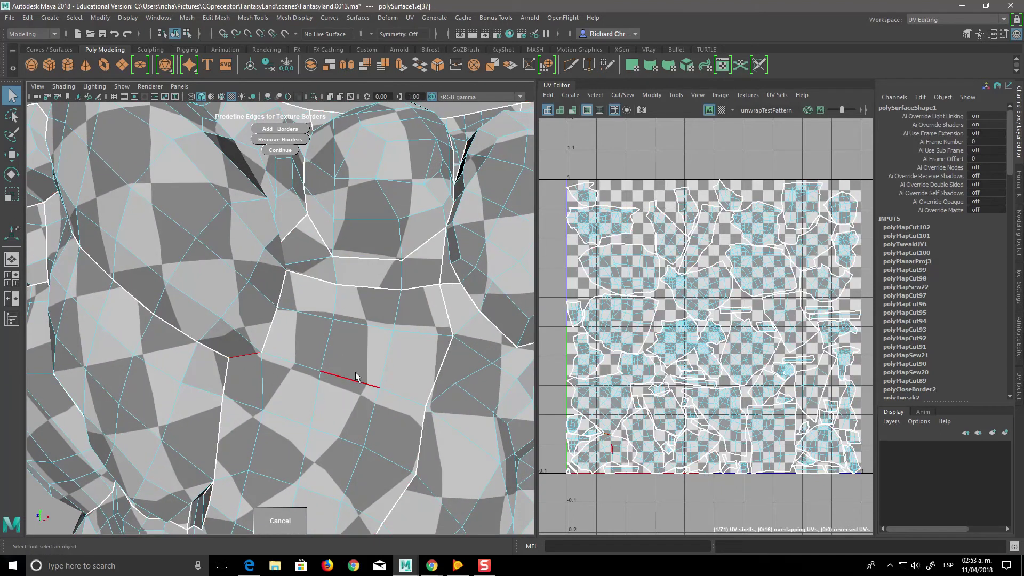
{"action": "left_click", "coordinate": [298, 132]}
Step: Cut a second edge into a border and re-unwrap the rock into 73 UV shells
{"action": "scroll", "coordinate": [374, 395], "scroll_direction": "down", "scroll_amount": 5}
{"action": "scroll", "coordinate": [347, 411], "scroll_direction": "up", "scroll_amount": 3}
{"action": "scroll", "coordinate": [341, 413], "scroll_direction": "up", "scroll_amount": 3}
{"action": "mouse_move", "coordinate": [340, 414]}
{"action": "left_mouse_down", "text": "alt"}
{"action": "mouse_move", "coordinate": [394, 428]}
{"action": "mouse_move", "coordinate": [349, 398]}
{"action": "left_mouse_up", "text": "alt"}
{"action": "left_click", "coordinate": [350, 320]}
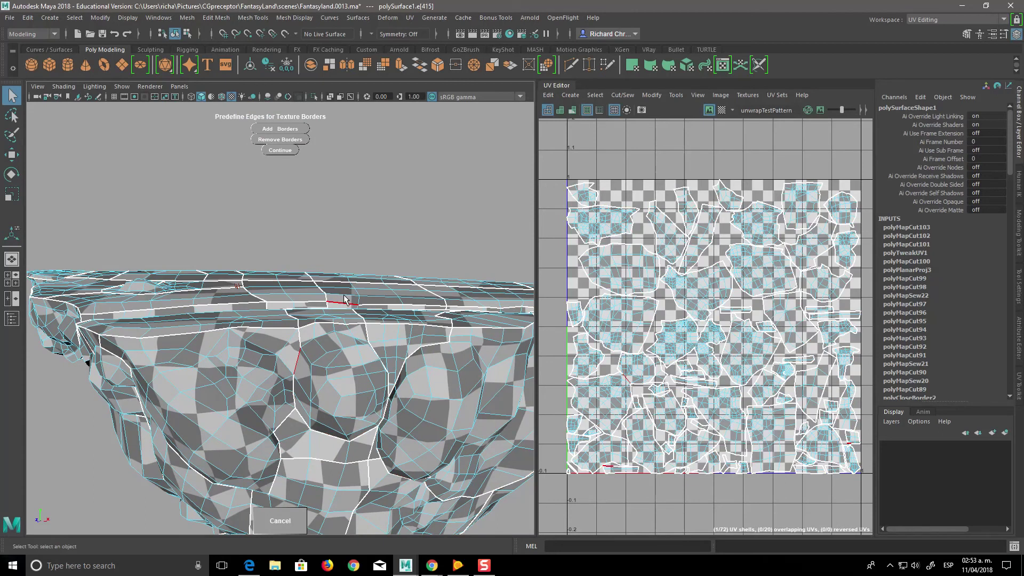
{"action": "mouse_move", "coordinate": [328, 184]}
{"action": "left_mouse_down", "text": "alt"}
{"action": "mouse_move", "coordinate": [409, 379]}
{"action": "mouse_move", "coordinate": [383, 377]}
{"action": "left_mouse_up", "text": "alt"}
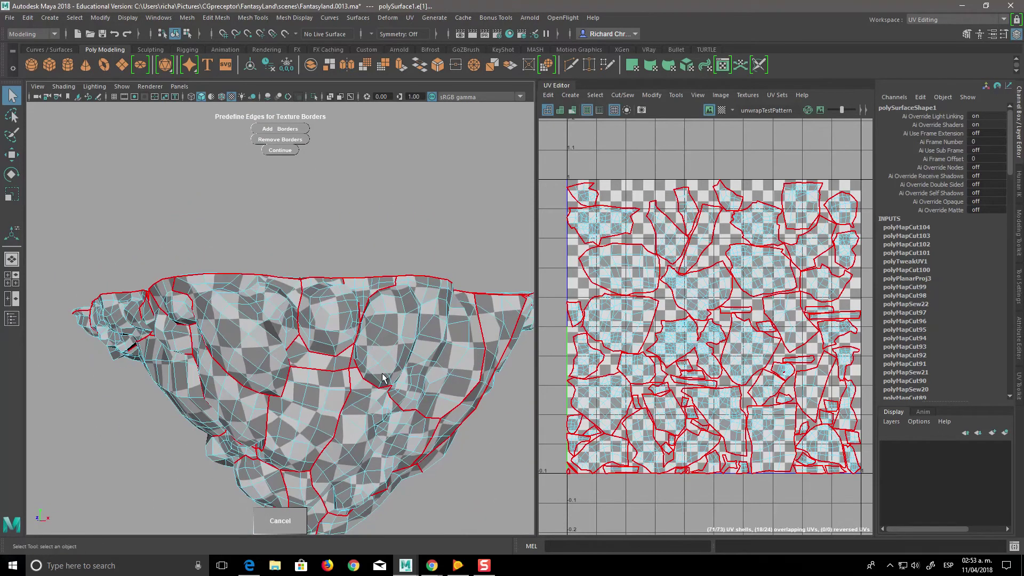
{"action": "left_click", "coordinate": [285, 151]}
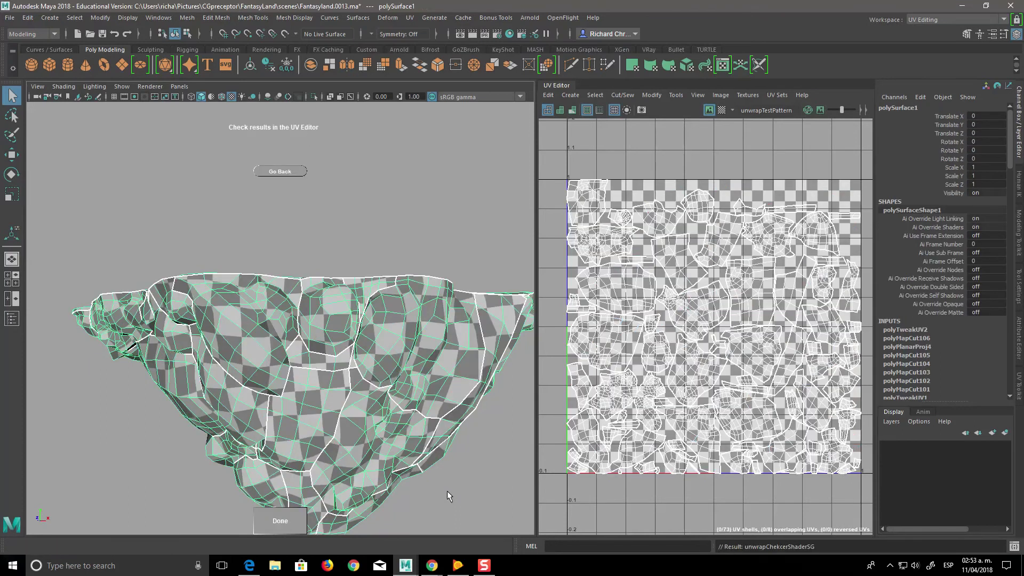
Step: Toggle shaded UV shell fills, then switch back to the checker texture while orbiting
{"action": "left_click_drag", "start_coordinate": [428, 460], "coordinate": [422, 443], "text": "alt"}
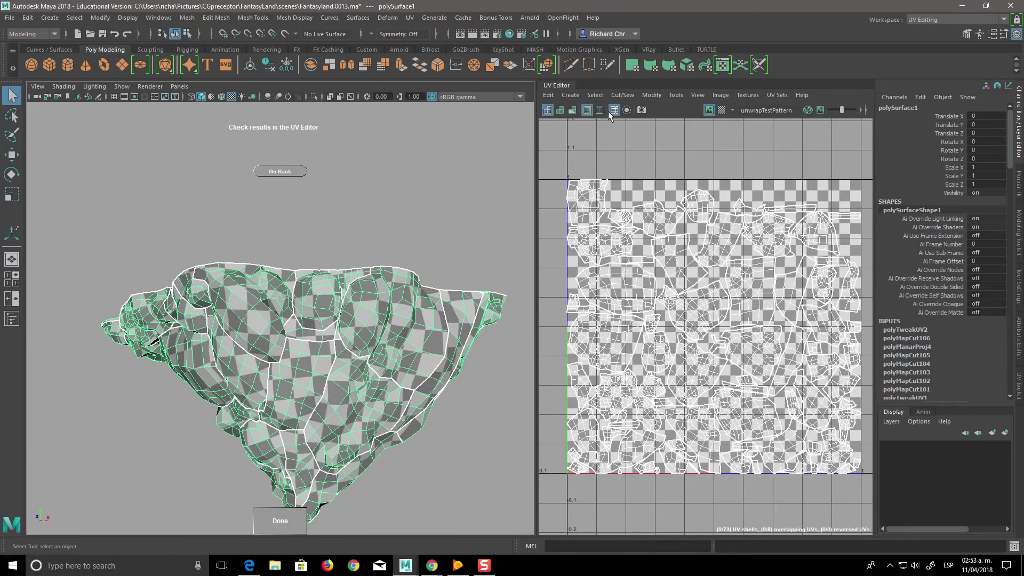
{"action": "left_click", "coordinate": [572, 110]}
{"action": "scroll", "coordinate": [742, 452], "scroll_direction": "up", "scroll_amount": 1}
{"action": "scroll", "coordinate": [742, 452], "scroll_direction": "down", "scroll_amount": 2}
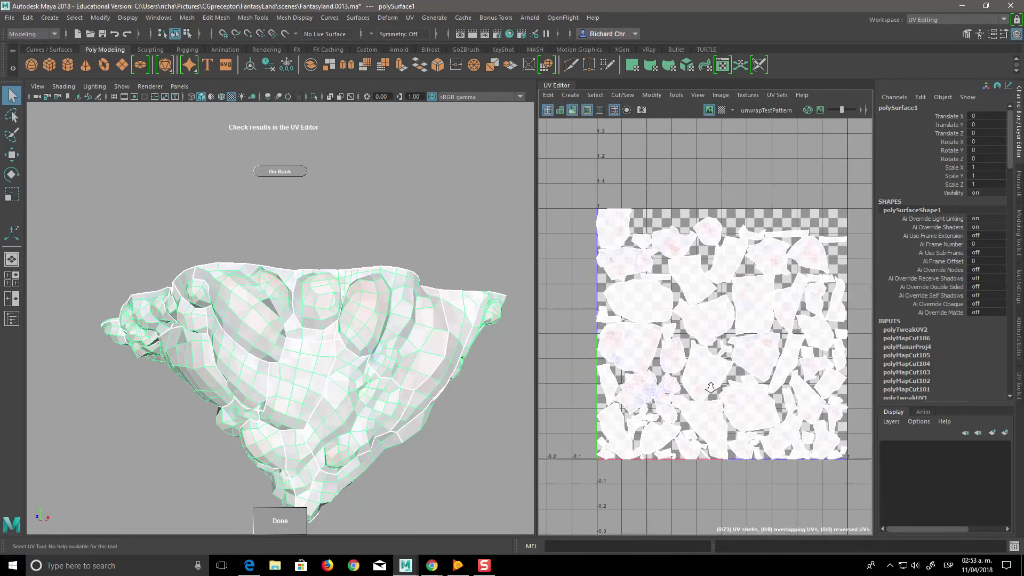
{"action": "mouse_move", "coordinate": [453, 464]}
{"action": "left_mouse_down", "text": "alt"}
{"action": "mouse_move", "coordinate": [429, 456]}
{"action": "mouse_move", "coordinate": [496, 437]}
{"action": "mouse_move", "coordinate": [426, 447]}
{"action": "mouse_move", "coordinate": [464, 469]}
{"action": "left_mouse_up", "text": "alt"}
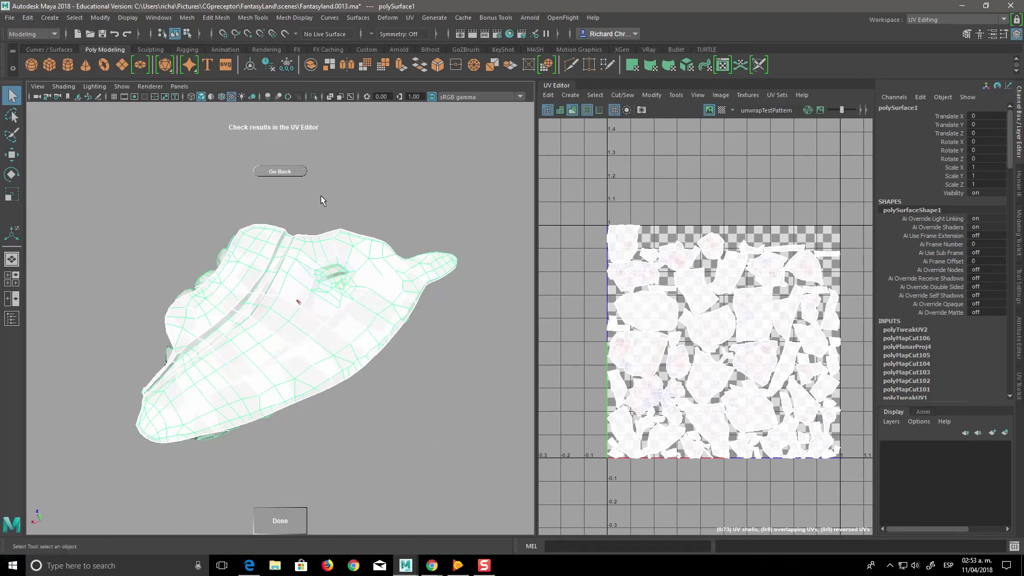
{"action": "left_click", "coordinate": [574, 111]}
{"action": "mouse_move", "coordinate": [505, 383]}
{"action": "left_mouse_down", "text": "alt"}
{"action": "mouse_move", "coordinate": [428, 430]}
{"action": "mouse_move", "coordinate": [414, 381]}
{"action": "mouse_move", "coordinate": [376, 368]}
{"action": "mouse_move", "coordinate": [354, 382]}
{"action": "mouse_move", "coordinate": [342, 377]}
{"action": "mouse_move", "coordinate": [405, 373]}
{"action": "mouse_move", "coordinate": [338, 382]}
{"action": "mouse_move", "coordinate": [373, 393]}
{"action": "mouse_move", "coordinate": [380, 454]}
{"action": "mouse_move", "coordinate": [245, 367]}
{"action": "left_mouse_up", "text": "alt"}
Step: Hide the UV Editor grid, return to object mode, deselect the island, and tumble to inspect the checker
{"action": "left_click", "coordinate": [613, 111]}
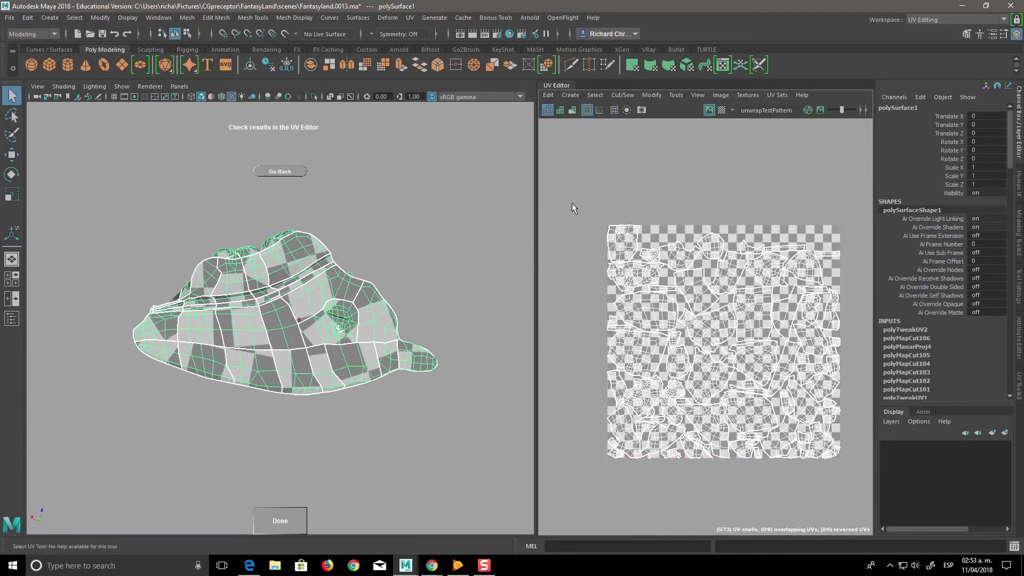
{"action": "key", "text": "F8"}
{"action": "mouse_move", "coordinate": [438, 469]}
{"action": "left_mouse_down", "text": "alt"}
{"action": "mouse_move", "coordinate": [428, 382]}
{"action": "mouse_move", "coordinate": [478, 405]}
{"action": "mouse_move", "coordinate": [286, 383]}
{"action": "left_mouse_up", "text": "alt"}
{"action": "left_click", "coordinate": [437, 382]}
{"action": "mouse_move", "coordinate": [222, 342]}
{"action": "left_mouse_down", "text": "alt"}
{"action": "mouse_move", "coordinate": [376, 395]}
{"action": "mouse_move", "coordinate": [404, 384]}
{"action": "left_mouse_up", "text": "alt"}
{"action": "mouse_move", "coordinate": [282, 348]}
{"action": "left_mouse_down", "text": "alt"}
{"action": "mouse_move", "coordinate": [419, 402]}
{"action": "mouse_move", "coordinate": [311, 333]}
{"action": "left_mouse_up", "text": "alt"}
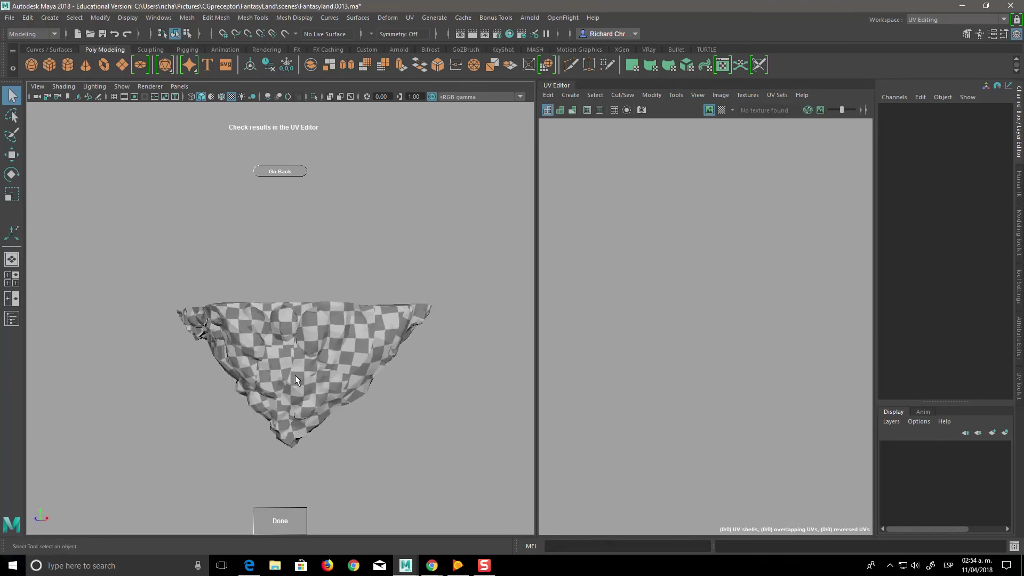
Step: Close the unfold check, display Texture Borders on rock and UVs, and bring up the UV Toolkit
{"action": "mouse_move", "coordinate": [226, 322]}
{"action": "left_mouse_down", "text": "alt"}
{"action": "mouse_move", "coordinate": [416, 437]}
{"action": "mouse_move", "coordinate": [389, 426]}
{"action": "mouse_move", "coordinate": [410, 403]}
{"action": "mouse_move", "coordinate": [434, 315]}
{"action": "mouse_move", "coordinate": [402, 412]}
{"action": "mouse_move", "coordinate": [368, 427]}
{"action": "mouse_move", "coordinate": [345, 386]}
{"action": "mouse_move", "coordinate": [361, 416]}
{"action": "left_mouse_up", "text": "alt"}
{"action": "left_click", "coordinate": [288, 519]}
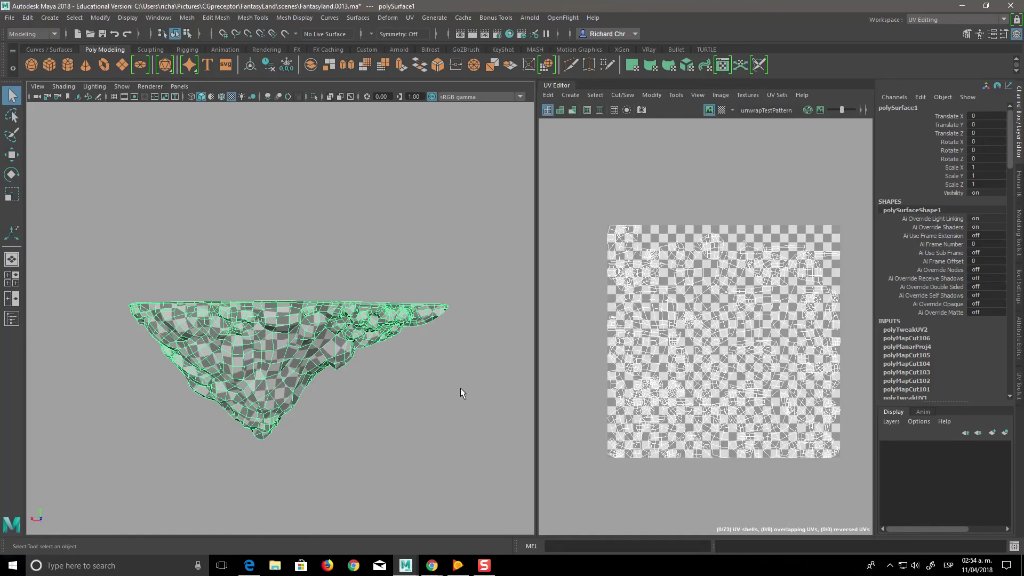
{"action": "left_click", "coordinate": [589, 110]}
{"action": "mouse_move", "coordinate": [450, 414]}
{"action": "left_mouse_down", "text": "alt"}
{"action": "mouse_move", "coordinate": [422, 387]}
{"action": "mouse_move", "coordinate": [294, 414]}
{"action": "mouse_move", "coordinate": [409, 436]}
{"action": "left_mouse_up", "text": "alt"}
{"action": "middle_click_drag", "start_coordinate": [759, 441], "coordinate": [745, 447], "text": "alt"}
{"action": "right_click_drag", "start_coordinate": [744, 446], "coordinate": [700, 228], "text": "alt"}
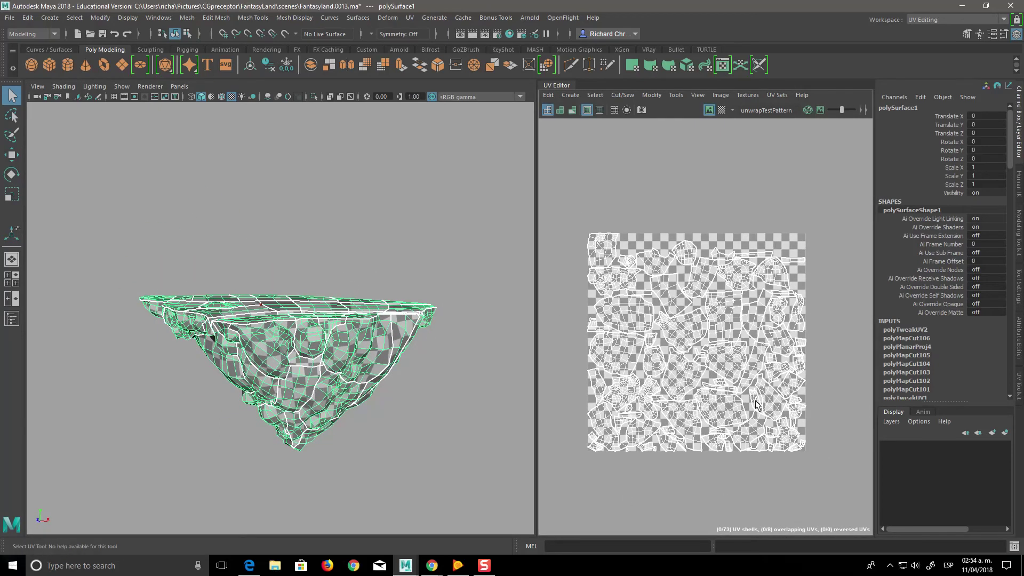
{"action": "left_click", "coordinate": [1020, 394]}
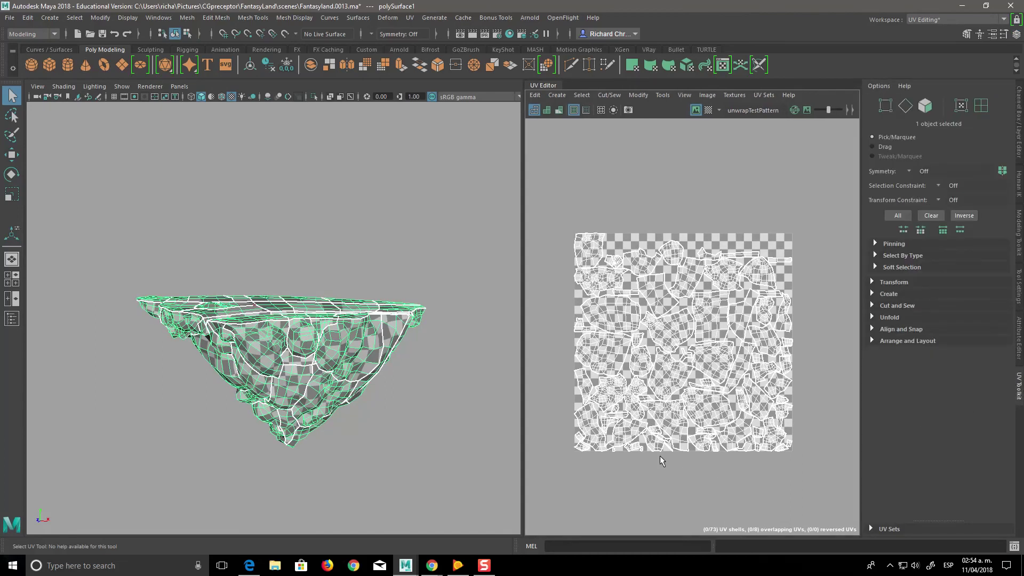
Step: Select all 73 UV shells in the UV Editor
{"action": "mouse_move", "coordinate": [342, 397]}
{"action": "left_mouse_down", "text": "alt"}
{"action": "mouse_move", "coordinate": [403, 427]}
{"action": "mouse_move", "coordinate": [498, 418]}
{"action": "mouse_move", "coordinate": [329, 303]}
{"action": "left_mouse_up", "text": "alt"}
{"action": "mouse_move", "coordinate": [392, 454]}
{"action": "left_mouse_down", "text": "alt"}
{"action": "mouse_move", "coordinate": [377, 414]}
{"action": "mouse_move", "coordinate": [504, 412]}
{"action": "mouse_move", "coordinate": [407, 440]}
{"action": "mouse_move", "coordinate": [383, 369]}
{"action": "mouse_move", "coordinate": [388, 478]}
{"action": "mouse_move", "coordinate": [400, 393]}
{"action": "mouse_move", "coordinate": [255, 316]}
{"action": "left_mouse_up", "text": "alt"}
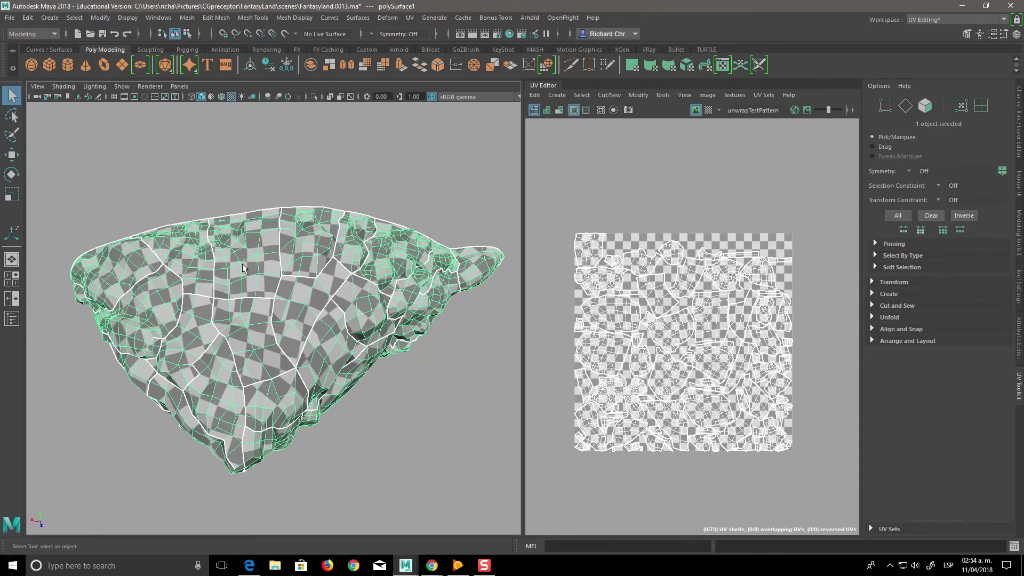
{"action": "mouse_move", "coordinate": [293, 345]}
{"action": "left_mouse_down", "text": "alt"}
{"action": "mouse_move", "coordinate": [373, 440]}
{"action": "mouse_move", "coordinate": [384, 377]}
{"action": "mouse_move", "coordinate": [383, 448]}
{"action": "left_mouse_up", "text": "alt"}
{"action": "left_click_drag", "start_coordinate": [558, 196], "coordinate": [586, 288]}
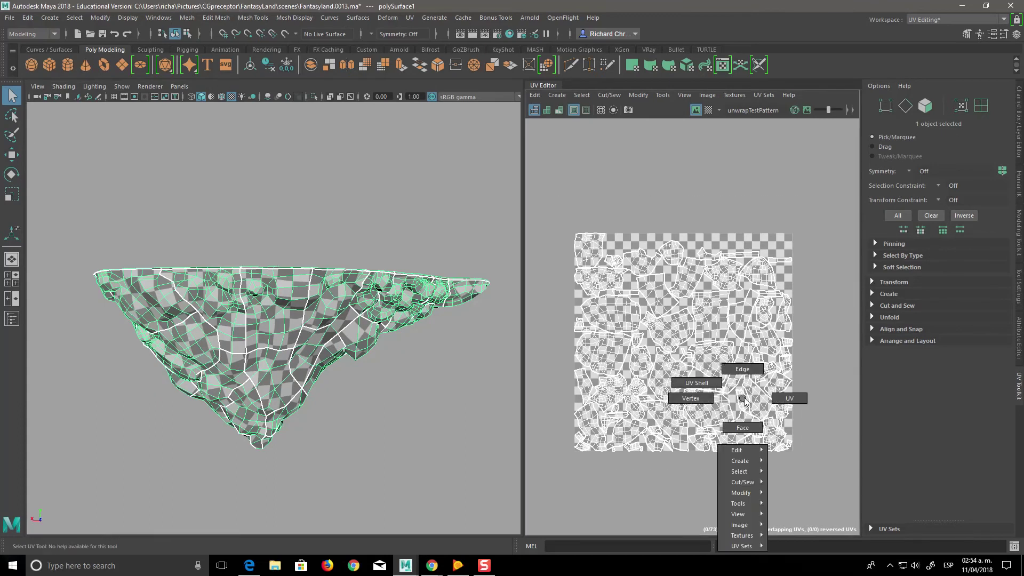
{"action": "right_click_drag", "start_coordinate": [743, 401], "coordinate": [705, 383]}
{"action": "left_click_drag", "start_coordinate": [672, 451], "coordinate": [802, 476]}
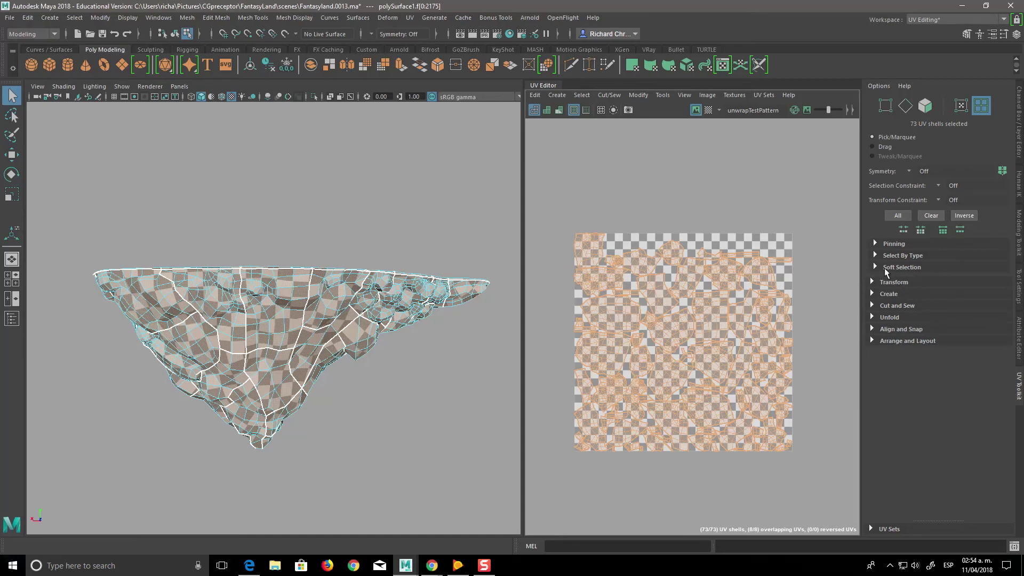
Step: Apply texel density 32 at map size 2048 to all shells
{"action": "left_click", "coordinate": [870, 282]}
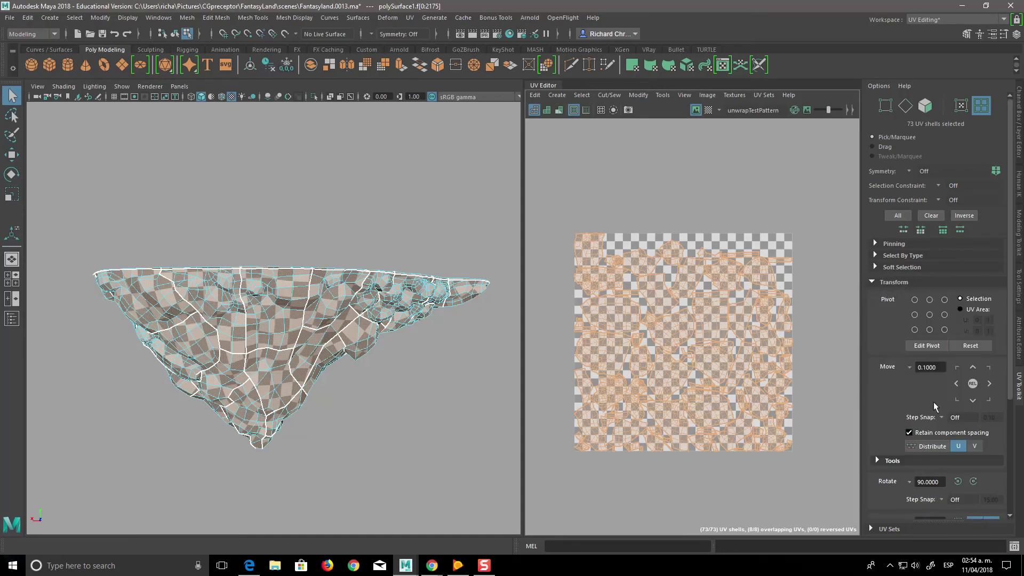
{"action": "scroll", "coordinate": [998, 384], "scroll_direction": "down", "scroll_amount": 2}
{"action": "scroll", "coordinate": [984, 480], "scroll_direction": "down", "scroll_amount": 3}
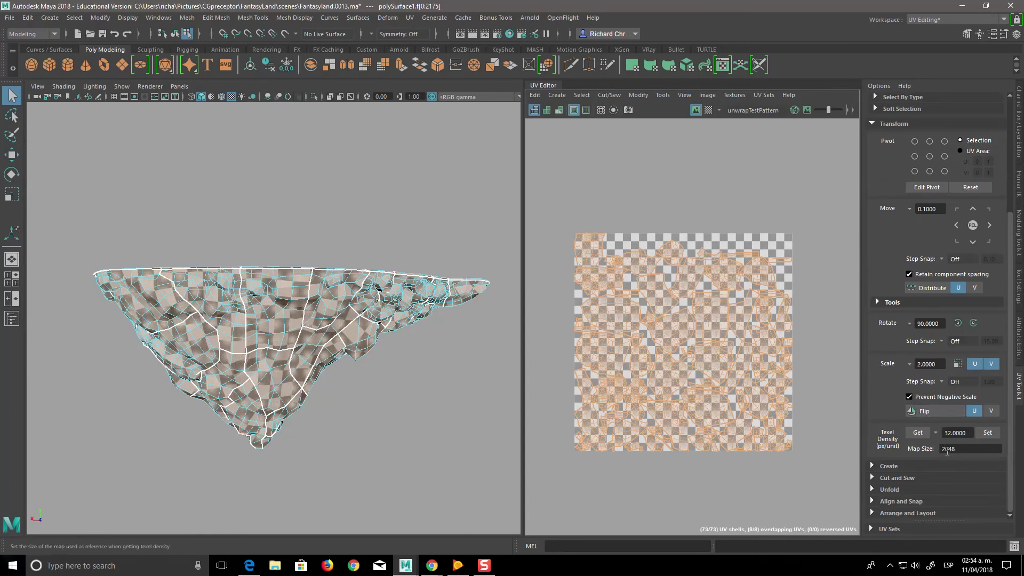
{"action": "left_click", "coordinate": [985, 436]}
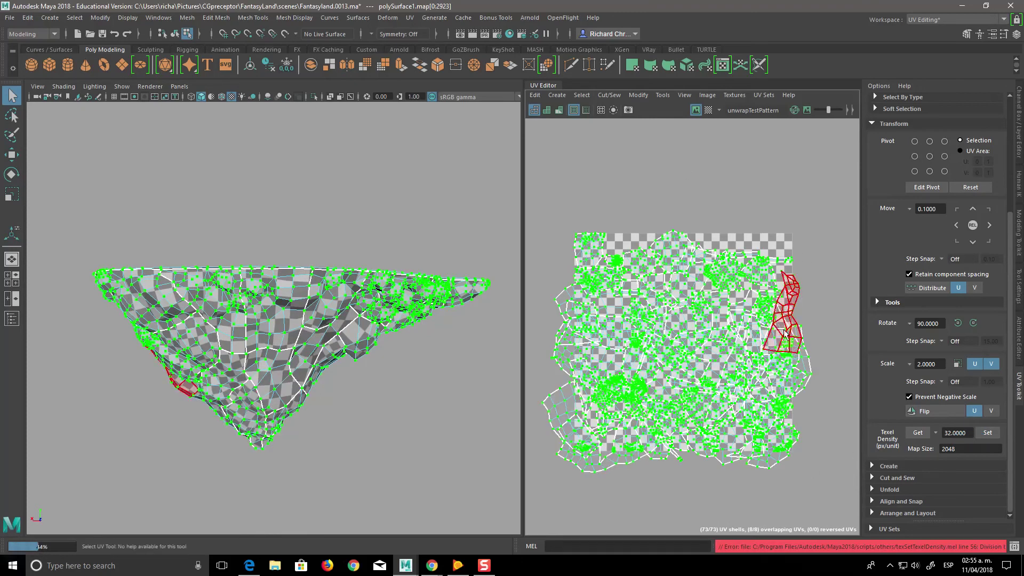
Step: Switch to face selection mode and undo the texel density change
{"action": "mouse_move", "coordinate": [435, 483]}
{"action": "left_mouse_down", "text": "alt"}
{"action": "mouse_move", "coordinate": [394, 439]}
{"action": "mouse_move", "coordinate": [398, 517]}
{"action": "left_mouse_up", "text": "alt"}
{"action": "left_click", "coordinate": [223, 284]}
{"action": "mouse_move", "coordinate": [372, 401]}
{"action": "left_mouse_down", "text": "alt"}
{"action": "mouse_move", "coordinate": [502, 347]}
{"action": "mouse_move", "coordinate": [455, 281]}
{"action": "mouse_move", "coordinate": [421, 421]}
{"action": "mouse_move", "coordinate": [226, 455]}
{"action": "mouse_move", "coordinate": [372, 413]}
{"action": "mouse_move", "coordinate": [366, 425]}
{"action": "mouse_move", "coordinate": [379, 414]}
{"action": "mouse_move", "coordinate": [406, 422]}
{"action": "left_mouse_up", "text": "alt"}
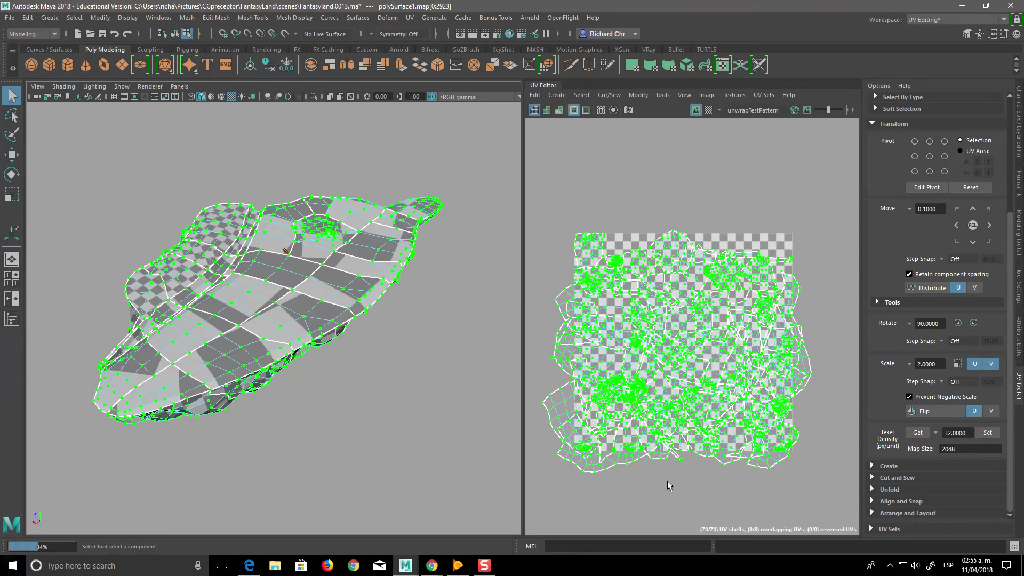
{"action": "right_click", "coordinate": [639, 379]}
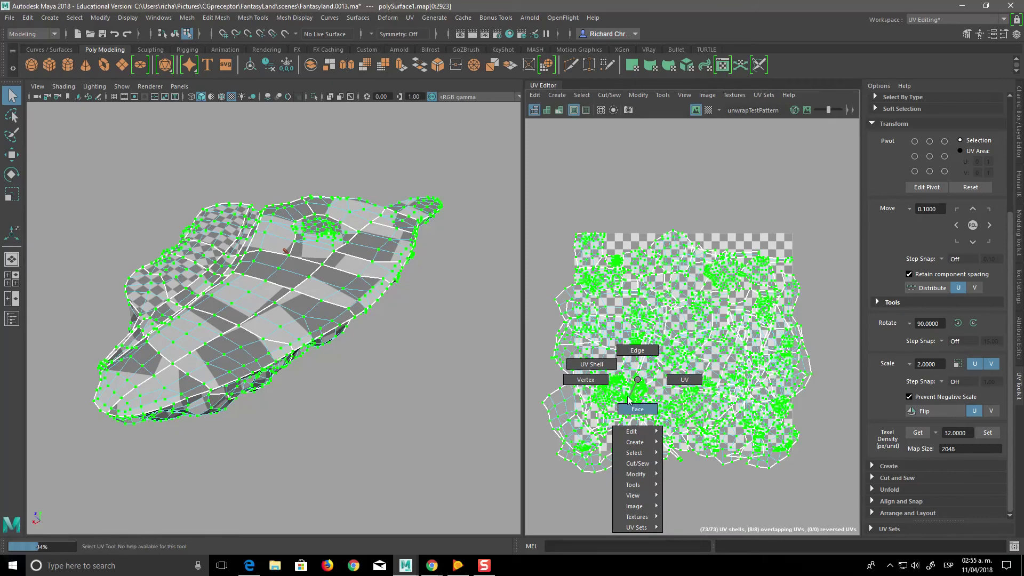
{"action": "right_click_drag", "start_coordinate": [638, 379], "coordinate": [638, 409]}
{"action": "key", "text": "ctrl+F11"}
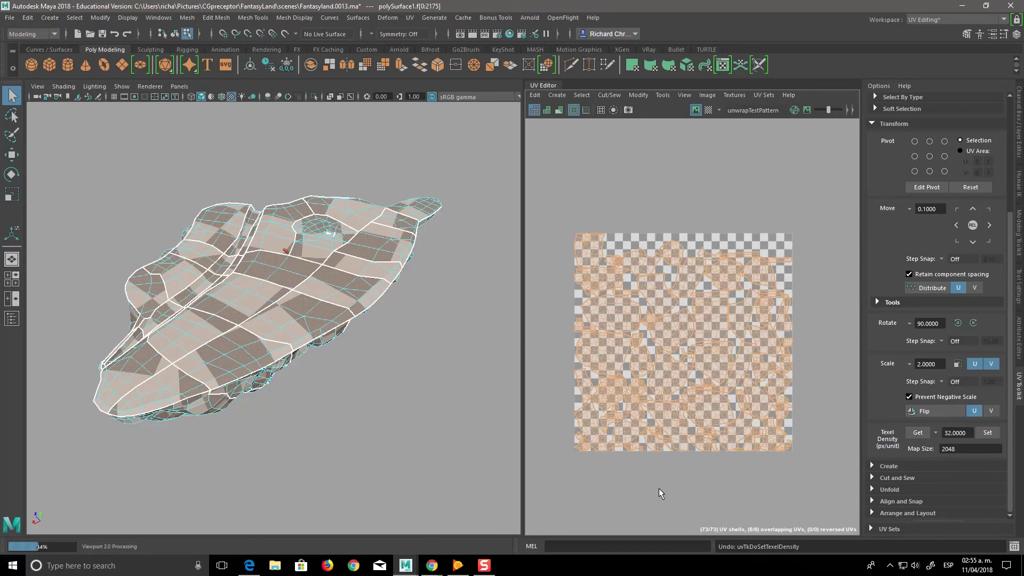
{"action": "scroll", "coordinate": [637, 482], "scroll_direction": "down", "scroll_amount": 1}
{"action": "left_click_drag", "start_coordinate": [408, 451], "coordinate": [425, 496], "text": "alt"}
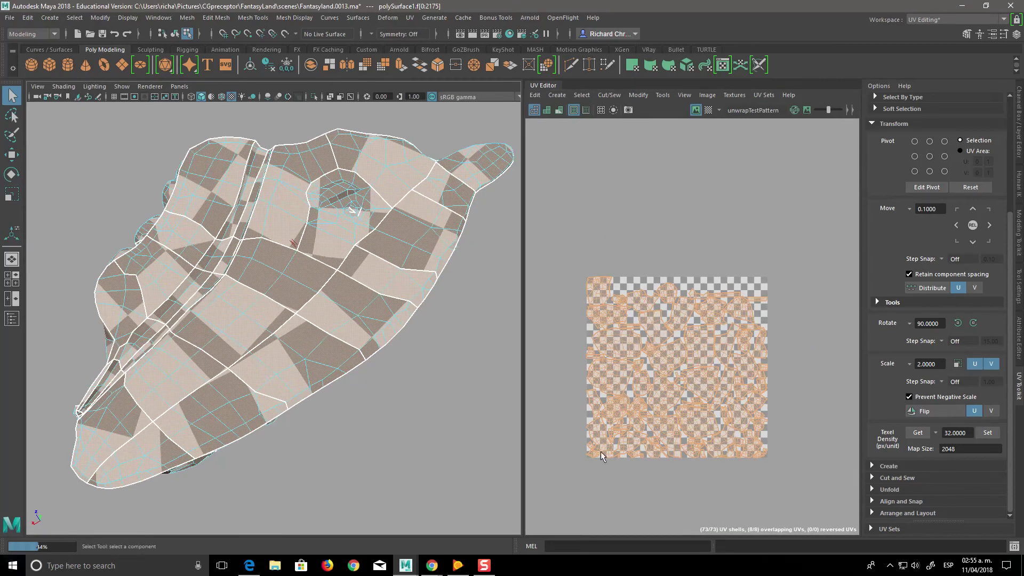
Step: Start the top-surface face selection with patches along the rim, hull tip and top edge
{"action": "left_click", "coordinate": [718, 489]}
{"action": "mouse_move", "coordinate": [423, 423]}
{"action": "left_mouse_down", "text": "alt"}
{"action": "mouse_move", "coordinate": [396, 390]}
{"action": "mouse_move", "coordinate": [368, 386]}
{"action": "mouse_move", "coordinate": [400, 382]}
{"action": "mouse_move", "coordinate": [415, 447]}
{"action": "mouse_move", "coordinate": [407, 362]}
{"action": "mouse_move", "coordinate": [419, 378]}
{"action": "mouse_move", "coordinate": [334, 376]}
{"action": "mouse_move", "coordinate": [185, 344]}
{"action": "mouse_move", "coordinate": [107, 320]}
{"action": "mouse_move", "coordinate": [107, 288]}
{"action": "mouse_move", "coordinate": [282, 310]}
{"action": "mouse_move", "coordinate": [170, 307]}
{"action": "mouse_move", "coordinate": [341, 320]}
{"action": "mouse_move", "coordinate": [345, 331]}
{"action": "mouse_move", "coordinate": [338, 279]}
{"action": "mouse_move", "coordinate": [423, 320]}
{"action": "left_mouse_up", "text": "alt"}
{"action": "left_click", "coordinate": [417, 404]}
{"action": "left_click", "coordinate": [384, 383]}
{"action": "mouse_move", "coordinate": [499, 439]}
{"action": "left_mouse_down", "text": "alt"}
{"action": "mouse_move", "coordinate": [443, 408]}
{"action": "mouse_move", "coordinate": [368, 421]}
{"action": "mouse_move", "coordinate": [395, 437]}
{"action": "left_mouse_up", "text": "alt"}
{"action": "mouse_move", "coordinate": [451, 470]}
{"action": "left_mouse_down", "text": "alt"}
{"action": "mouse_move", "coordinate": [431, 405]}
{"action": "mouse_move", "coordinate": [400, 450]}
{"action": "mouse_move", "coordinate": [352, 433]}
{"action": "left_mouse_up", "text": "alt"}
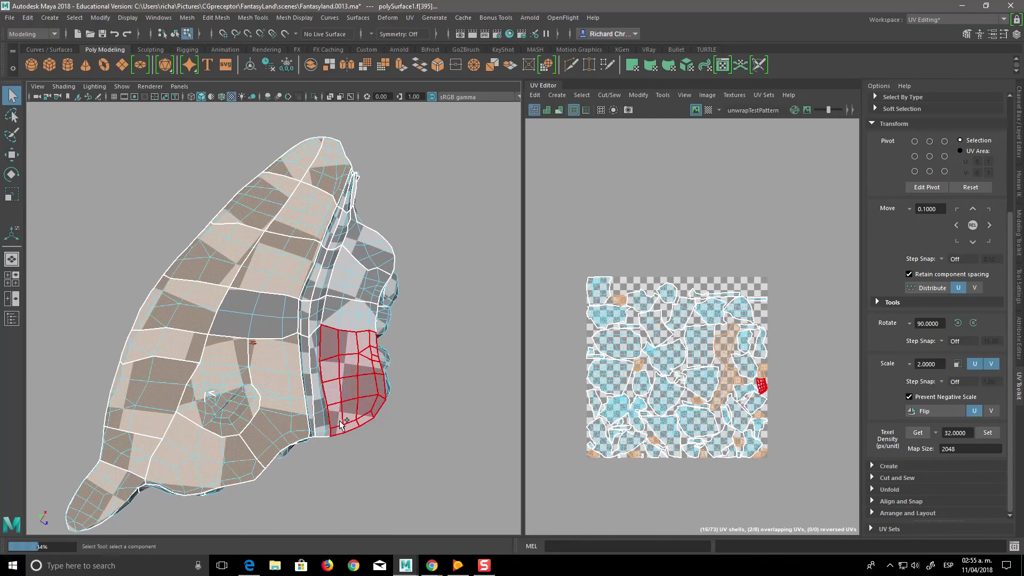
{"action": "left_click", "coordinate": [314, 394]}
{"action": "left_click", "coordinate": [315, 401]}
{"action": "left_click", "coordinate": [304, 316]}
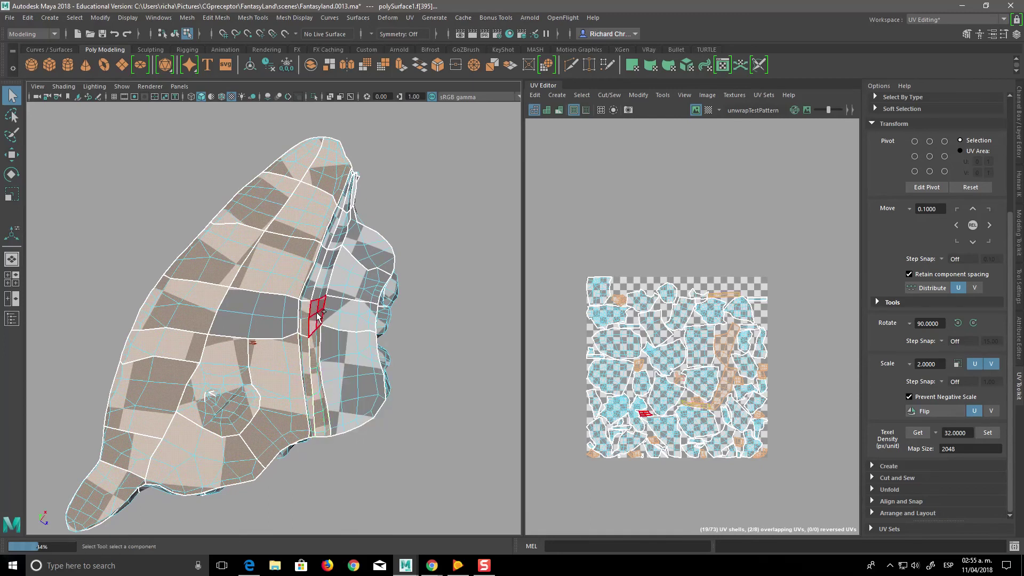
{"action": "left_click", "coordinate": [332, 256]}
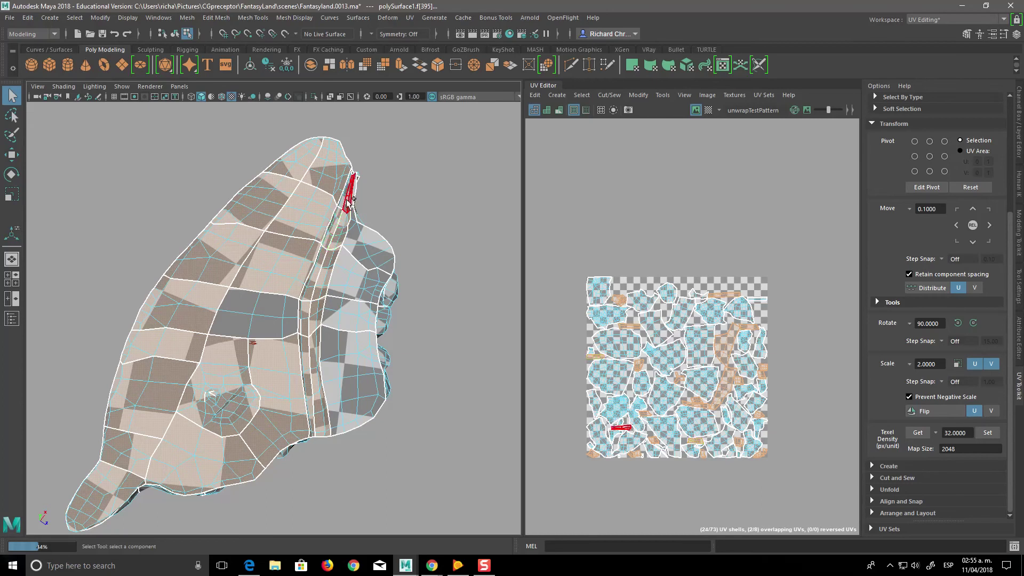
Step: Add more top-surface face shells and patches to the selection
{"action": "scroll", "coordinate": [347, 320], "scroll_direction": "up", "scroll_amount": 3}
{"action": "scroll", "coordinate": [347, 373], "scroll_direction": "up", "scroll_amount": 3}
{"action": "left_click", "coordinate": [349, 404]}
{"action": "left_click", "coordinate": [374, 305]}
{"action": "left_click_drag", "start_coordinate": [374, 304], "coordinate": [421, 459], "text": "alt"}
{"action": "left_click", "coordinate": [397, 406]}
{"action": "mouse_move", "coordinate": [447, 415]}
{"action": "left_mouse_down", "text": "alt"}
{"action": "mouse_move", "coordinate": [400, 447]}
{"action": "mouse_move", "coordinate": [400, 423]}
{"action": "left_mouse_up", "text": "alt"}
Step: Add crevice faces and a larger face group on the top to the selection
{"action": "scroll", "coordinate": [395, 480], "scroll_direction": "up", "scroll_amount": 5}
{"action": "left_click", "coordinate": [239, 489]}
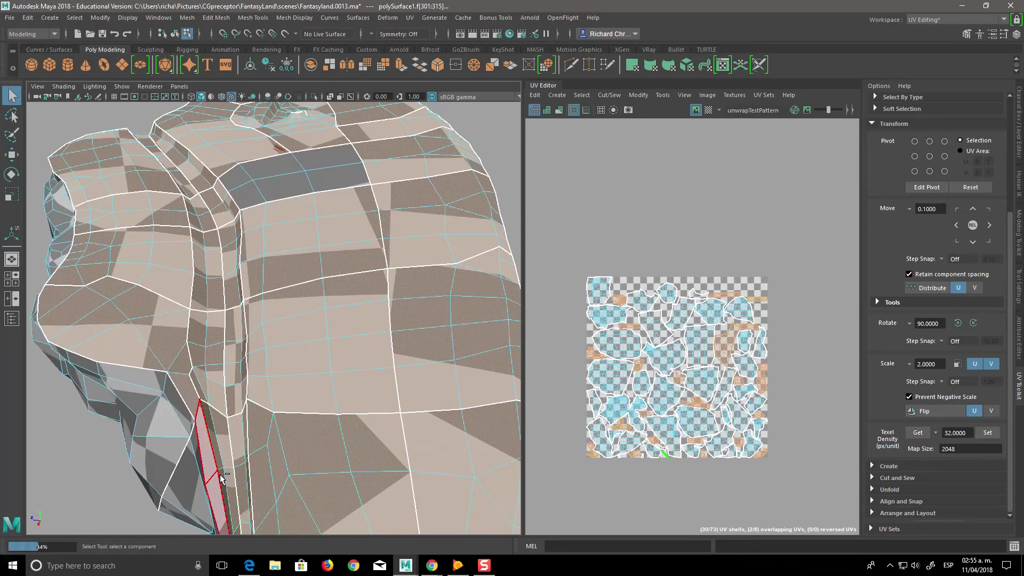
{"action": "left_click", "coordinate": [332, 470]}
{"action": "scroll", "coordinate": [342, 475], "scroll_direction": "down", "scroll_amount": 5}
{"action": "scroll", "coordinate": [357, 483], "scroll_direction": "up", "scroll_amount": 5}
{"action": "mouse_move", "coordinate": [360, 485]}
{"action": "left_mouse_down", "text": "alt"}
{"action": "mouse_move", "coordinate": [375, 388]}
{"action": "mouse_move", "coordinate": [396, 428]}
{"action": "mouse_move", "coordinate": [417, 405]}
{"action": "left_mouse_up", "text": "alt"}
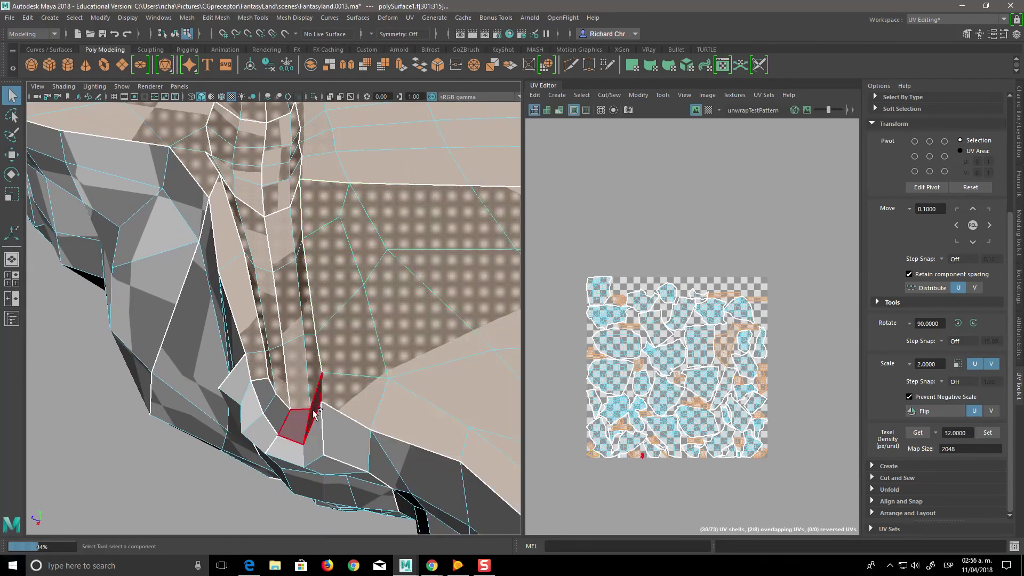
{"action": "mouse_move", "coordinate": [271, 407]}
{"action": "left_mouse_down", "text": "alt"}
{"action": "mouse_move", "coordinate": [383, 472]}
{"action": "mouse_move", "coordinate": [463, 433]}
{"action": "mouse_move", "coordinate": [361, 402]}
{"action": "mouse_move", "coordinate": [430, 340]}
{"action": "mouse_move", "coordinate": [416, 385]}
{"action": "left_mouse_up", "text": "alt"}
{"action": "scroll", "coordinate": [453, 405], "scroll_direction": "down", "scroll_amount": 5}
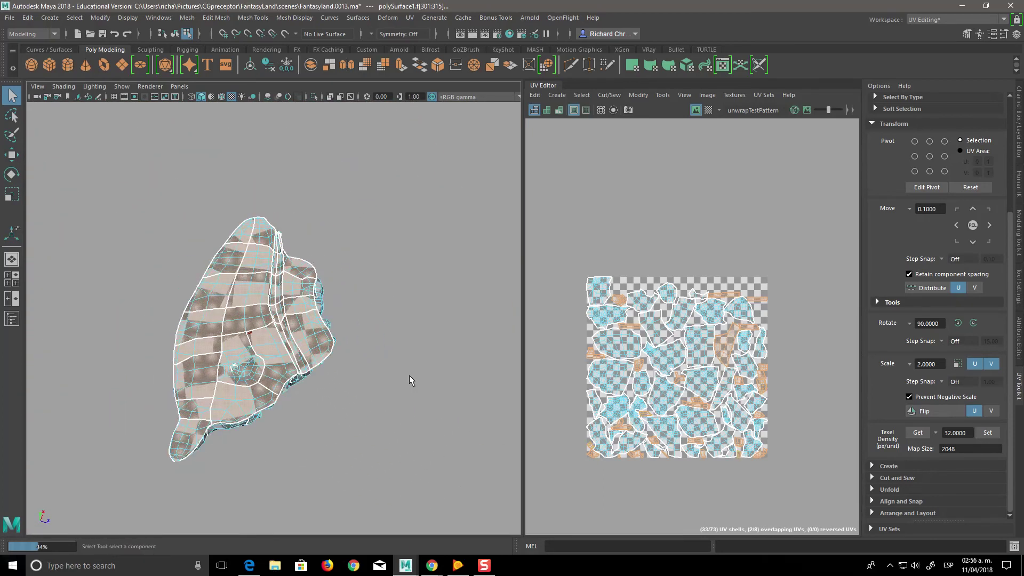
{"action": "mouse_move", "coordinate": [297, 402]}
{"action": "left_mouse_down", "text": "alt"}
{"action": "mouse_move", "coordinate": [379, 414]}
{"action": "mouse_move", "coordinate": [426, 389]}
{"action": "mouse_move", "coordinate": [456, 329]}
{"action": "mouse_move", "coordinate": [536, 323]}
{"action": "mouse_move", "coordinate": [405, 299]}
{"action": "mouse_move", "coordinate": [397, 343]}
{"action": "mouse_move", "coordinate": [448, 358]}
{"action": "left_mouse_up", "text": "alt"}
Step: Remove underside faces from the selection, leaving only the flat top selected
{"action": "left_click_drag", "start_coordinate": [122, 265], "coordinate": [153, 270], "text": "ctrl"}
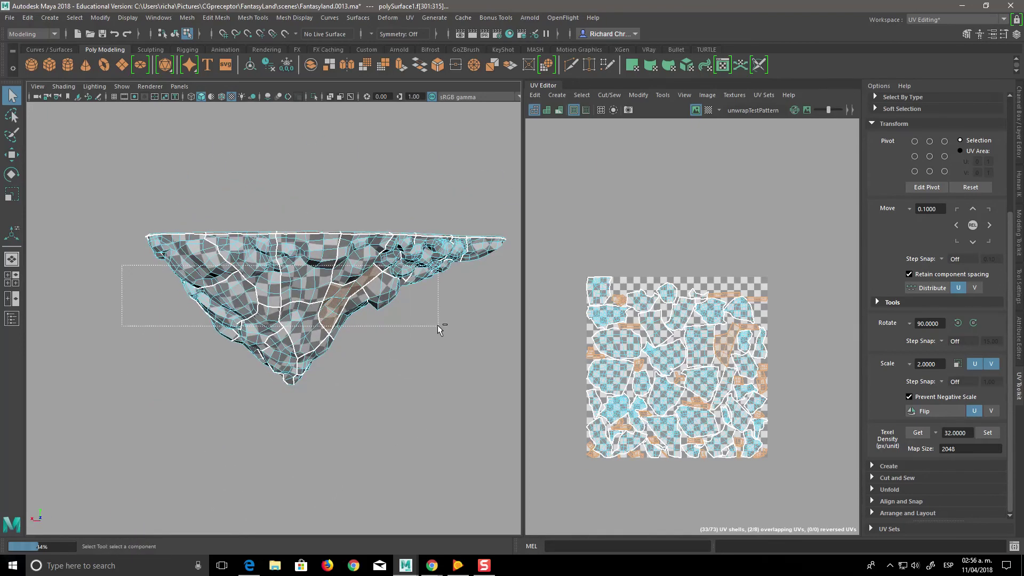
{"action": "mouse_move", "coordinate": [431, 326]}
{"action": "left_mouse_down", "text": "ctrl"}
{"action": "mouse_move", "coordinate": [466, 355]}
{"action": "mouse_move", "coordinate": [327, 408]}
{"action": "mouse_move", "coordinate": [183, 372]}
{"action": "left_mouse_up", "text": "ctrl"}
{"action": "right_click_drag", "start_coordinate": [183, 372], "coordinate": [342, 361], "text": "alt"}
{"action": "mouse_move", "coordinate": [342, 361]}
{"action": "left_mouse_down", "text": "alt"}
{"action": "mouse_move", "coordinate": [370, 395]}
{"action": "mouse_move", "coordinate": [384, 377]}
{"action": "mouse_move", "coordinate": [442, 427]}
{"action": "mouse_move", "coordinate": [423, 392]}
{"action": "left_mouse_up", "text": "alt"}
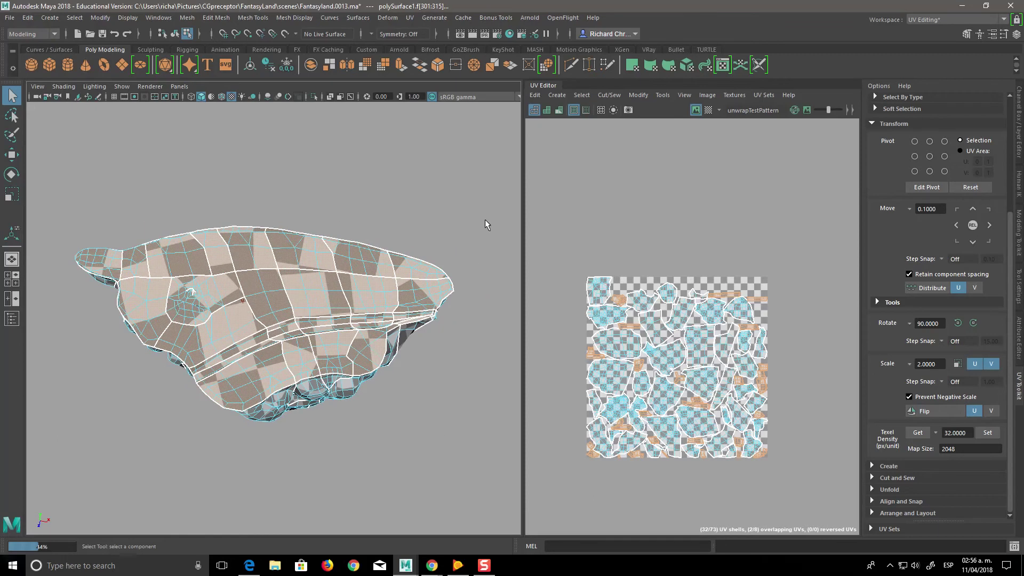
Step: Open Planar Mapping Options from the UV menu (Y-axis projection, fit to bounding box)
{"action": "left_click", "coordinate": [410, 18]}
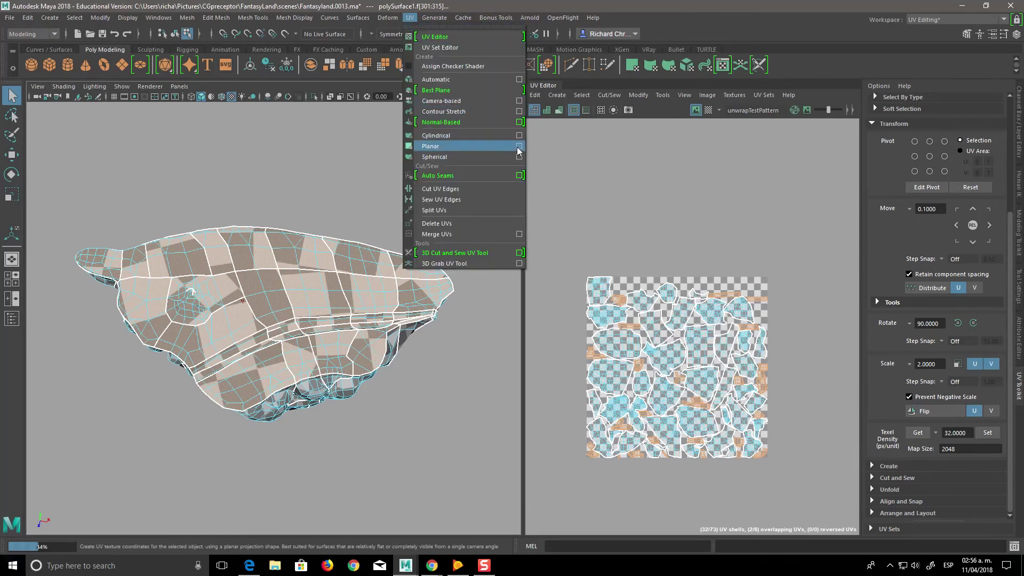
{"action": "left_click", "coordinate": [519, 146]}
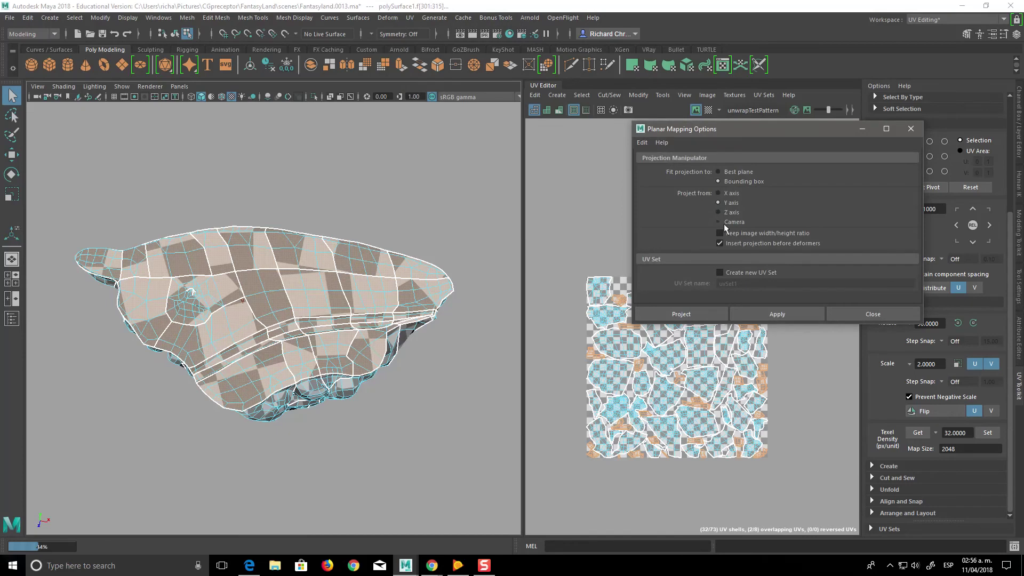
{"action": "mouse_move", "coordinate": [143, 498]}
{"action": "left_mouse_down", "text": "alt"}
{"action": "mouse_move", "coordinate": [137, 466]}
{"action": "mouse_move", "coordinate": [60, 514]}
{"action": "left_mouse_up", "text": "alt"}
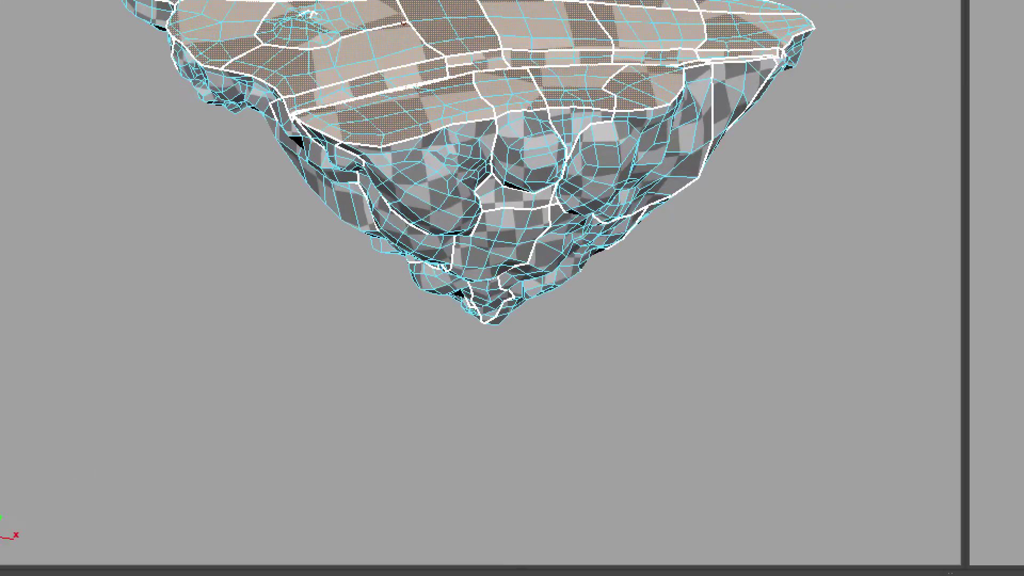
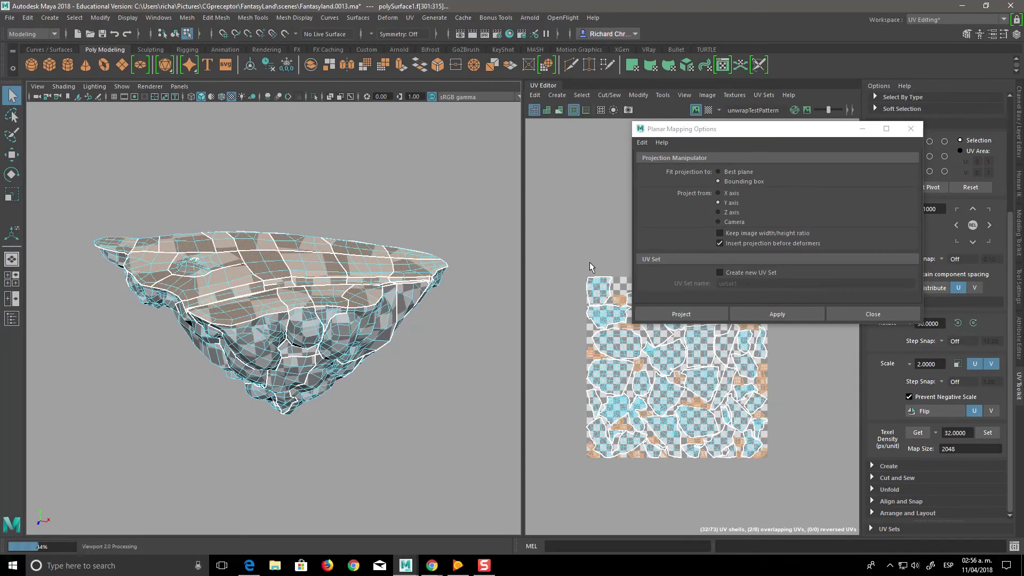
Step: Apply a trial planar projection, inspect it from above and the side, then undo it
{"action": "left_click", "coordinate": [732, 194]}
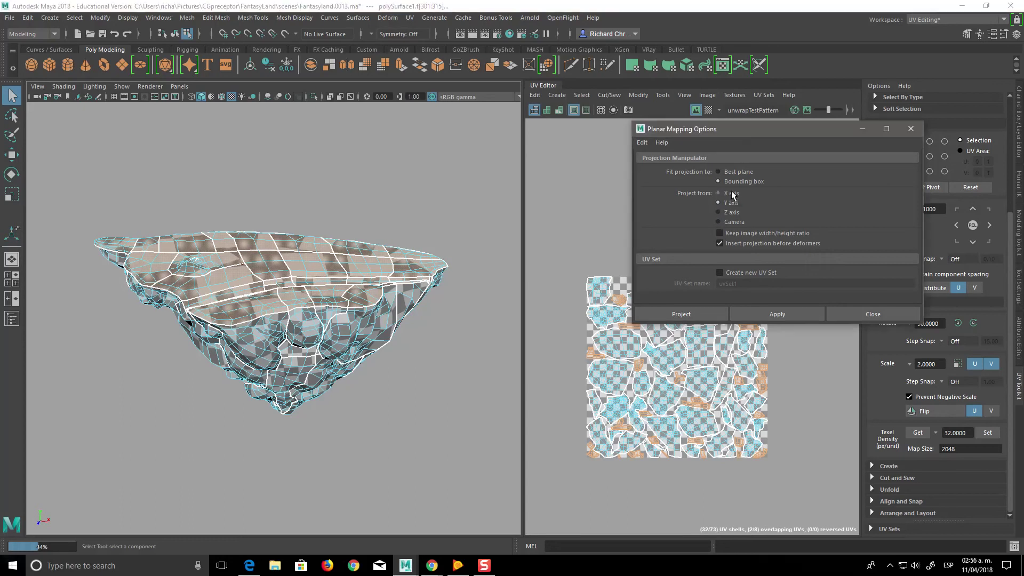
{"action": "left_click", "coordinate": [693, 314]}
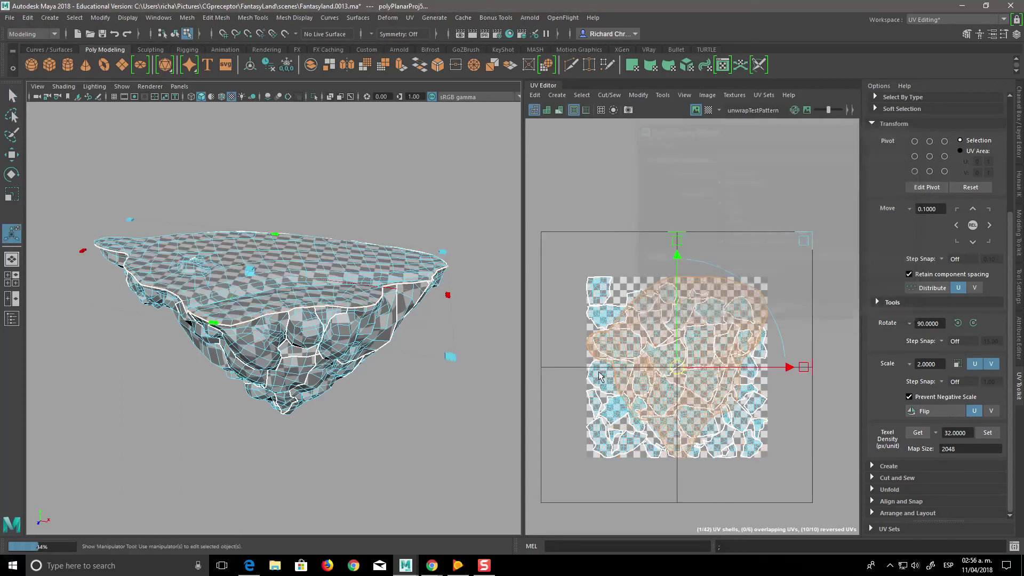
{"action": "mouse_move", "coordinate": [408, 446]}
{"action": "left_mouse_down", "text": "alt"}
{"action": "mouse_move", "coordinate": [408, 487]}
{"action": "mouse_move", "coordinate": [420, 496]}
{"action": "mouse_move", "coordinate": [426, 434]}
{"action": "left_mouse_up", "text": "alt"}
{"action": "mouse_move", "coordinate": [425, 434]}
{"action": "right_mouse_down", "text": "alt"}
{"action": "mouse_move", "coordinate": [433, 458]}
{"action": "mouse_move", "coordinate": [417, 460]}
{"action": "right_mouse_up", "text": "alt"}
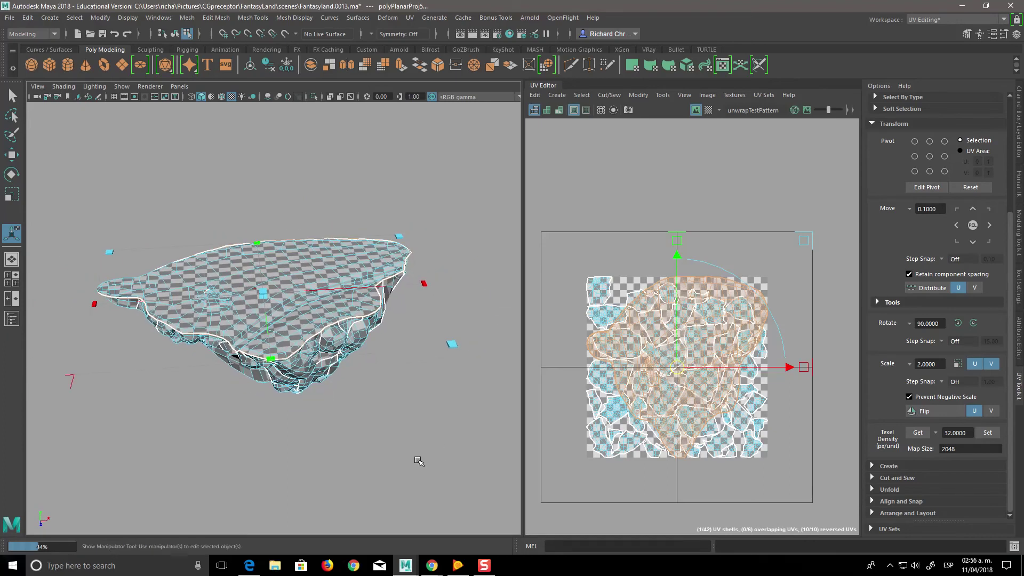
{"action": "key", "text": "ctrl+z"}
{"action": "key", "text": "ctrl+z"}
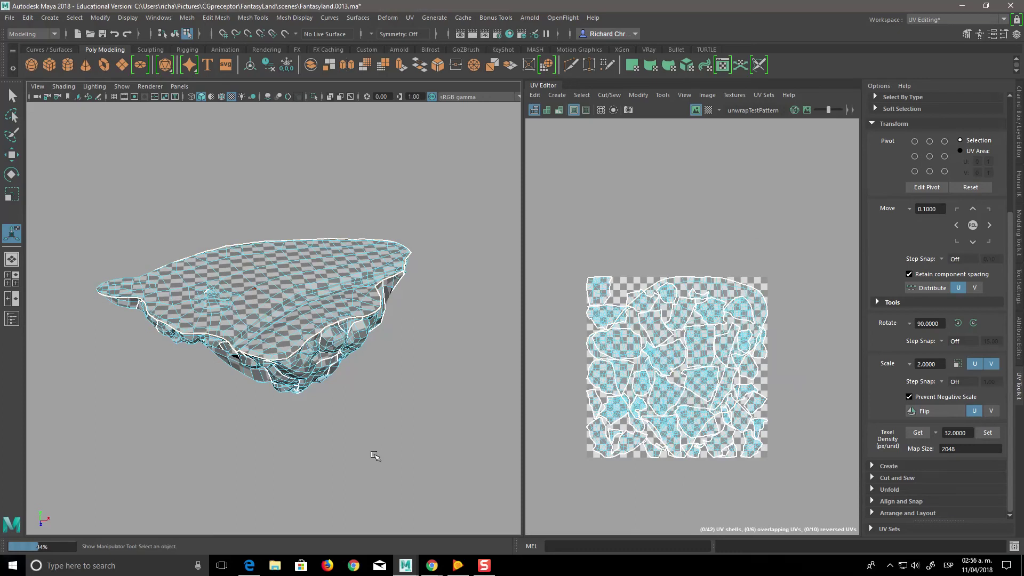
{"action": "mouse_move", "coordinate": [380, 416]}
{"action": "left_mouse_down", "text": "alt"}
{"action": "mouse_move", "coordinate": [389, 435]}
{"action": "mouse_move", "coordinate": [458, 479]}
{"action": "left_mouse_up", "text": "alt"}
Step: Marquee-select four successive rim face patches and planar-project each one
{"action": "left_click_drag", "start_coordinate": [339, 426], "coordinate": [372, 447]}
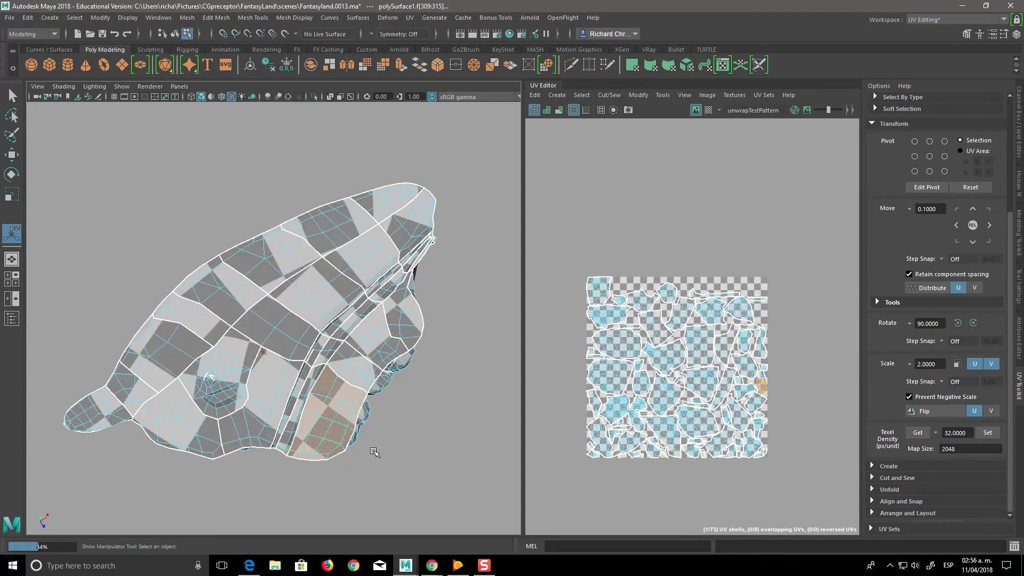
{"action": "key", "text": "g"}
{"action": "left_click_drag", "start_coordinate": [327, 340], "coordinate": [374, 392]}
{"action": "key", "text": "g"}
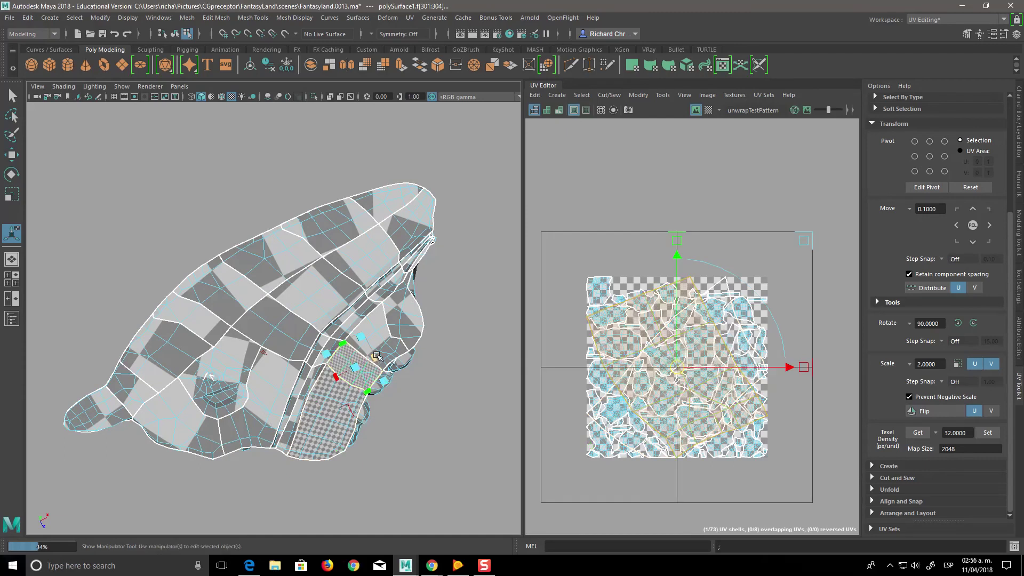
{"action": "left_click_drag", "start_coordinate": [363, 272], "coordinate": [422, 357]}
{"action": "key", "text": "g"}
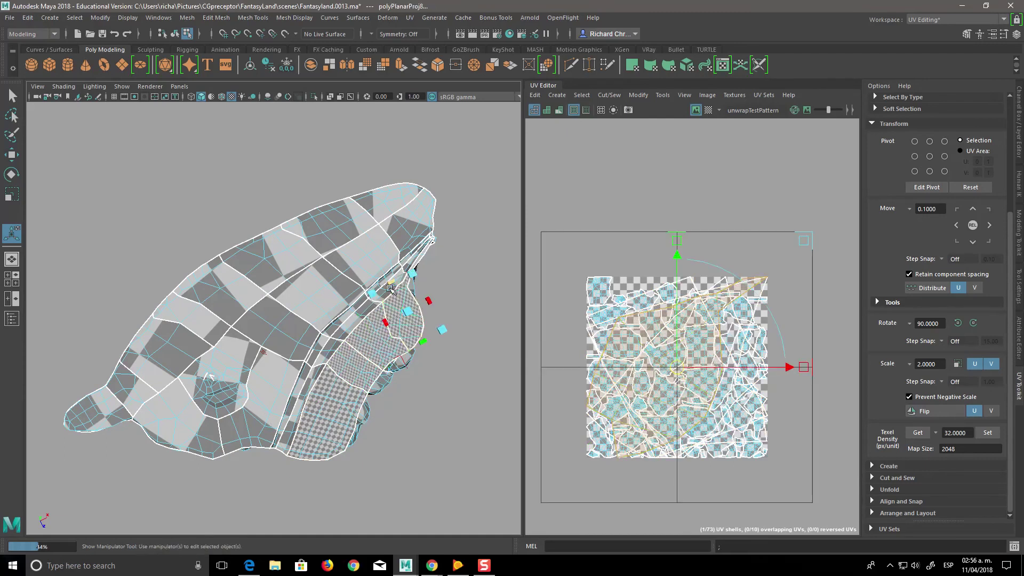
{"action": "mouse_move", "coordinate": [359, 319]}
{"action": "left_mouse_down"}
{"action": "mouse_move", "coordinate": [314, 384]}
{"action": "mouse_move", "coordinate": [366, 456]}
{"action": "left_mouse_up"}
{"action": "key", "text": "g"}
{"action": "key", "text": "g"}
{"action": "key", "text": "g"}
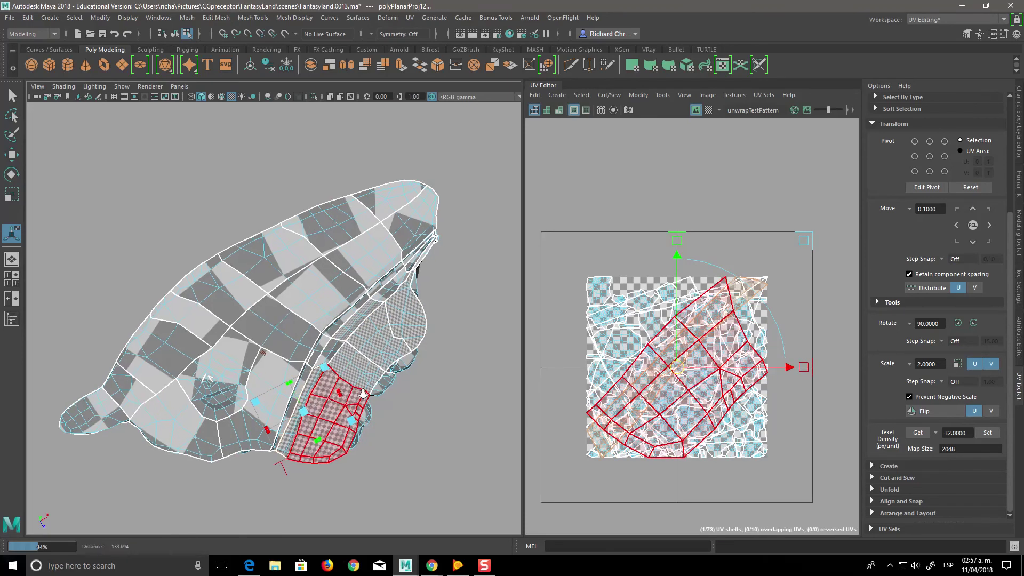
Step: Zoom in and planar-project two rim faces, their neighbours, and the lower strip faces
{"action": "scroll", "coordinate": [347, 382], "scroll_direction": "up", "scroll_amount": 3}
{"action": "left_click", "coordinate": [376, 384]}
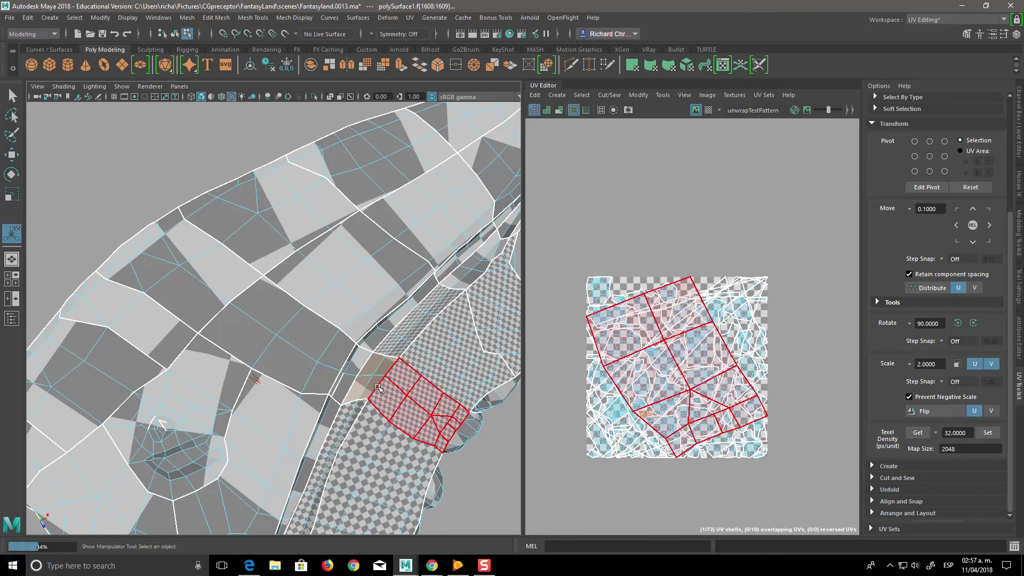
{"action": "key", "text": "g"}
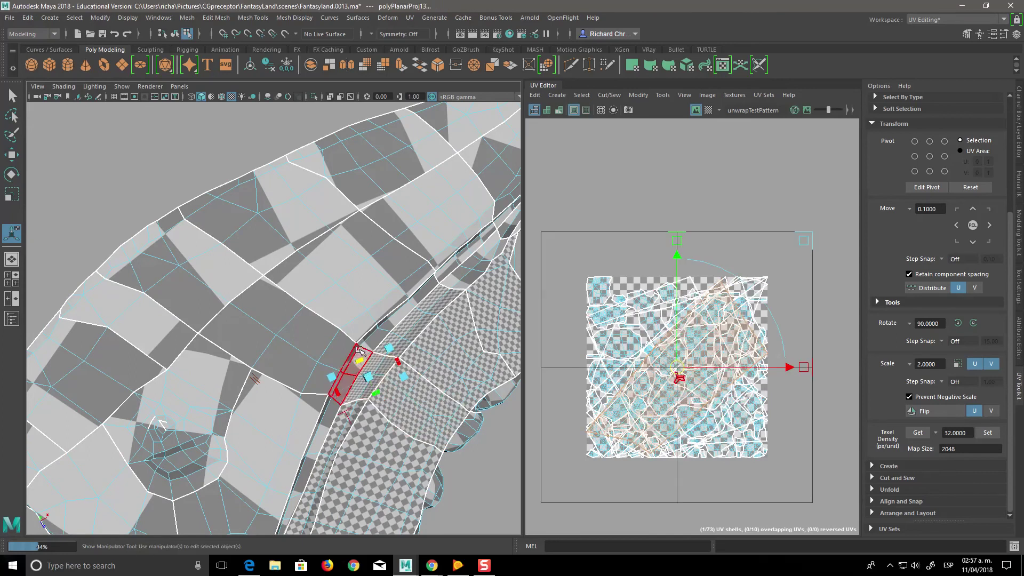
{"action": "left_click", "coordinate": [376, 334]}
{"action": "key", "text": "g"}
{"action": "left_click", "coordinate": [383, 337]}
{"action": "key", "text": "g"}
{"action": "left_click", "coordinate": [325, 443]}
{"action": "key", "text": "g"}
Step: Planar-project the strip faces along the rim and the upper faces lacking clean UVs
{"action": "left_click", "coordinate": [461, 262]}
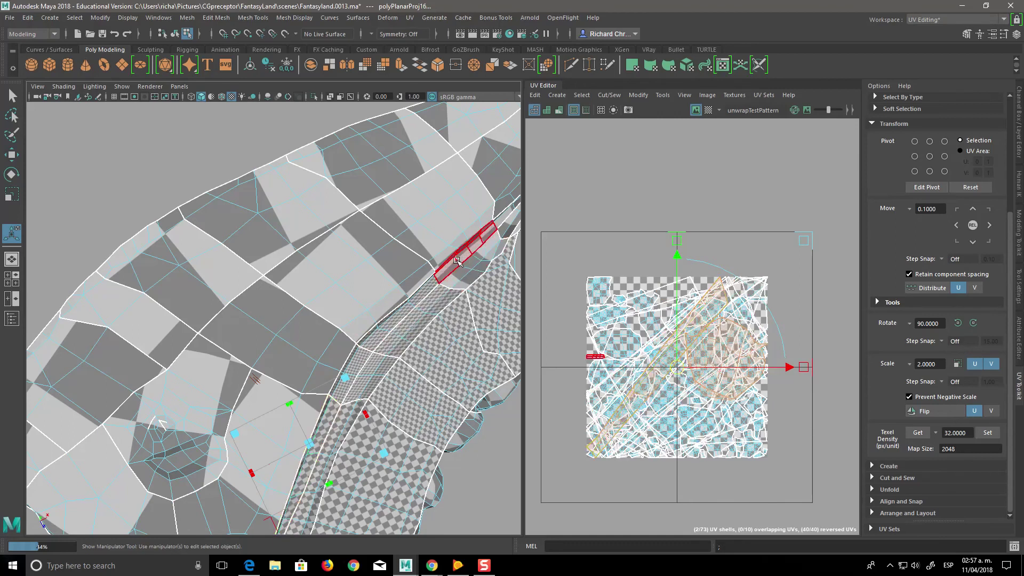
{"action": "key", "text": "g"}
{"action": "left_click", "coordinate": [459, 288], "text": "shift"}
{"action": "key", "text": "g"}
{"action": "key", "text": "g"}
{"action": "left_click", "coordinate": [460, 281]}
{"action": "key", "text": "g"}
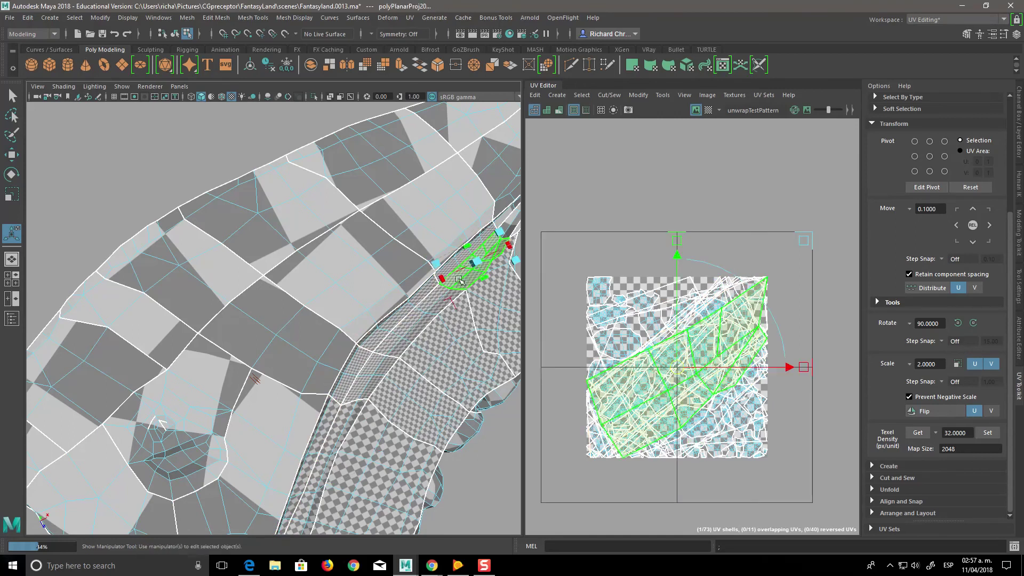
{"action": "left_click", "coordinate": [421, 219]}
Step: Planar-project the next face group and two lower face patches, then orbit to a new angle
{"action": "key", "text": "g"}
{"action": "left_click", "coordinate": [366, 286]}
{"action": "key", "text": "g"}
{"action": "key", "text": "g"}
{"action": "left_click", "coordinate": [267, 437]}
{"action": "key", "text": "g"}
{"action": "left_click", "coordinate": [235, 475]}
{"action": "key", "text": "g"}
{"action": "mouse_move", "coordinate": [299, 469]}
{"action": "left_mouse_down", "text": "alt"}
{"action": "mouse_move", "coordinate": [323, 397]}
{"action": "mouse_move", "coordinate": [277, 351]}
{"action": "left_mouse_up", "text": "alt"}
Step: Planar-project the side, bottom-left, lower and higher face patches one by one
{"action": "left_click", "coordinate": [277, 351]}
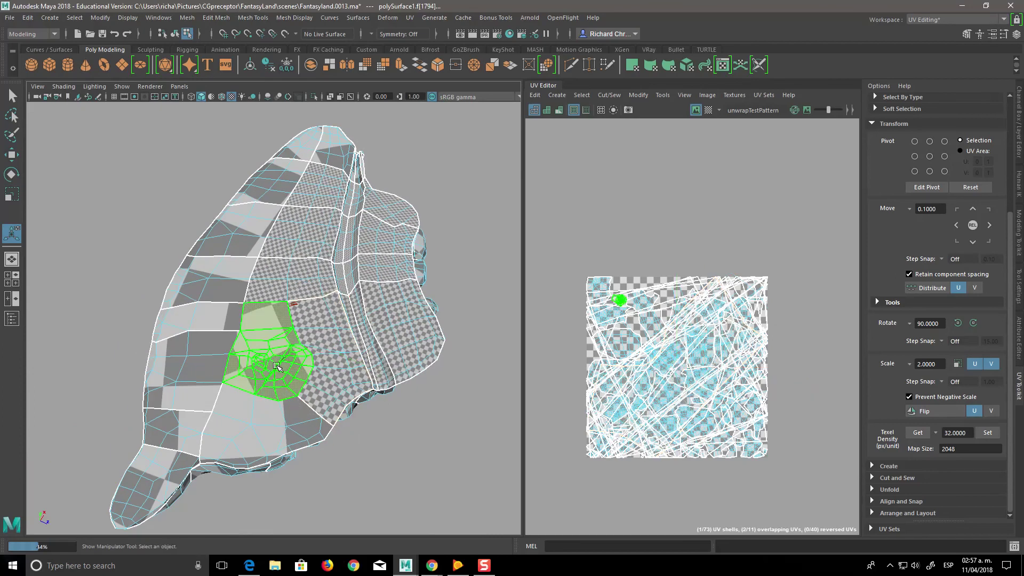
{"action": "key", "text": "g"}
{"action": "left_click", "coordinate": [256, 427]}
{"action": "key", "text": "g"}
{"action": "left_click", "coordinate": [186, 432]}
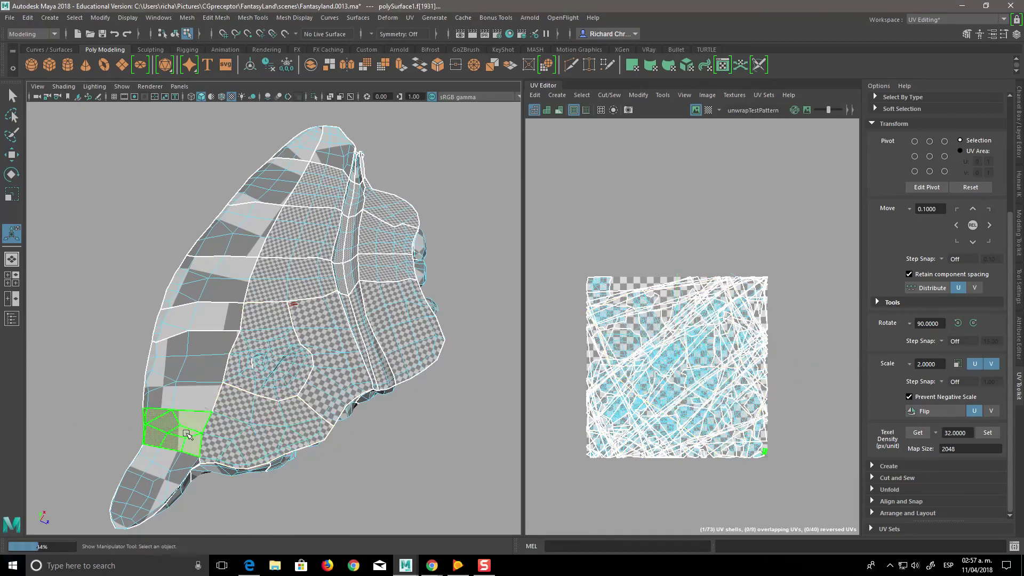
{"action": "key", "text": "g"}
{"action": "left_click", "coordinate": [203, 366]}
{"action": "key", "text": "g"}
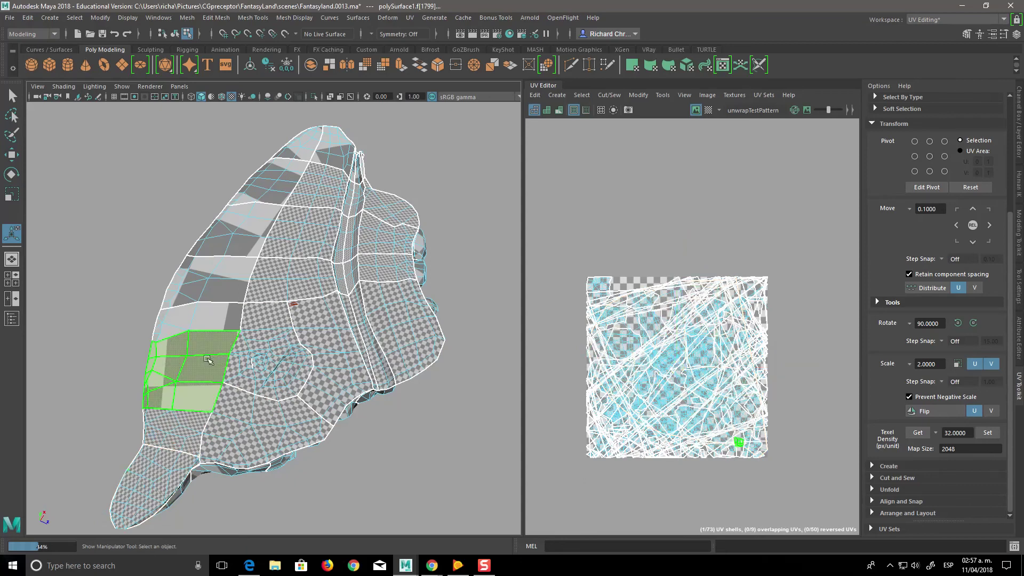
{"action": "left_click", "coordinate": [232, 313]}
{"action": "key", "text": "g"}
Step: Planar-project the faces up the surface and around the mesh tip, face by face
{"action": "left_click", "coordinate": [251, 247]}
{"action": "left_click", "coordinate": [256, 223]}
{"action": "left_click", "coordinate": [289, 182]}
{"action": "key", "text": "g"}
{"action": "left_click", "coordinate": [308, 140]}
{"action": "key", "text": "g"}
{"action": "left_click", "coordinate": [320, 146]}
{"action": "key", "text": "g"}
{"action": "left_click", "coordinate": [355, 192]}
{"action": "key", "text": "g"}
Step: Select the two narrow strip faces and the next faces, then zoom in on them
{"action": "mouse_move", "coordinate": [454, 433]}
{"action": "left_mouse_down", "text": "alt"}
{"action": "mouse_move", "coordinate": [414, 407]}
{"action": "mouse_move", "coordinate": [412, 498]}
{"action": "mouse_move", "coordinate": [418, 384]}
{"action": "mouse_move", "coordinate": [460, 393]}
{"action": "mouse_move", "coordinate": [373, 464]}
{"action": "mouse_move", "coordinate": [402, 499]}
{"action": "mouse_move", "coordinate": [299, 438]}
{"action": "left_mouse_up", "text": "alt"}
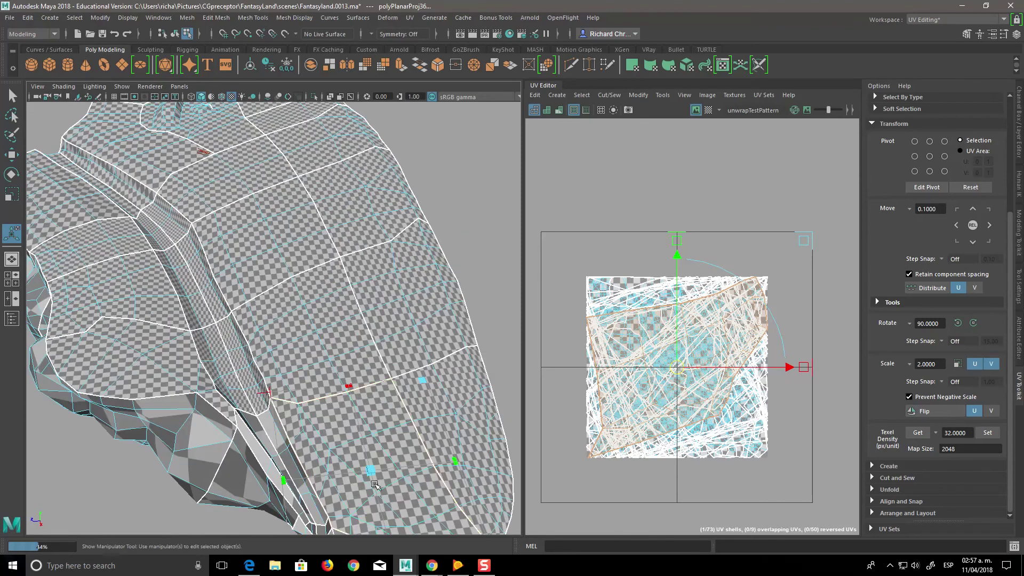
{"action": "left_click", "coordinate": [286, 457]}
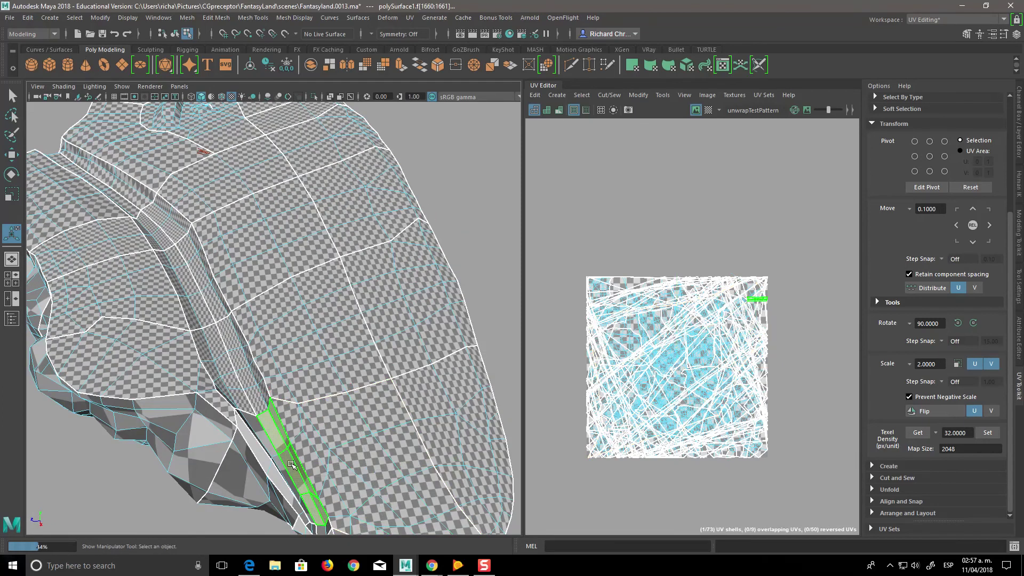
{"action": "right_click_drag", "start_coordinate": [292, 466], "coordinate": [261, 434], "text": "shift"}
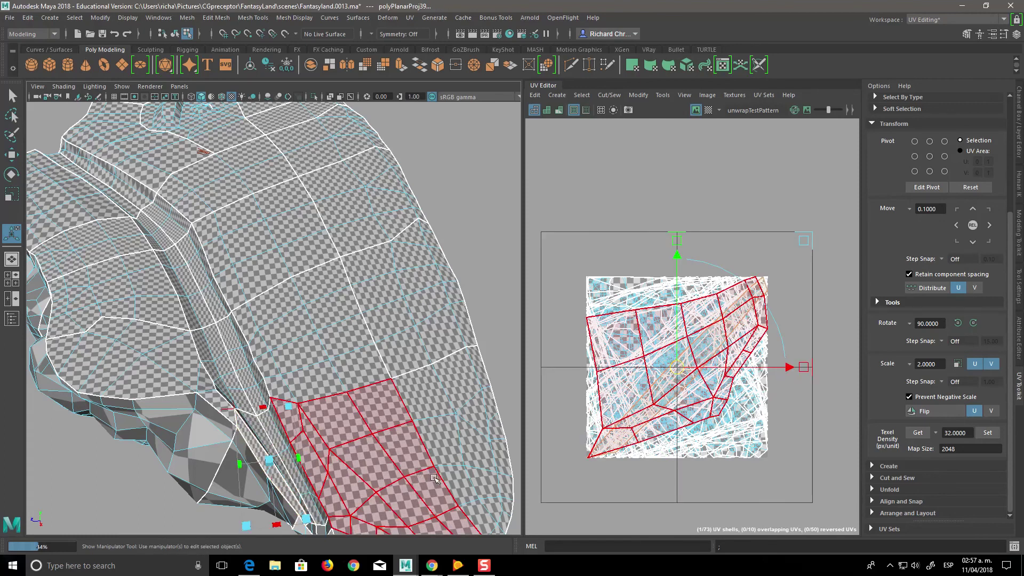
{"action": "left_click_drag", "start_coordinate": [331, 469], "coordinate": [377, 432], "text": "alt"}
{"action": "right_click_drag", "start_coordinate": [377, 432], "coordinate": [368, 338], "text": "alt"}
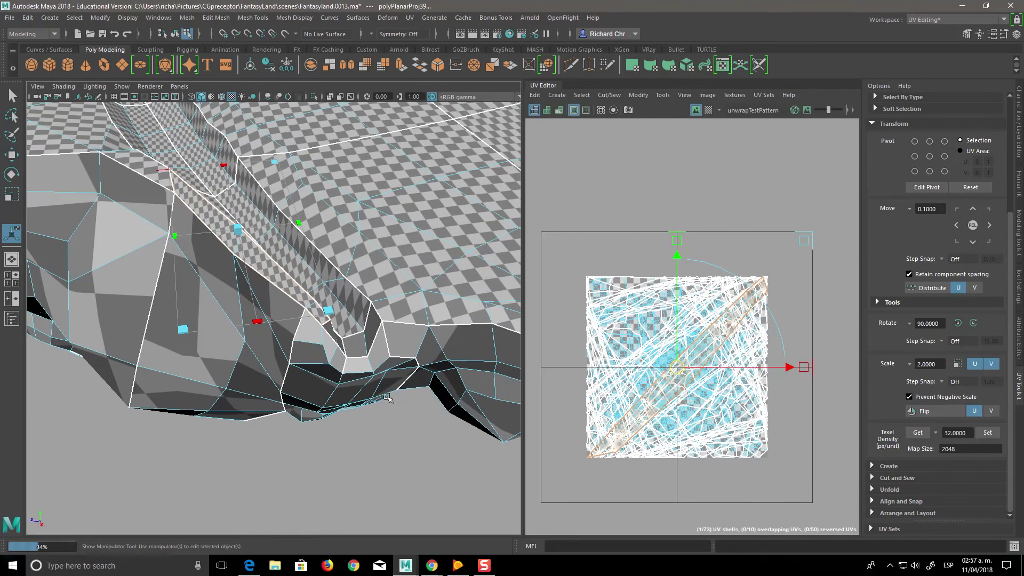
Step: Planar-project the crevice base faces, restoring the selection after an accidental deselect
{"action": "left_click", "coordinate": [367, 344]}
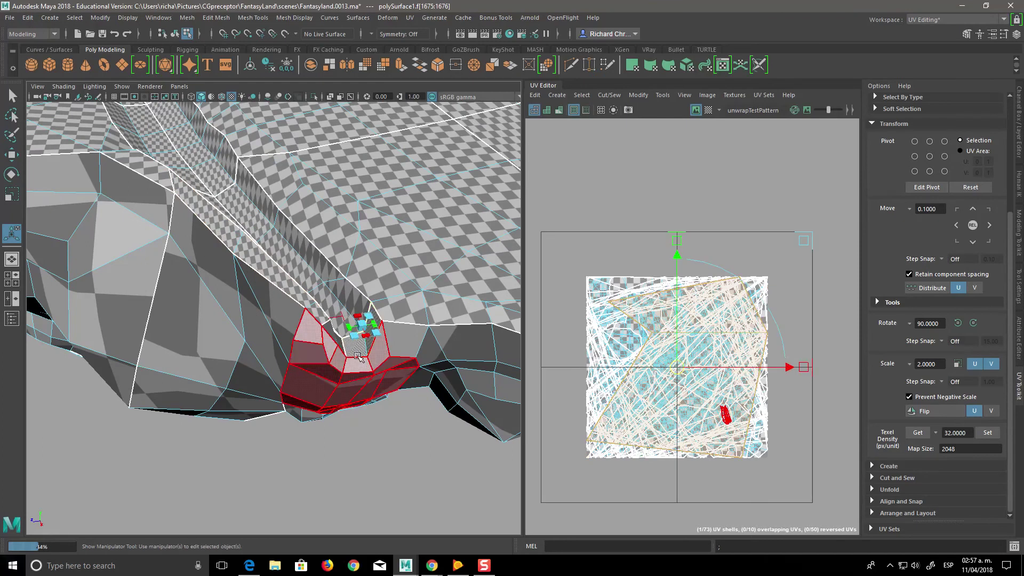
{"action": "left_click", "coordinate": [332, 334]}
{"action": "key", "text": "g"}
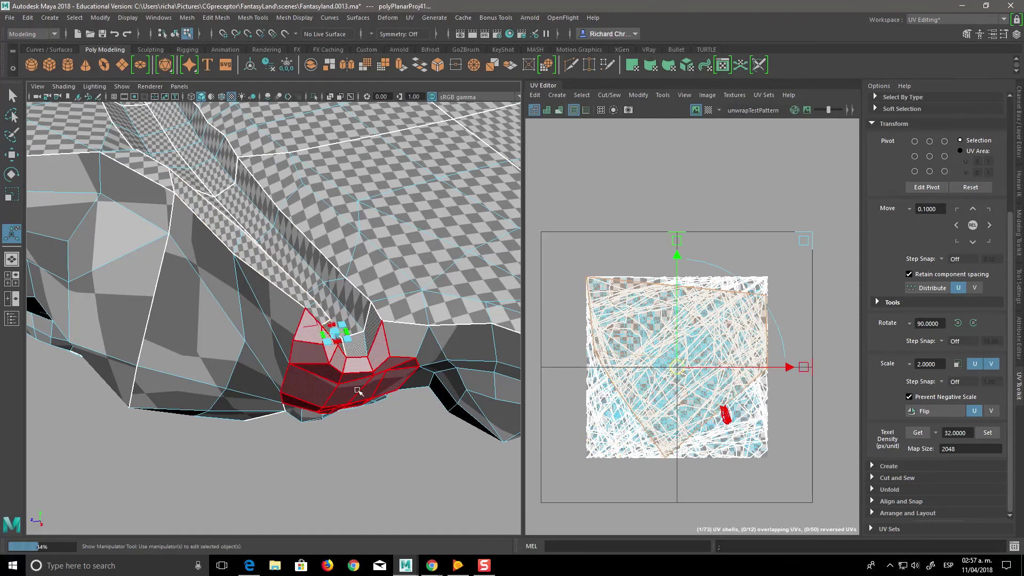
{"action": "mouse_move", "coordinate": [392, 450]}
{"action": "left_mouse_down", "text": "alt"}
{"action": "mouse_move", "coordinate": [327, 439]}
{"action": "mouse_move", "coordinate": [352, 438]}
{"action": "mouse_move", "coordinate": [318, 457]}
{"action": "left_mouse_up", "text": "alt"}
{"action": "left_click", "coordinate": [236, 486]}
{"action": "mouse_move", "coordinate": [240, 480]}
{"action": "left_mouse_down", "text": "alt"}
{"action": "mouse_move", "coordinate": [270, 453]}
{"action": "mouse_move", "coordinate": [221, 447]}
{"action": "mouse_move", "coordinate": [305, 432]}
{"action": "left_mouse_up", "text": "alt"}
{"action": "key", "text": "ctrl+z"}
Step: Orbit around the checkered island to inspect it, then switch to UV selection
{"action": "mouse_move", "coordinate": [376, 421]}
{"action": "left_mouse_down", "text": "alt"}
{"action": "mouse_move", "coordinate": [291, 395]}
{"action": "mouse_move", "coordinate": [388, 471]}
{"action": "mouse_move", "coordinate": [288, 406]}
{"action": "mouse_move", "coordinate": [383, 441]}
{"action": "mouse_move", "coordinate": [570, 378]}
{"action": "mouse_move", "coordinate": [598, 349]}
{"action": "mouse_move", "coordinate": [558, 319]}
{"action": "mouse_move", "coordinate": [372, 336]}
{"action": "mouse_move", "coordinate": [400, 343]}
{"action": "mouse_move", "coordinate": [379, 384]}
{"action": "left_mouse_up", "text": "alt"}
{"action": "right_click_drag", "start_coordinate": [380, 384], "coordinate": [419, 408], "text": "alt"}
{"action": "mouse_move", "coordinate": [419, 408]}
{"action": "left_mouse_down", "text": "alt"}
{"action": "mouse_move", "coordinate": [418, 436]}
{"action": "mouse_move", "coordinate": [352, 394]}
{"action": "left_mouse_up", "text": "alt"}
{"action": "right_click_drag", "start_coordinate": [353, 395], "coordinate": [347, 374], "text": "alt"}
{"action": "left_click_drag", "start_coordinate": [348, 374], "coordinate": [371, 461], "text": "alt"}
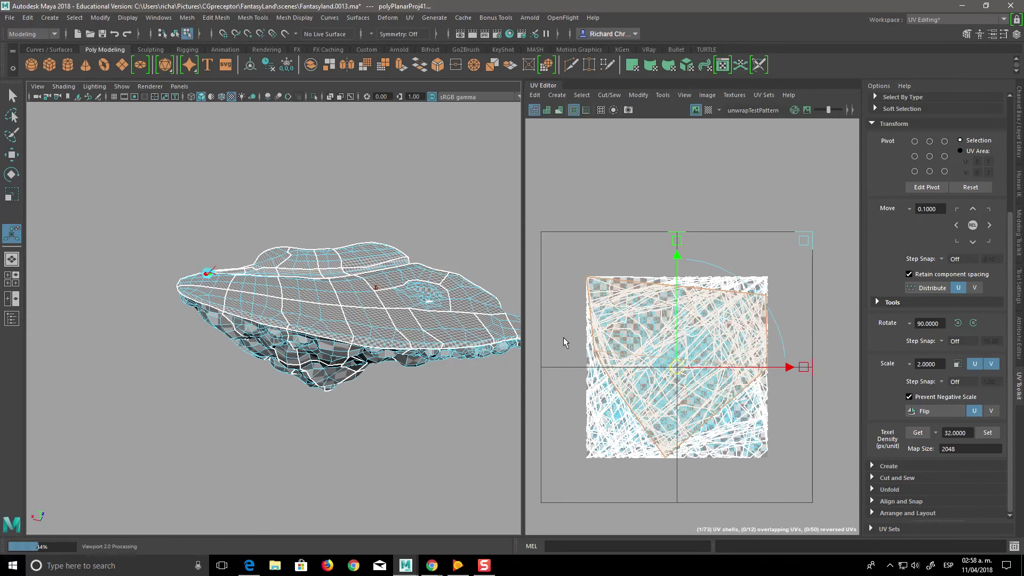
{"action": "right_click_drag", "start_coordinate": [565, 335], "coordinate": [570, 307]}
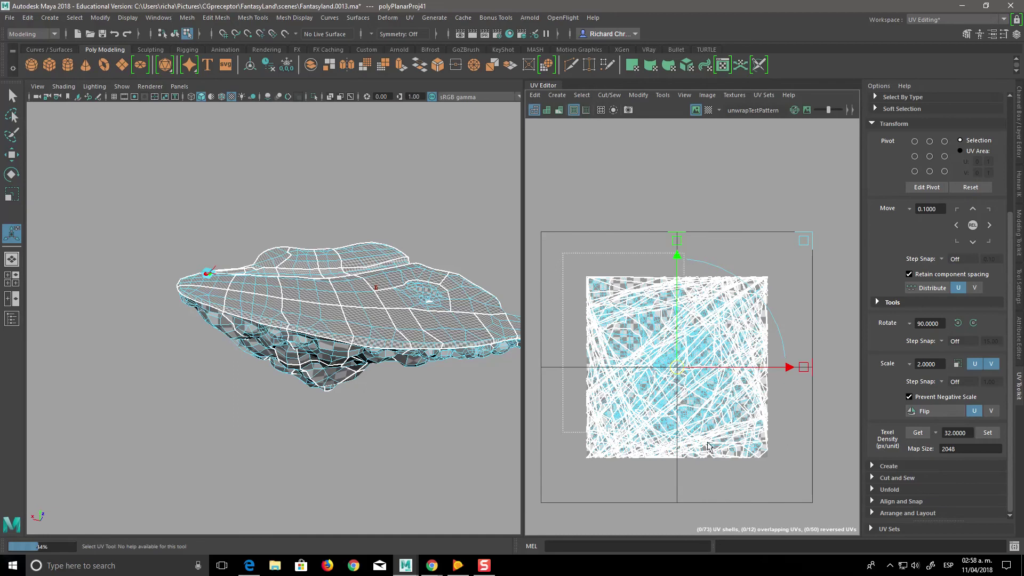
Step: Select all UVs, unfold them, and set texel density 32 at map size 2048
{"action": "key", "text": "ctrl+shift+a"}
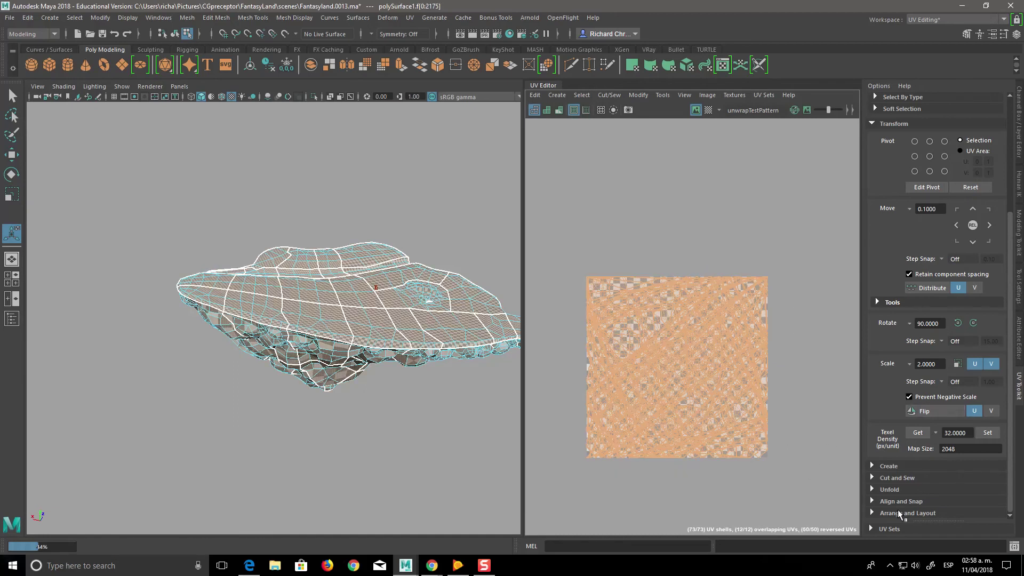
{"action": "left_click", "coordinate": [892, 491]}
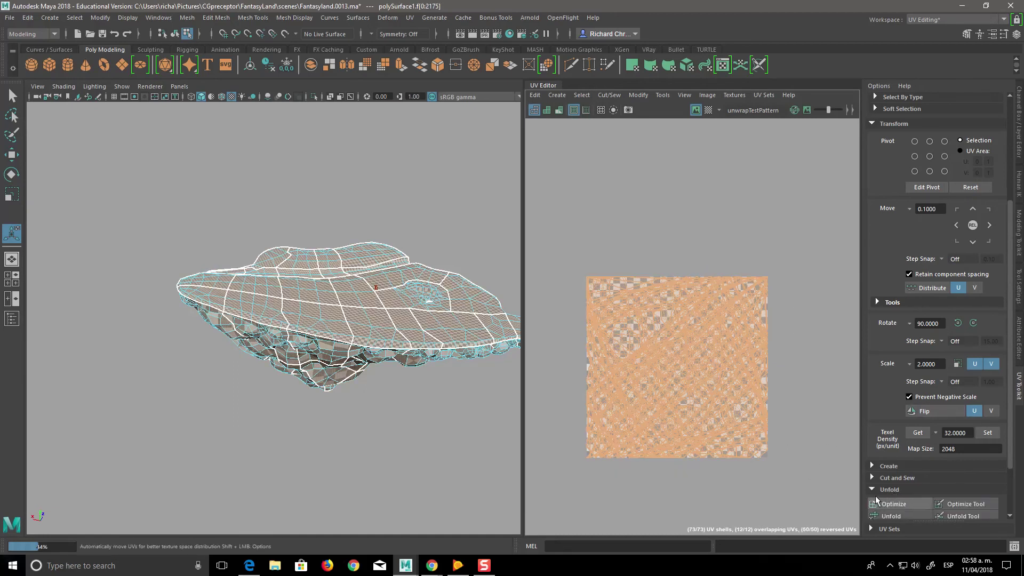
{"action": "scroll", "coordinate": [1003, 379], "scroll_direction": "down", "scroll_amount": 3}
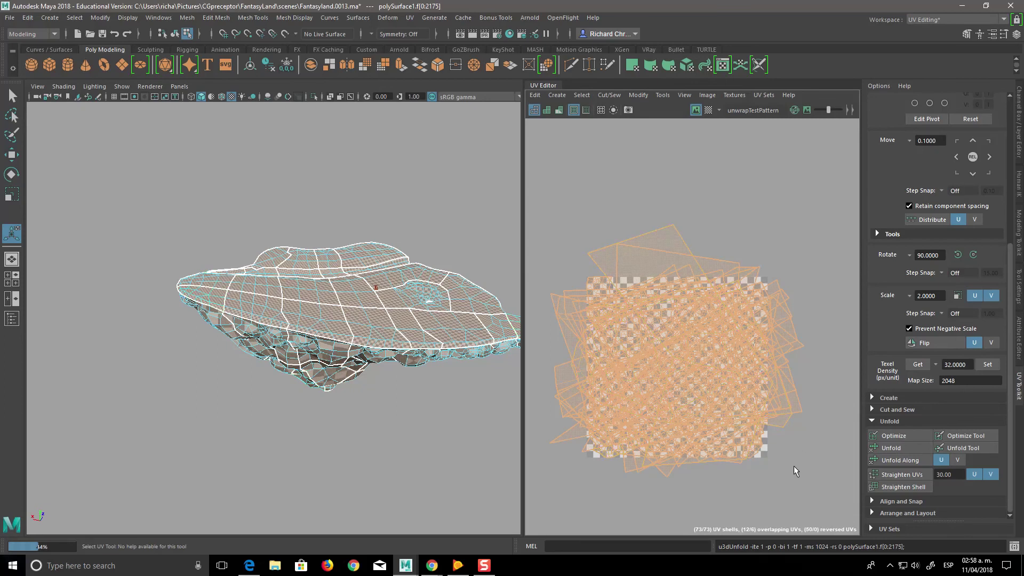
{"action": "left_click", "coordinate": [986, 369]}
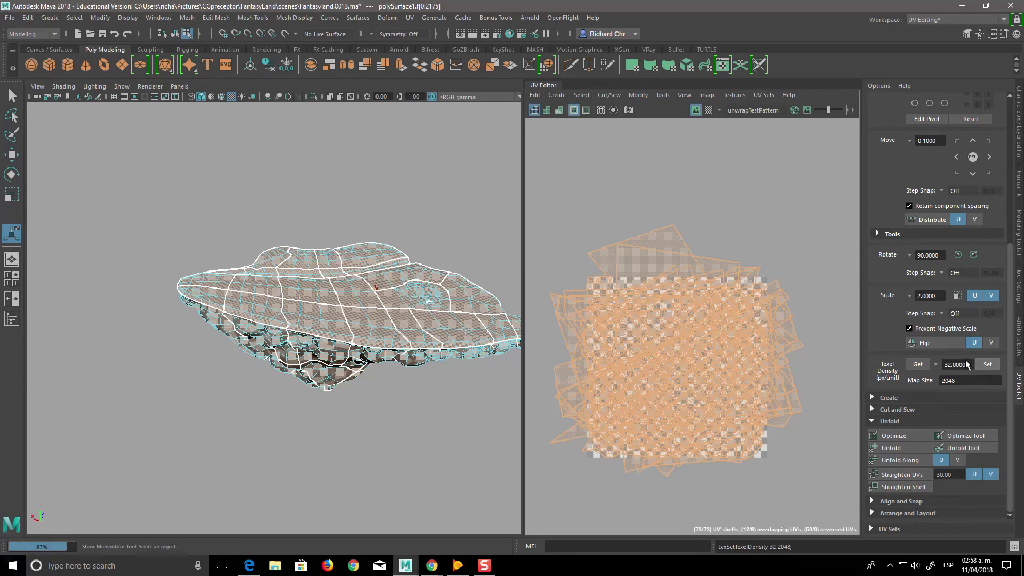
{"action": "mouse_move", "coordinate": [375, 476]}
{"action": "right_mouse_down", "text": "alt"}
{"action": "mouse_move", "coordinate": [366, 462]}
{"action": "mouse_move", "coordinate": [424, 511]}
{"action": "right_mouse_up", "text": "alt"}
{"action": "left_click_drag", "start_coordinate": [424, 512], "coordinate": [529, 455], "text": "alt"}
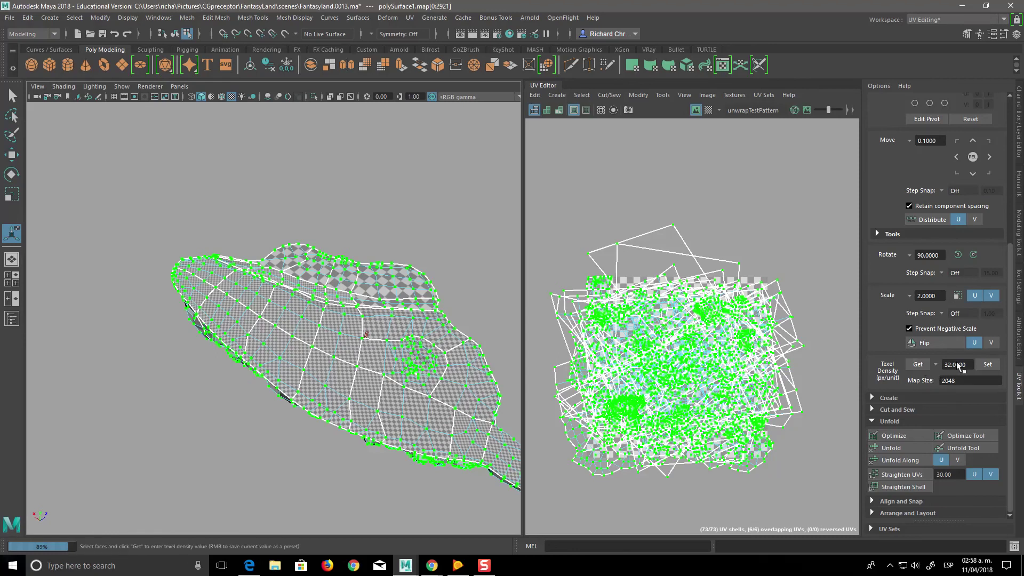
Step: Set the texel density preset to 8 and marquee-select all the island's UVs
{"action": "left_click", "coordinate": [938, 365]}
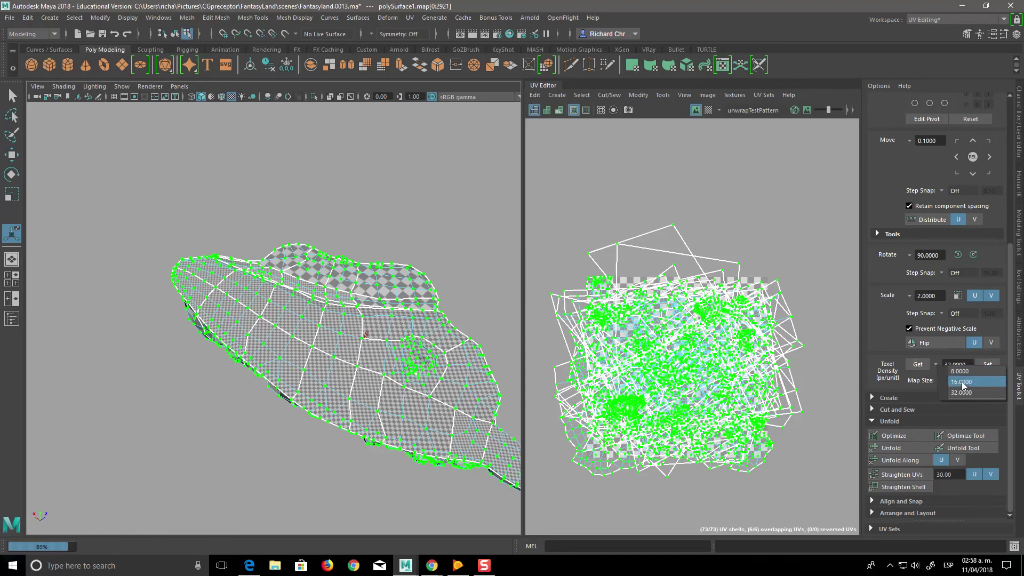
{"action": "left_click", "coordinate": [960, 371]}
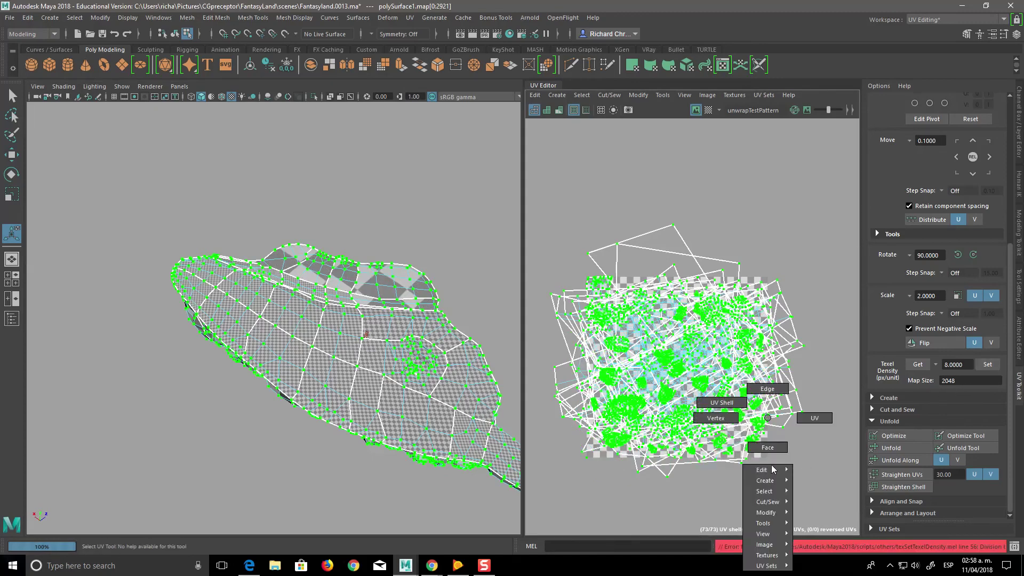
{"action": "right_click_drag", "start_coordinate": [771, 465], "coordinate": [716, 404]}
{"action": "left_click_drag", "start_coordinate": [537, 216], "coordinate": [810, 489]}
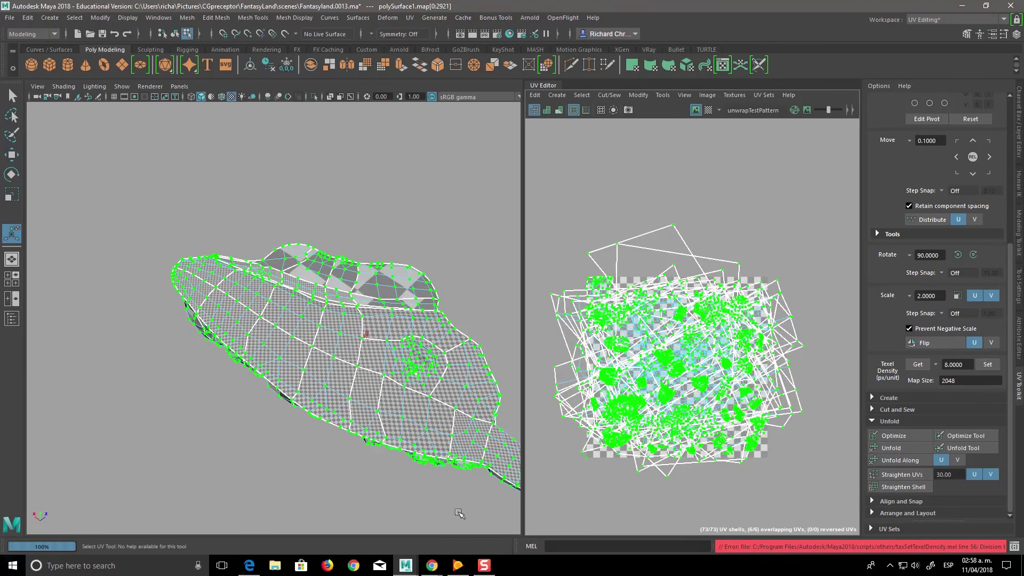
{"action": "mouse_move", "coordinate": [693, 487]}
{"action": "right_mouse_down", "text": "alt"}
{"action": "mouse_move", "coordinate": [669, 447]}
{"action": "mouse_move", "coordinate": [699, 470]}
{"action": "right_mouse_up", "text": "alt"}
{"action": "mouse_move", "coordinate": [463, 493]}
{"action": "left_mouse_down", "text": "alt"}
{"action": "mouse_move", "coordinate": [422, 484]}
{"action": "mouse_move", "coordinate": [409, 500]}
{"action": "left_mouse_up", "text": "alt"}
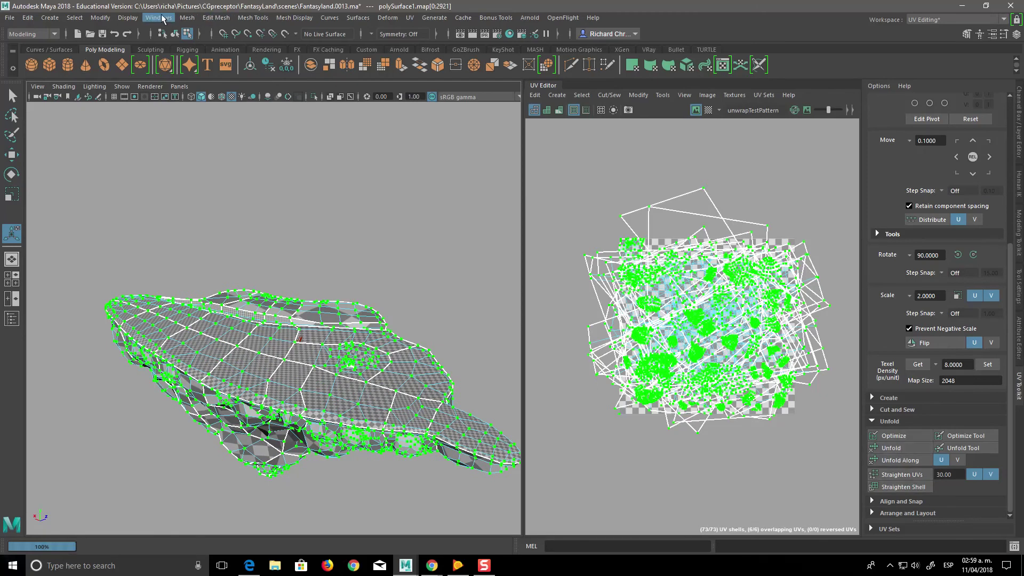
Step: Browse the loaded plug-ins in Plug-in Manager, close it, and unfold the UVs again
{"action": "left_click", "coordinate": [169, 20]}
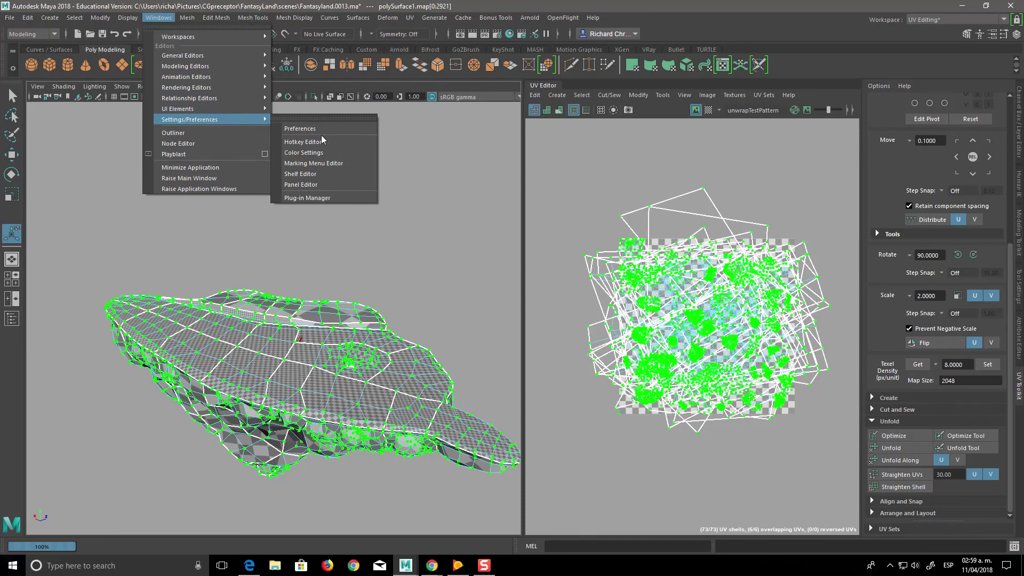
{"action": "left_click", "coordinate": [327, 198]}
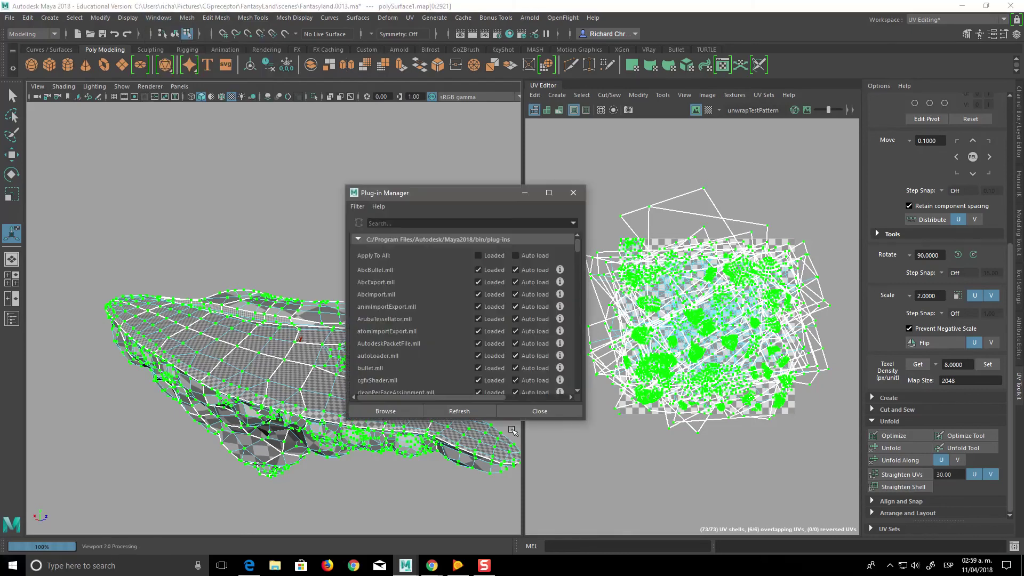
{"action": "mouse_move", "coordinate": [575, 248]}
{"action": "left_mouse_down"}
{"action": "mouse_move", "coordinate": [578, 361]}
{"action": "mouse_move", "coordinate": [578, 235]}
{"action": "mouse_move", "coordinate": [582, 303]}
{"action": "left_mouse_up"}
{"action": "left_click", "coordinate": [577, 193]}
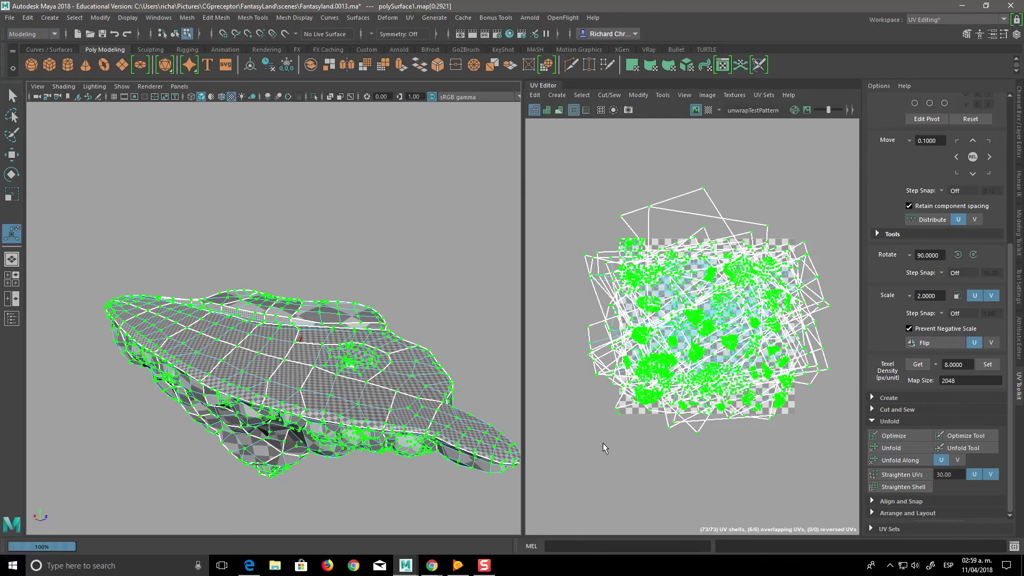
{"action": "left_click", "coordinate": [910, 450]}
{"action": "mouse_move", "coordinate": [731, 418]}
{"action": "right_mouse_down"}
{"action": "mouse_move", "coordinate": [735, 439]}
{"action": "mouse_move", "coordinate": [685, 403]}
{"action": "right_mouse_up"}
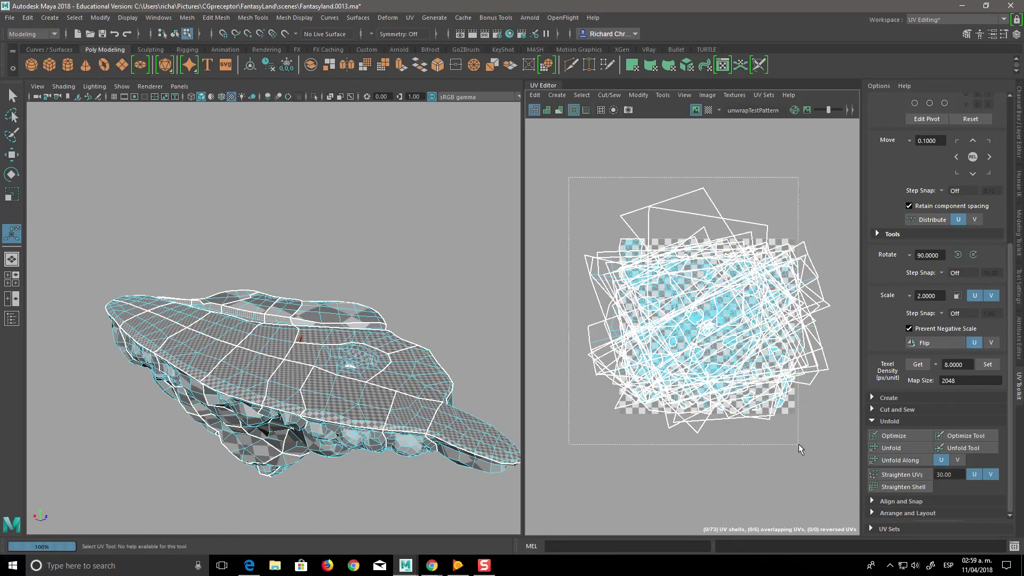
Step: Lay out all 73 shells in the 0–1 tile, then select the UVs for texel density presets
{"action": "left_click_drag", "start_coordinate": [834, 468], "coordinate": [835, 469]}
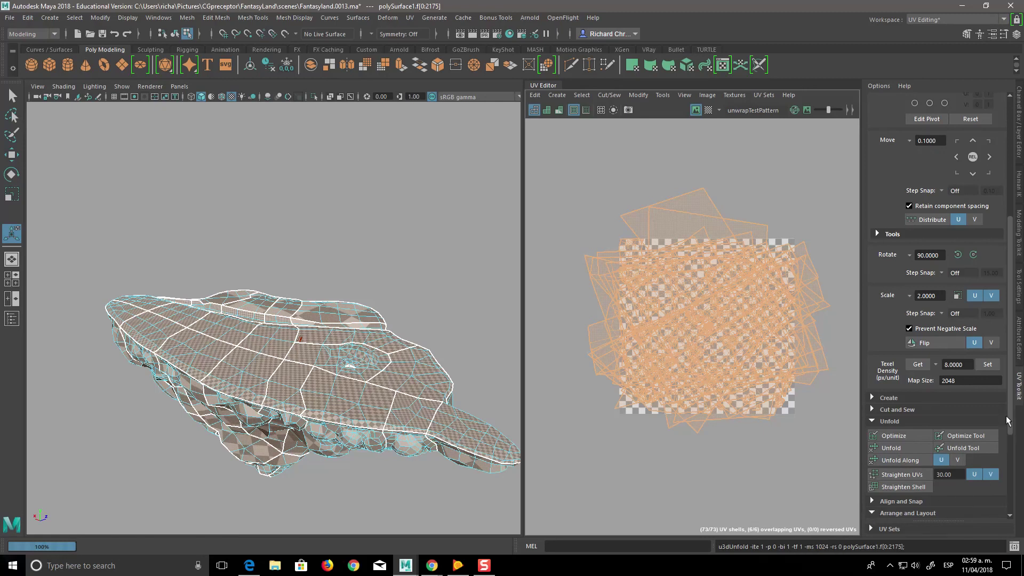
{"action": "scroll", "coordinate": [992, 437], "scroll_direction": "down", "scroll_amount": 5}
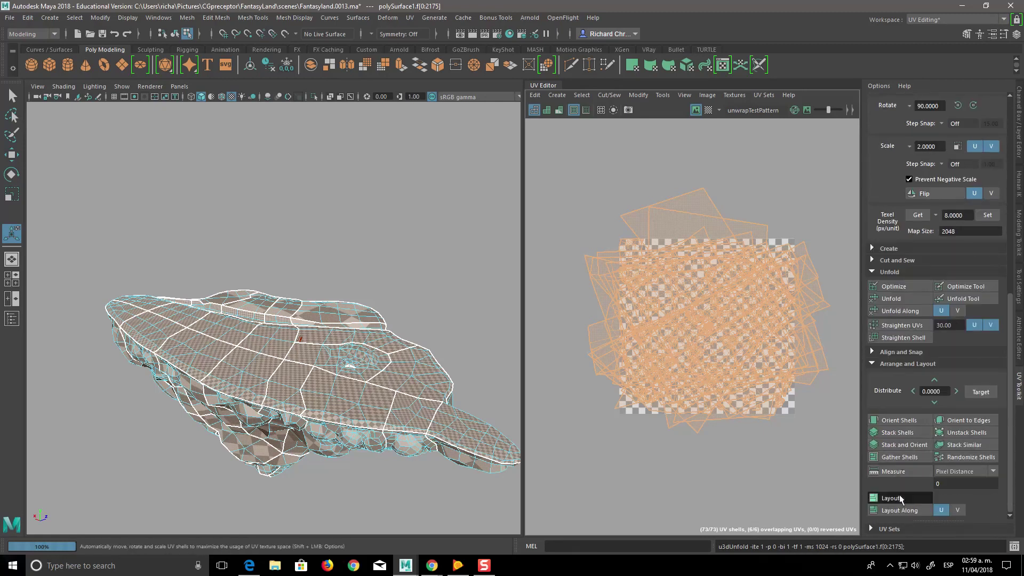
{"action": "left_click", "coordinate": [899, 496]}
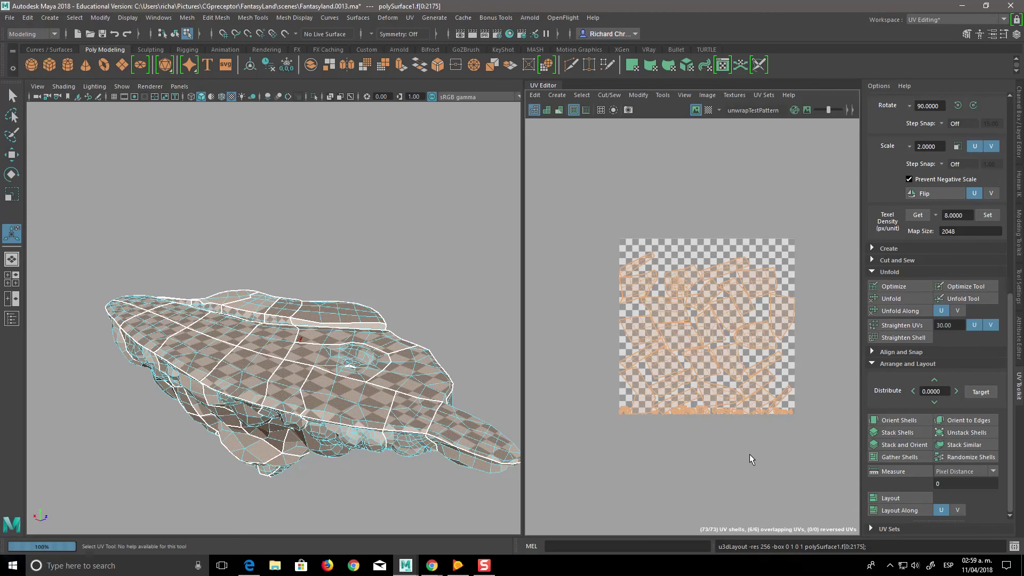
{"action": "left_click_drag", "start_coordinate": [781, 451], "coordinate": [824, 482]}
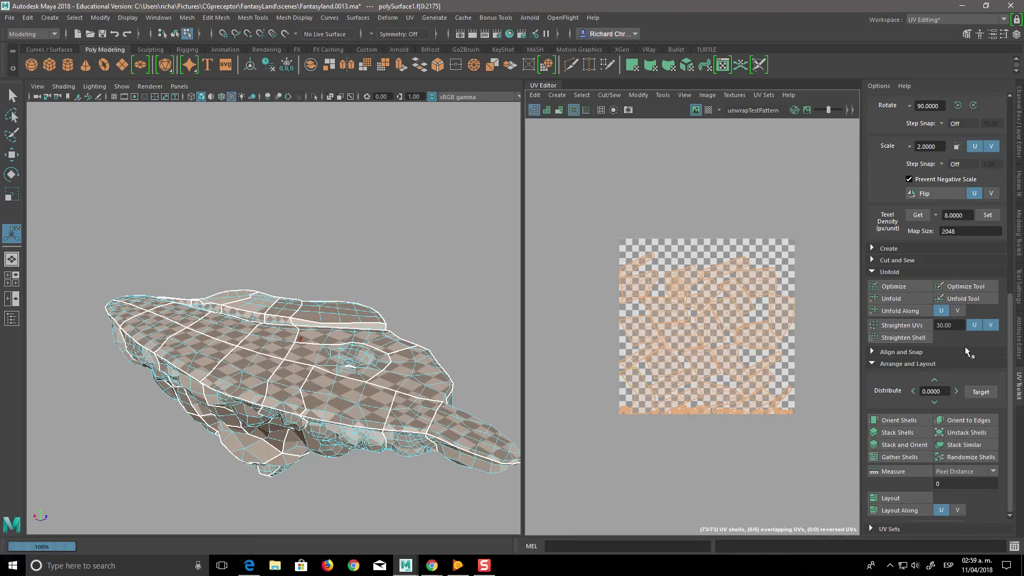
{"action": "right_click", "coordinate": [946, 214]}
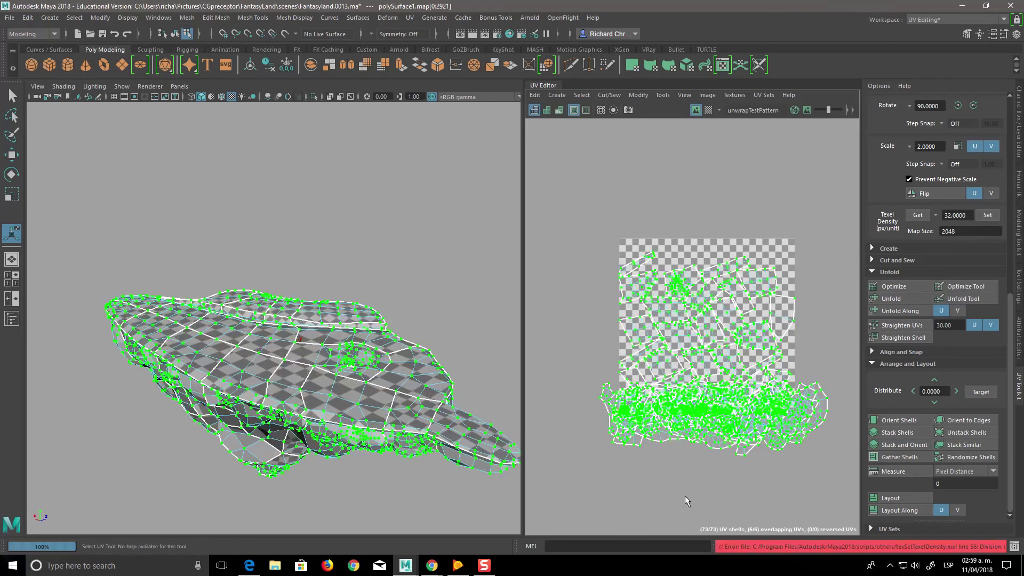
Step: Select all the island's faces in the UV layout and unfold them again
{"action": "mouse_move", "coordinate": [394, 466]}
{"action": "left_mouse_down", "text": "alt"}
{"action": "mouse_move", "coordinate": [544, 420]}
{"action": "mouse_move", "coordinate": [389, 442]}
{"action": "left_mouse_up", "text": "alt"}
{"action": "right_click_drag", "start_coordinate": [389, 442], "coordinate": [543, 497], "text": "alt"}
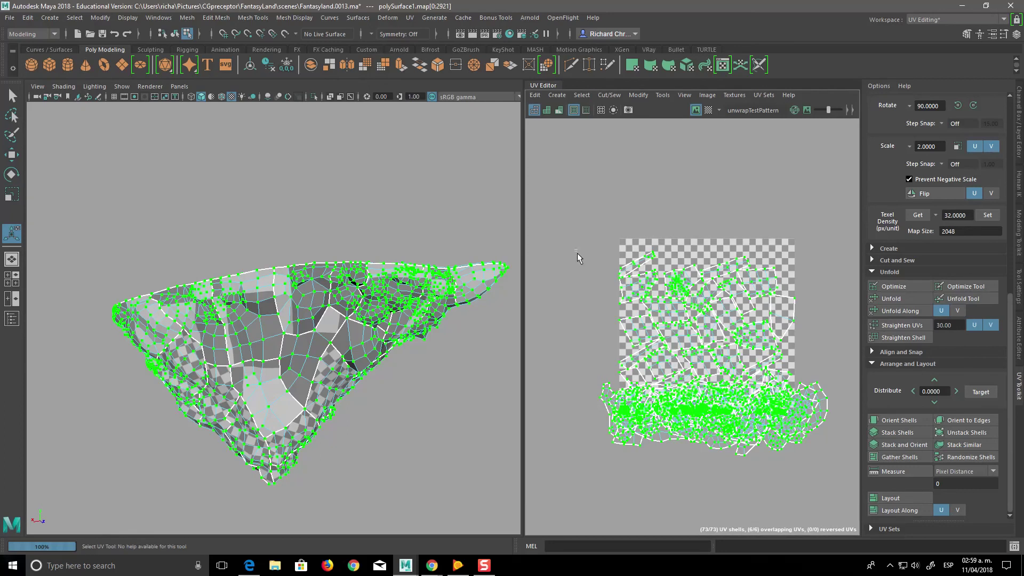
{"action": "left_click_drag", "start_coordinate": [832, 486], "coordinate": [836, 479]}
{"action": "key", "text": "ctrl+F11"}
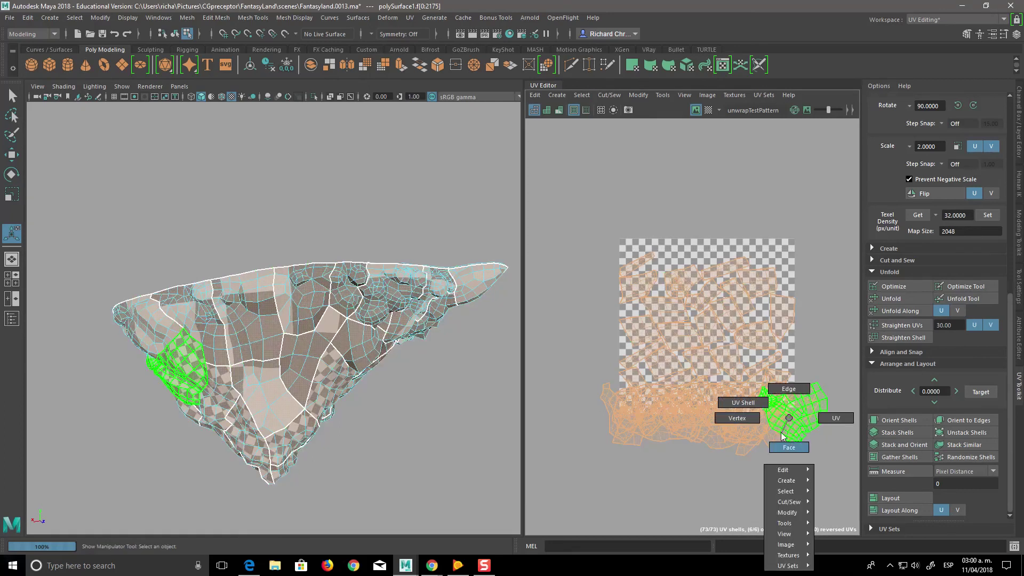
{"action": "right_click_drag", "start_coordinate": [792, 443], "coordinate": [743, 411]}
{"action": "left_click_drag", "start_coordinate": [566, 188], "coordinate": [841, 488]}
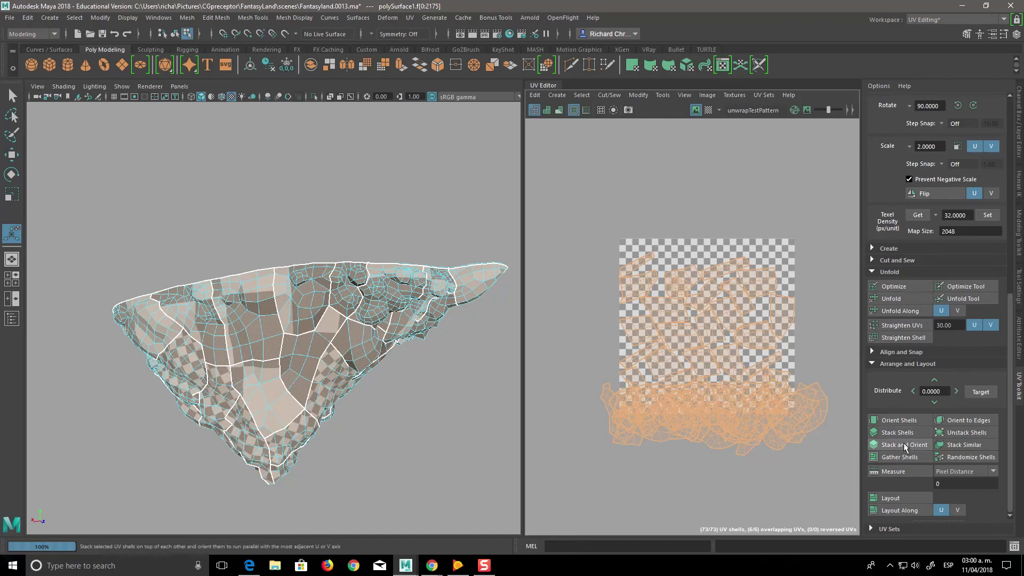
{"action": "left_click", "coordinate": [901, 300]}
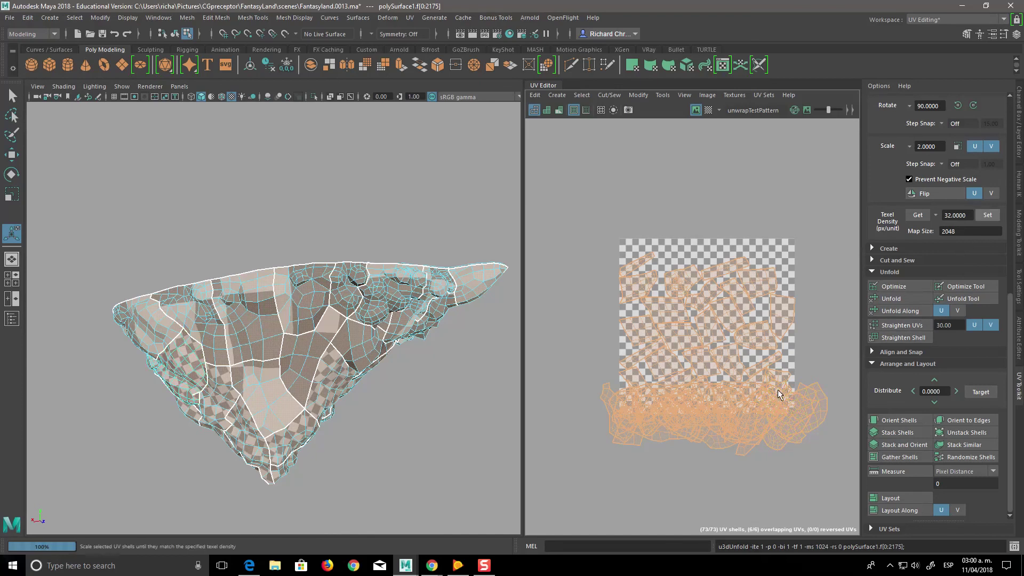
{"action": "key", "text": "F12"}
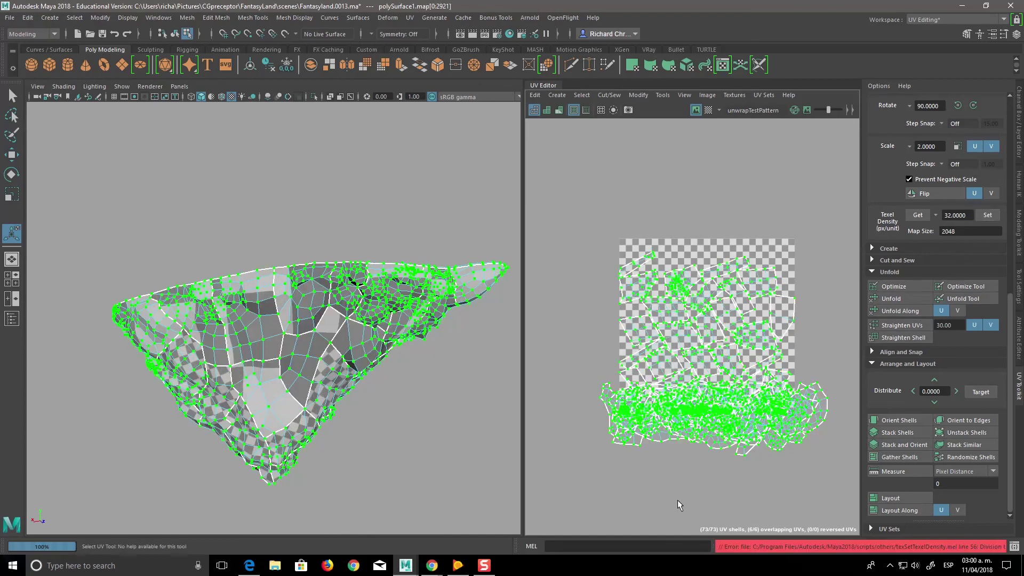
Step: Orbit around the rock, switch to face mode, and select one face patch
{"action": "scroll", "coordinate": [665, 488], "scroll_direction": "down", "scroll_amount": 2}
{"action": "mouse_move", "coordinate": [481, 465]}
{"action": "left_mouse_down", "text": "alt"}
{"action": "mouse_move", "coordinate": [462, 541]}
{"action": "mouse_move", "coordinate": [674, 456]}
{"action": "left_mouse_up", "text": "alt"}
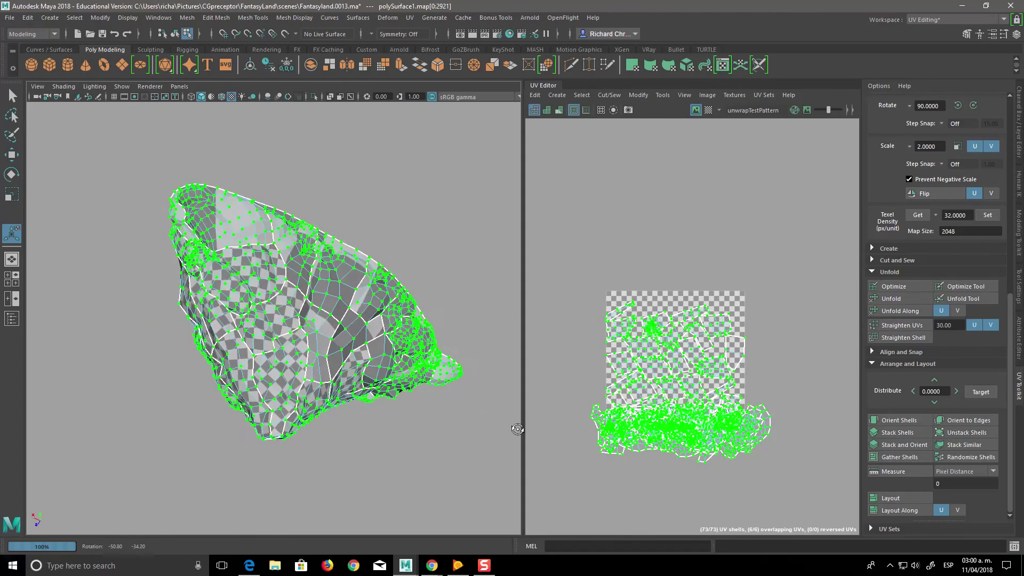
{"action": "left_click_drag", "start_coordinate": [675, 456], "coordinate": [480, 430], "text": "alt"}
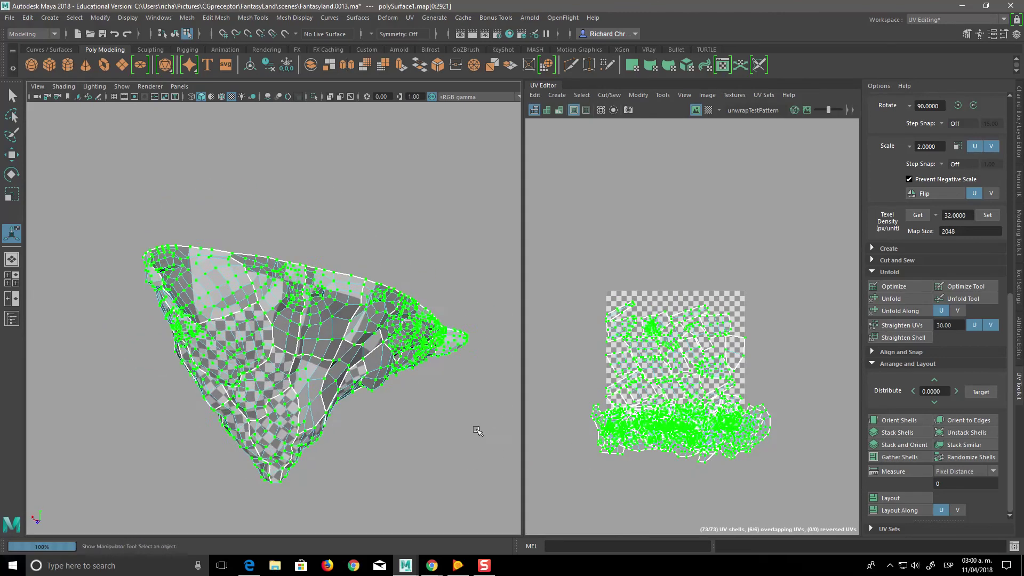
{"action": "scroll", "coordinate": [456, 425], "scroll_direction": "up", "scroll_amount": 3}
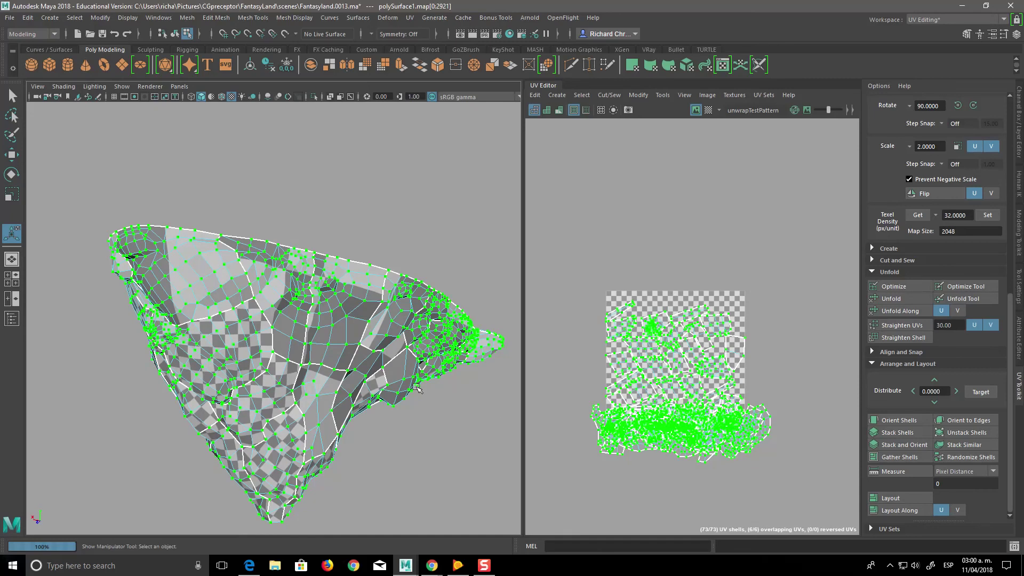
{"action": "key", "text": "F11"}
{"action": "left_click", "coordinate": [689, 378]}
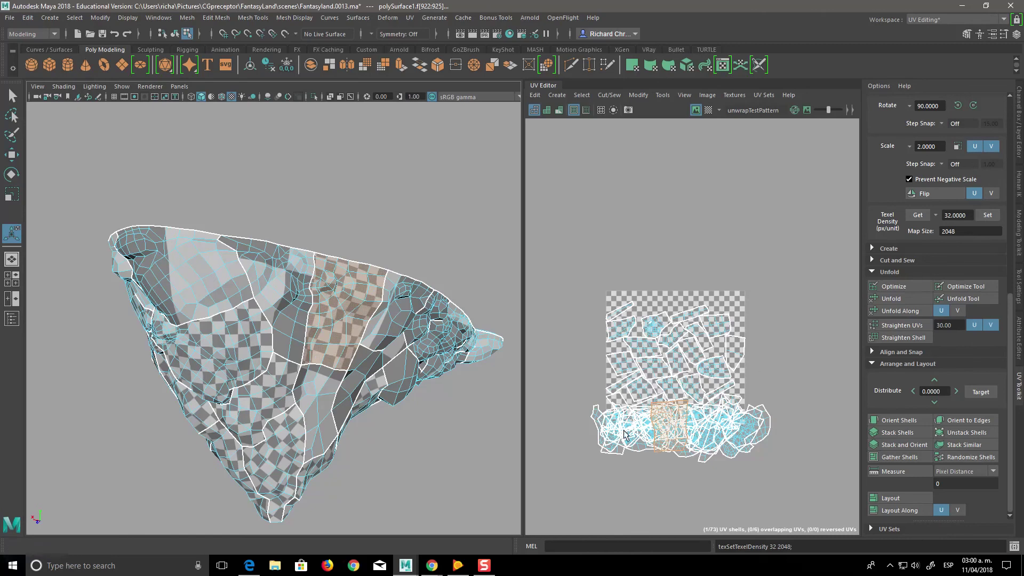
Step: Set texel density 32 on the left, lower and next face patches' shells
{"action": "left_click", "coordinate": [278, 315]}
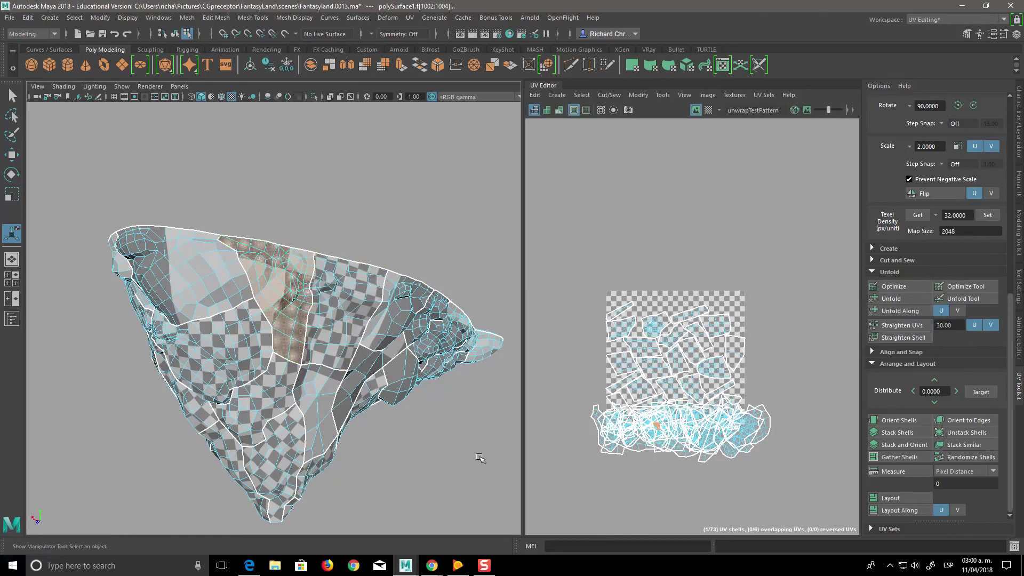
{"action": "left_click", "coordinate": [987, 216]}
{"action": "left_click", "coordinate": [223, 287]}
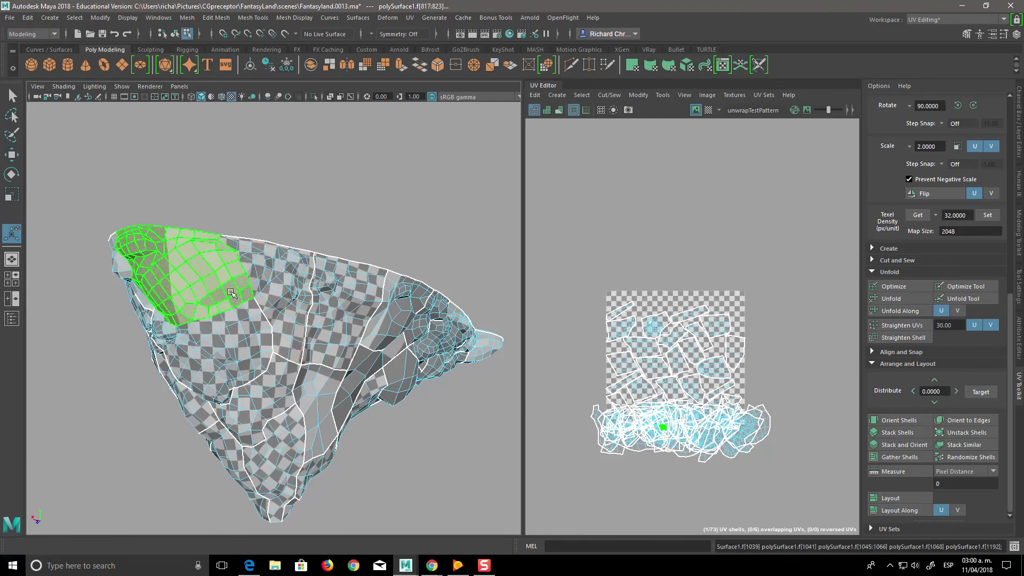
{"action": "left_click", "coordinate": [334, 398]}
{"action": "left_click", "coordinate": [987, 216]}
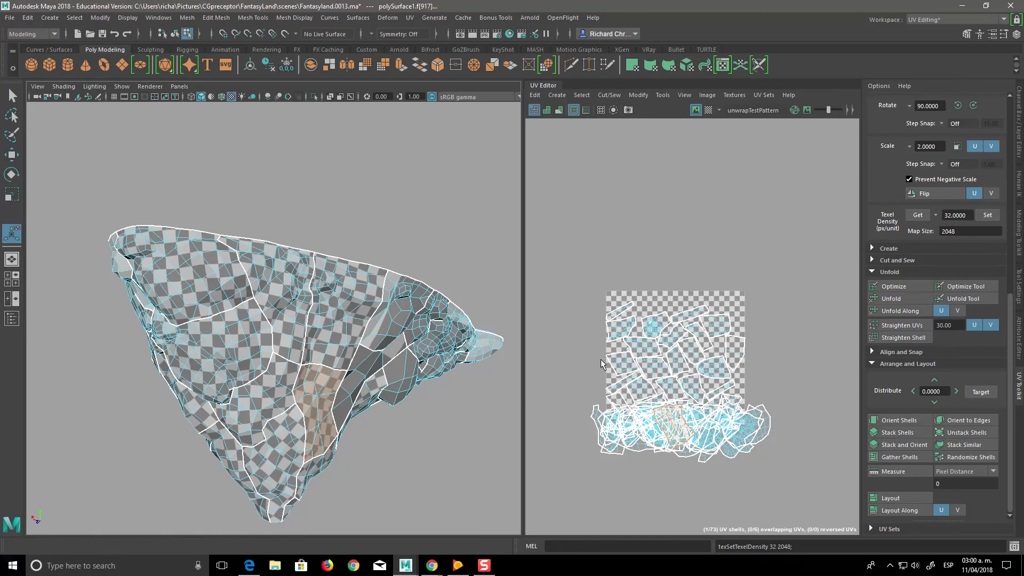
{"action": "left_click", "coordinate": [368, 377]}
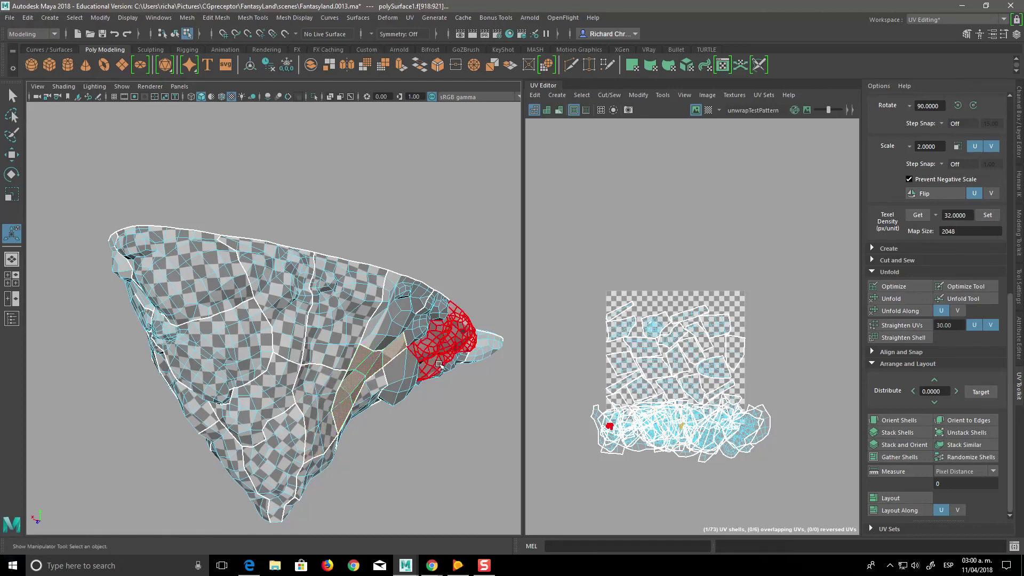
{"action": "left_click", "coordinate": [410, 310]}
{"action": "left_click", "coordinate": [988, 216]}
Step: Set texel density 32 on the face patch near the horn, then zoom in on the rock's head
{"action": "left_click_drag", "start_coordinate": [457, 446], "coordinate": [396, 420], "text": "alt"}
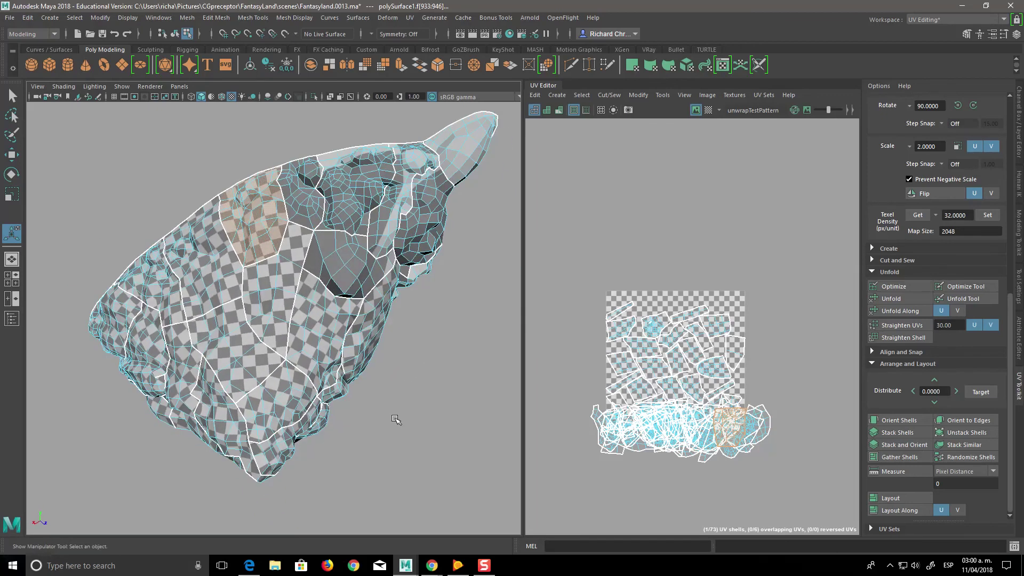
{"action": "left_click", "coordinate": [363, 266]}
{"action": "mouse_move", "coordinate": [395, 368]}
{"action": "left_mouse_down", "text": "alt"}
{"action": "mouse_move", "coordinate": [441, 359]}
{"action": "mouse_move", "coordinate": [453, 376]}
{"action": "left_mouse_up", "text": "alt"}
{"action": "left_click", "coordinate": [412, 276]}
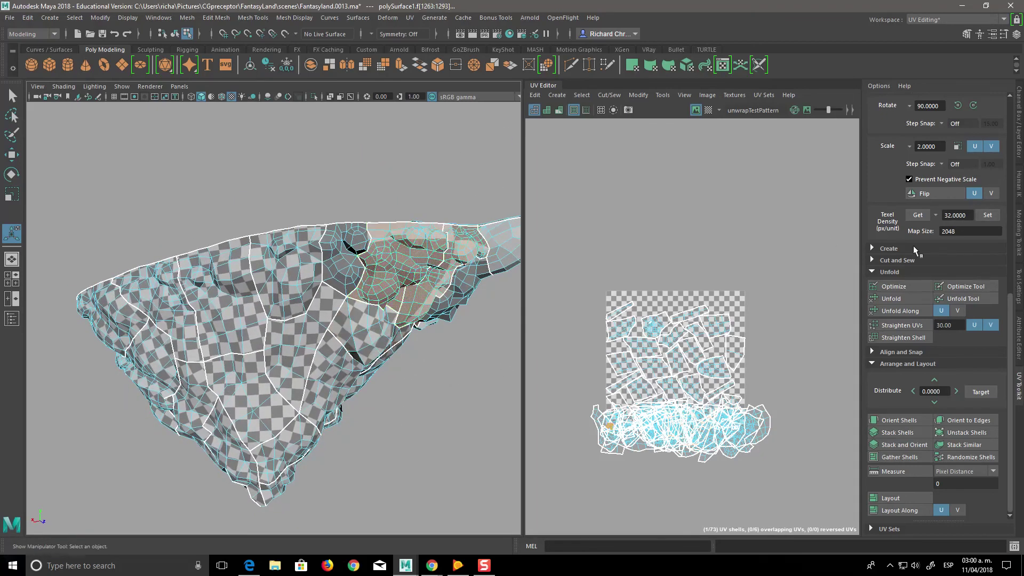
{"action": "left_click", "coordinate": [986, 216]}
{"action": "left_click_drag", "start_coordinate": [450, 412], "coordinate": [453, 355], "text": "alt"}
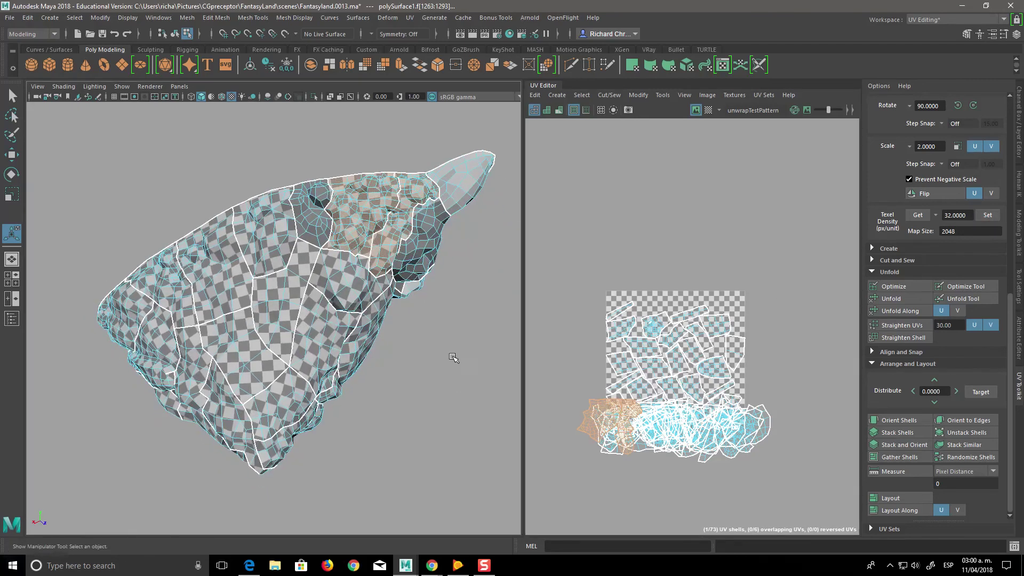
{"action": "right_click_drag", "start_coordinate": [453, 354], "coordinate": [443, 432], "text": "alt"}
{"action": "left_click_drag", "start_coordinate": [443, 433], "coordinate": [375, 308], "text": "alt"}
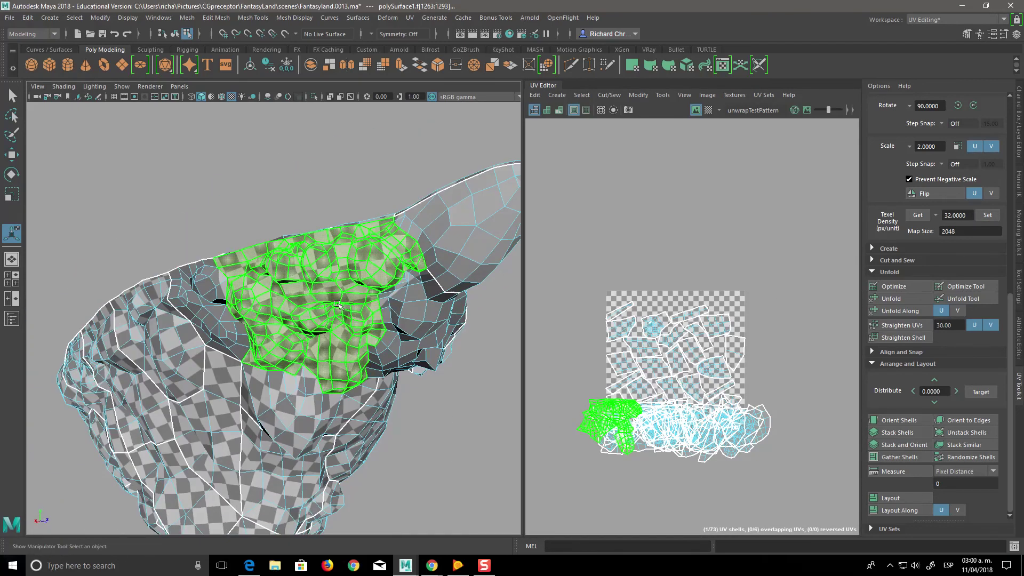
{"action": "mouse_move", "coordinate": [338, 306]}
{"action": "right_mouse_down", "text": "alt"}
{"action": "mouse_move", "coordinate": [467, 409]}
{"action": "mouse_move", "coordinate": [306, 305]}
{"action": "mouse_move", "coordinate": [310, 235]}
{"action": "right_mouse_up", "text": "alt"}
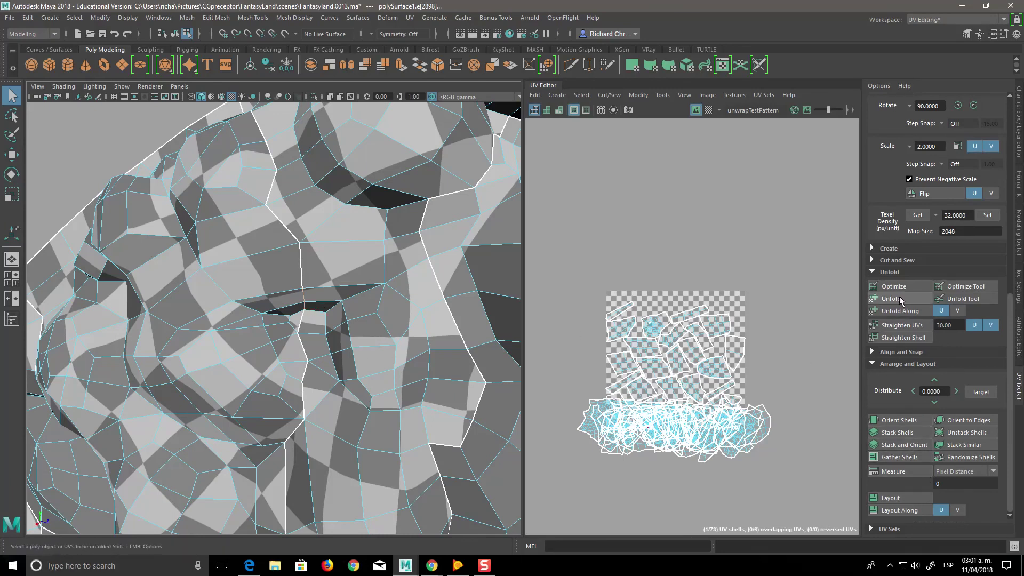
Step: Expand the Cut and Sew tools and select a whole UV shell on the rock's side
{"action": "left_click", "coordinate": [873, 262]}
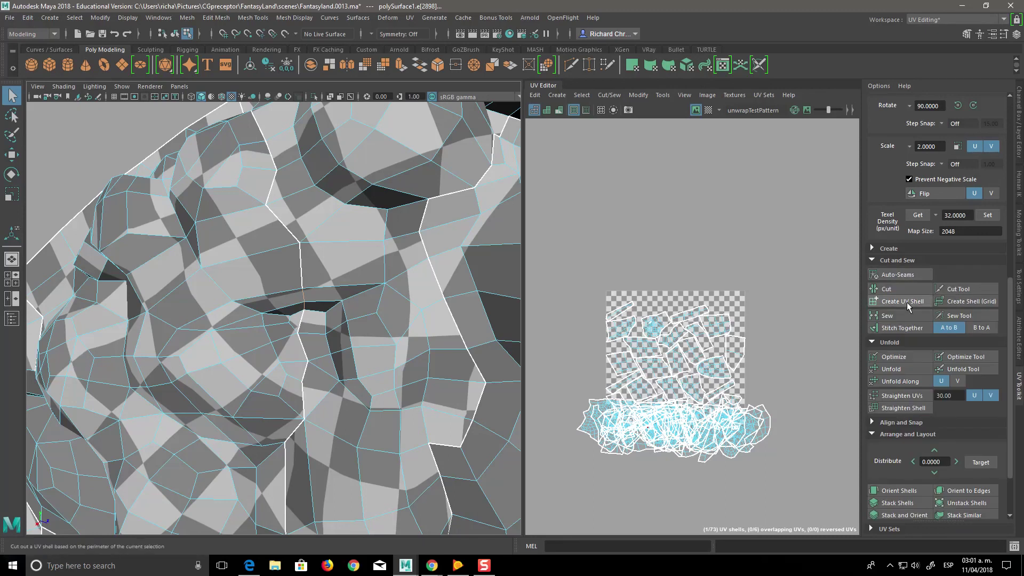
{"action": "scroll", "coordinate": [638, 441], "scroll_direction": "down", "scroll_amount": 2}
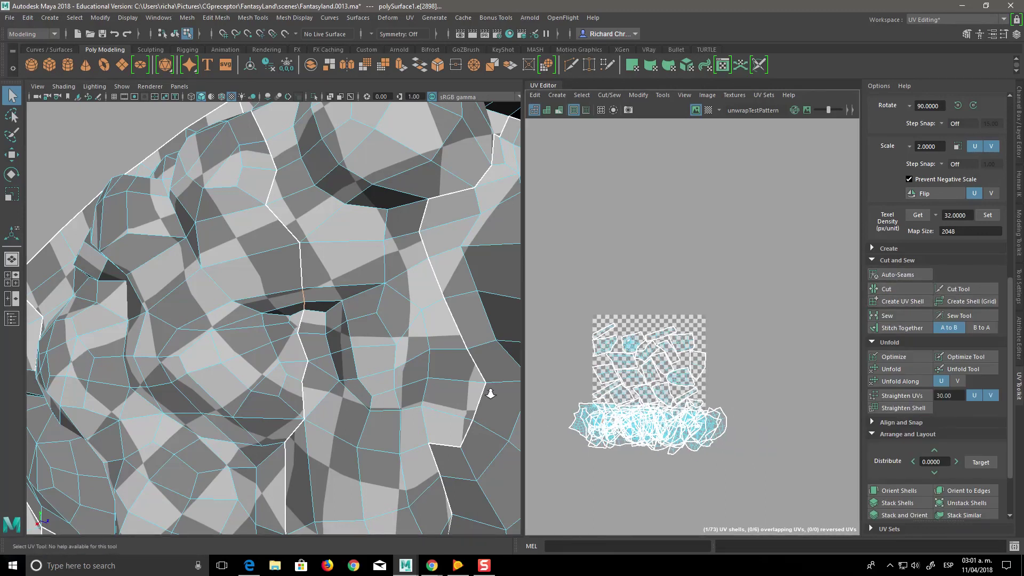
{"action": "scroll", "coordinate": [511, 398], "scroll_direction": "down", "scroll_amount": 3}
{"action": "mouse_move", "coordinate": [430, 428]}
{"action": "left_mouse_down", "text": "alt"}
{"action": "mouse_move", "coordinate": [417, 393]}
{"action": "mouse_move", "coordinate": [431, 391]}
{"action": "left_mouse_up", "text": "alt"}
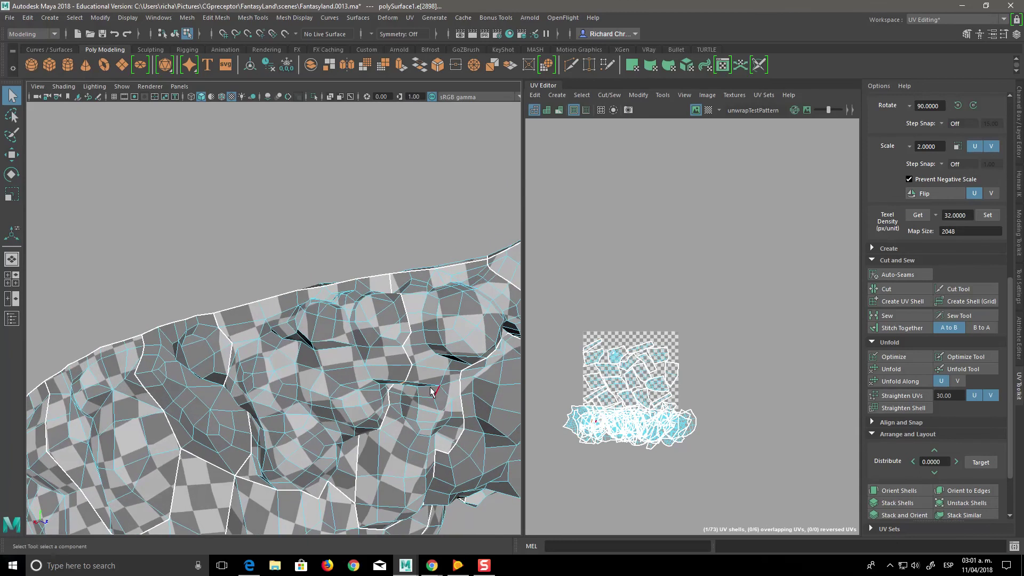
{"action": "right_click_drag", "start_coordinate": [431, 391], "coordinate": [466, 244]}
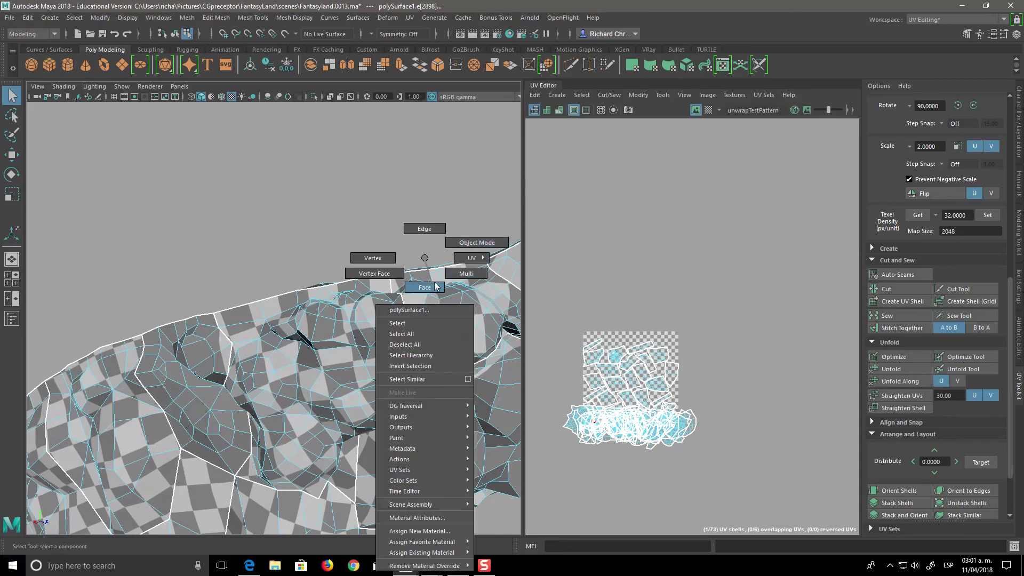
{"action": "right_click_drag", "start_coordinate": [467, 245], "coordinate": [478, 287]}
{"action": "left_click", "coordinate": [427, 434]}
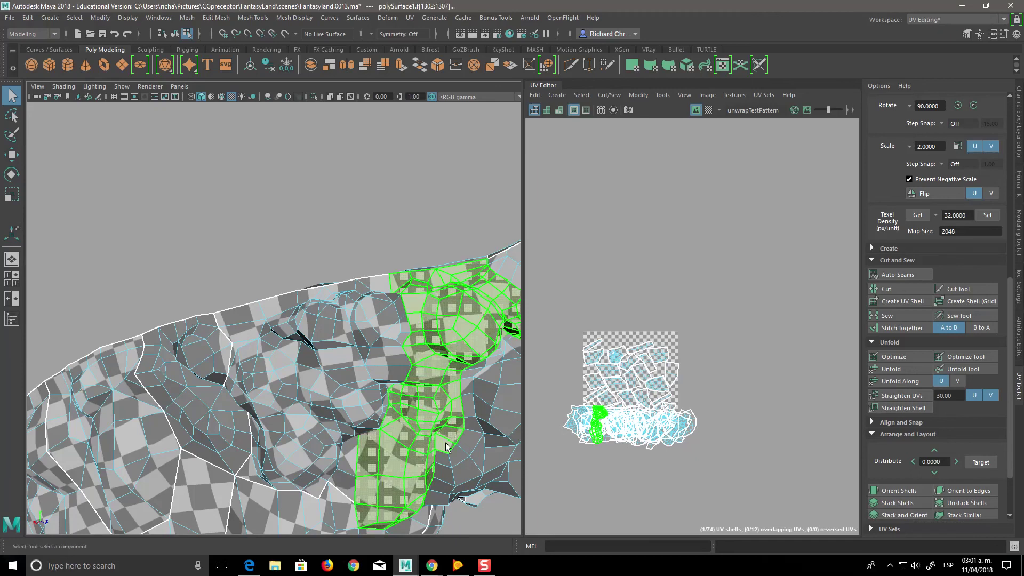
Step: Unfold the selected shell's UVs, then select a different UV shell
{"action": "mouse_move", "coordinate": [427, 433]}
{"action": "left_mouse_down", "text": "alt"}
{"action": "mouse_move", "coordinate": [437, 473]}
{"action": "mouse_move", "coordinate": [462, 440]}
{"action": "left_mouse_up", "text": "alt"}
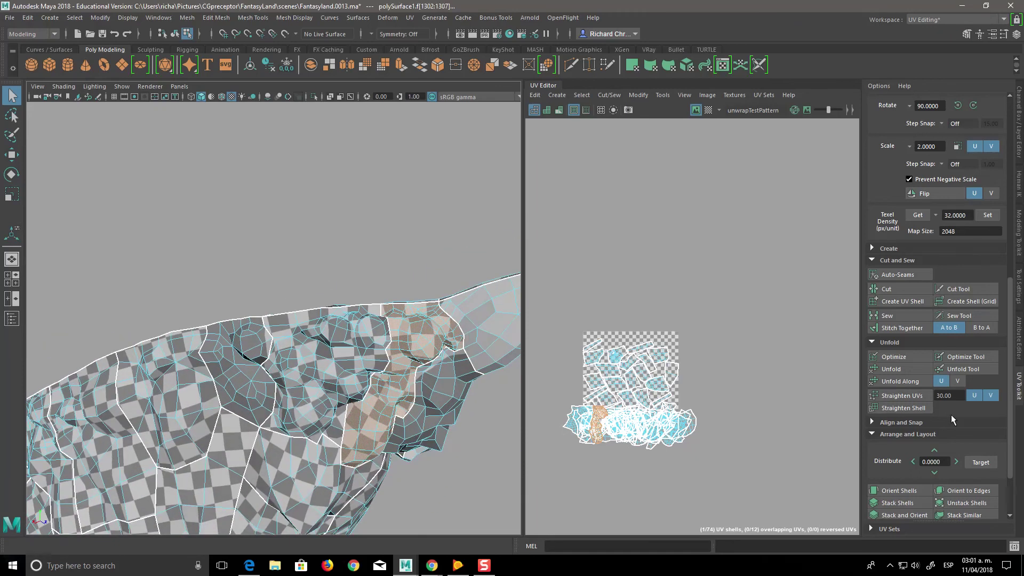
{"action": "left_click", "coordinate": [909, 369]}
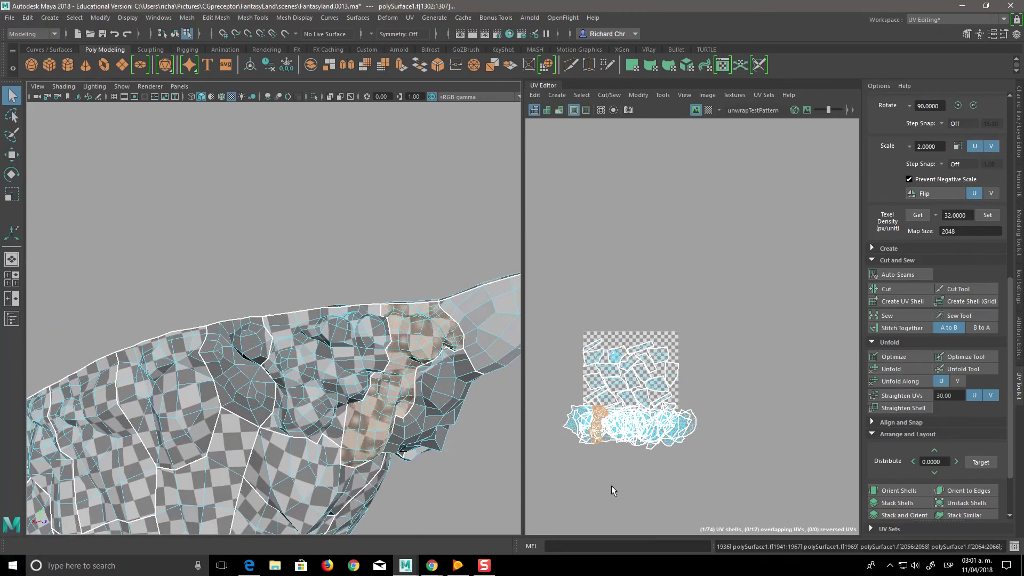
{"action": "left_click", "coordinate": [326, 368]}
{"action": "key", "text": "g"}
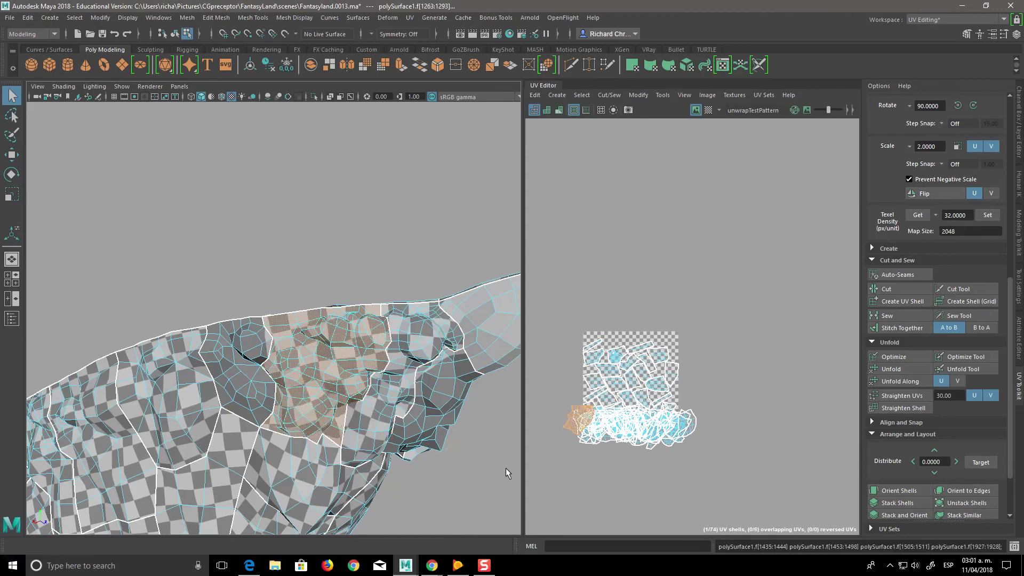
Step: Set texel density 32 on the rock's front and side face shells
{"action": "left_click_drag", "start_coordinate": [505, 467], "coordinate": [453, 425], "text": "alt"}
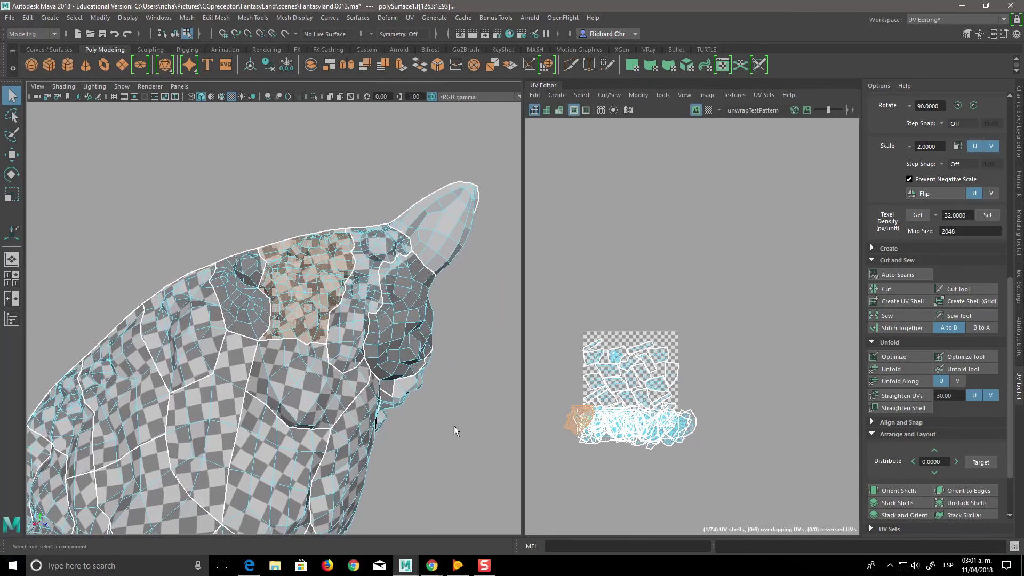
{"action": "left_click_drag", "start_coordinate": [462, 411], "coordinate": [411, 430], "text": "alt"}
{"action": "left_click", "coordinate": [333, 342]}
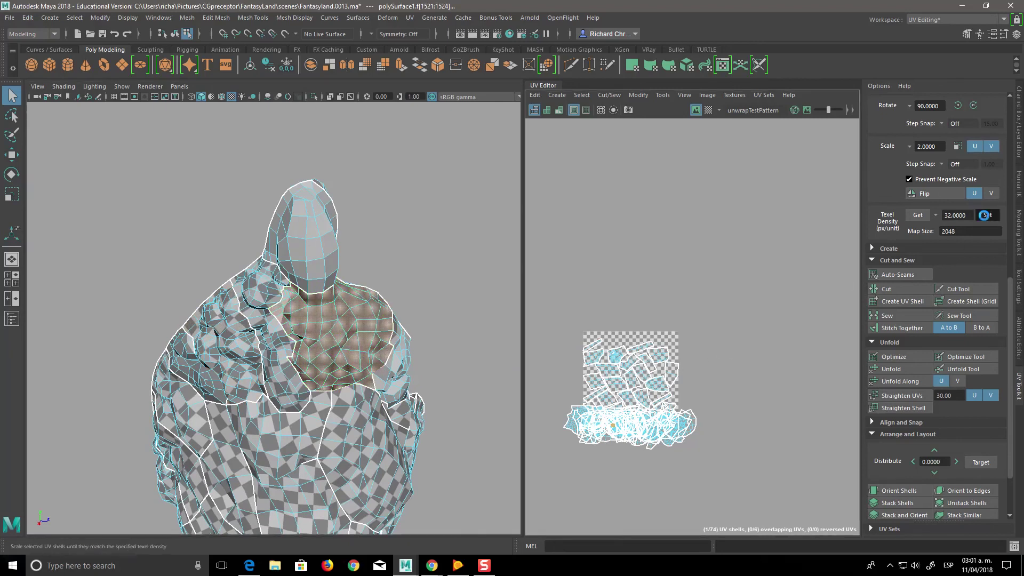
{"action": "left_click_drag", "start_coordinate": [481, 438], "coordinate": [299, 363], "text": "alt"}
{"action": "left_click", "coordinate": [292, 357]}
{"action": "left_click", "coordinate": [988, 215]}
Step: Set texel density 32 on the rock's tip shell and one more face shell
{"action": "mouse_move", "coordinate": [374, 421]}
{"action": "left_mouse_down", "text": "alt"}
{"action": "mouse_move", "coordinate": [462, 426]}
{"action": "mouse_move", "coordinate": [513, 404]}
{"action": "left_mouse_up", "text": "alt"}
{"action": "left_click", "coordinate": [275, 238]}
{"action": "left_click", "coordinate": [988, 215]}
{"action": "mouse_move", "coordinate": [406, 394]}
{"action": "left_mouse_down", "text": "alt"}
{"action": "mouse_move", "coordinate": [517, 432]}
{"action": "mouse_move", "coordinate": [456, 430]}
{"action": "left_mouse_up", "text": "alt"}
{"action": "left_click", "coordinate": [455, 431]}
{"action": "mouse_move", "coordinate": [412, 456]}
{"action": "left_mouse_down", "text": "alt"}
{"action": "mouse_move", "coordinate": [425, 391]}
{"action": "mouse_move", "coordinate": [460, 467]}
{"action": "left_mouse_up", "text": "alt"}
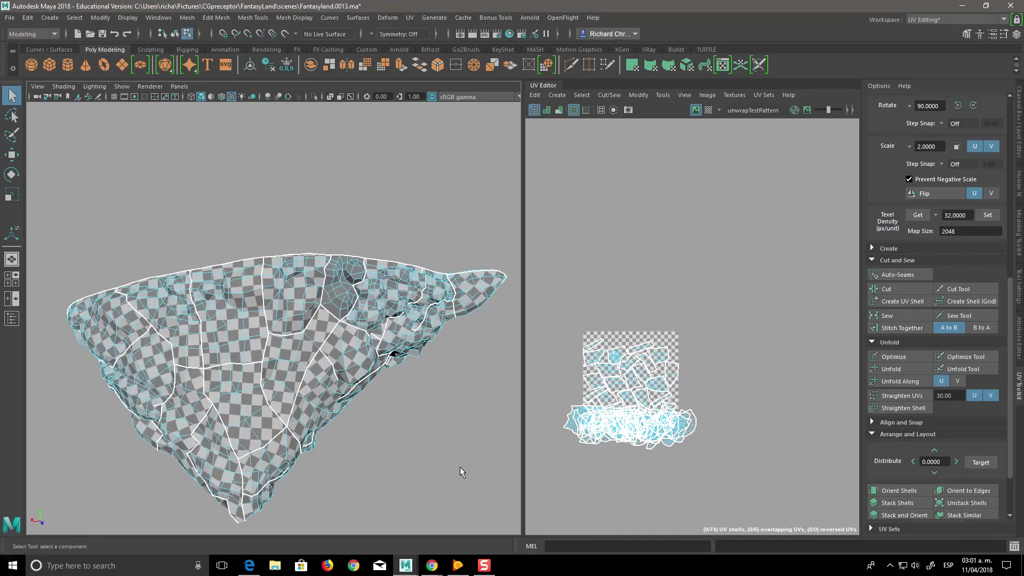
{"action": "left_click", "coordinate": [344, 283]}
{"action": "left_click", "coordinate": [981, 215]}
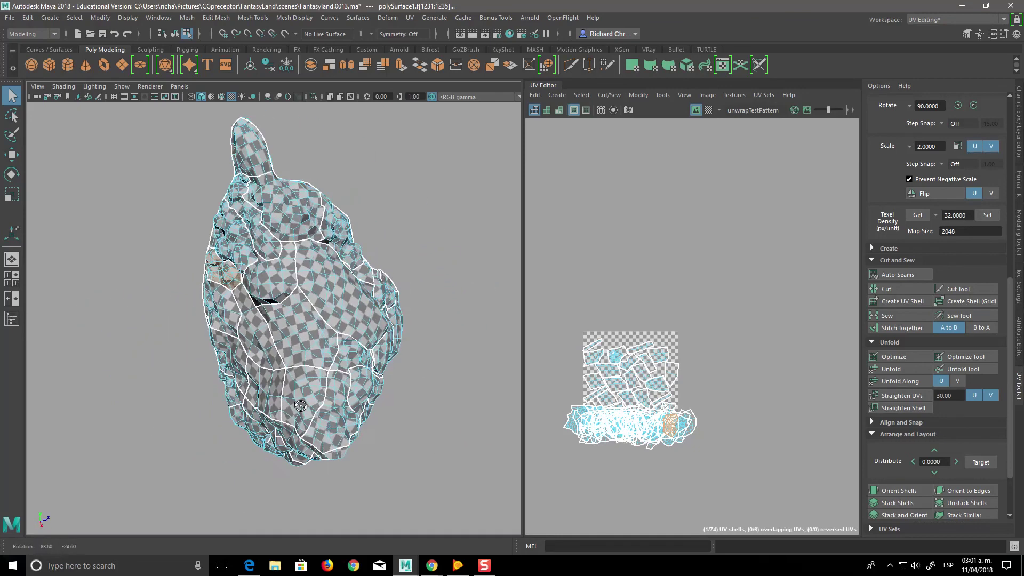